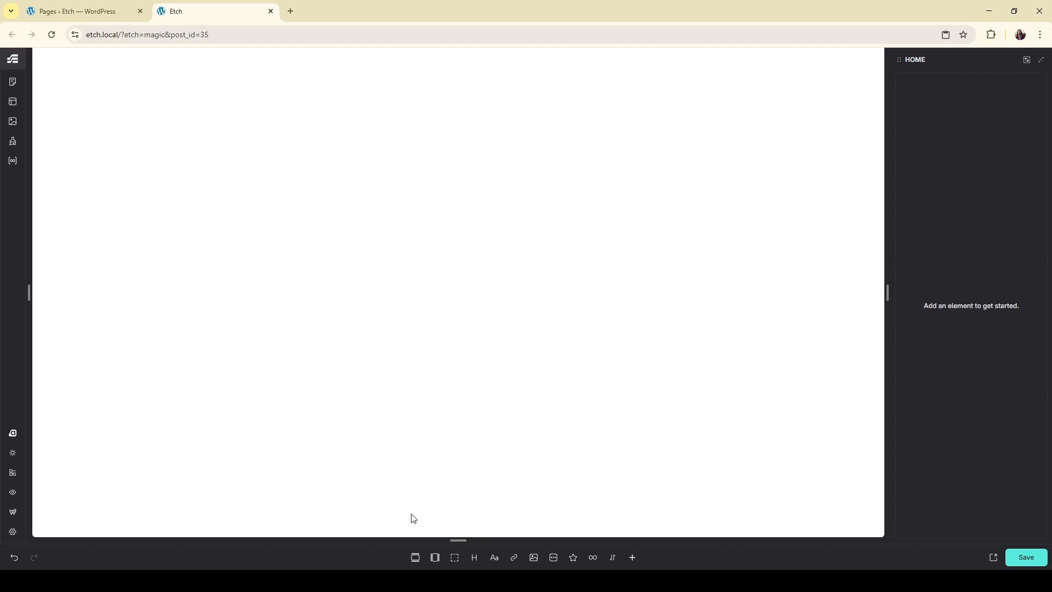
Add a section with a container to the empty page, and place a heading and a text element inside it
{"action": "left_click", "coordinate": [414, 558]}
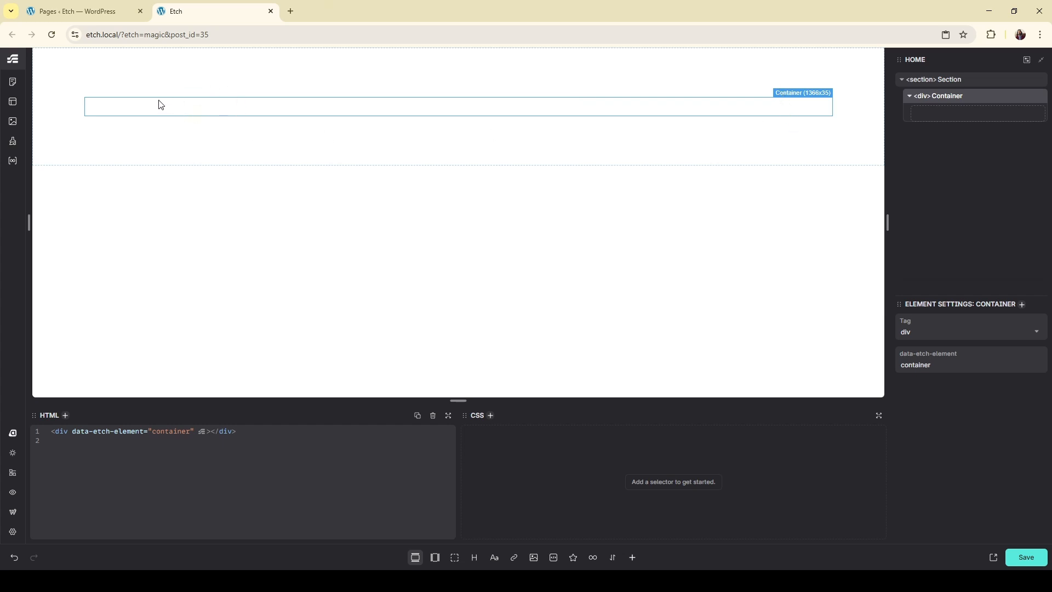
{"action": "left_click", "coordinate": [476, 560]}
{"action": "left_click", "coordinate": [497, 562]}
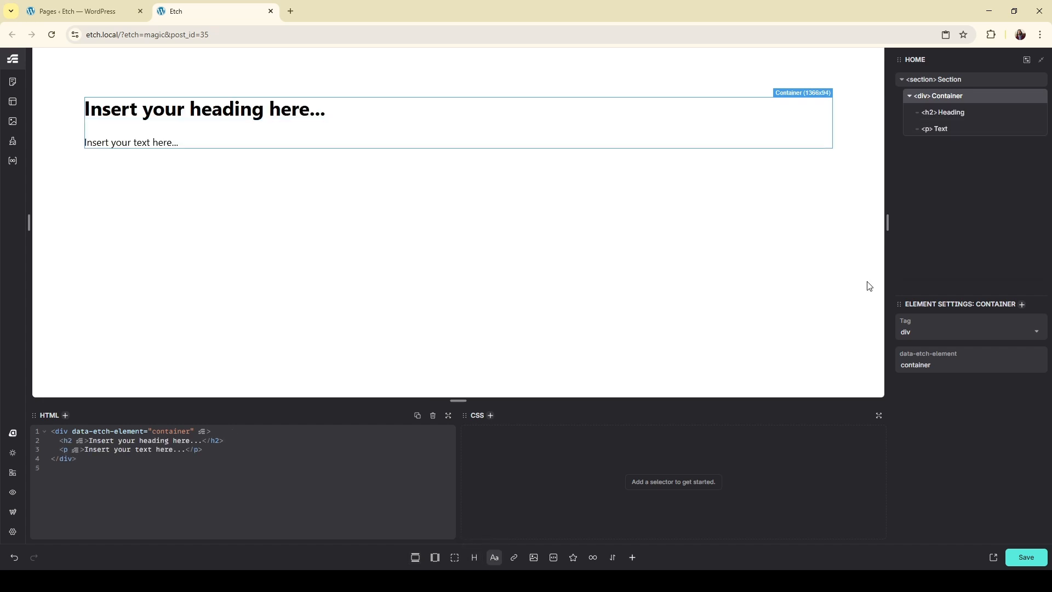
Create BEM classes for the container and its nested heading and text elements, and check the classes assigned to the children
{"action": "left_click", "coordinate": [964, 131]}
{"action": "left_click", "coordinate": [966, 99]}
{"action": "right_click", "coordinate": [965, 109]}
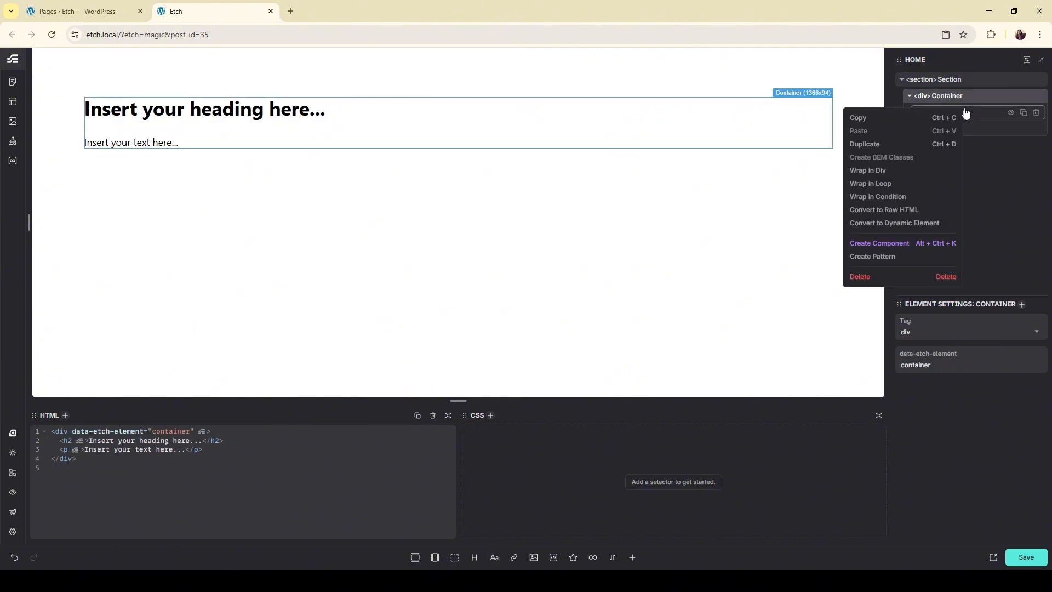
{"action": "left_click", "coordinate": [981, 119]}
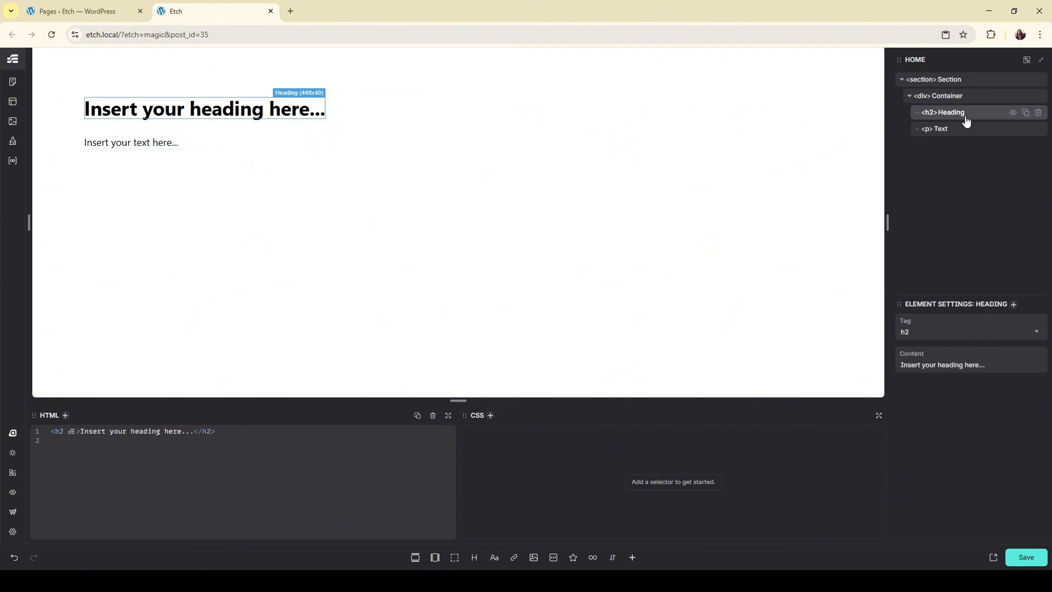
{"action": "left_click", "coordinate": [970, 99]}
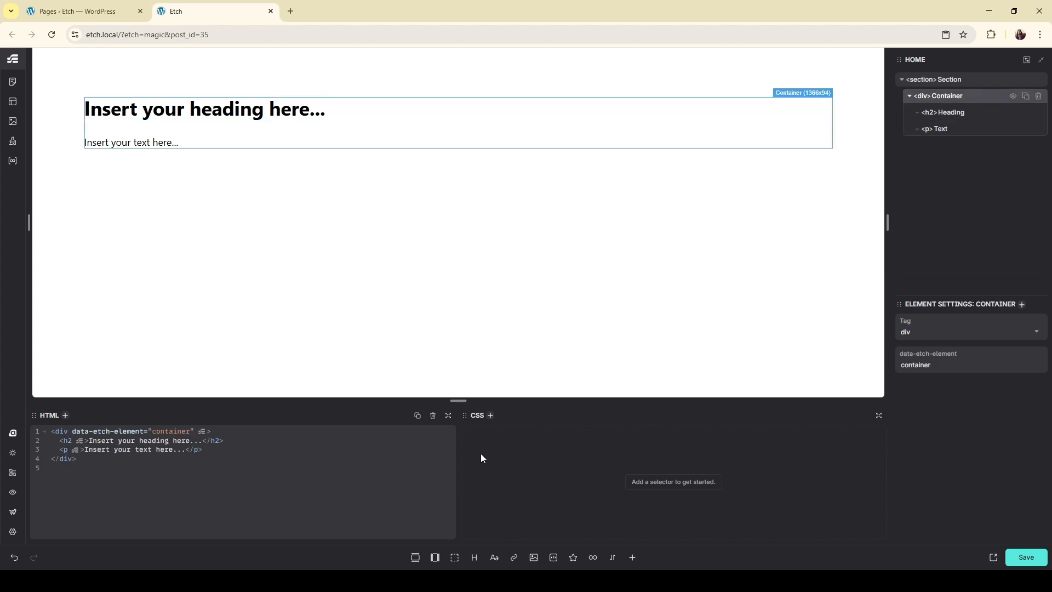
{"action": "left_click", "coordinate": [970, 81]}
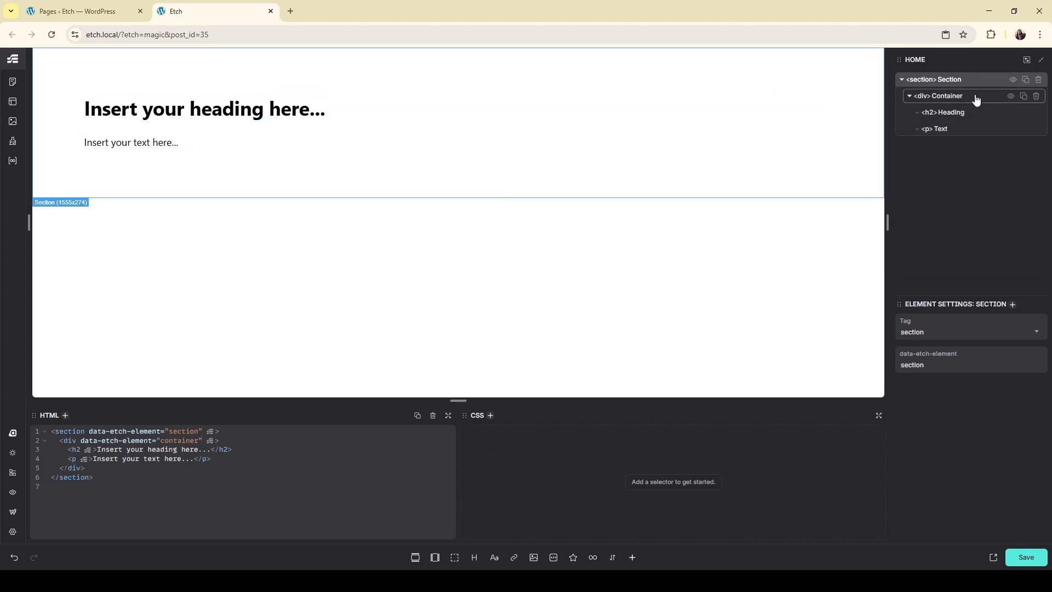
{"action": "left_click", "coordinate": [967, 102]}
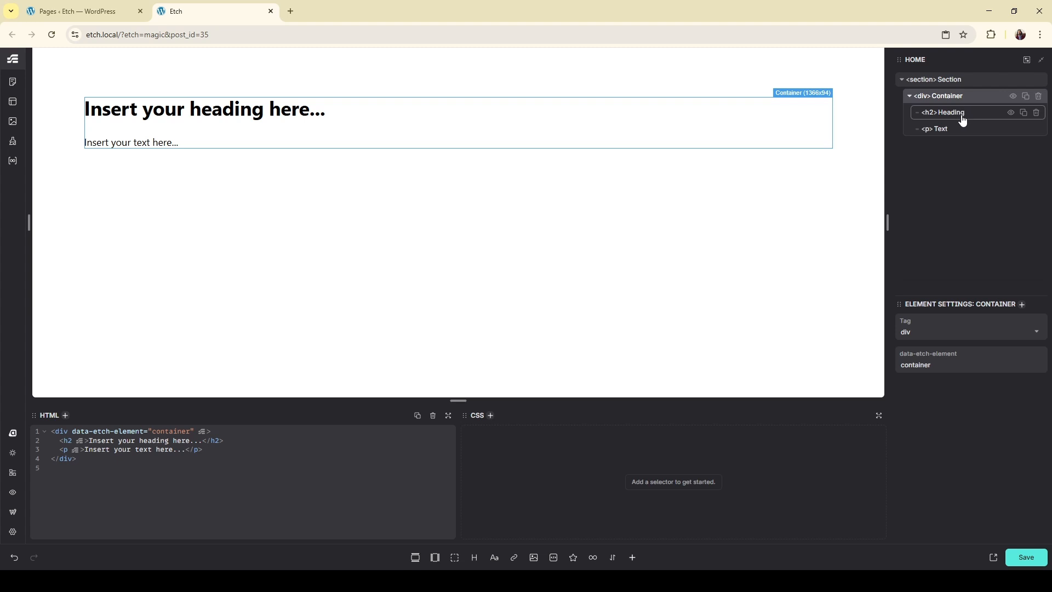
{"action": "right_click", "coordinate": [967, 102]}
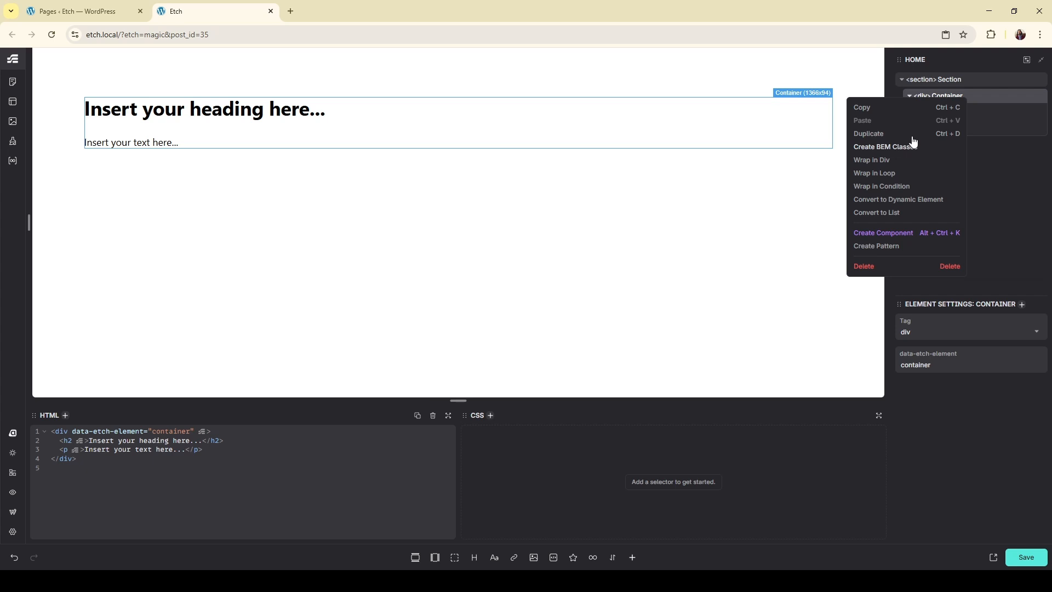
{"action": "left_click", "coordinate": [891, 148]}
{"action": "left_click", "coordinate": [974, 115]}
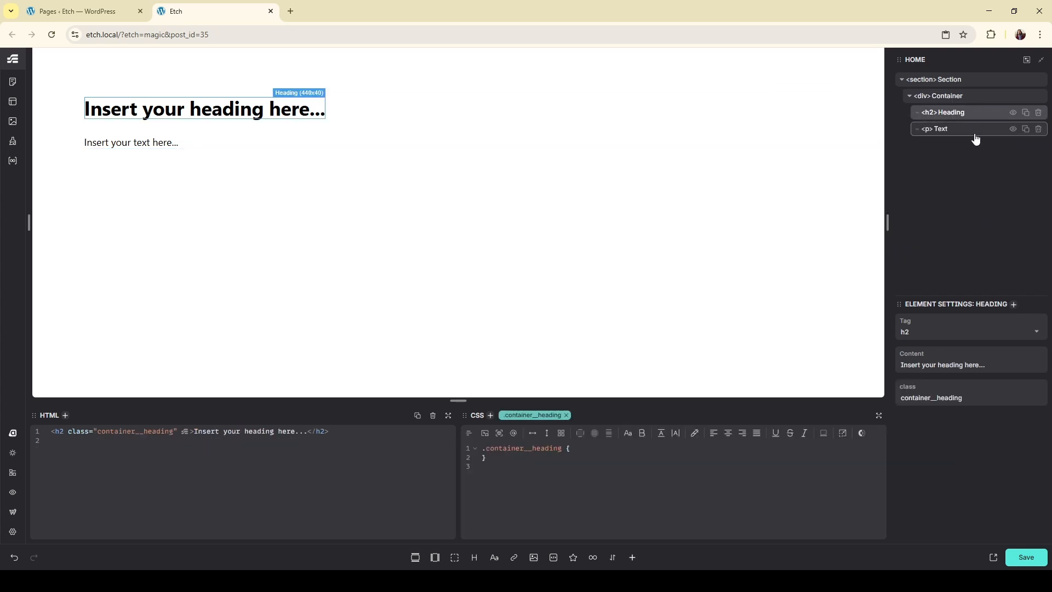
{"action": "left_click", "coordinate": [973, 130]}
{"action": "left_click", "coordinate": [969, 111]}
Add display: flex; to the container's .container CSS rule
{"action": "left_click", "coordinate": [979, 97]}
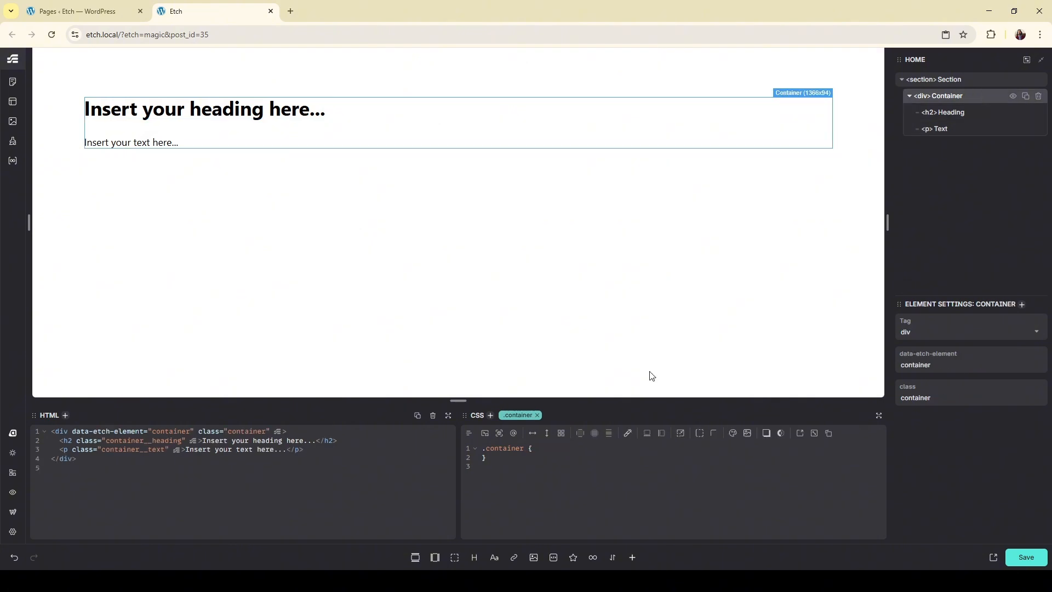
{"action": "left_click", "coordinate": [547, 450]}
{"action": "key", "text": "Return"}
{"action": "type", "text": "display: f"}
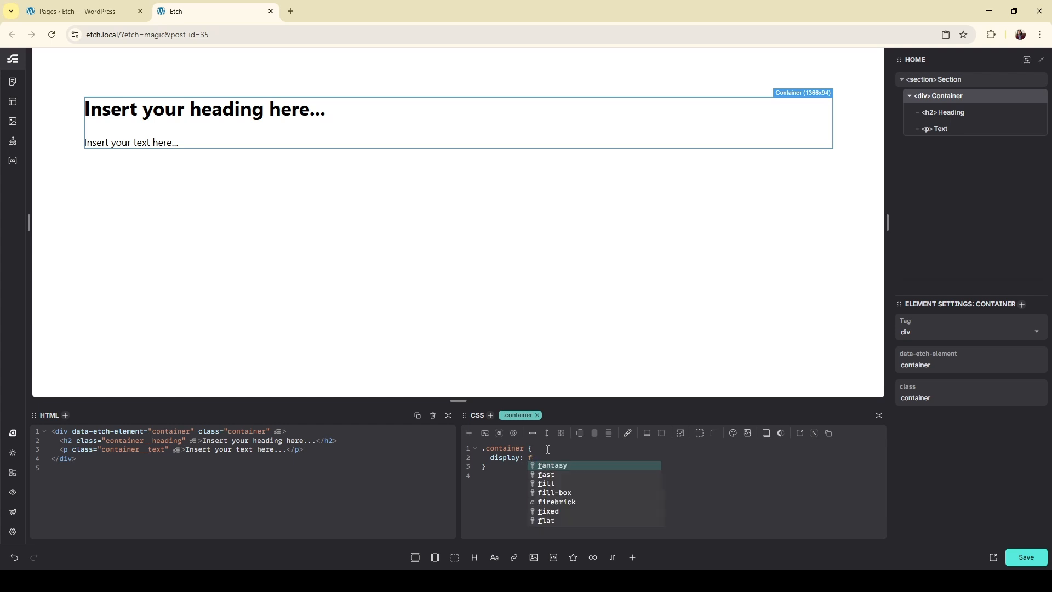
{"action": "type", "text": "lex;"}
{"action": "key", "text": "Return"}
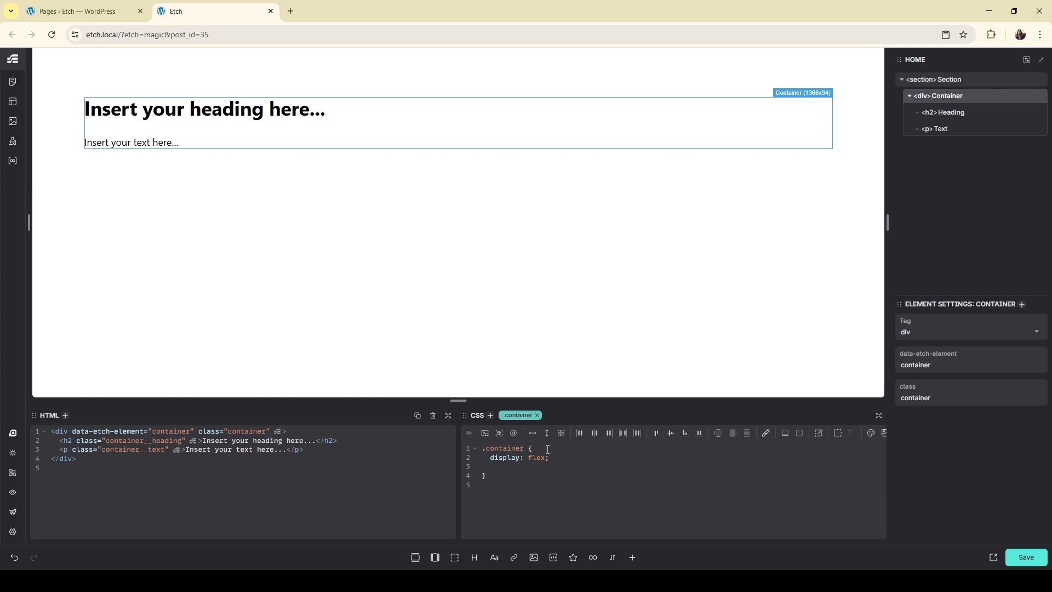
Add order: -1; to the text element's .container__text rule so it displays above the heading
{"action": "left_click", "coordinate": [958, 131]}
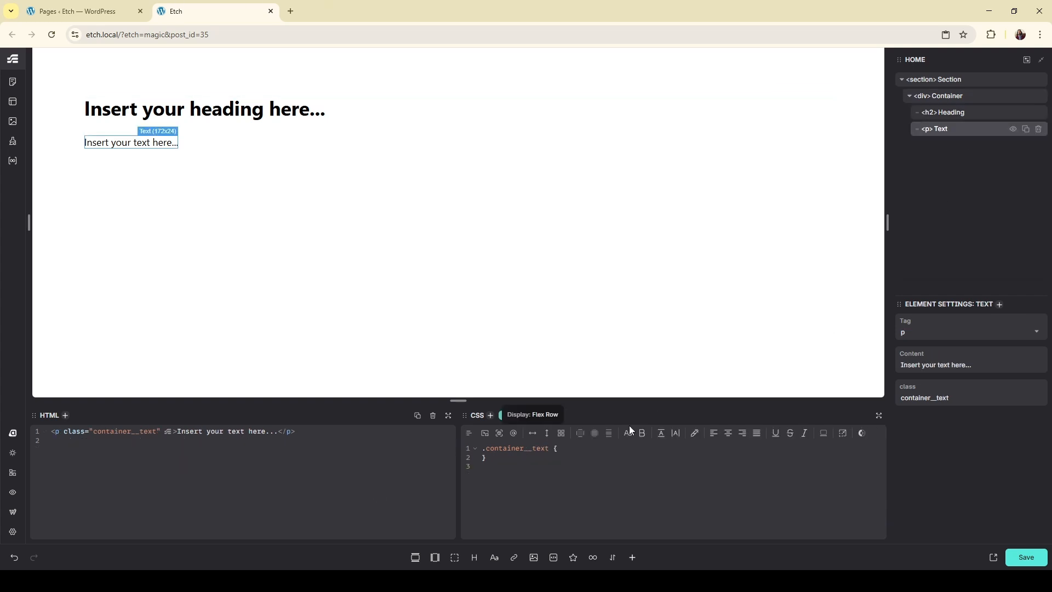
{"action": "left_click", "coordinate": [594, 450]}
{"action": "type", "text": "orde"}
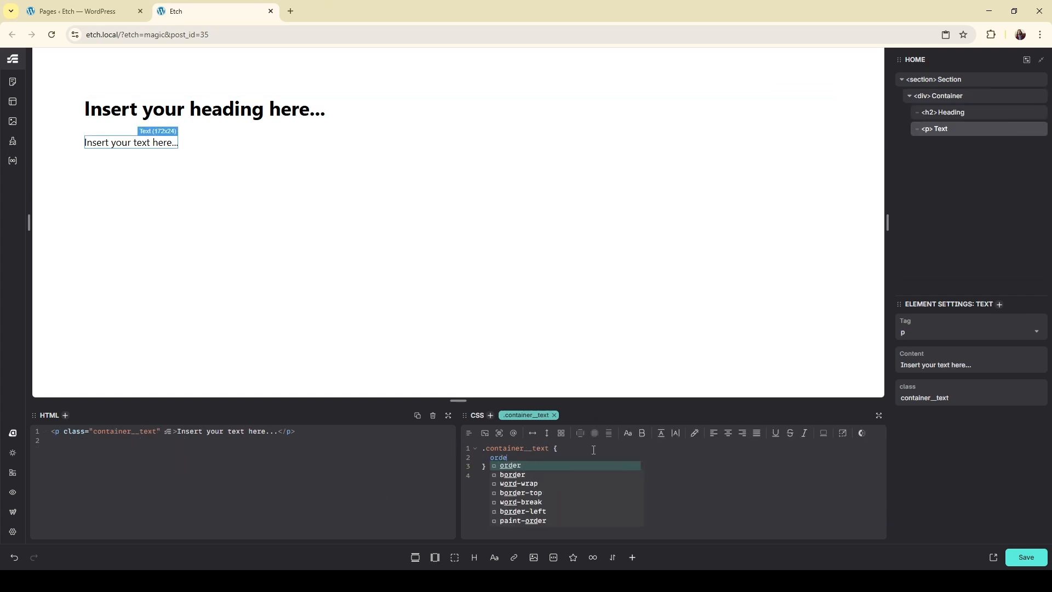
{"action": "type", "text": "r:"}
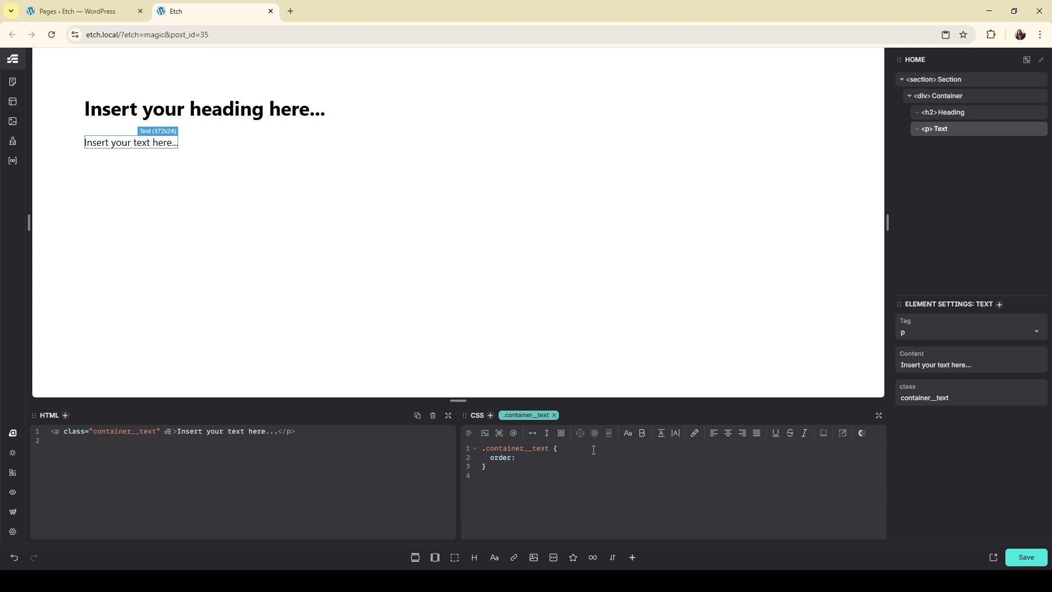
{"action": "type", "text": "-1"}
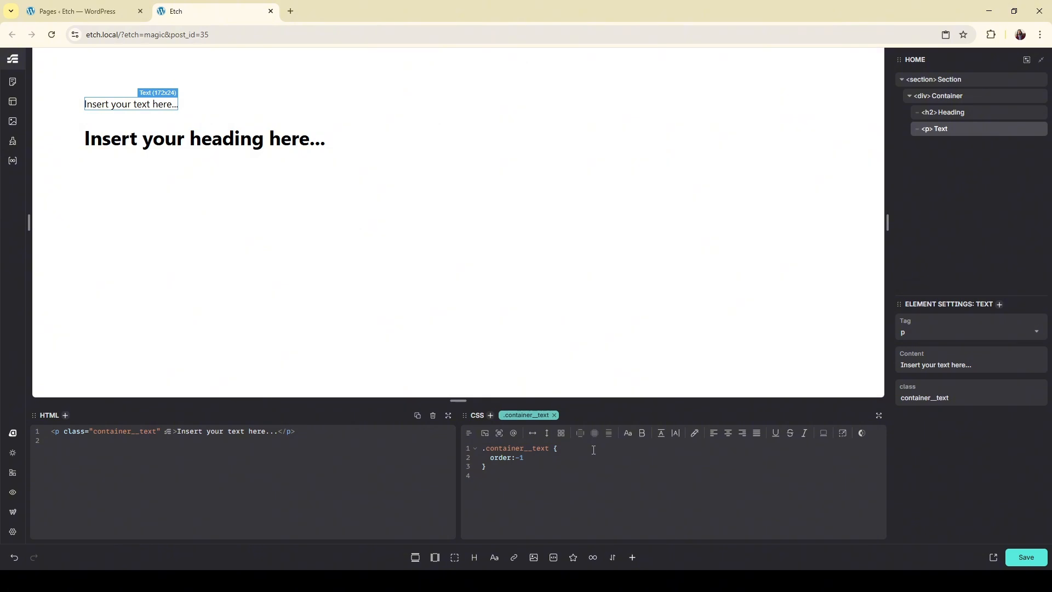
{"action": "type", "text": ";"}
Replace the text element's placeholder content with "Latest Projects"
{"action": "left_click", "coordinate": [962, 113]}
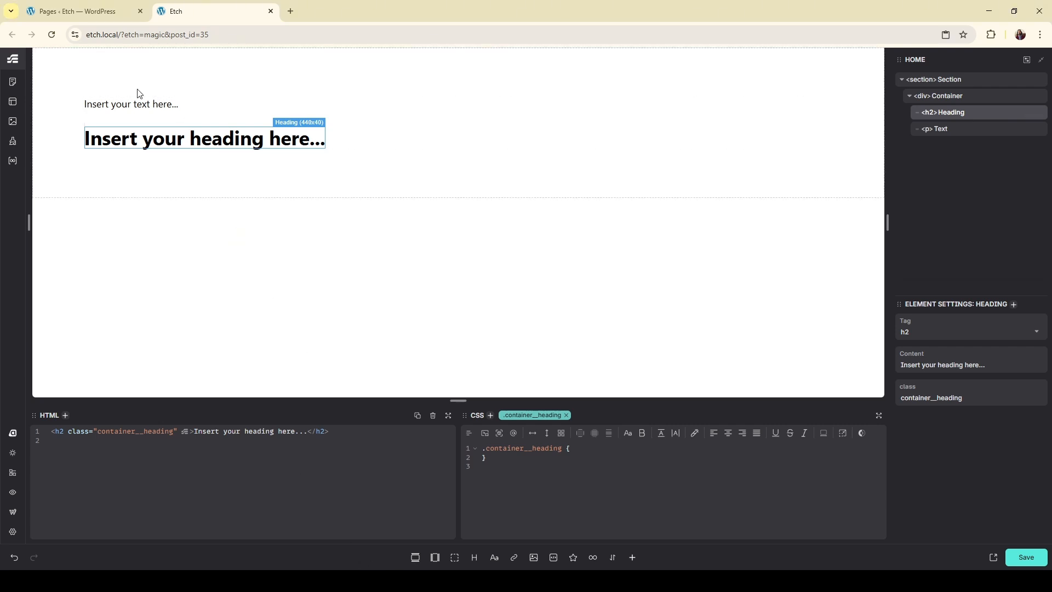
{"action": "left_click", "coordinate": [140, 112]}
{"action": "left_click", "coordinate": [147, 105]}
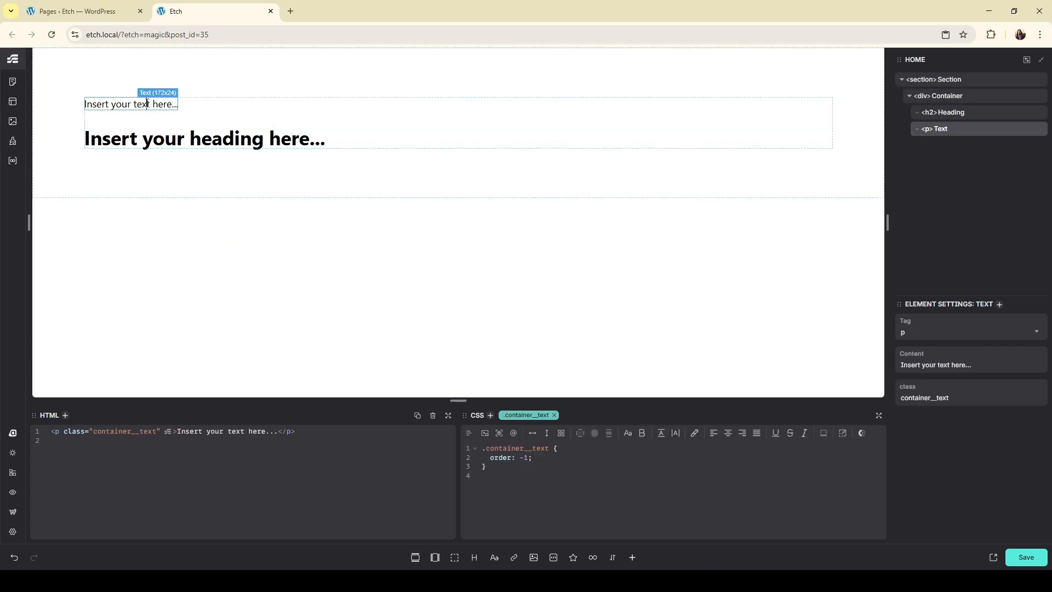
{"action": "left_click", "coordinate": [940, 369]}
{"action": "key", "text": "ctrl+a"}
{"action": "type", "text": "Latest Projects"}
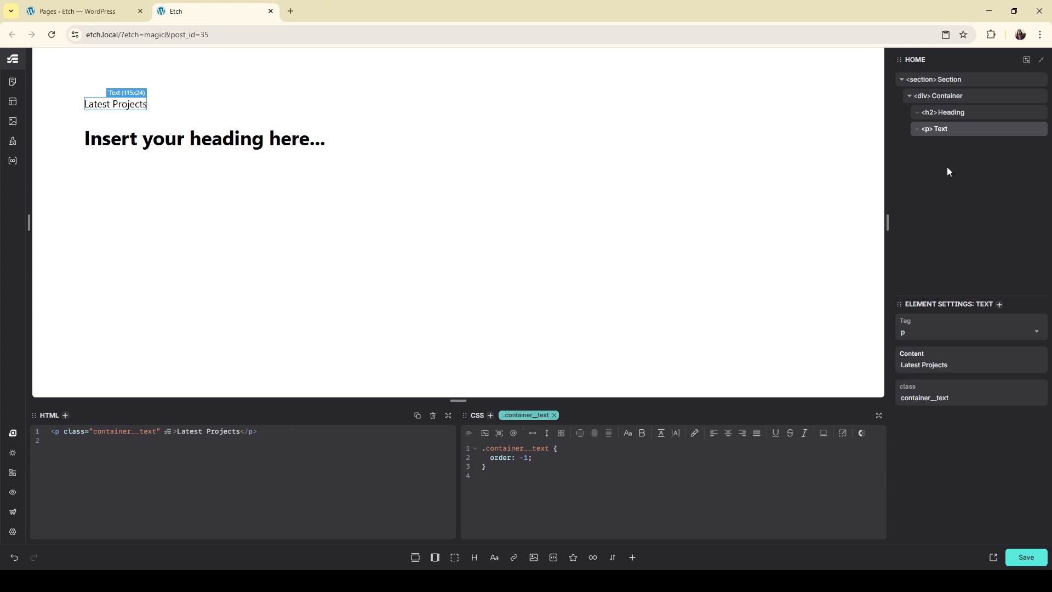
Replace the heading's placeholder with "Architectural Services Tailored to Your Need." and change its tag to h1
{"action": "left_click", "coordinate": [439, 581]}
{"action": "left_click", "coordinate": [231, 140]}
{"action": "double_click", "coordinate": [231, 140]}
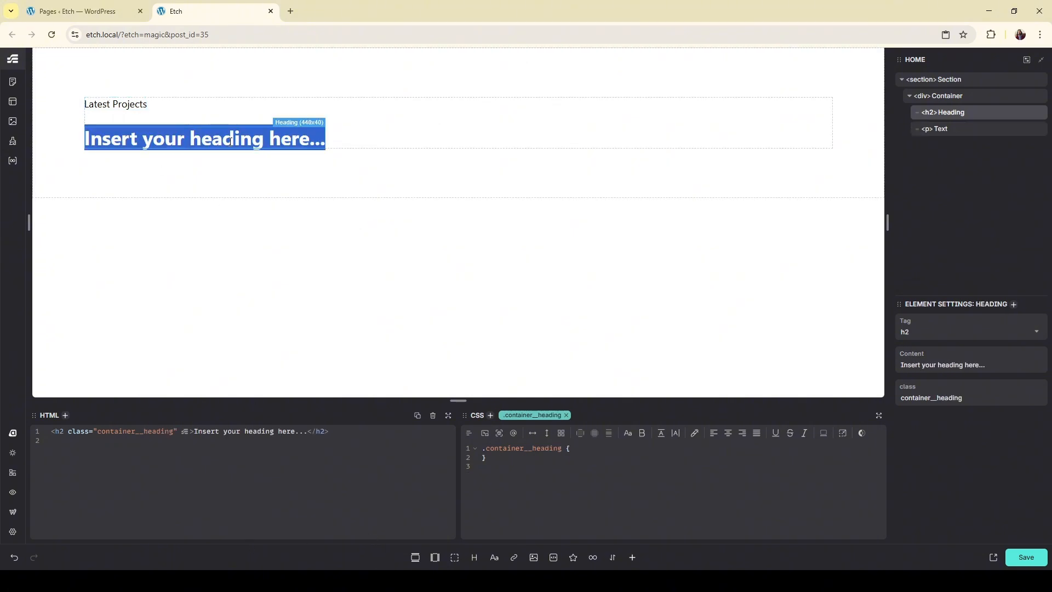
{"action": "type", "text": "Architectural Services Tailored to Your Need."}
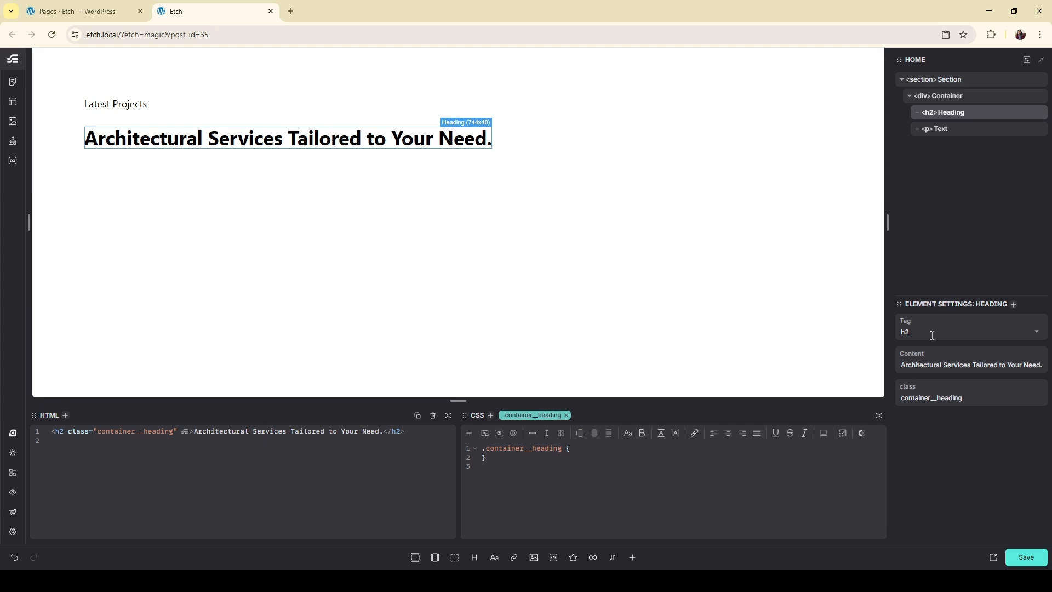
{"action": "left_click", "coordinate": [932, 333]}
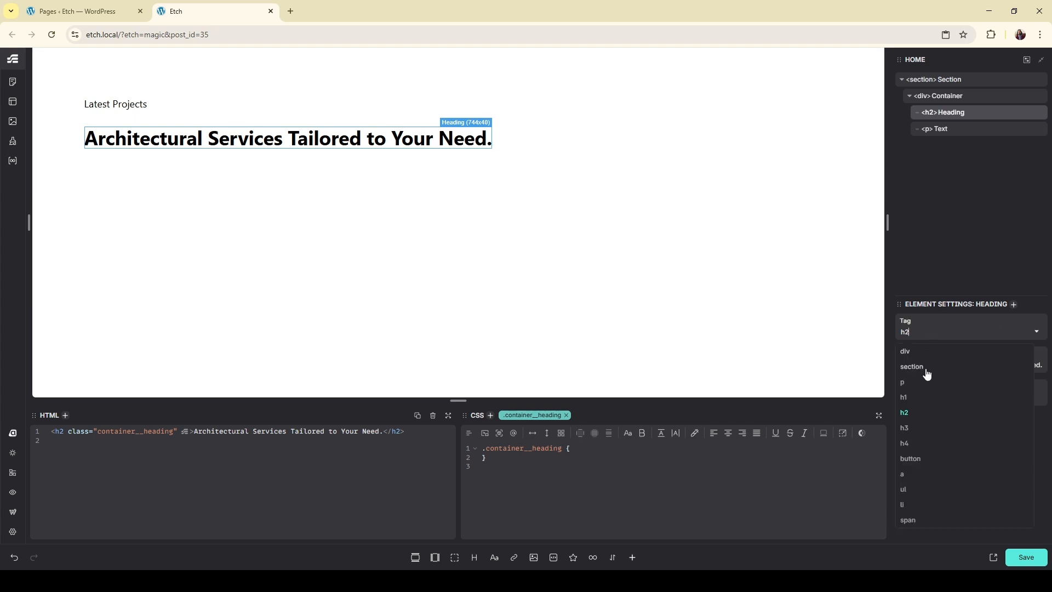
{"action": "left_click", "coordinate": [923, 398]}
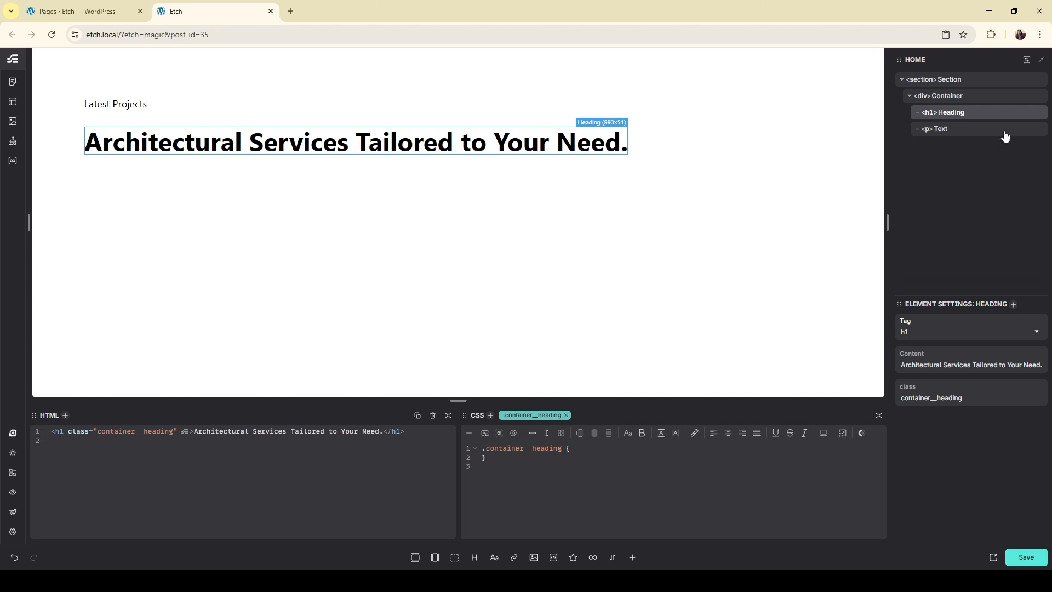
Add a width to the heading's .container__heading rule, trying 20ch first and settling on 15ch
{"action": "left_click", "coordinate": [956, 96]}
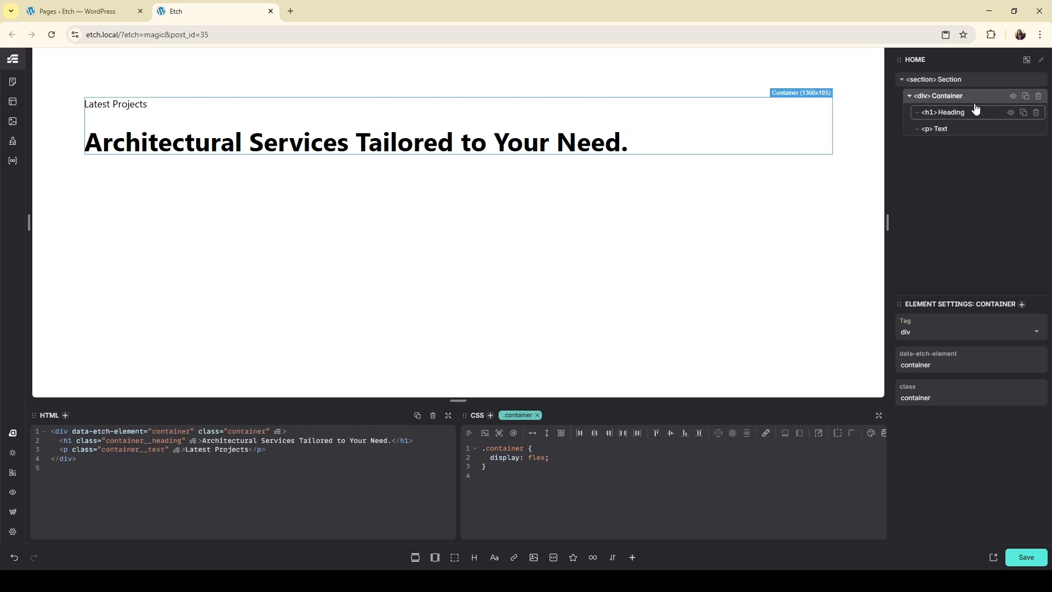
{"action": "left_click", "coordinate": [975, 81]}
{"action": "left_click", "coordinate": [975, 99]}
{"action": "left_click", "coordinate": [975, 113]}
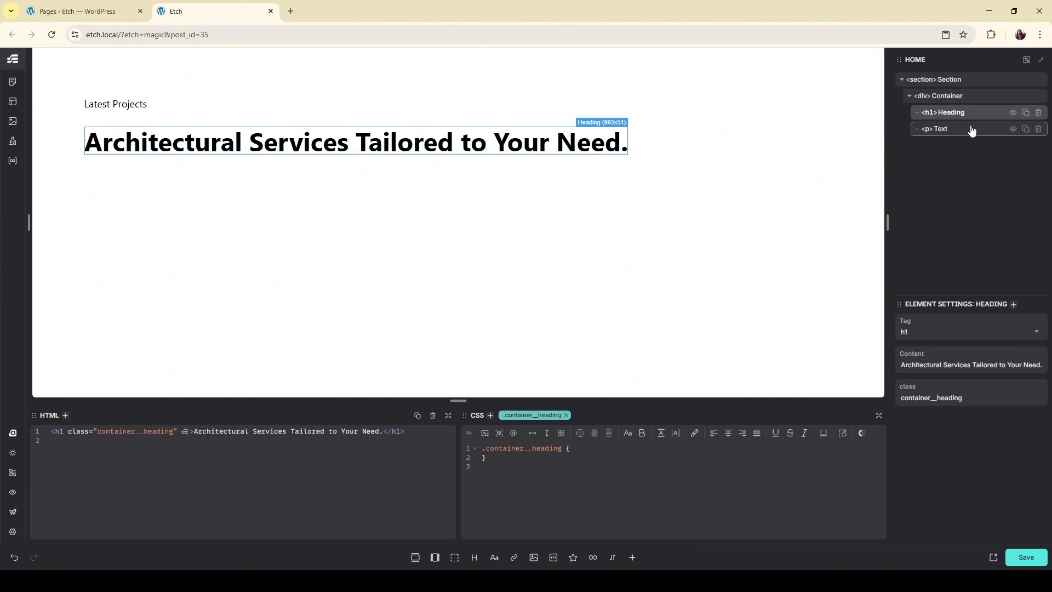
{"action": "left_click", "coordinate": [968, 130]}
{"action": "left_click", "coordinate": [969, 116]}
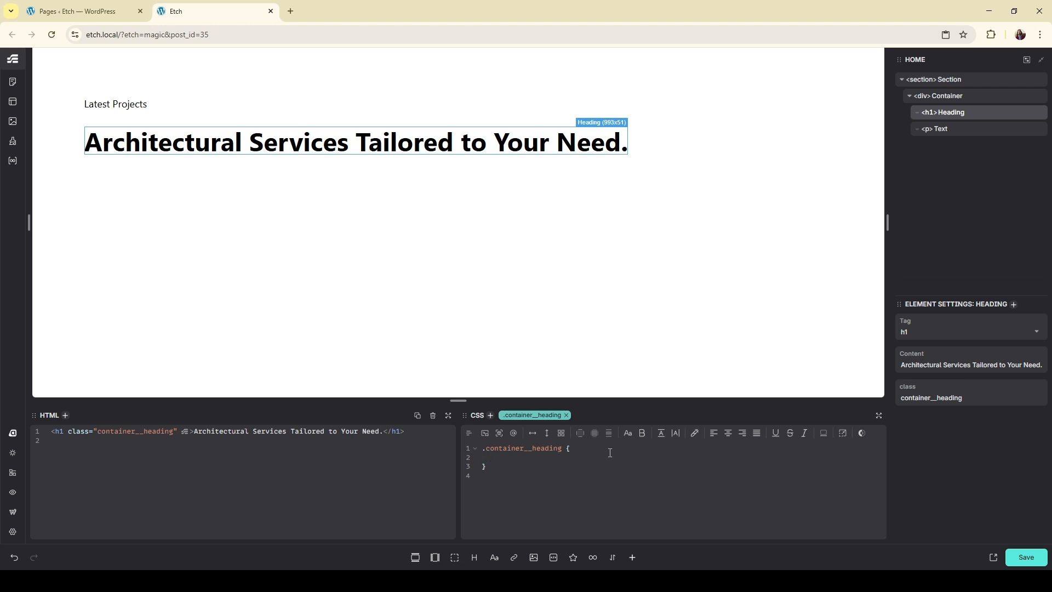
{"action": "type", "text": "width:20ch"}
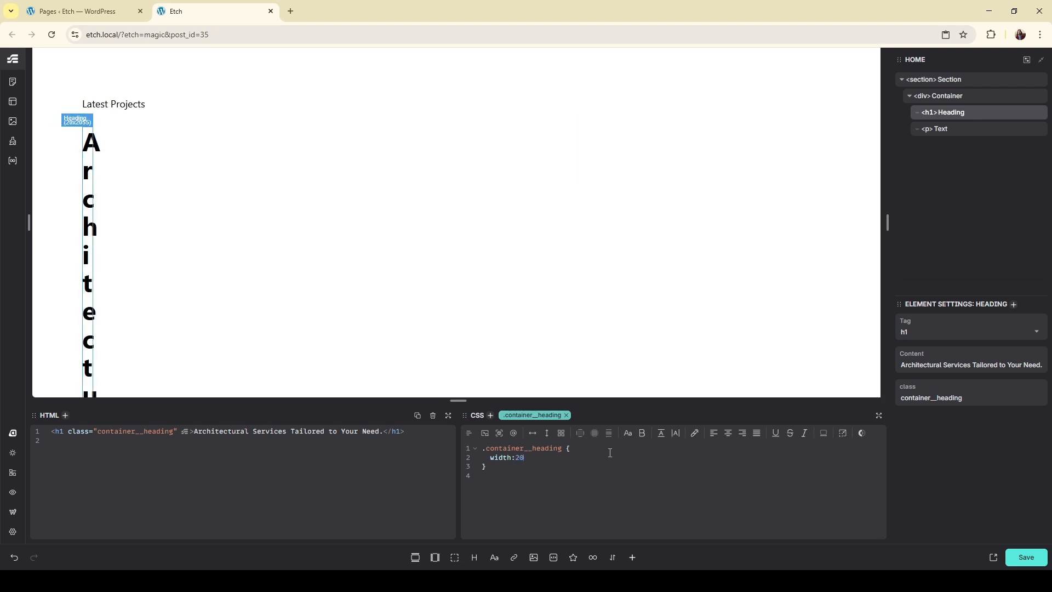
{"action": "key", "text": "BackSpace"}
{"action": "key", "text": "BackSpace"}
{"action": "key", "text": "BackSpace"}
{"action": "key", "text": "BackSpace"}
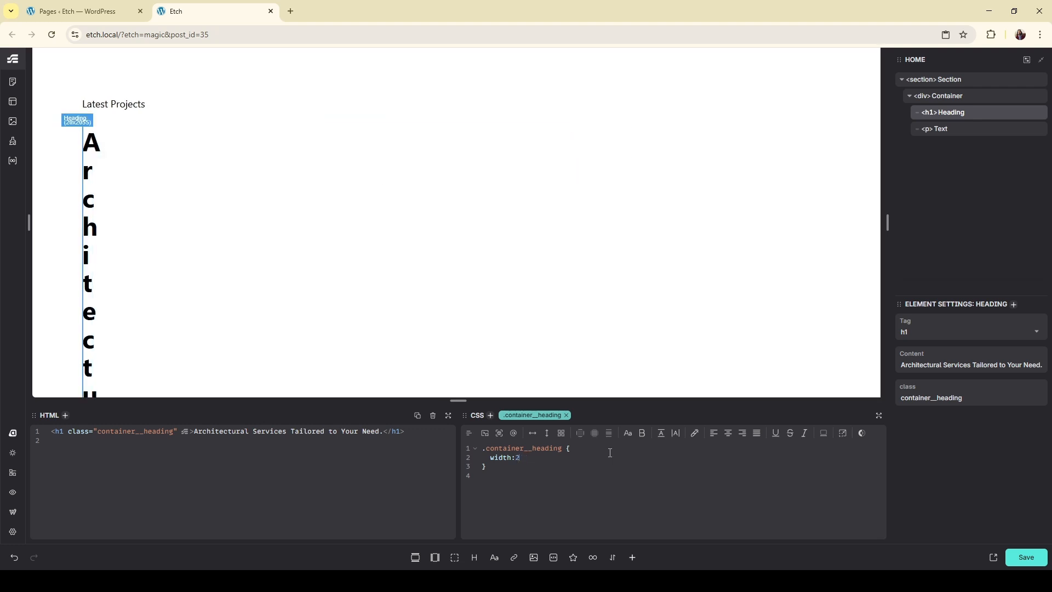
{"action": "type", "text": "15ch"}
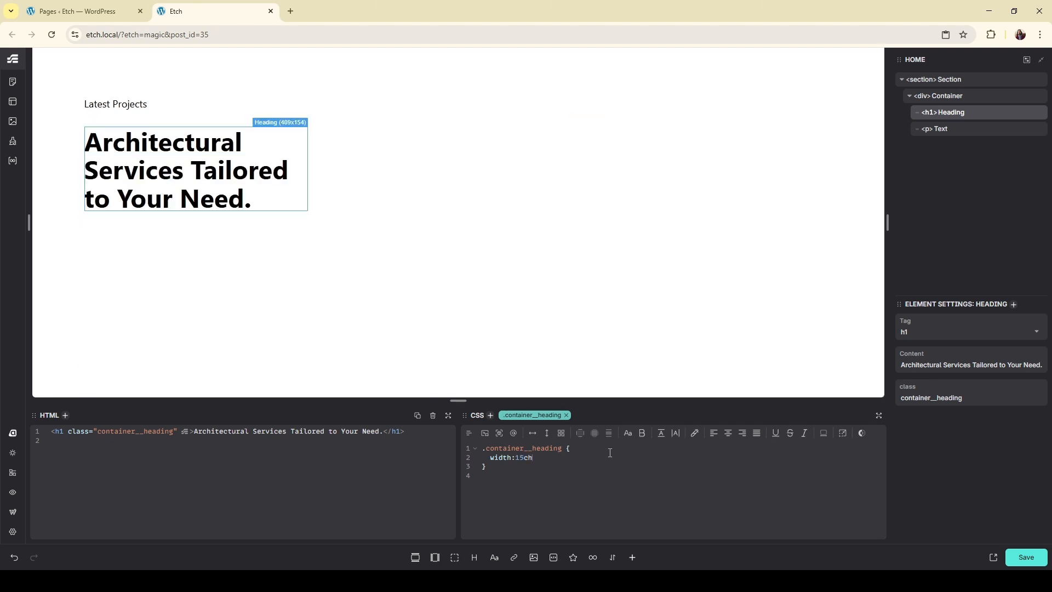
{"action": "type", "text": ";   "}
Add a font-size of 3.5rem to the heading's .container__heading rule
{"action": "type", "text": "font"}
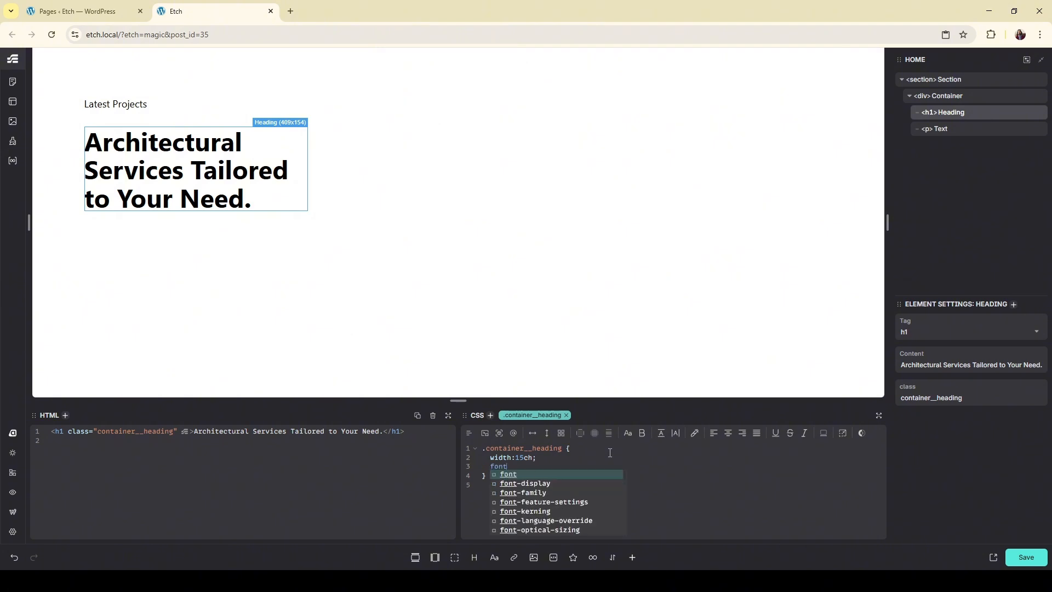
{"action": "type", "text": "-"}
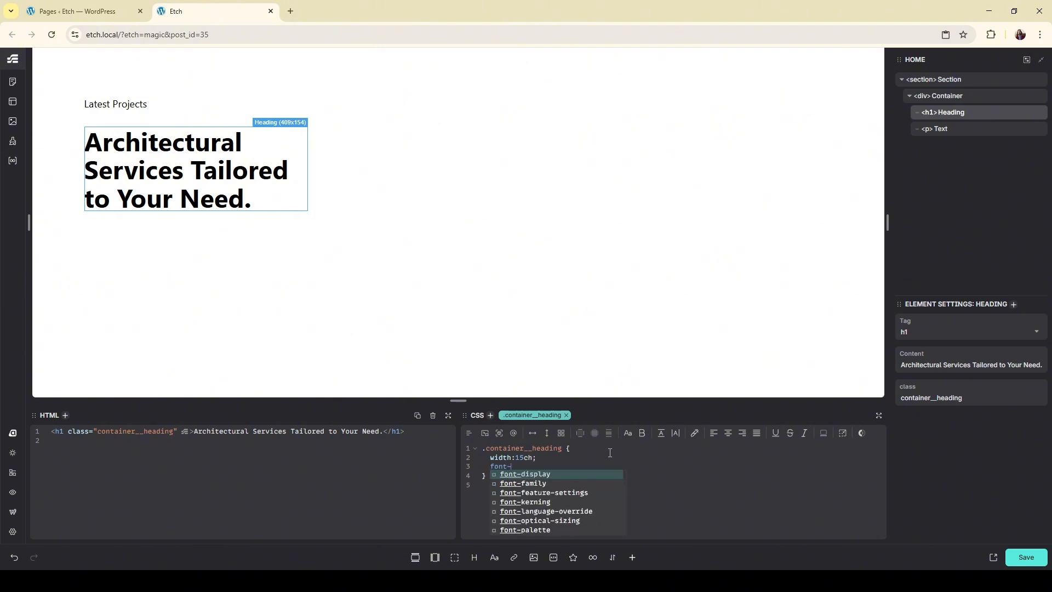
{"action": "type", "text": "s"}
{"action": "key", "text": "Return"}
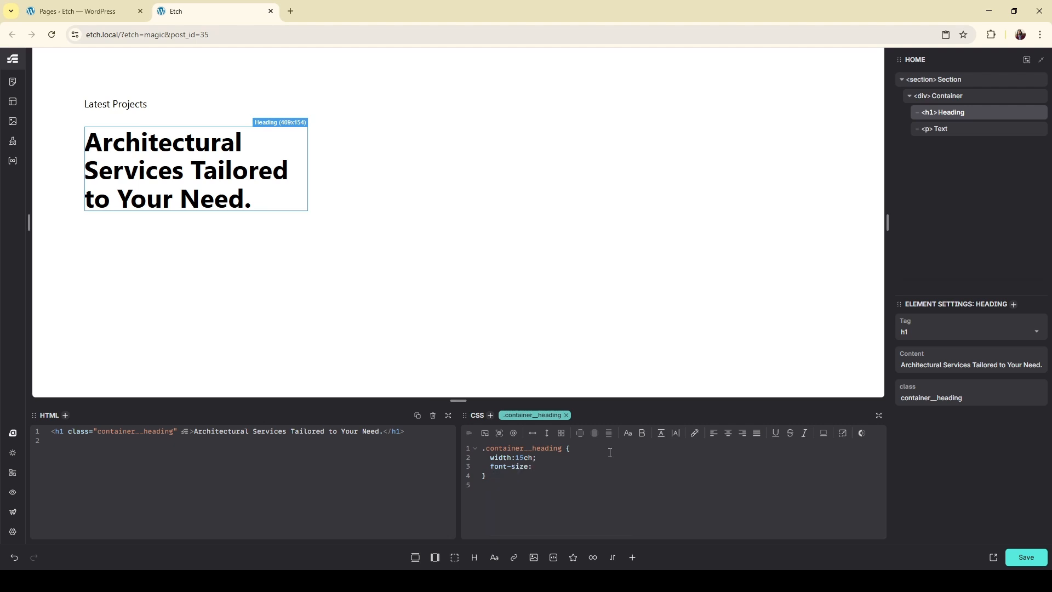
{"action": "type", "text": "3.5rem"}
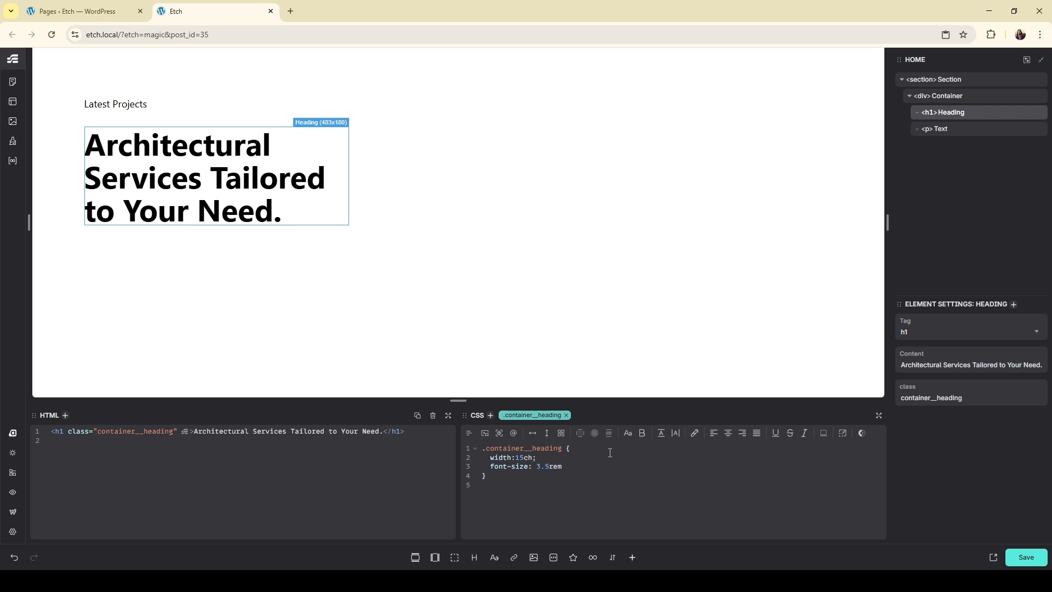
Try a font-size of 4rem in the heading's .container__heading rule
{"action": "key", "text": "BackSpace"}
{"action": "key", "text": "BackSpace"}
{"action": "key", "text": "BackSpace"}
{"action": "key", "text": "BackSpace"}
{"action": "key", "text": "BackSpace"}
{"action": "key", "text": "BackSpace"}
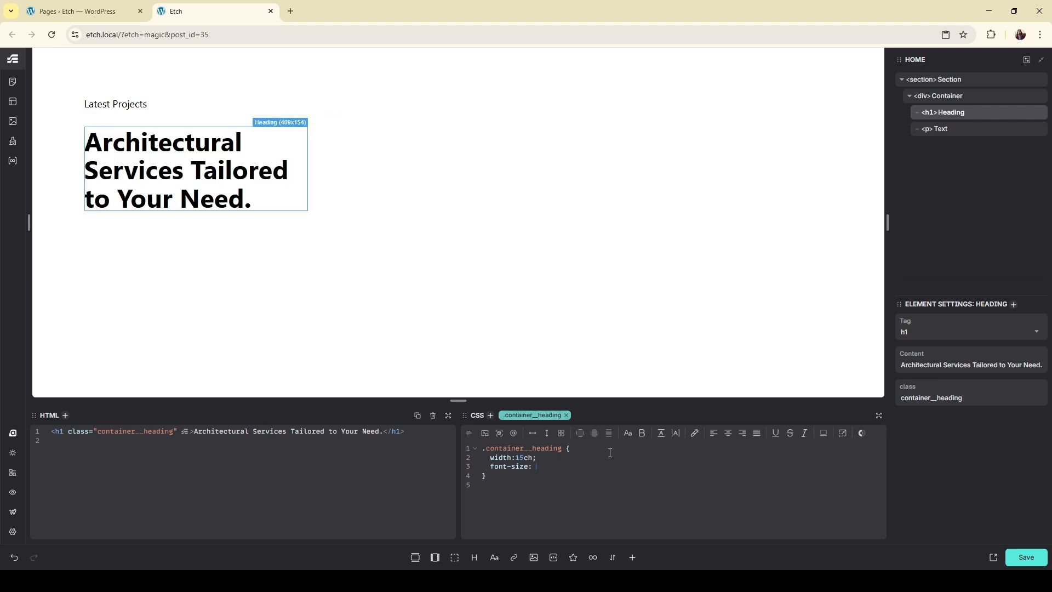
{"action": "type", "text": "4"}
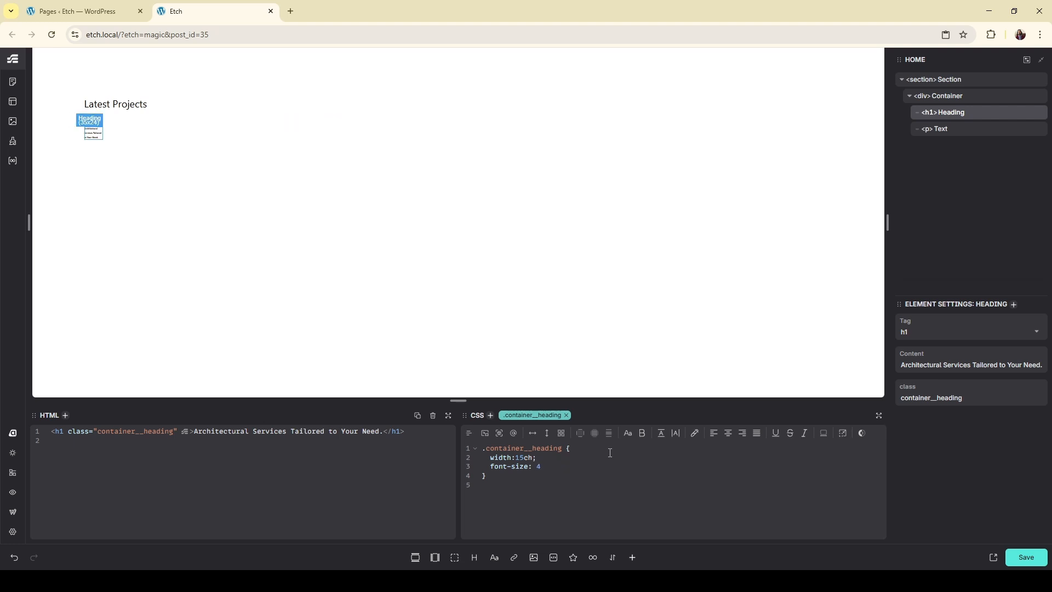
{"action": "type", "text": "rem"}
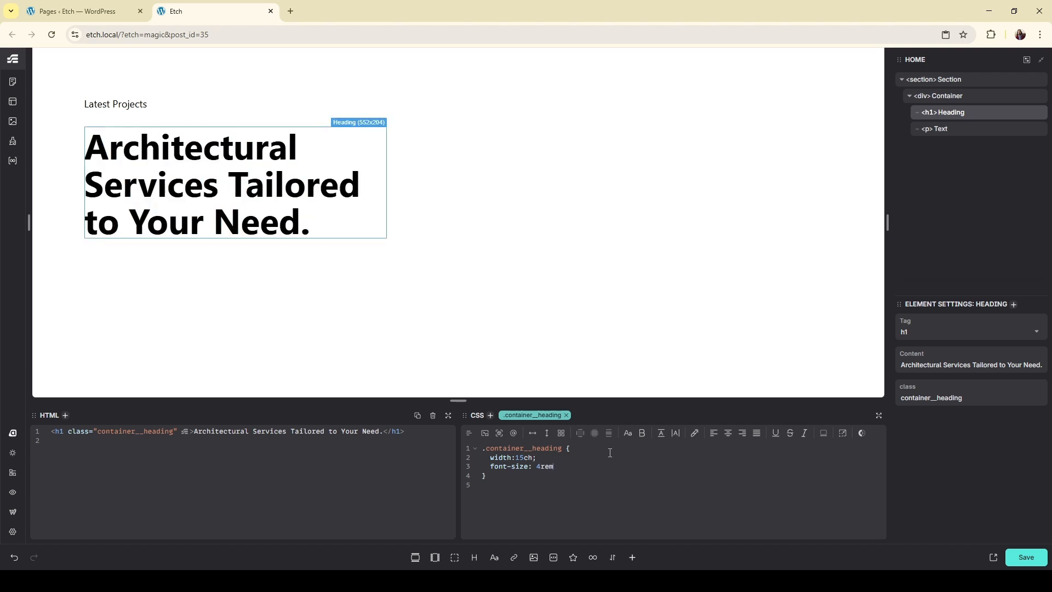
Set the font-size in the heading's .container__heading rule to 3.8rem and save the page
{"action": "key", "text": "BackSpace"}
{"action": "key", "text": "BackSpace"}
{"action": "key", "text": "BackSpace"}
{"action": "key", "text": "BackSpace"}
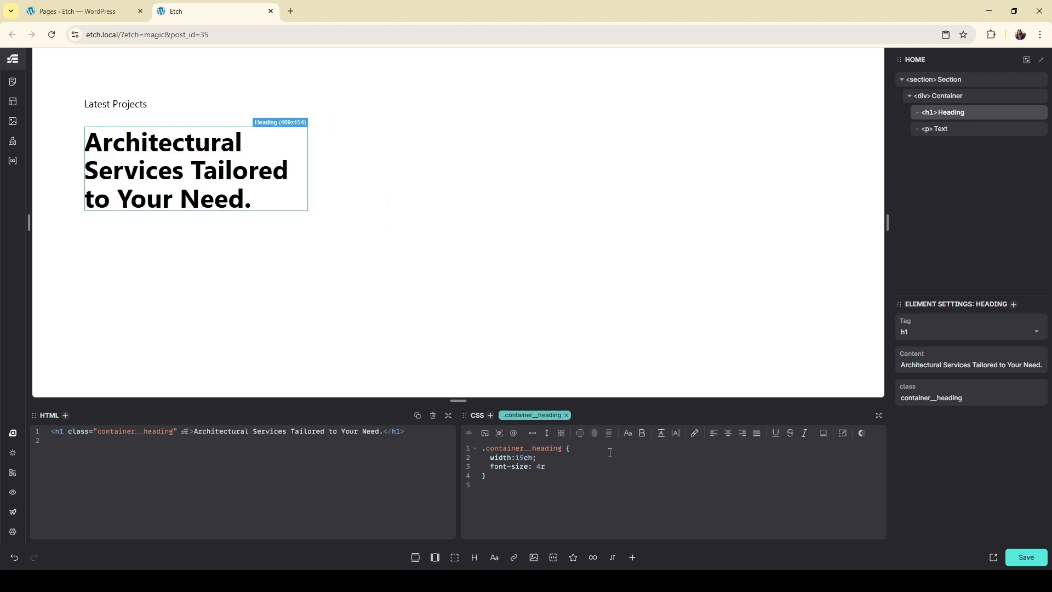
{"action": "type", "text": "3.8rem"}
{"action": "key", "text": "ctrl+s"}
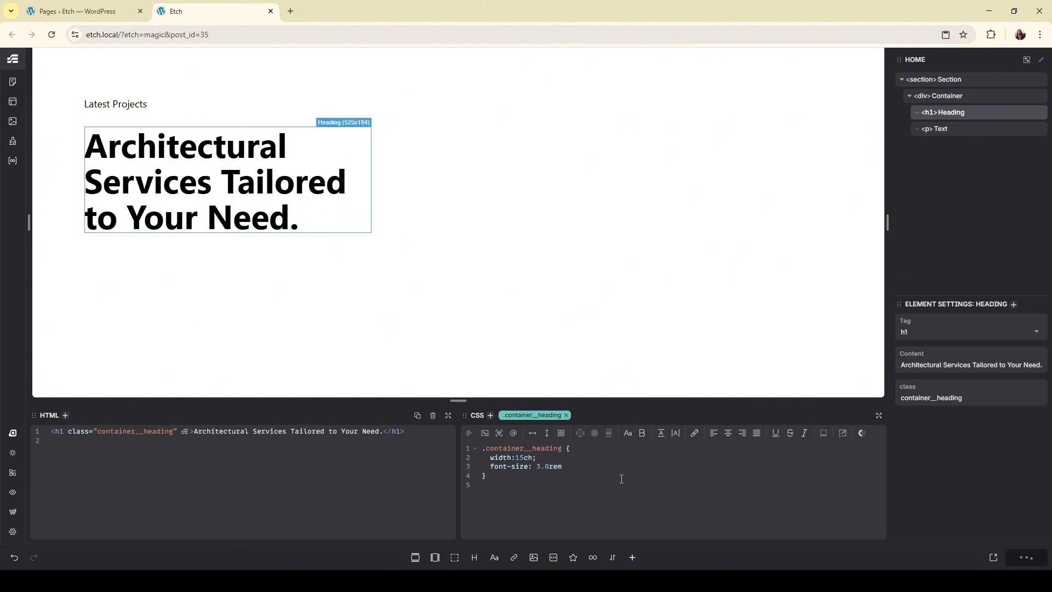
{"action": "type", "text": ";"}
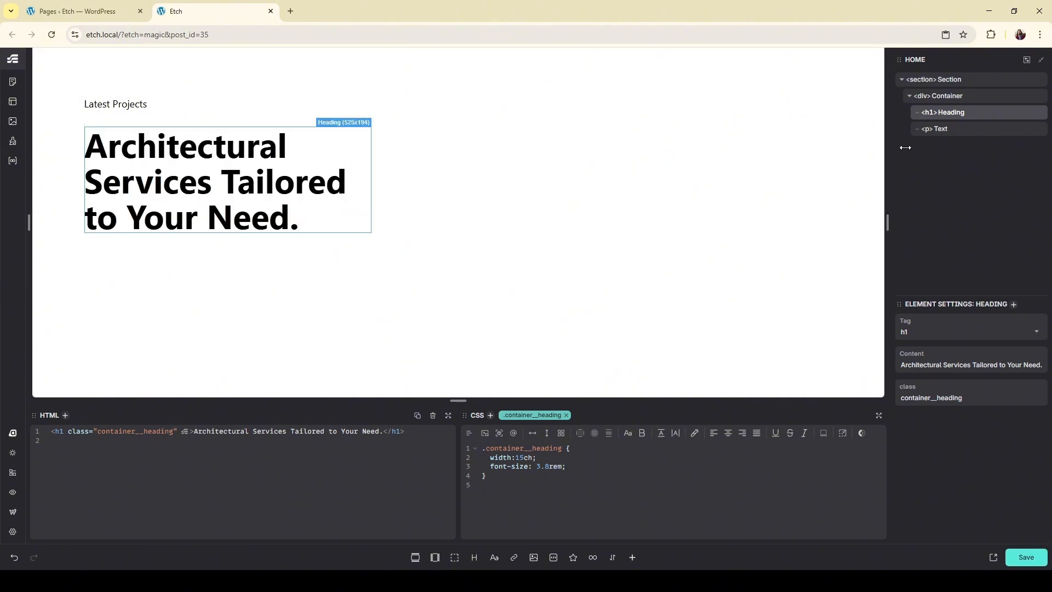
Add a font-size of 15px to the .container__text rule of the "Latest Projects" text
{"action": "left_click", "coordinate": [952, 128]}
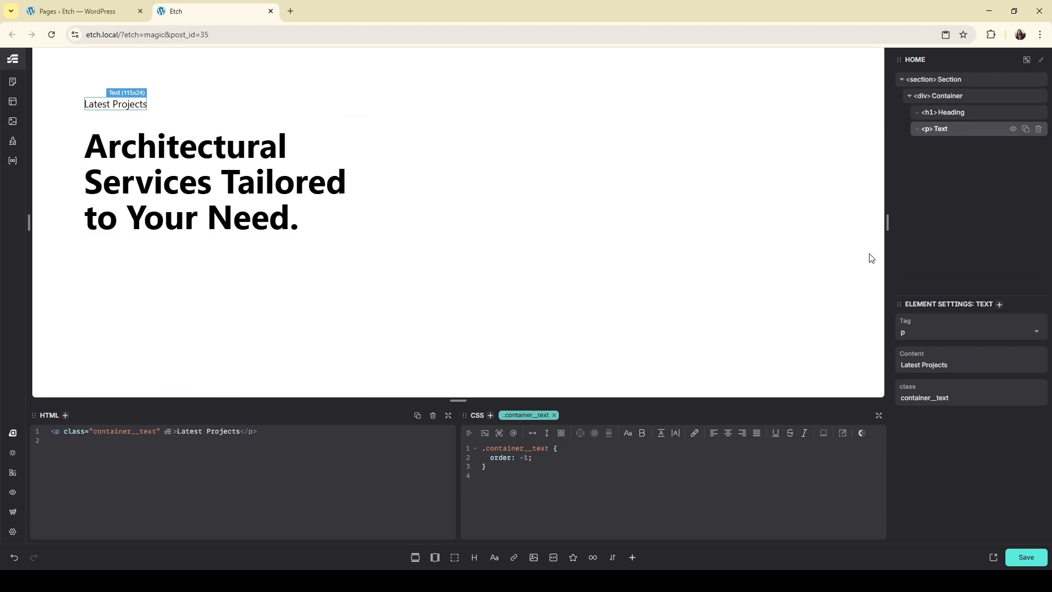
{"action": "left_click", "coordinate": [543, 458]}
{"action": "type", "text": "font:"}
{"action": "key", "text": "BackSpace"}
{"action": "key", "text": "BackSpace"}
{"action": "type", "text": "t-size: 15px"}
{"action": "key", "text": "BackSpace"}
{"action": "key", "text": "BackSpace"}
{"action": "key", "text": "BackSpace"}
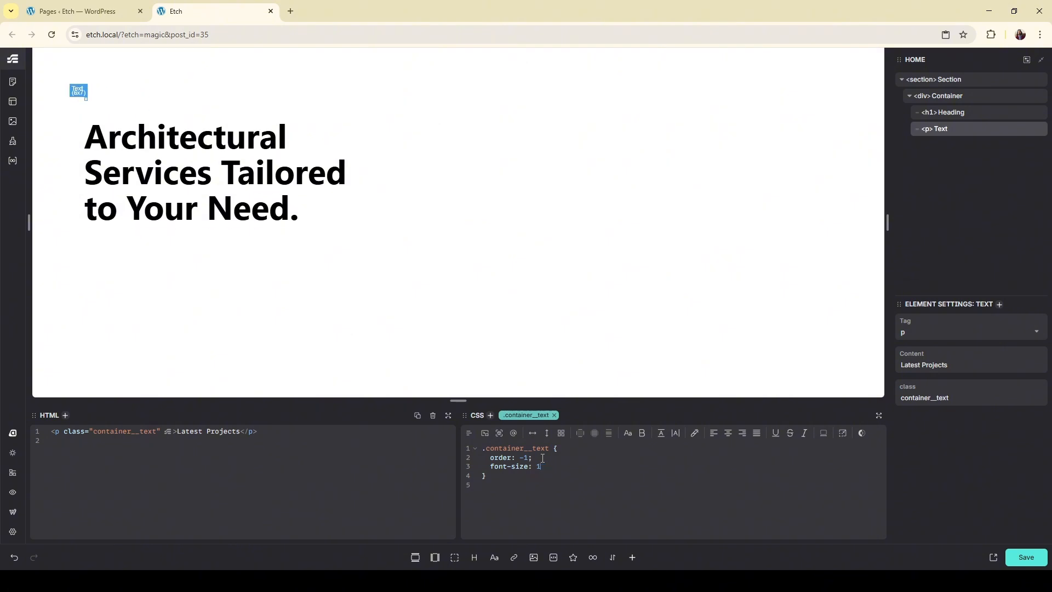
{"action": "type", "text": "65"}
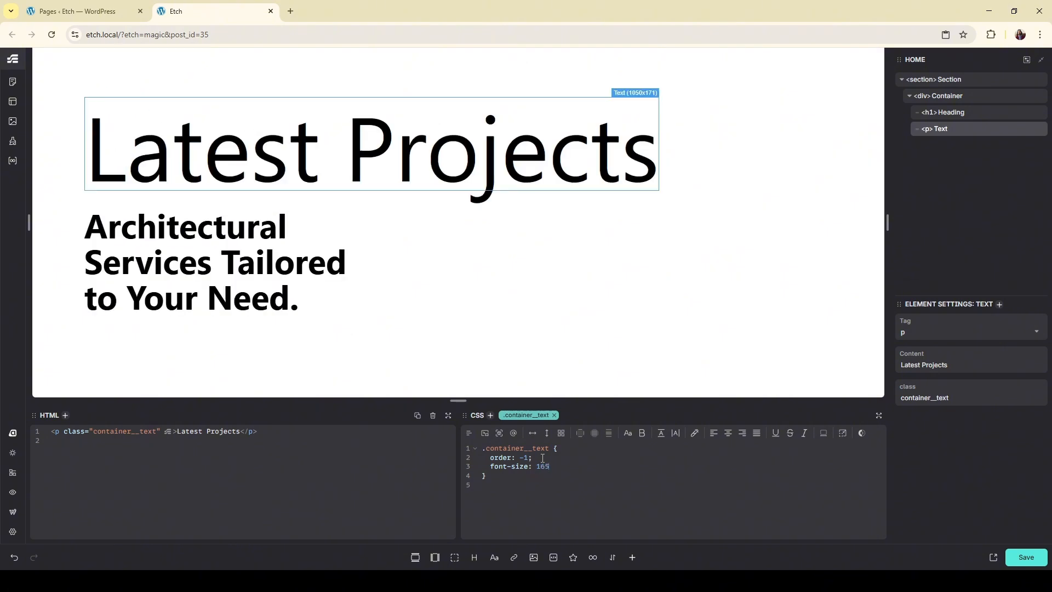
{"action": "key", "text": "BackSpace"}
{"action": "key", "text": "BackSpace"}
{"action": "type", "text": "5px"}
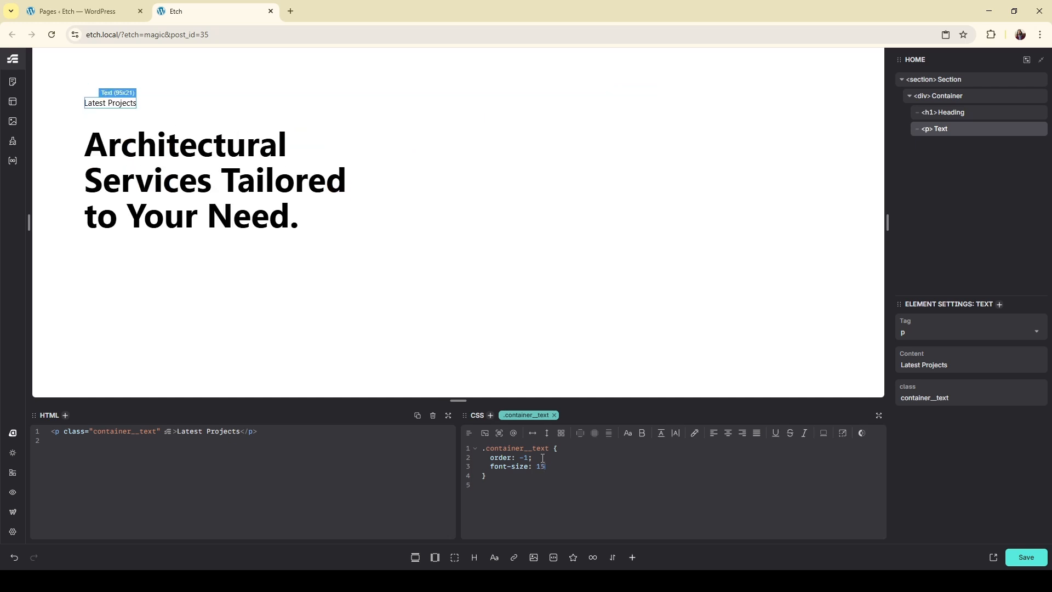
Add a font-weight of 500 to the .container__text rule
{"action": "type", "text": ";   "}
{"action": "type", "text": "font"}
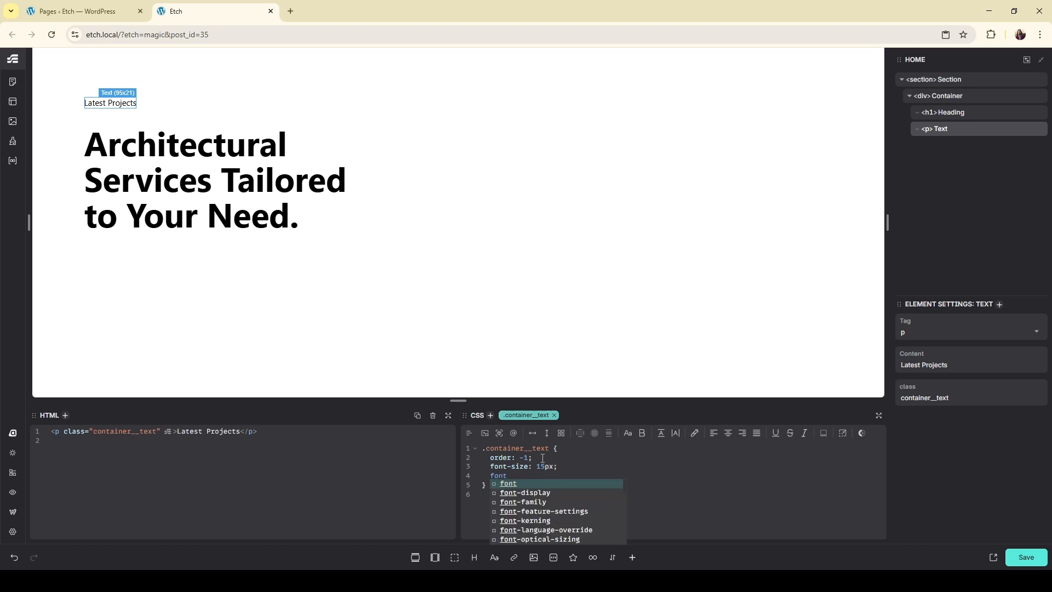
{"action": "type", "text": "-weight"}
{"action": "key", "text": "Return"}
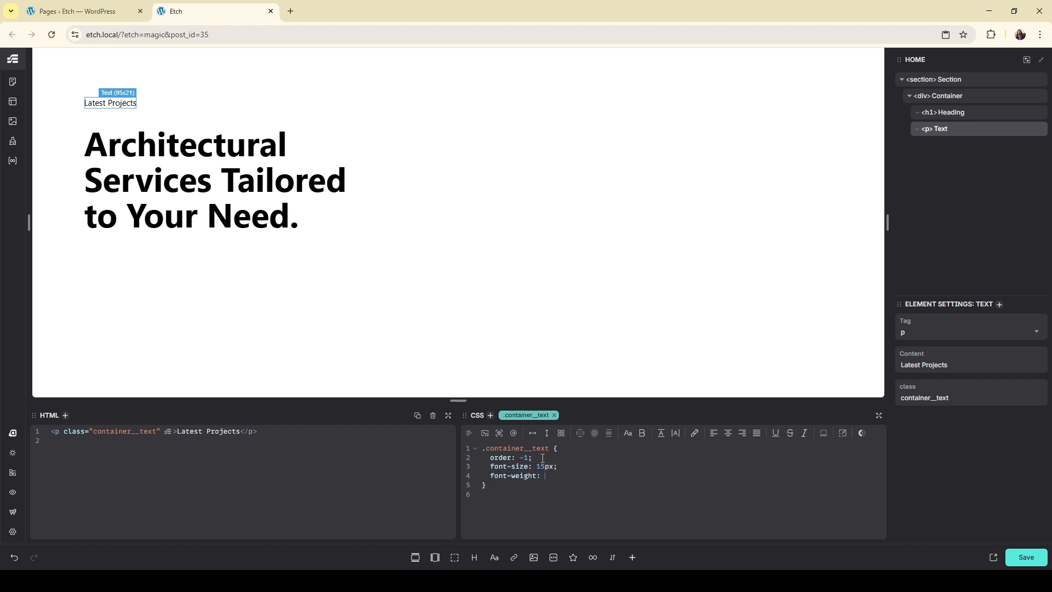
{"action": "type", "text": "500;"}
Change the .container__text font-size to 14px after trying 13px, and save the page
{"action": "key", "text": "BackSpace"}
{"action": "type", "text": "3"}
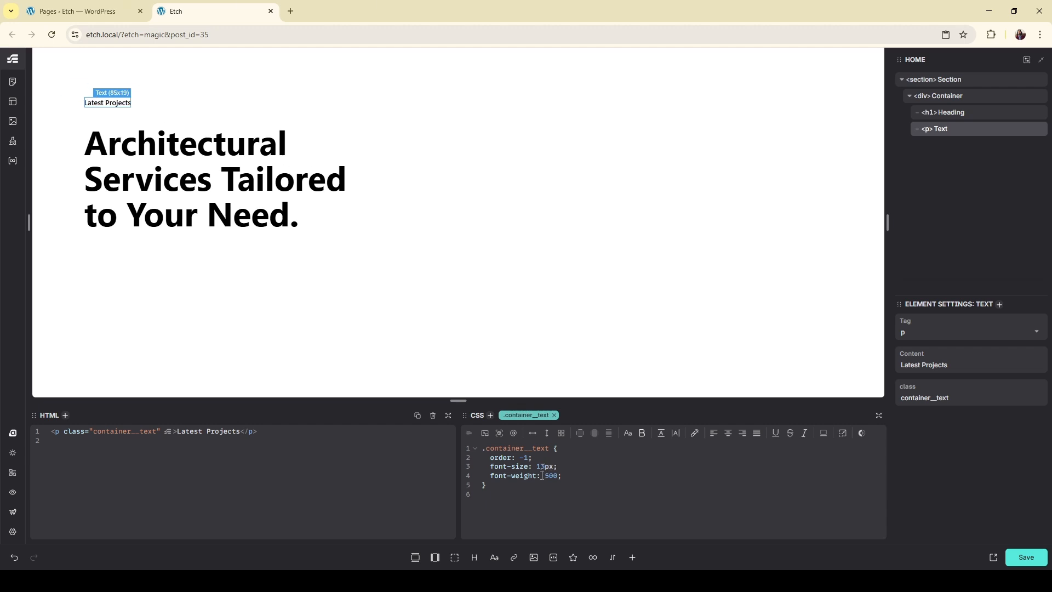
{"action": "key", "text": "BackSpace"}
{"action": "type", "text": "4"}
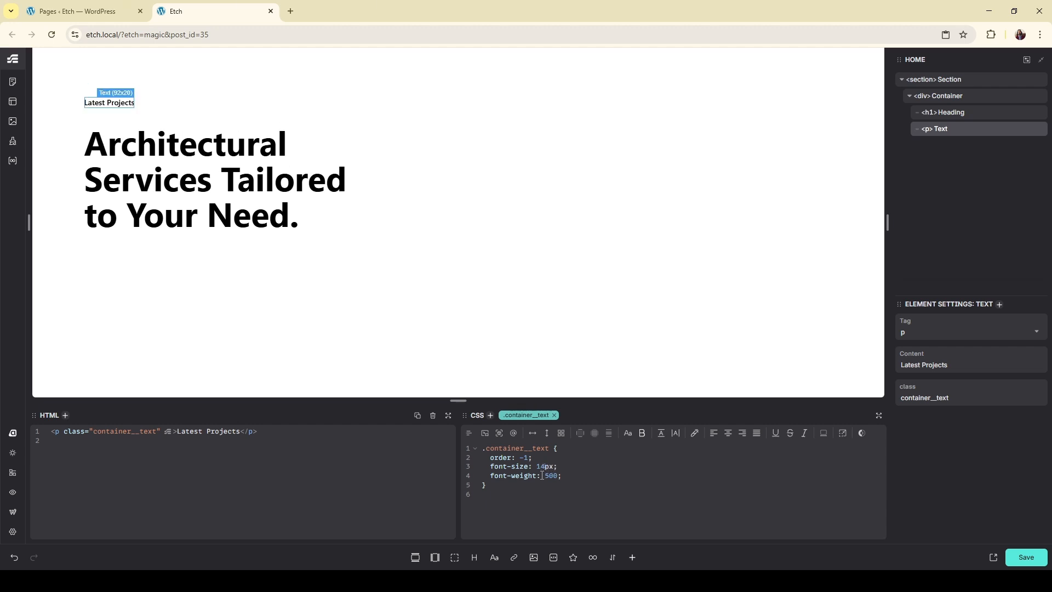
{"action": "left_click", "coordinate": [1026, 557]}
Remove the period at the end of the h1 heading on the canvas
{"action": "left_click", "coordinate": [962, 107]}
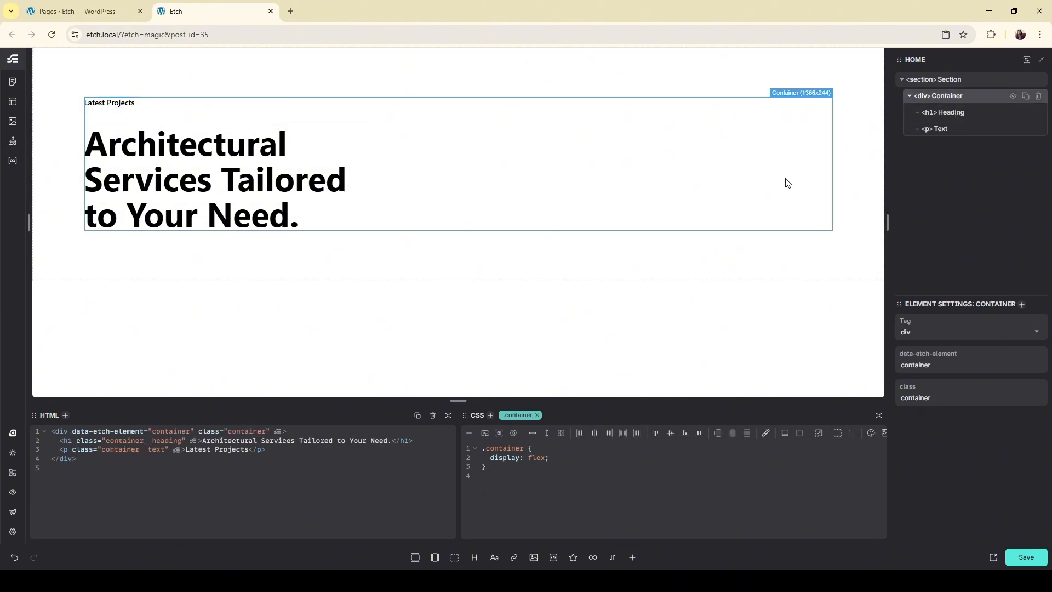
{"action": "left_click", "coordinate": [303, 219]}
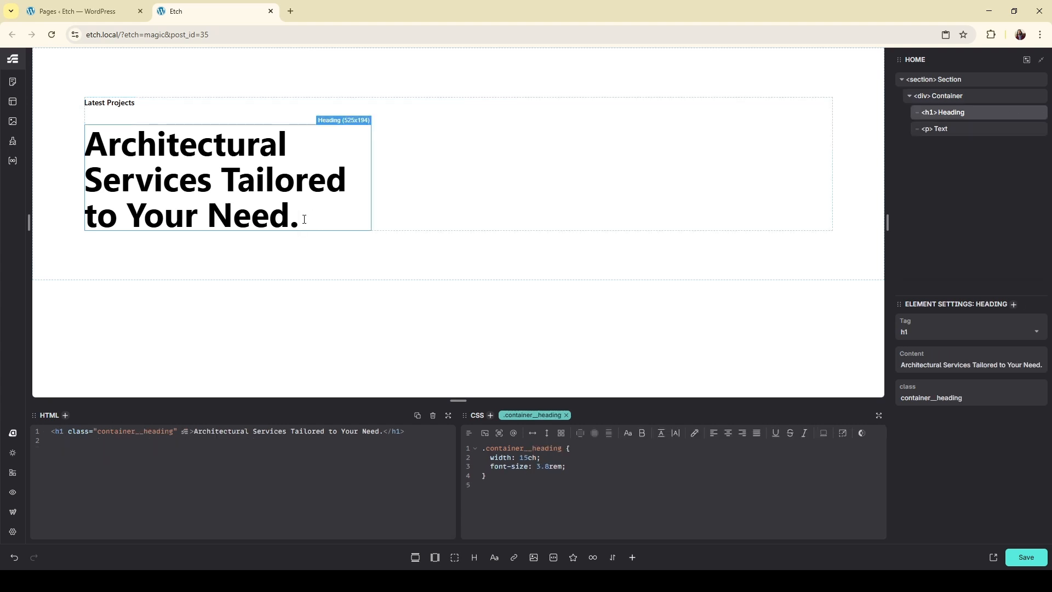
{"action": "key", "text": "BackSpace"}
Add a div inside the Container and rename it Projects
{"action": "left_click", "coordinate": [980, 129]}
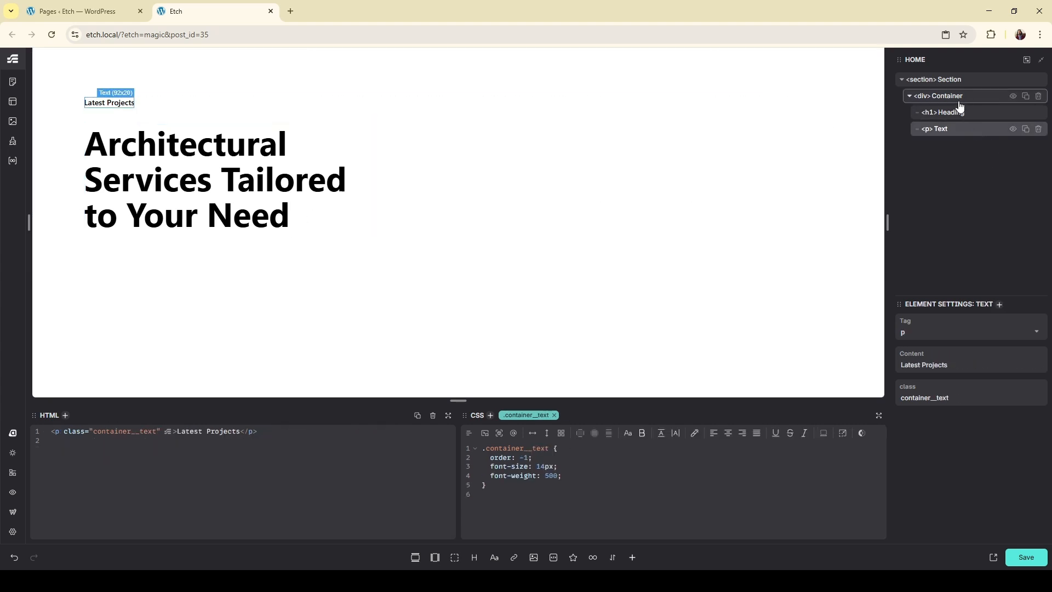
{"action": "left_click", "coordinate": [959, 101]}
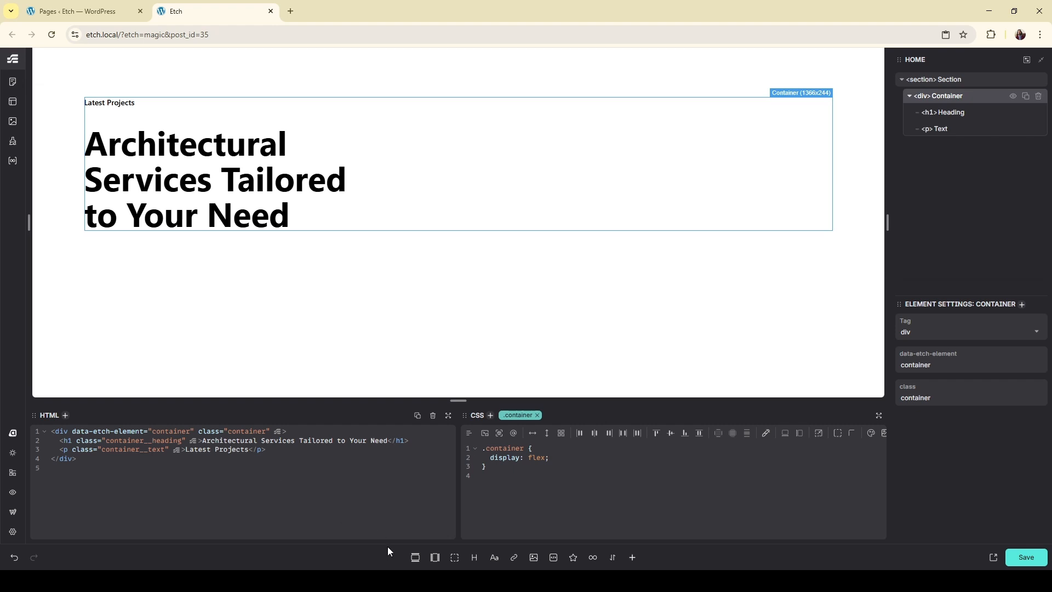
{"action": "left_click", "coordinate": [455, 558]}
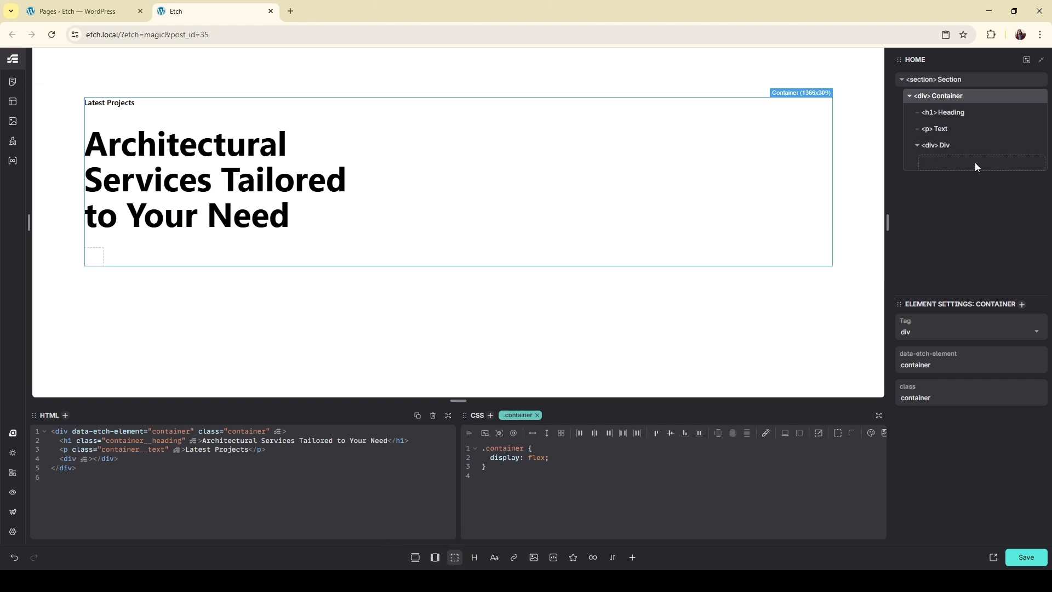
{"action": "left_click", "coordinate": [975, 146]}
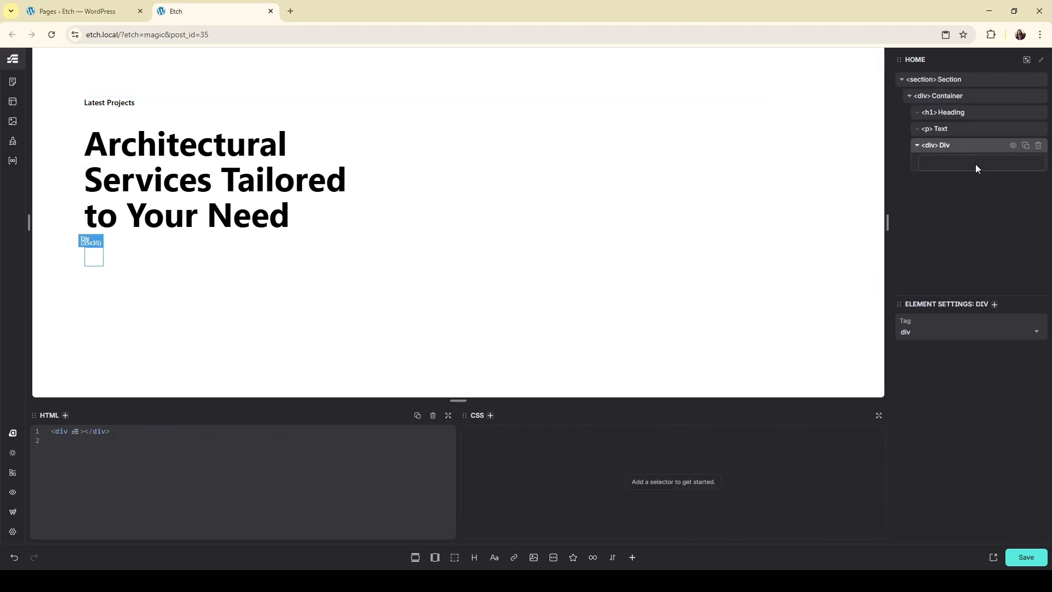
{"action": "double_click", "coordinate": [951, 146]}
{"action": "type", "text": "Projects"}
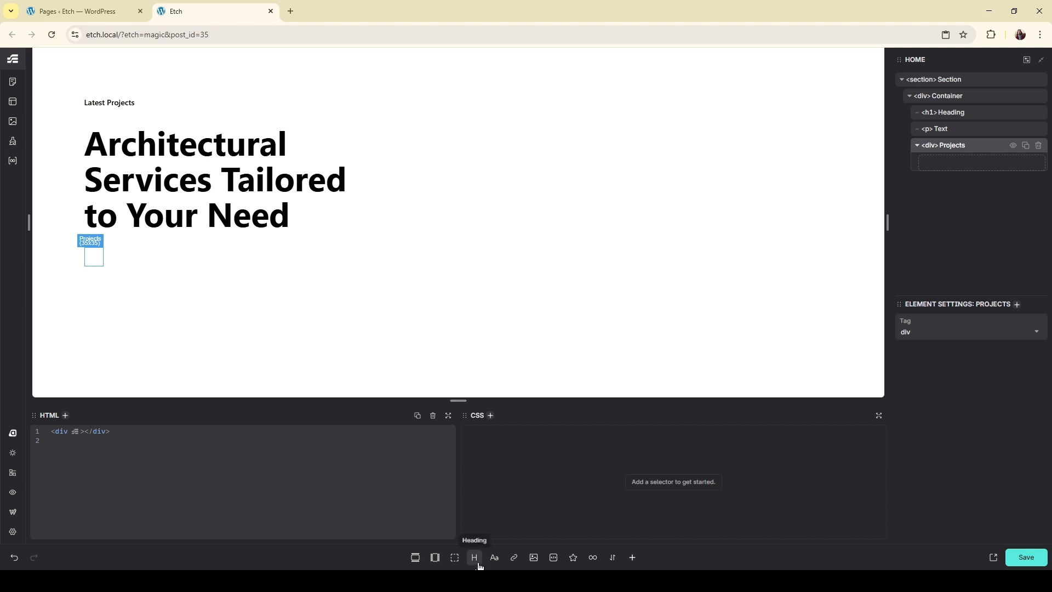
Add a div inside the Projects div and rename it wrapper
{"action": "left_click", "coordinate": [458, 560]}
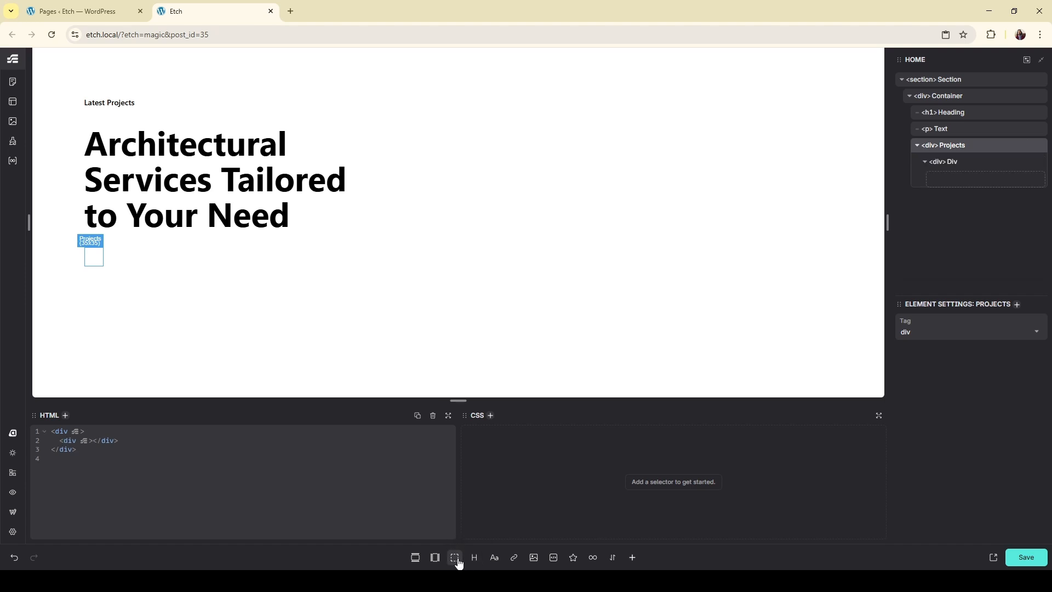
{"action": "left_click", "coordinate": [988, 165]}
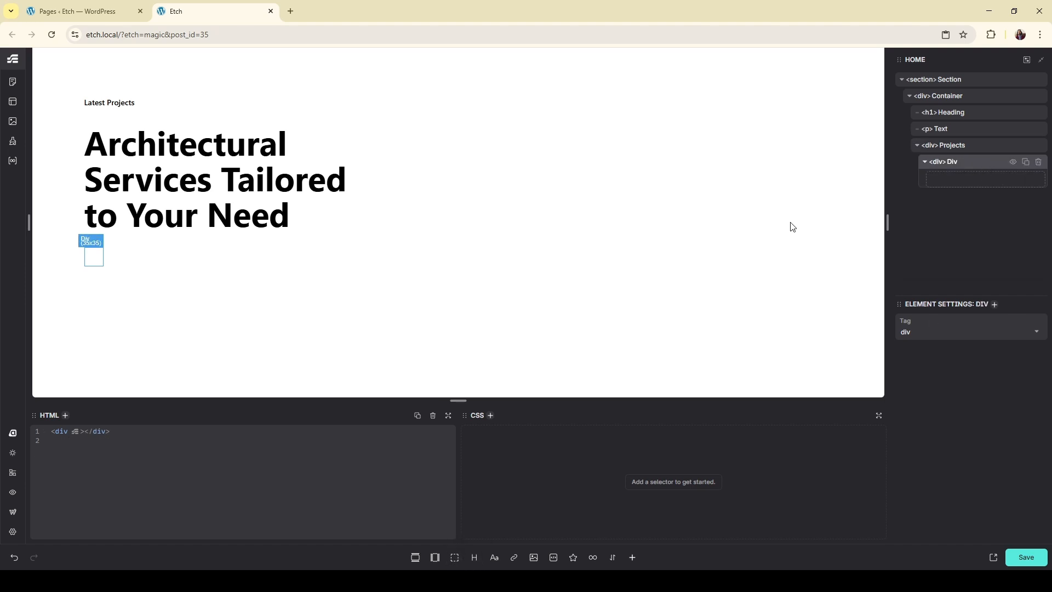
{"action": "double_click", "coordinate": [953, 162]}
{"action": "type", "text": "wrapper"}
{"action": "key", "text": "Return"}
Apply a new .projects class selector to the Projects div
{"action": "left_click", "coordinate": [975, 146]}
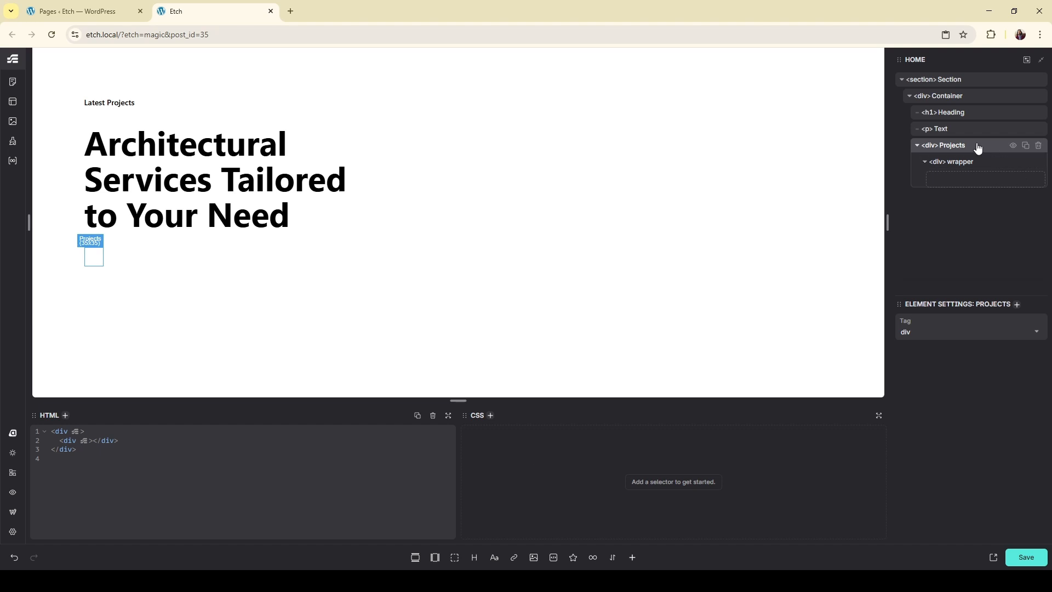
{"action": "left_click", "coordinate": [492, 416]}
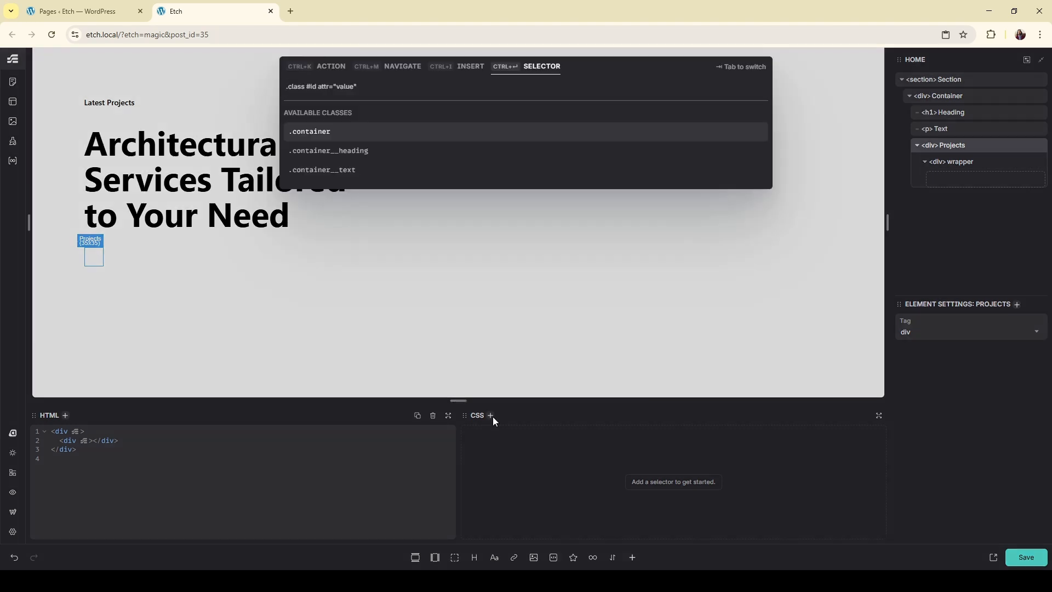
{"action": "type", "text": ".pr"}
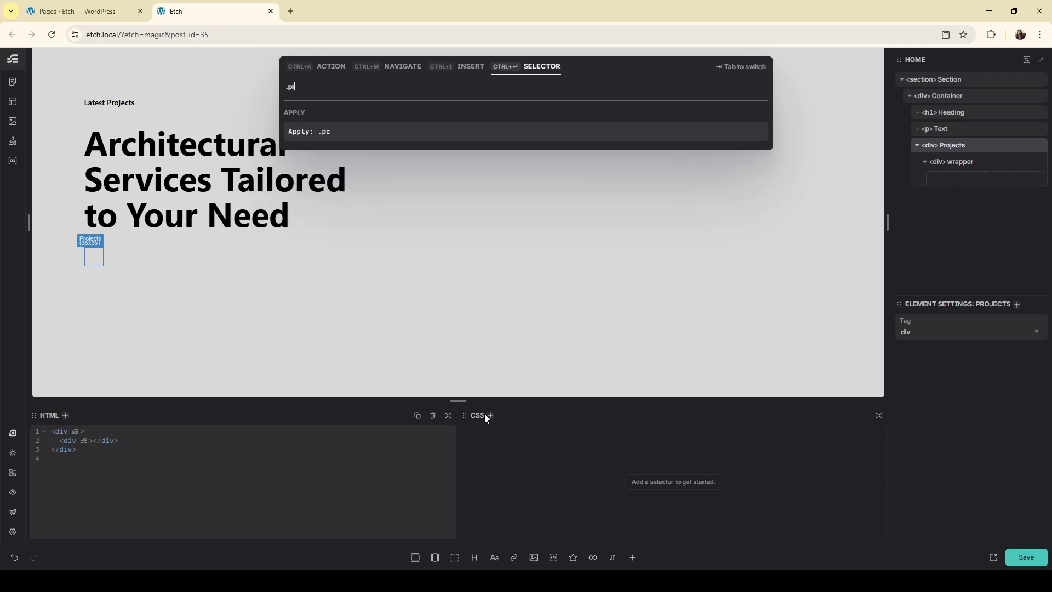
{"action": "type", "text": "ojects"}
{"action": "key", "text": "Return"}
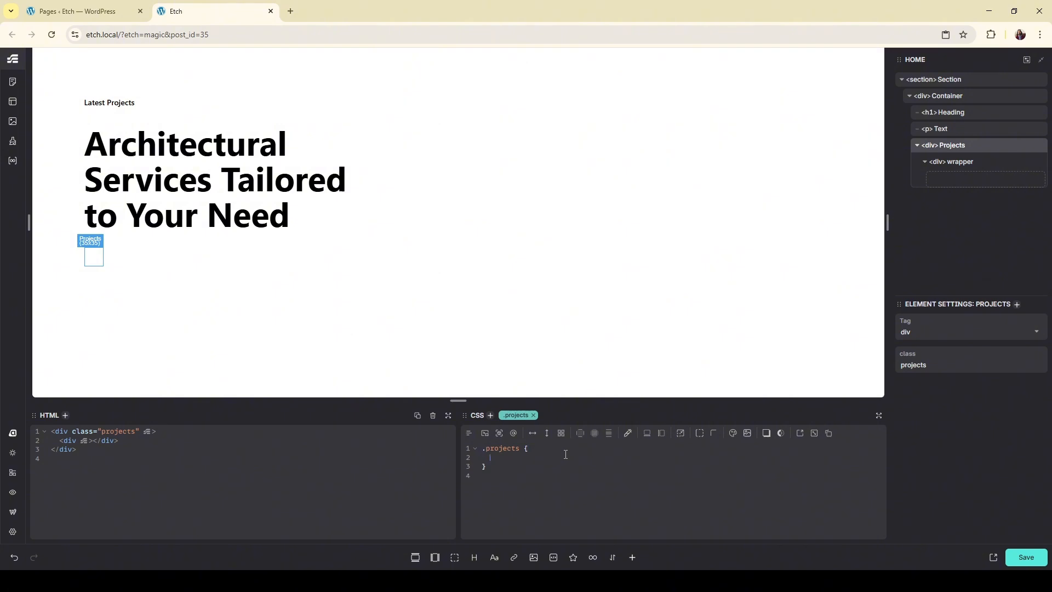
Give the .projects rule a flex display and a width of 100%
{"action": "type", "text": "dis"}
{"action": "key", "text": "Return"}
{"action": "type", "text": "flex"}
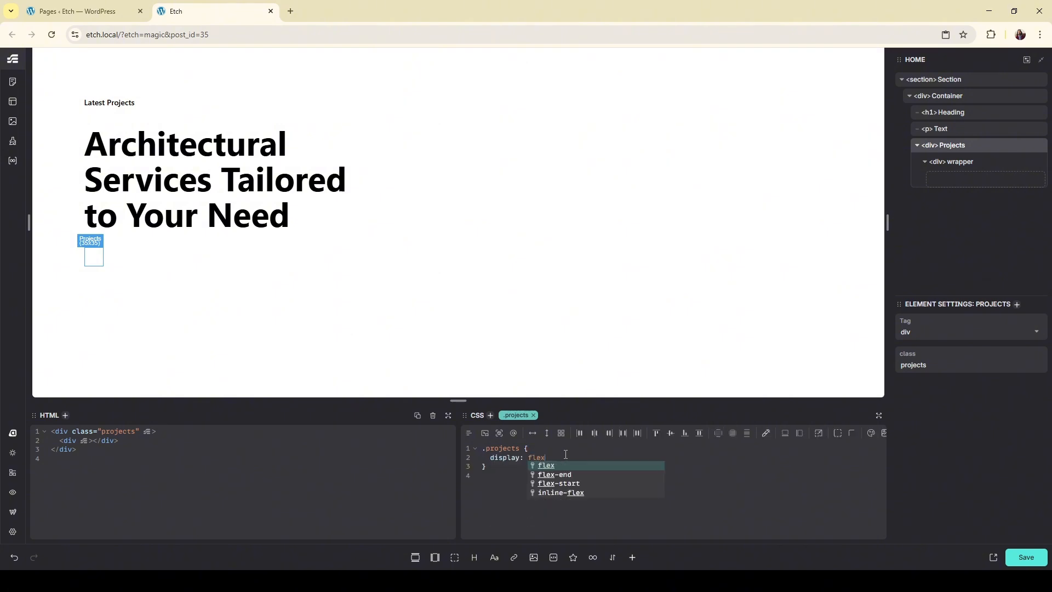
{"action": "key", "text": "Return"}
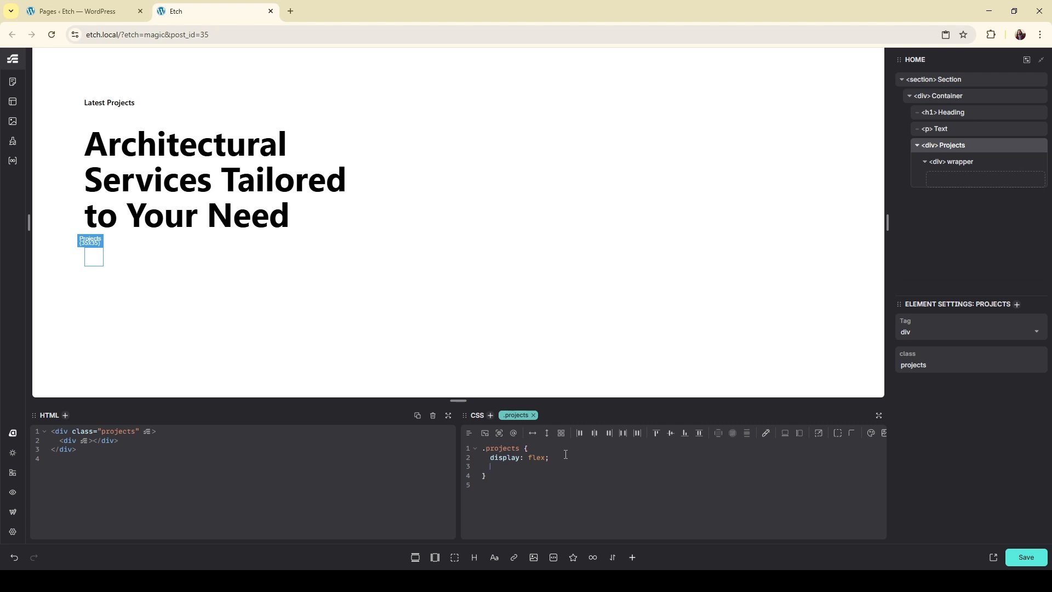
{"action": "type", "text": "width"}
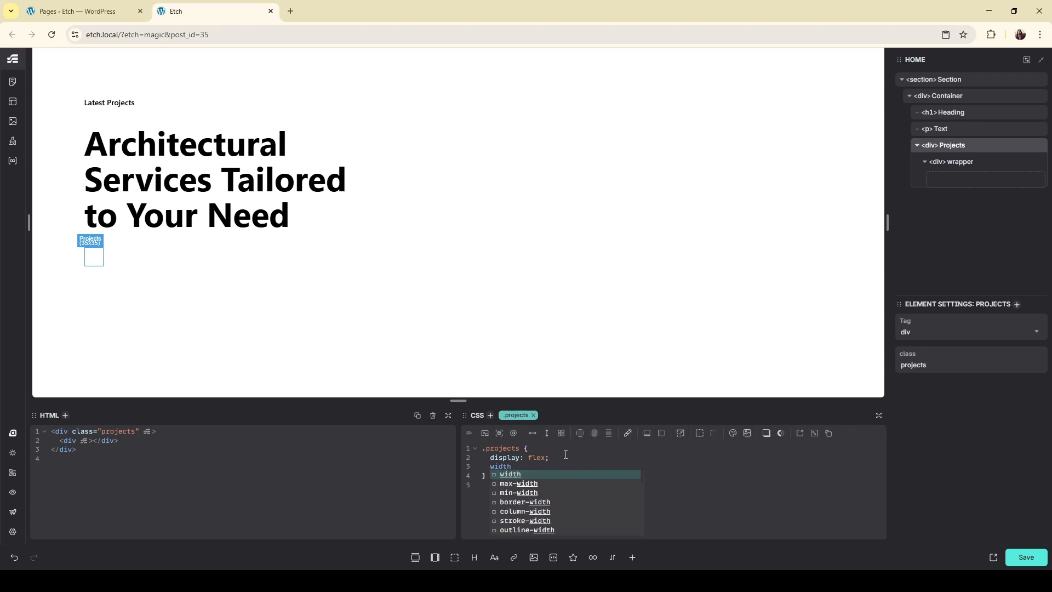
{"action": "key", "text": "Return"}
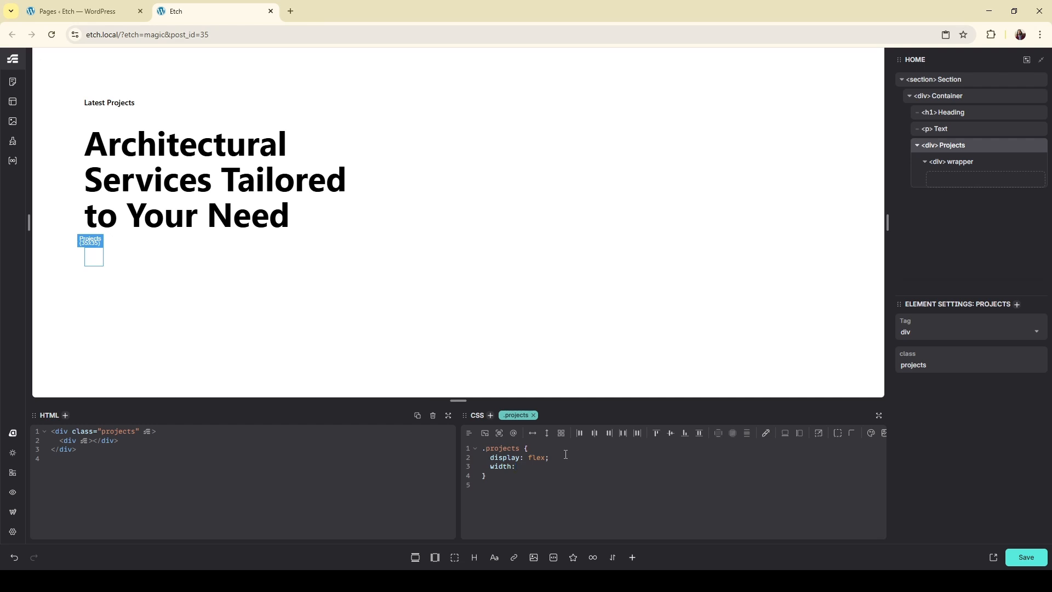
{"action": "type", "text": "100%"}
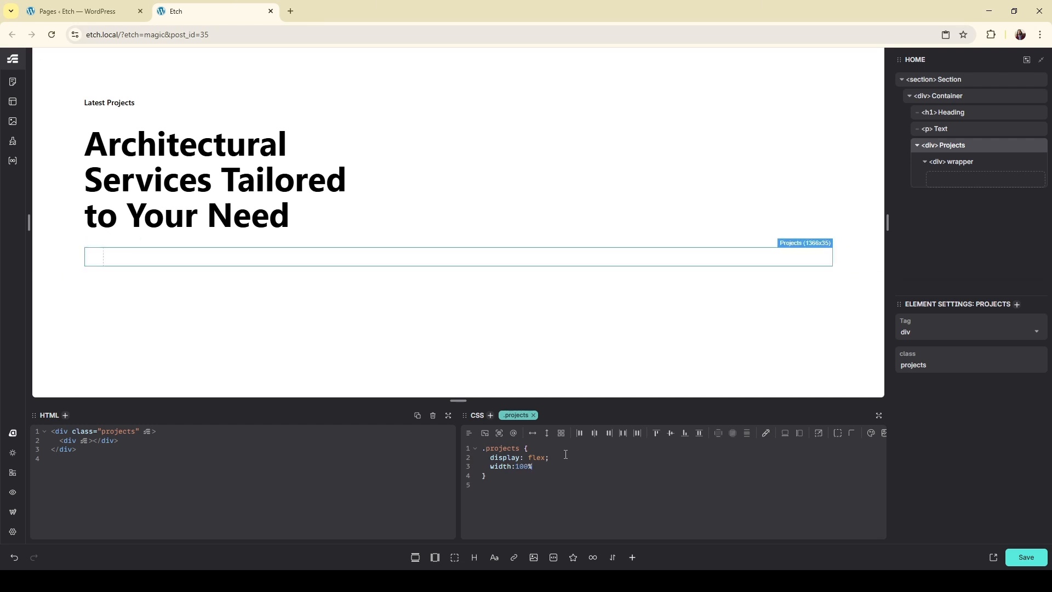
Add two divs inside the wrapper div
{"action": "left_click", "coordinate": [959, 162]}
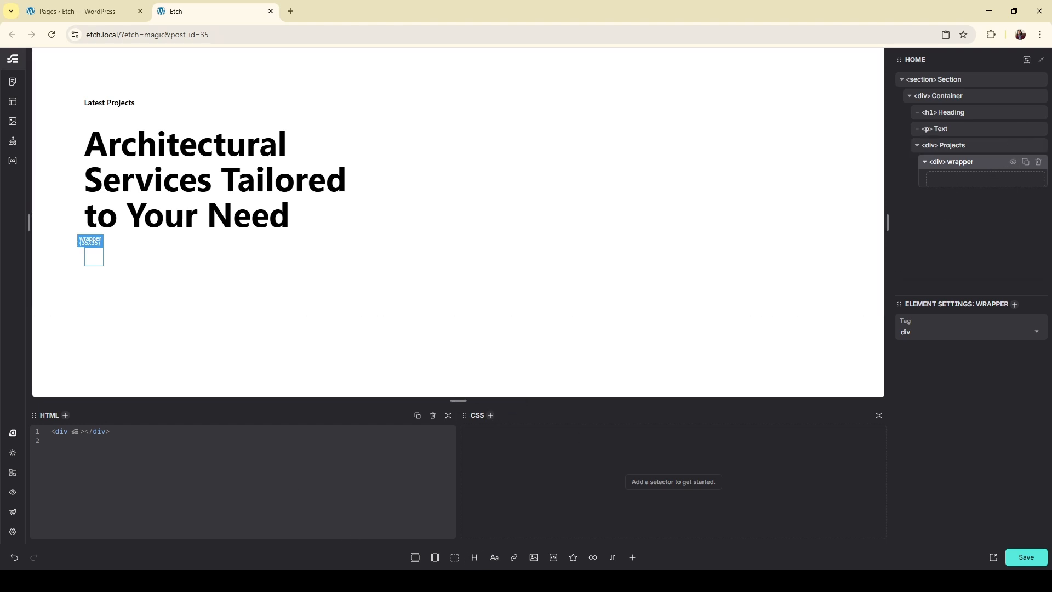
{"action": "left_click", "coordinate": [455, 558]}
{"action": "left_click", "coordinate": [455, 558]}
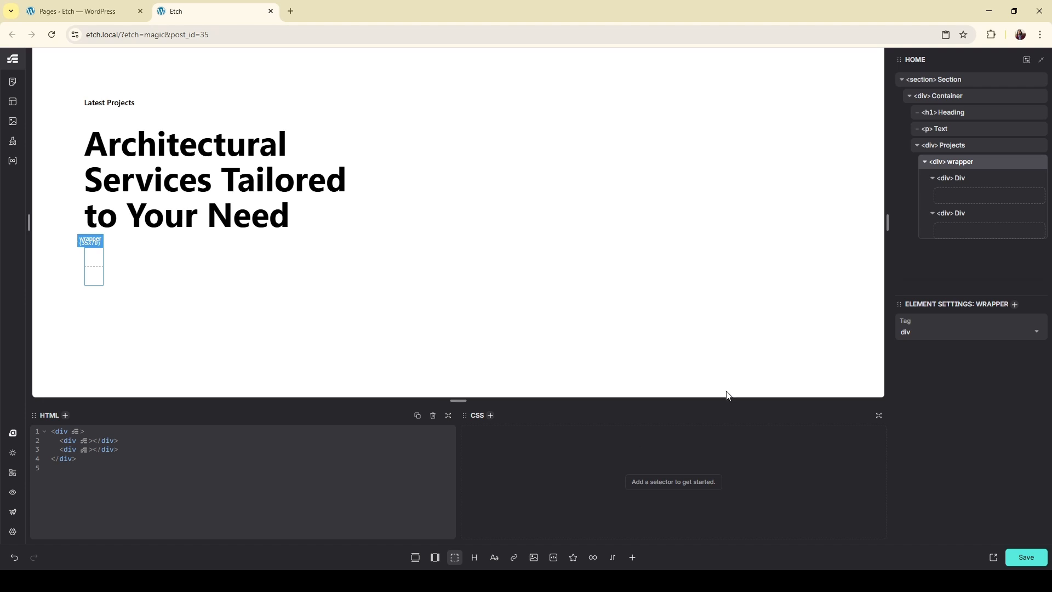
Rename the wrapper's first inner div as text and its second inner div as button
{"action": "left_click", "coordinate": [976, 182]}
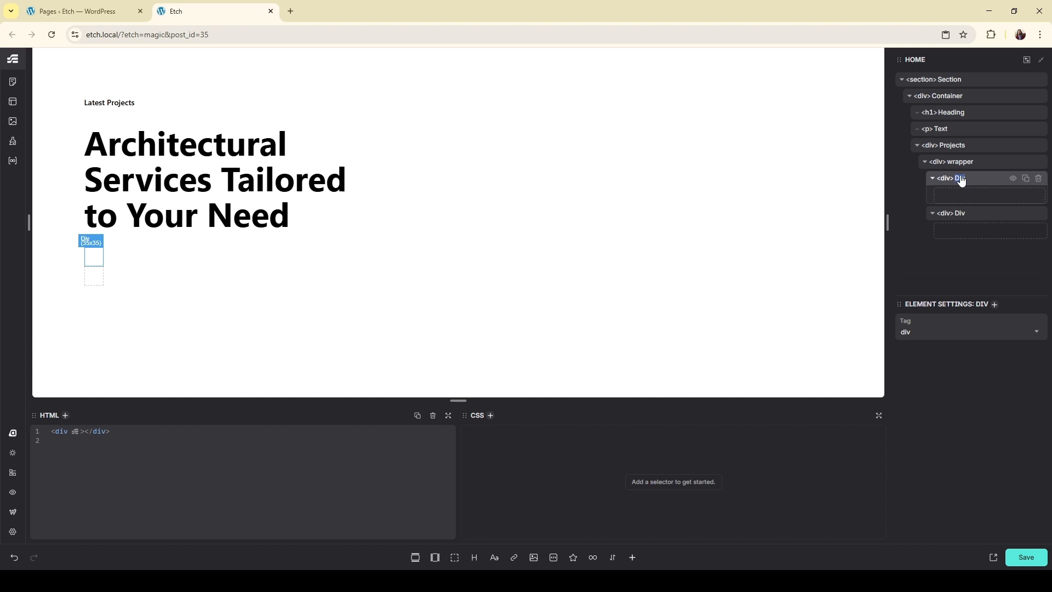
{"action": "type", "text": "text"}
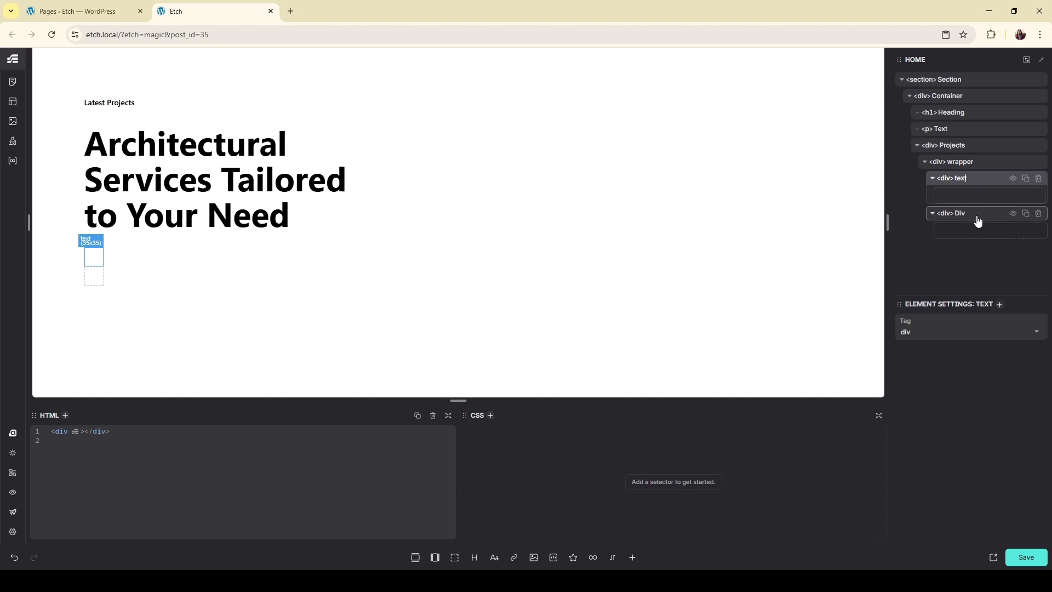
{"action": "left_click", "coordinate": [964, 181]}
{"action": "type", "text": "heading"}
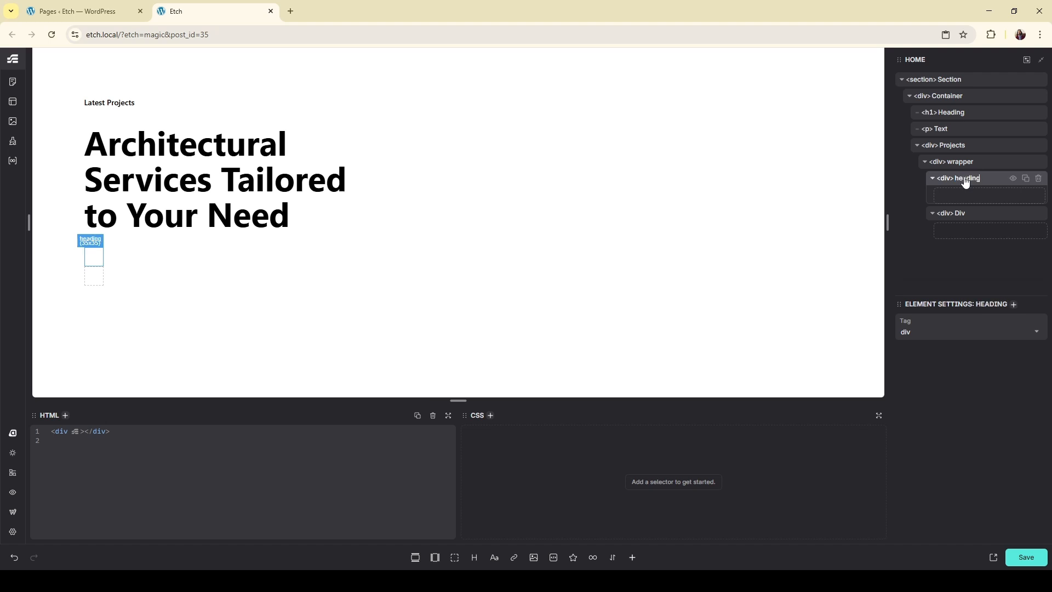
{"action": "left_click", "coordinate": [967, 219]}
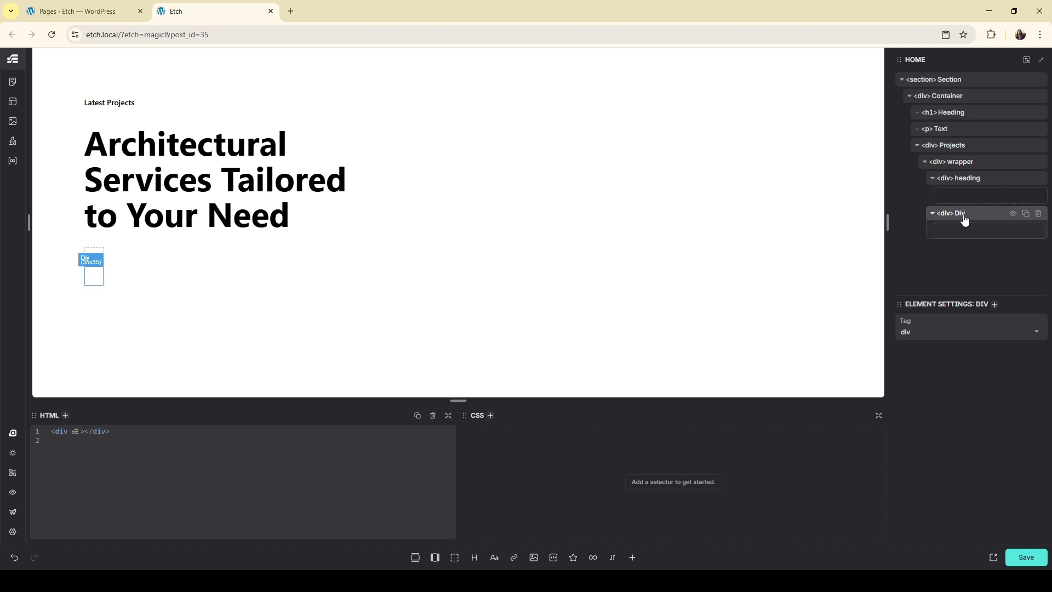
{"action": "double_click", "coordinate": [958, 214]}
{"action": "type", "text": "button"}
{"action": "double_click", "coordinate": [975, 180]}
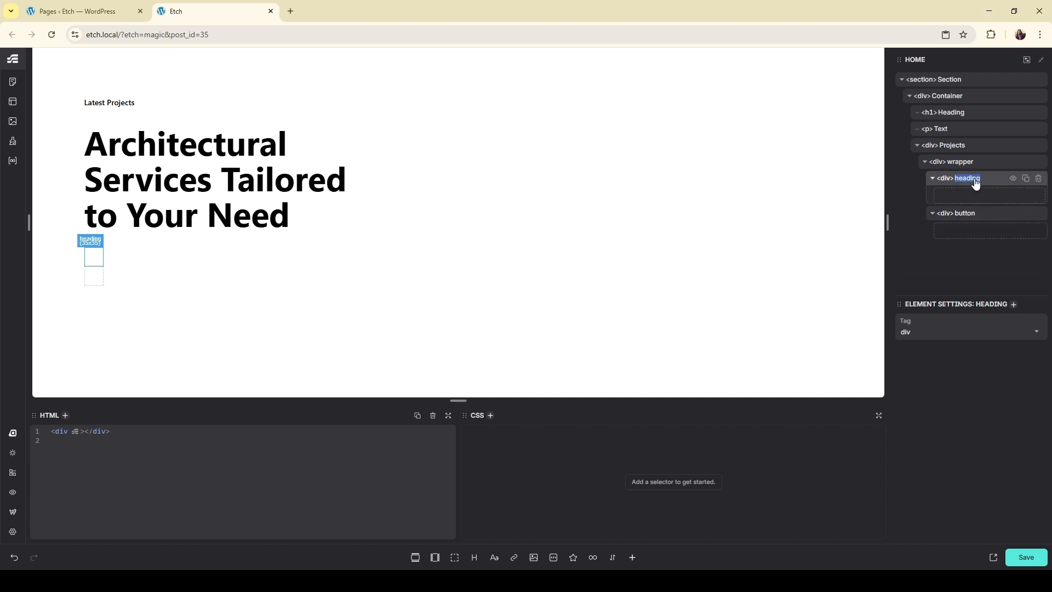
{"action": "type", "text": "text"}
{"action": "left_click", "coordinate": [978, 163]}
Add a heading element and a text element inside the text div
{"action": "left_click", "coordinate": [976, 182]}
{"action": "left_click", "coordinate": [475, 558]}
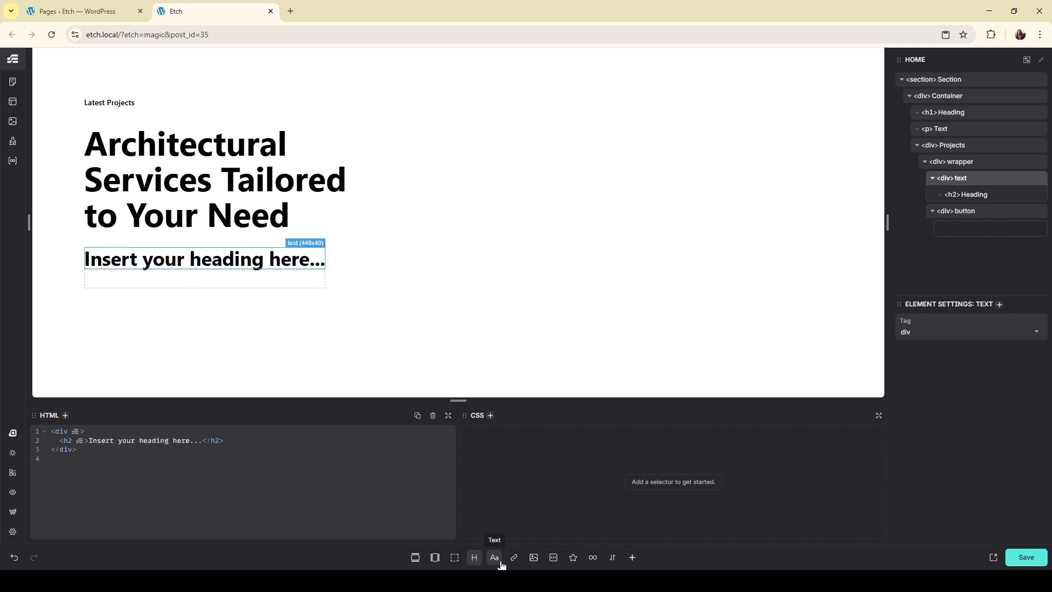
{"action": "left_click", "coordinate": [494, 558]}
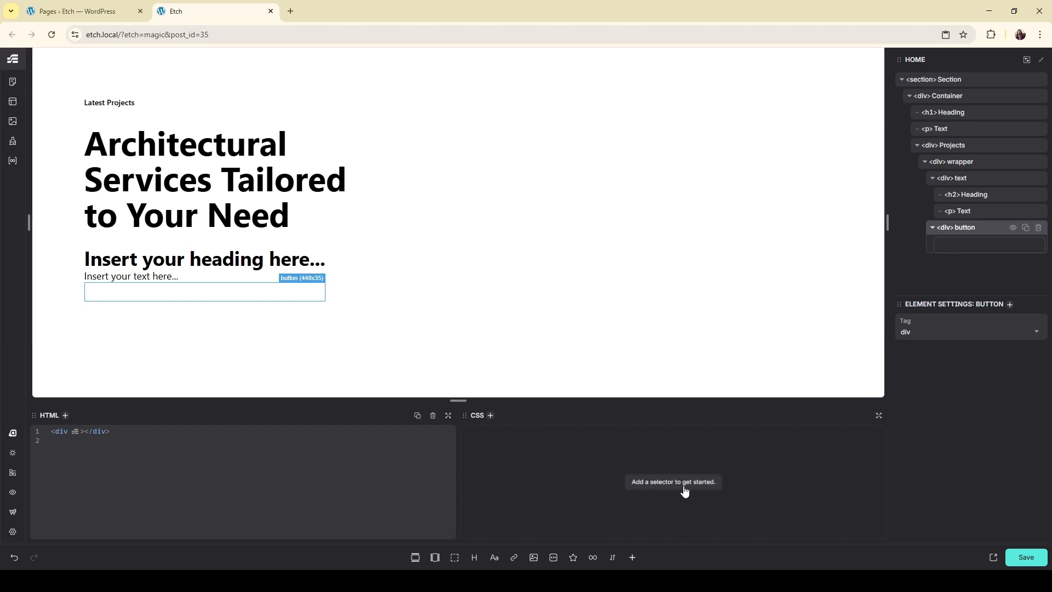
Add a text element inside the button div and rename the new element as button
{"action": "left_click", "coordinate": [496, 559]}
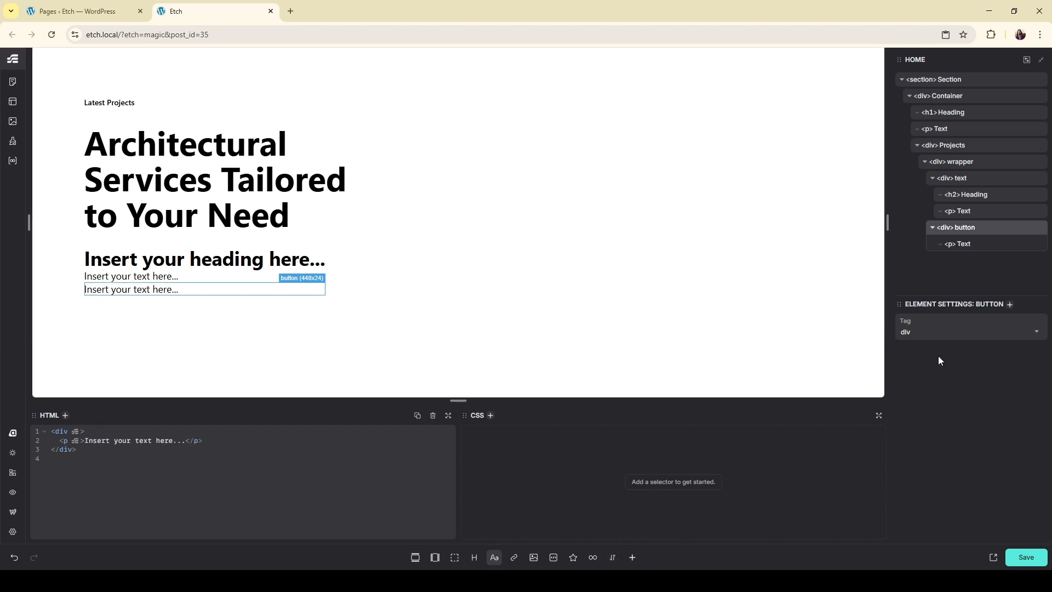
{"action": "double_click", "coordinate": [979, 248]}
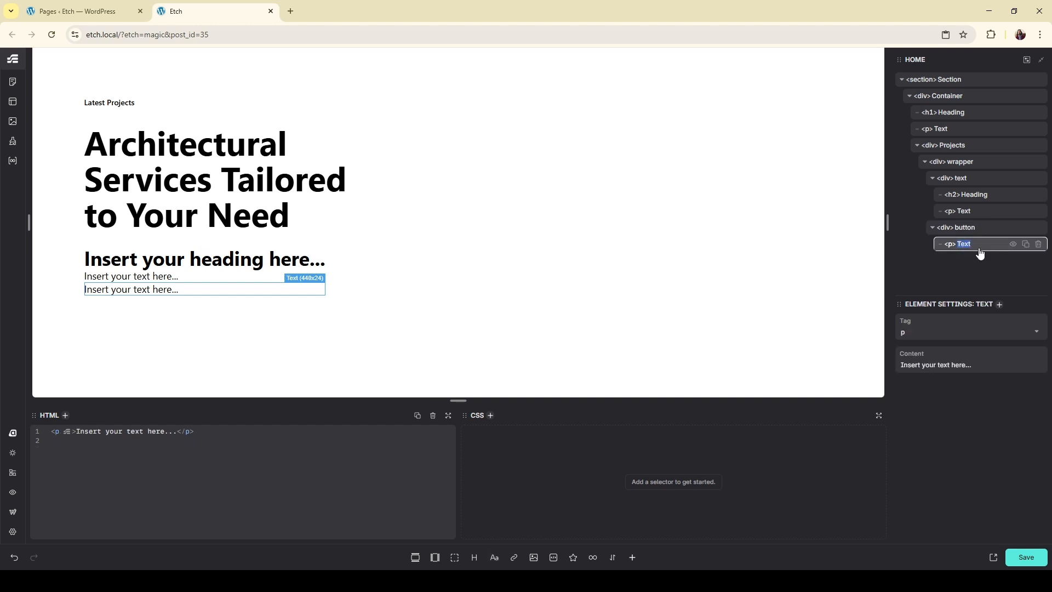
{"action": "left_click", "coordinate": [980, 248]}
{"action": "left_click", "coordinate": [965, 247]}
{"action": "type", "text": "button"}
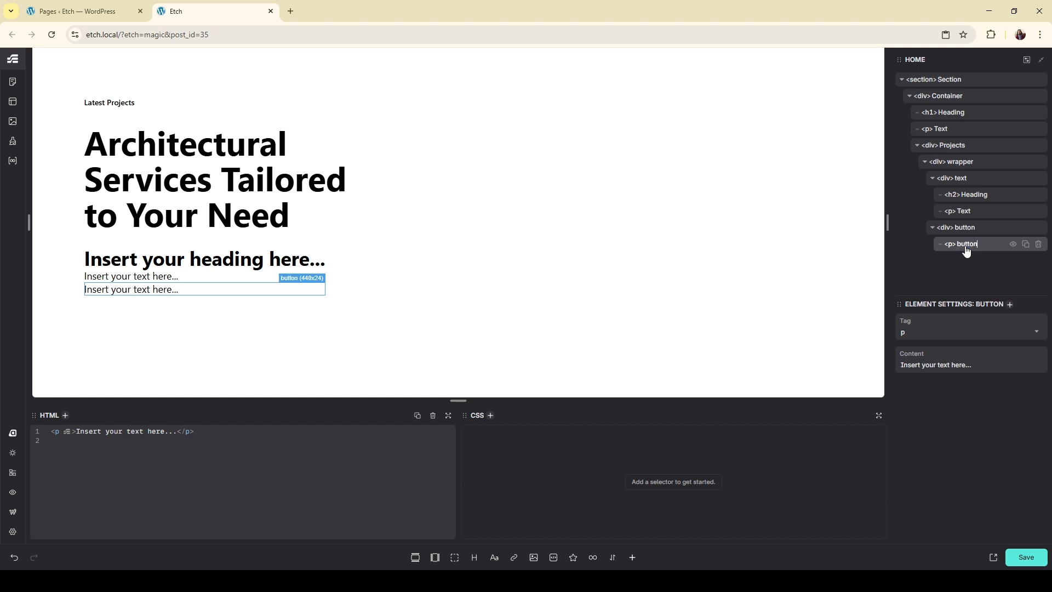
{"action": "left_click", "coordinate": [979, 227]}
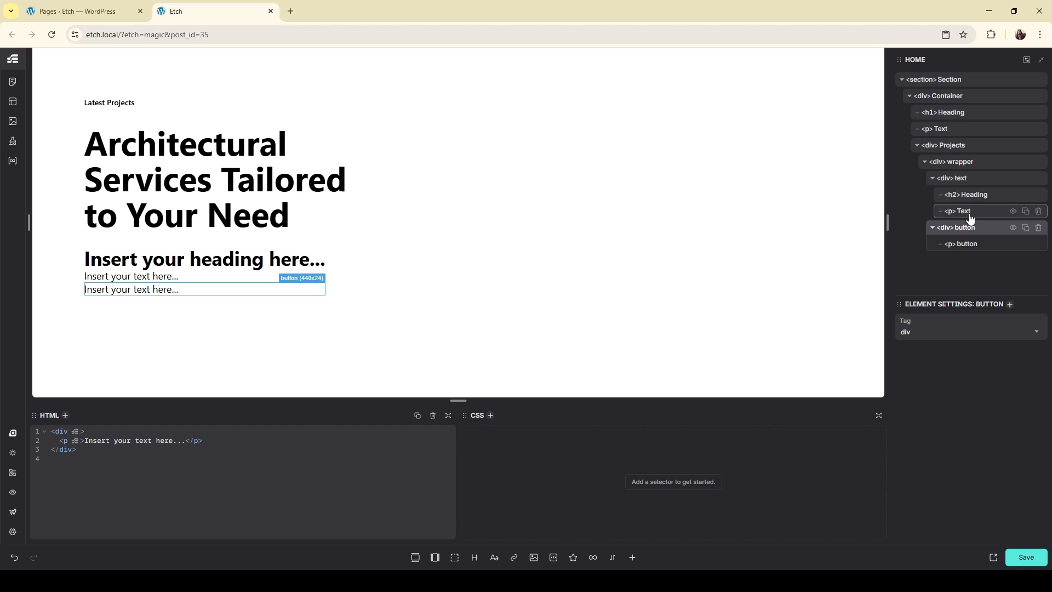
{"action": "left_click", "coordinate": [978, 164]}
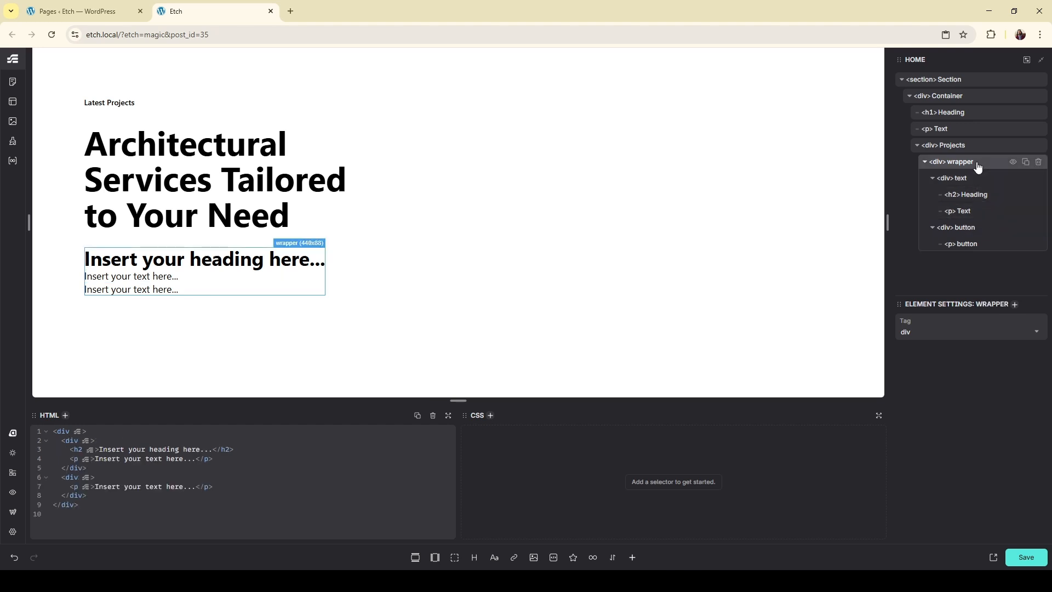
{"action": "left_click", "coordinate": [533, 558]}
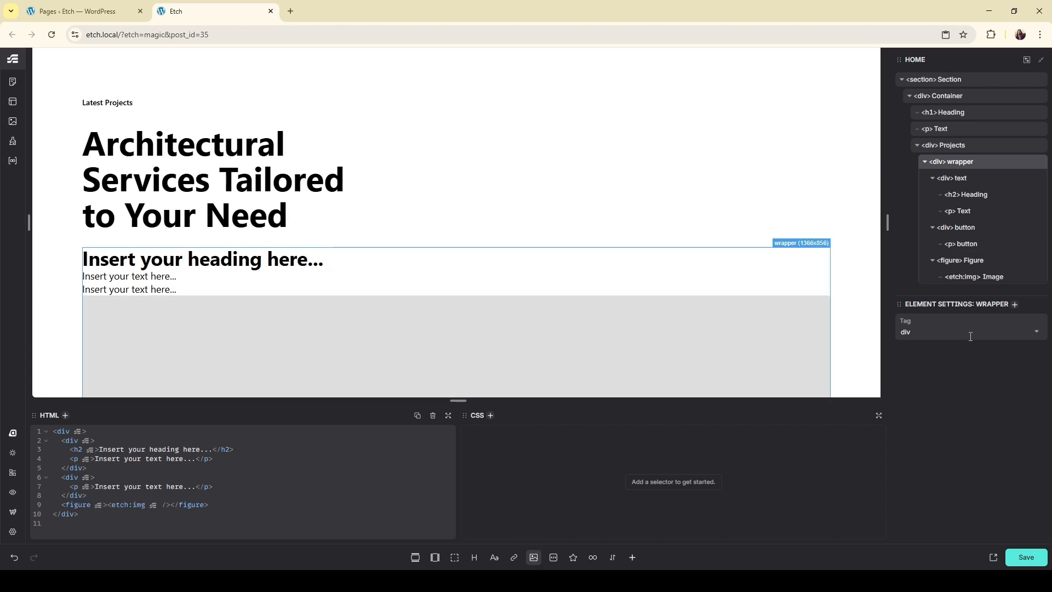
{"action": "left_click_drag", "start_coordinate": [954, 258], "coordinate": [940, 226]}
{"action": "left_click_drag", "start_coordinate": [959, 260], "coordinate": [940, 190]}
{"action": "left_click", "coordinate": [962, 227]}
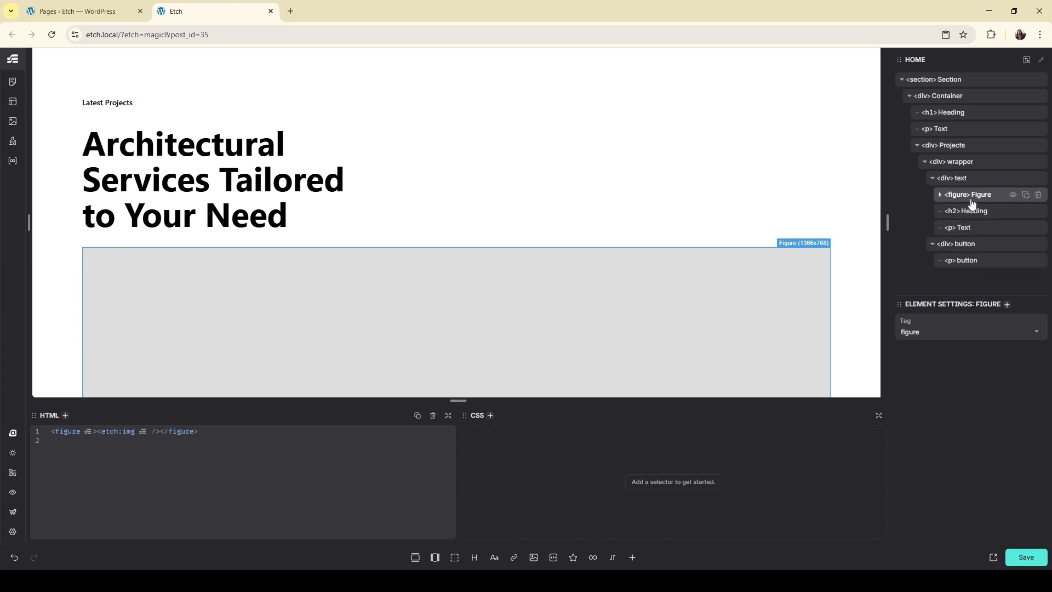
{"action": "left_click_drag", "start_coordinate": [970, 197], "coordinate": [889, 194]}
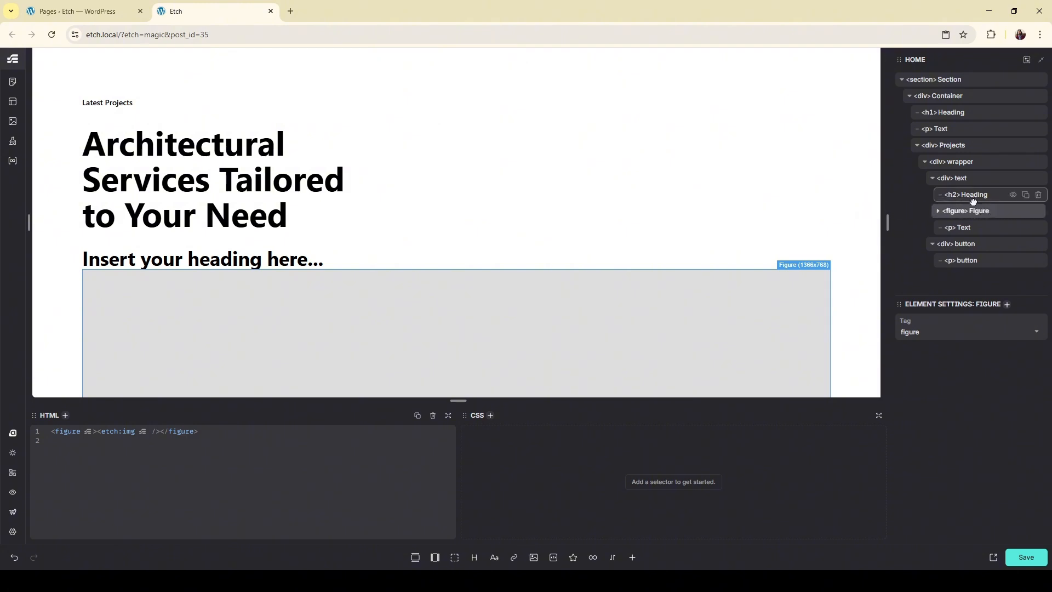
{"action": "left_click", "coordinate": [1039, 212]}
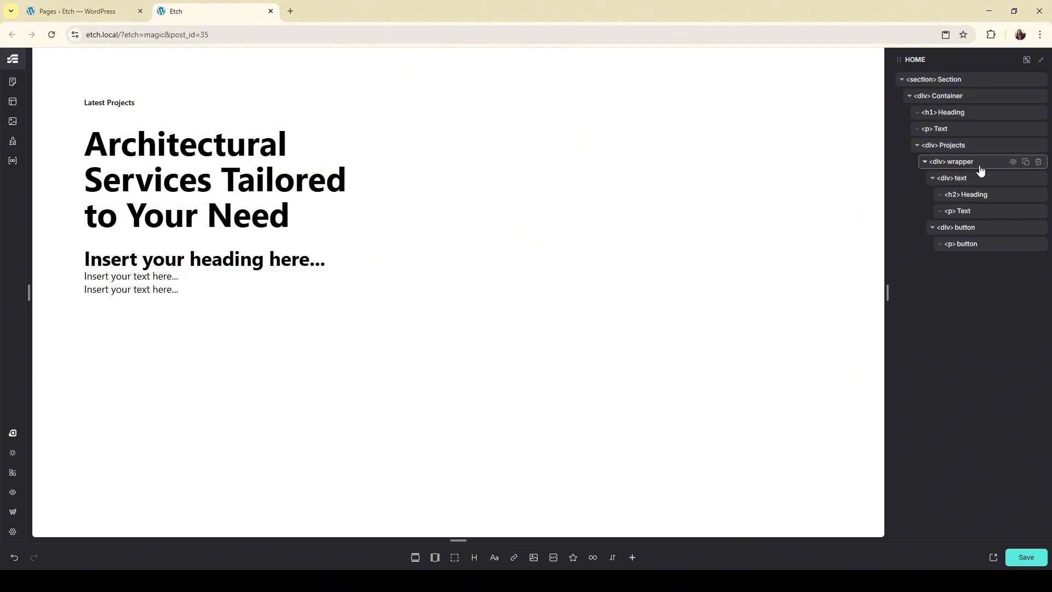
Add an image to the wrapper div and move its figure between the text and button divs
{"action": "left_click", "coordinate": [978, 166]}
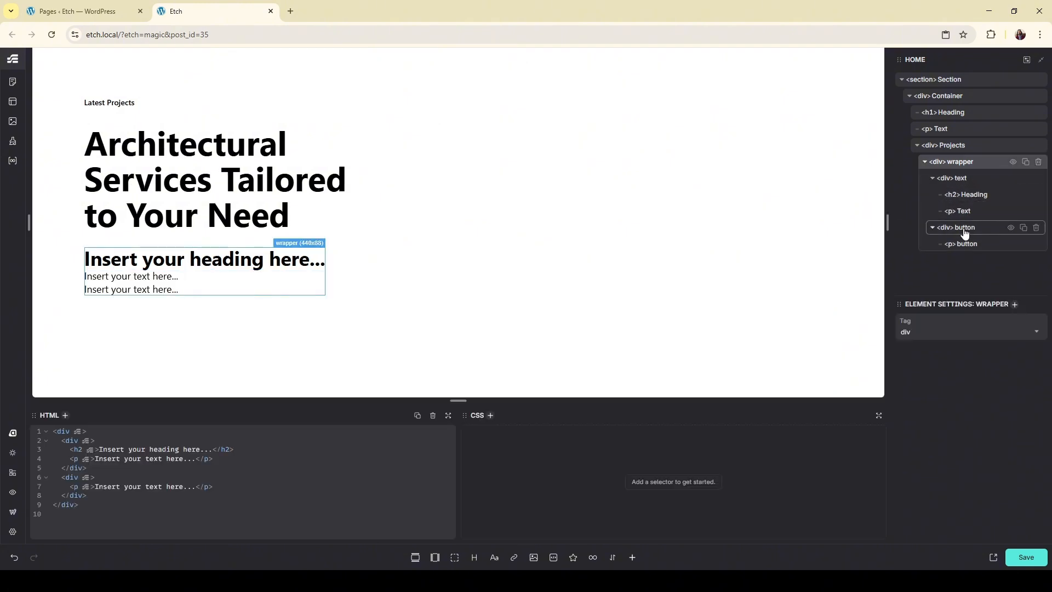
{"action": "left_click", "coordinate": [534, 557]}
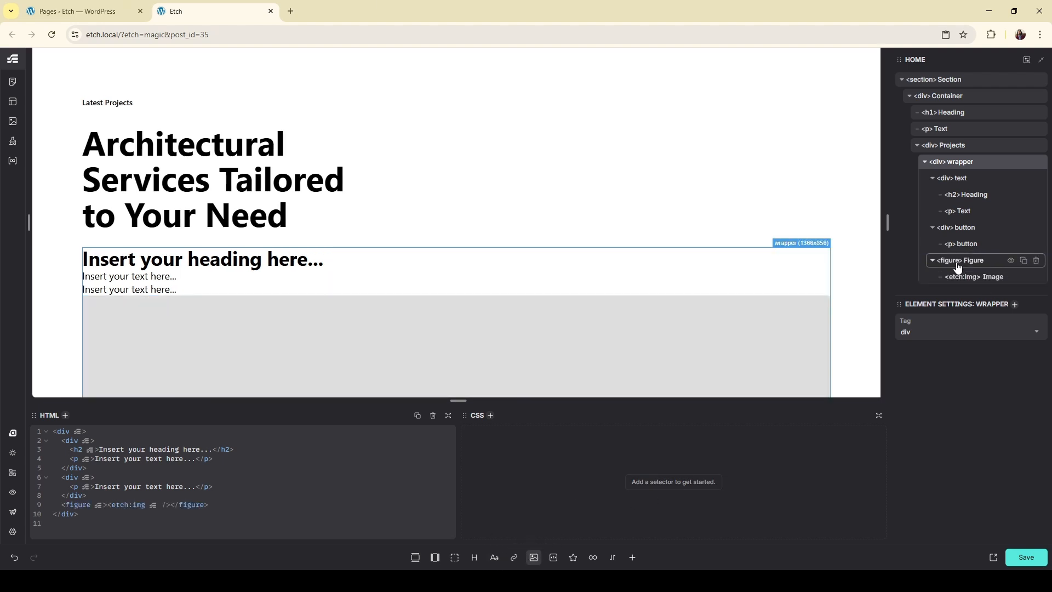
{"action": "left_click_drag", "start_coordinate": [959, 268], "coordinate": [946, 225]}
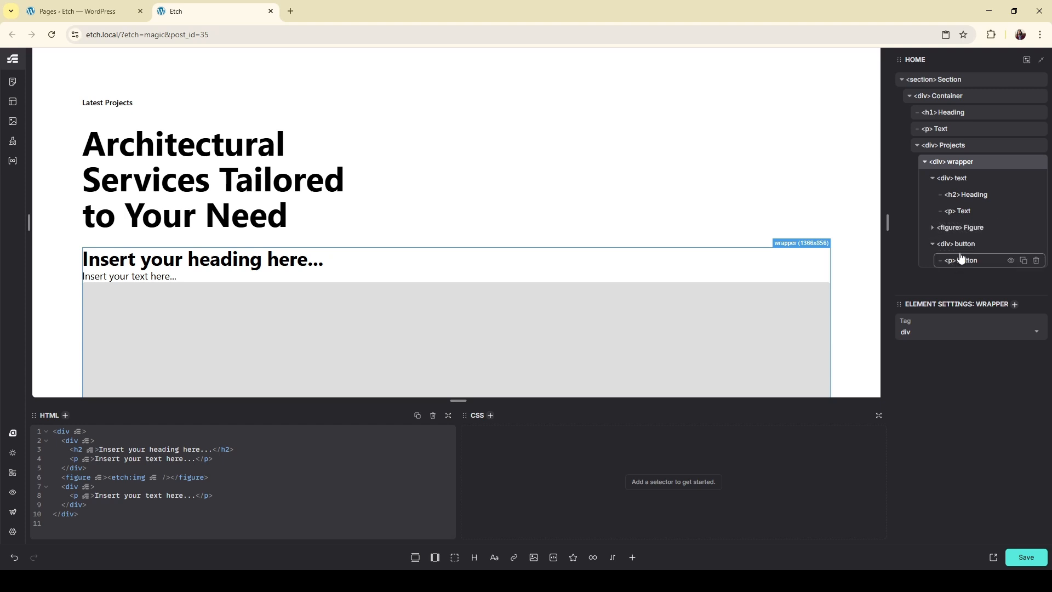
{"action": "left_click", "coordinate": [968, 227]}
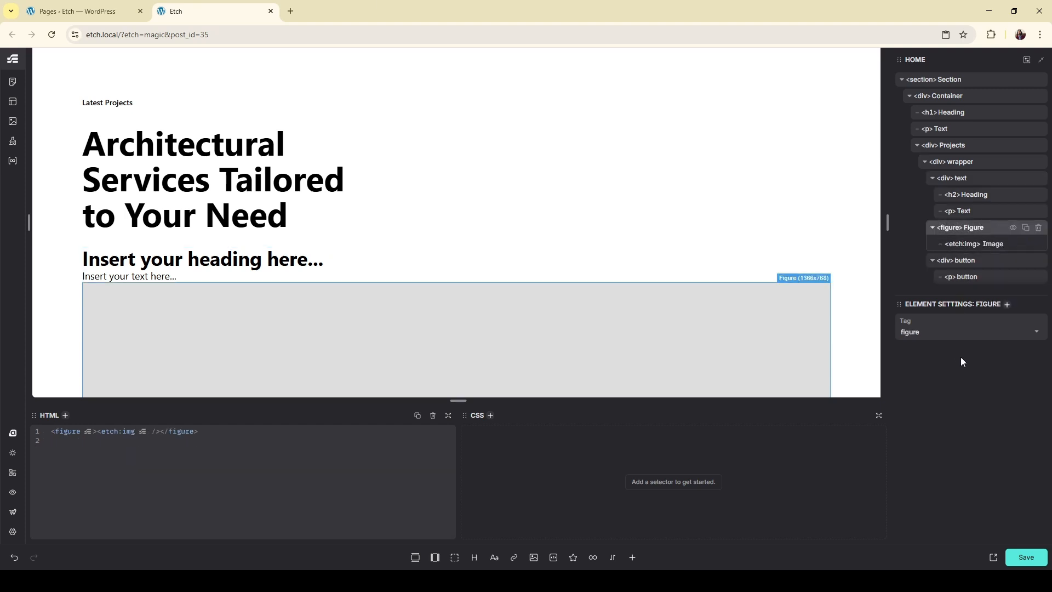
Set the image's static source to the angular glass building photo from the media library
{"action": "left_click", "coordinate": [972, 246]}
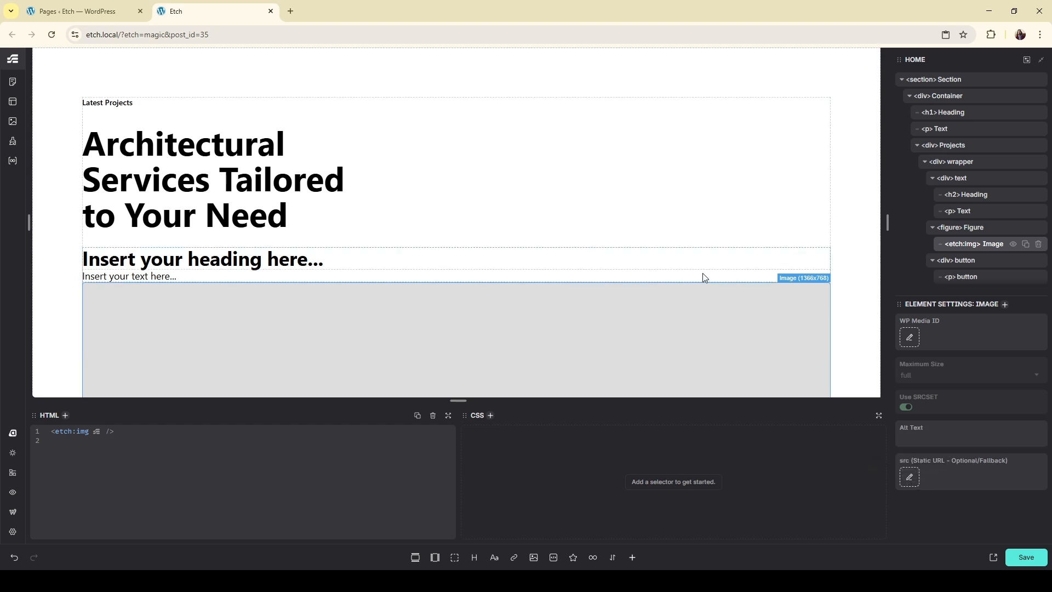
{"action": "scroll", "coordinate": [702, 273], "scroll_direction": "down", "scroll_amount": 7}
{"action": "scroll", "coordinate": [686, 263], "scroll_direction": "up", "scroll_amount": 4}
{"action": "left_click", "coordinate": [917, 481]}
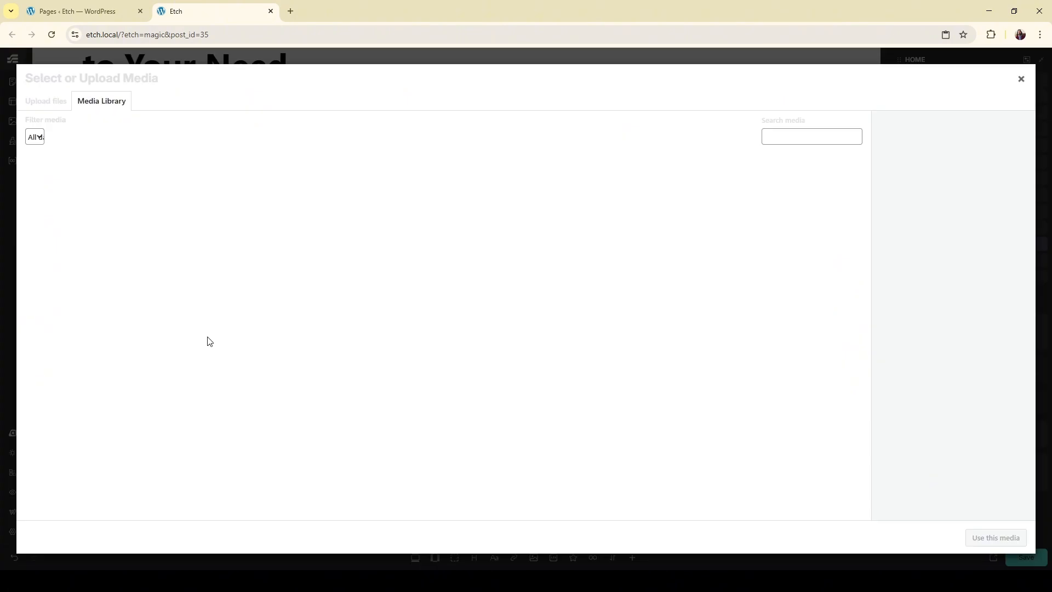
{"action": "left_click", "coordinate": [39, 229]}
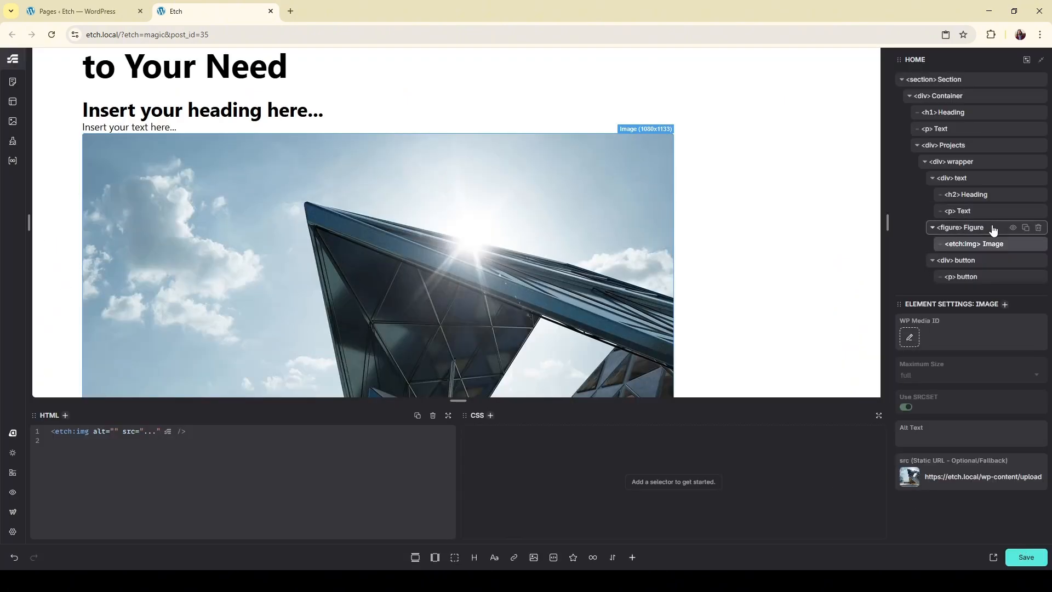
{"action": "scroll", "coordinate": [566, 326], "scroll_direction": "down", "scroll_amount": 8}
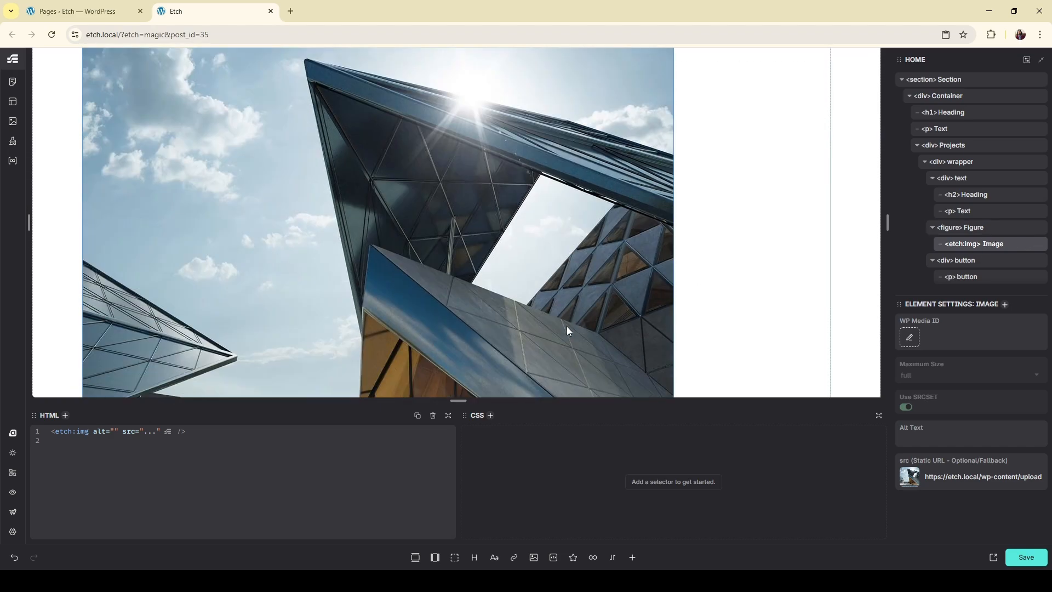
{"action": "scroll", "coordinate": [657, 311], "scroll_direction": "up", "scroll_amount": 6}
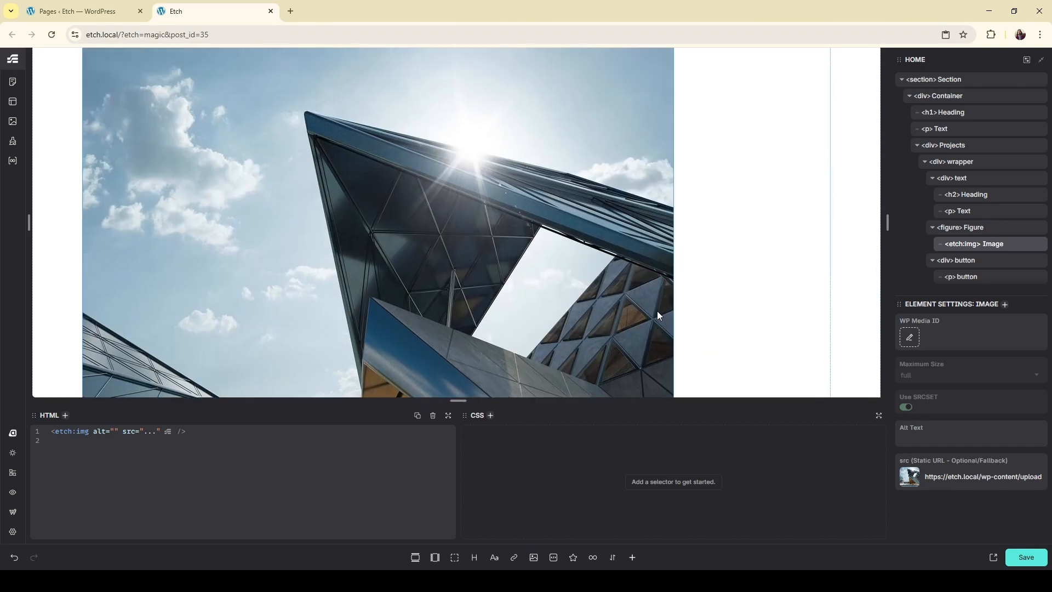
{"action": "scroll", "coordinate": [657, 312], "scroll_direction": "up", "scroll_amount": 4}
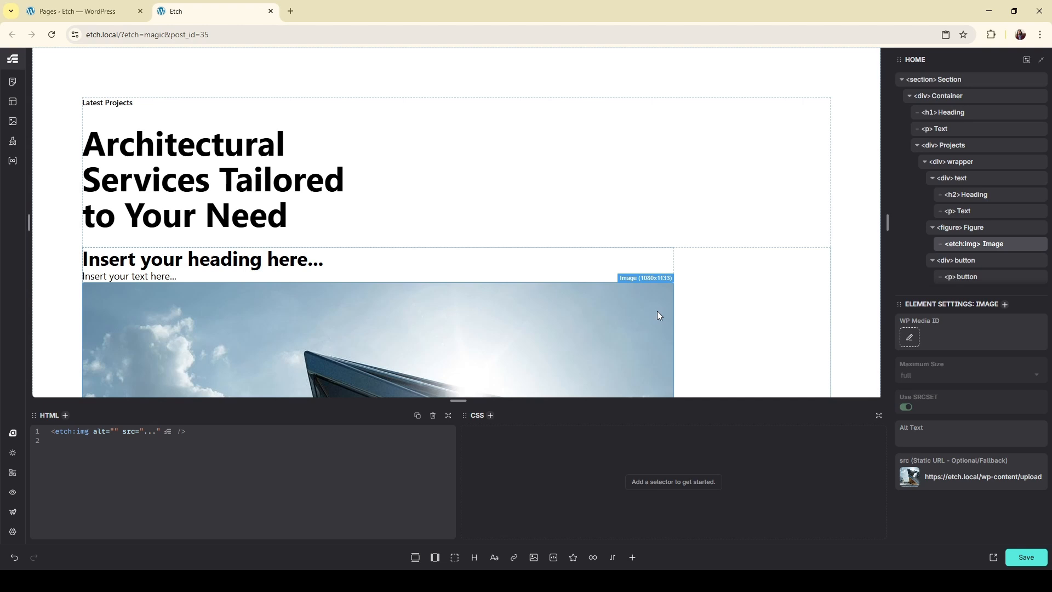
Create BEM classes for the wrapper div and its nested elements
{"action": "left_click", "coordinate": [960, 163]}
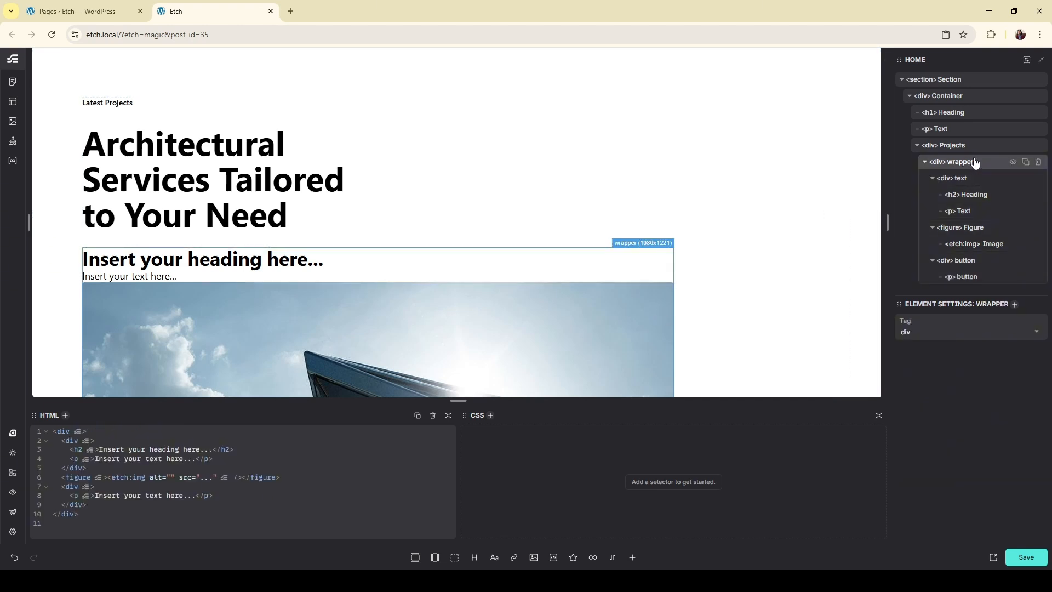
{"action": "right_click", "coordinate": [967, 165]}
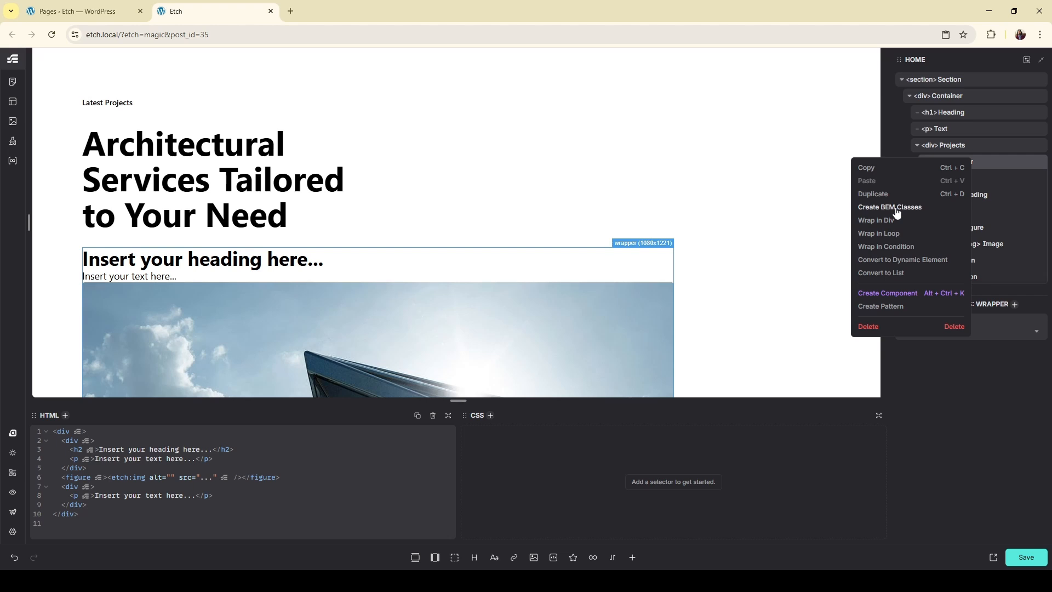
{"action": "left_click", "coordinate": [401, 580]}
{"action": "left_click", "coordinate": [404, 579]}
{"action": "left_click", "coordinate": [909, 209]}
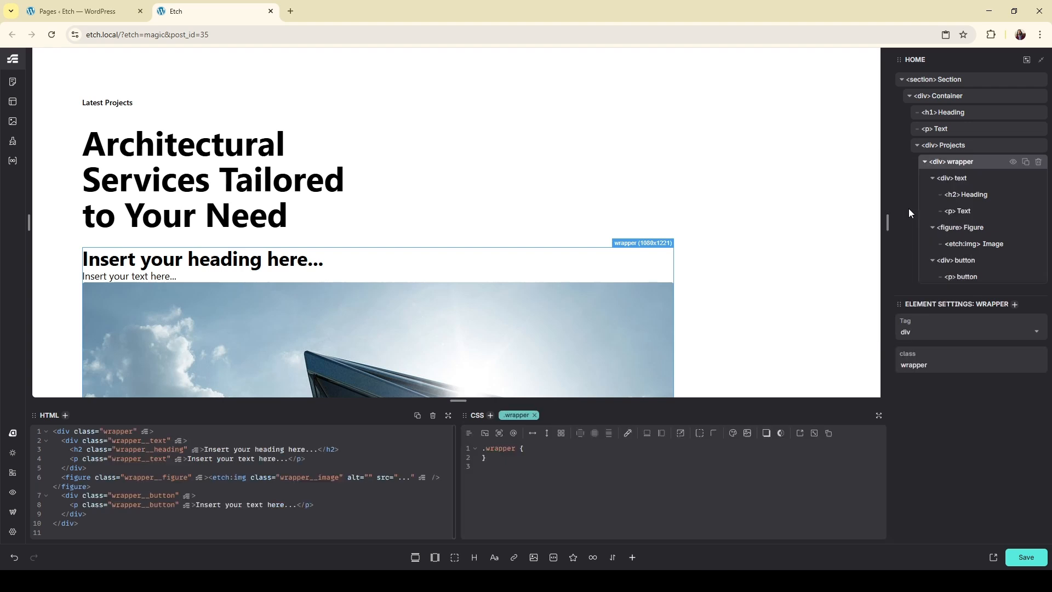
Compare the generated classes of the text div, its heading and its text paragraph
{"action": "left_click", "coordinate": [971, 181]}
{"action": "left_click", "coordinate": [973, 197]}
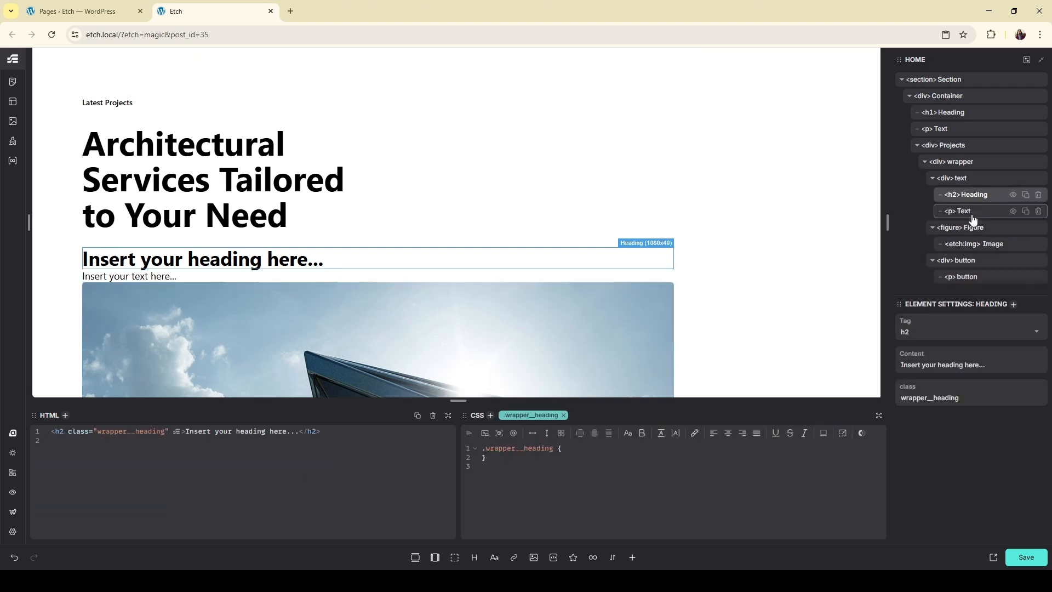
{"action": "left_click", "coordinate": [972, 212]}
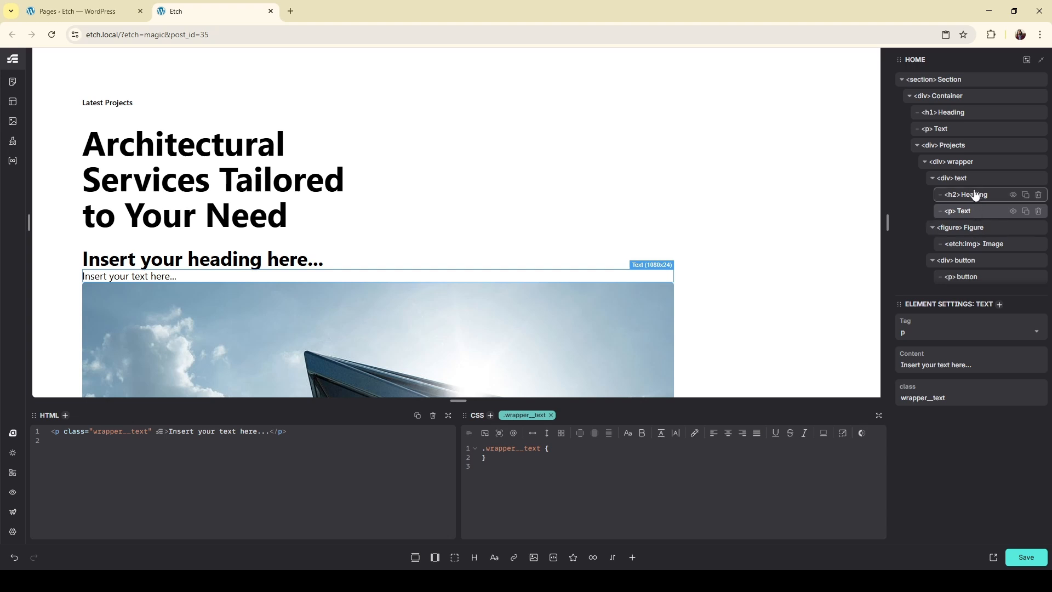
{"action": "left_click", "coordinate": [973, 180]}
{"action": "left_click", "coordinate": [977, 211]}
{"action": "left_click", "coordinate": [981, 177]}
{"action": "left_click", "coordinate": [974, 211]}
{"action": "left_click", "coordinate": [981, 177]}
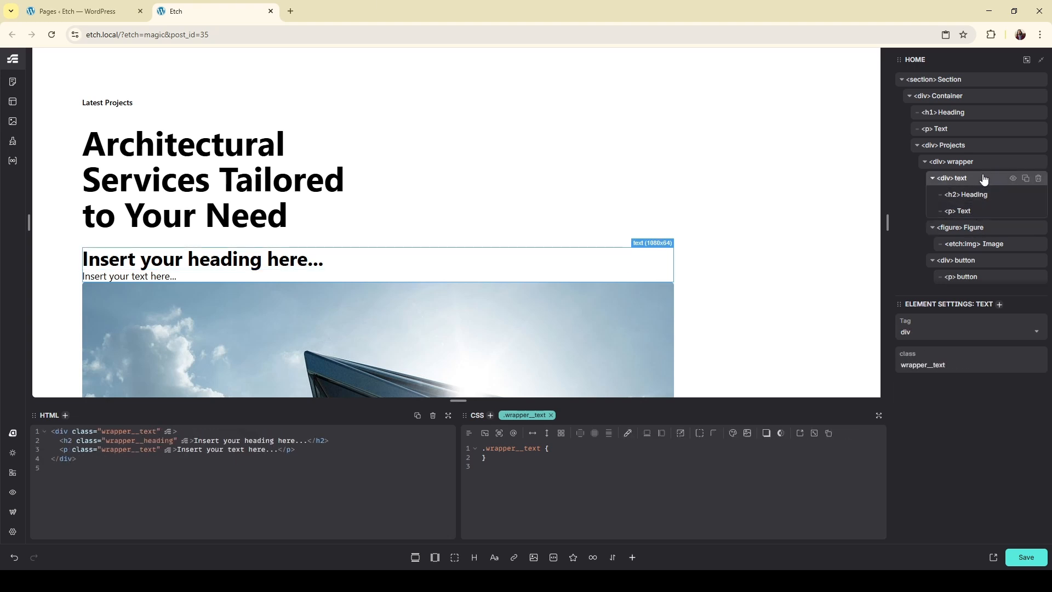
{"action": "left_click", "coordinate": [976, 211]}
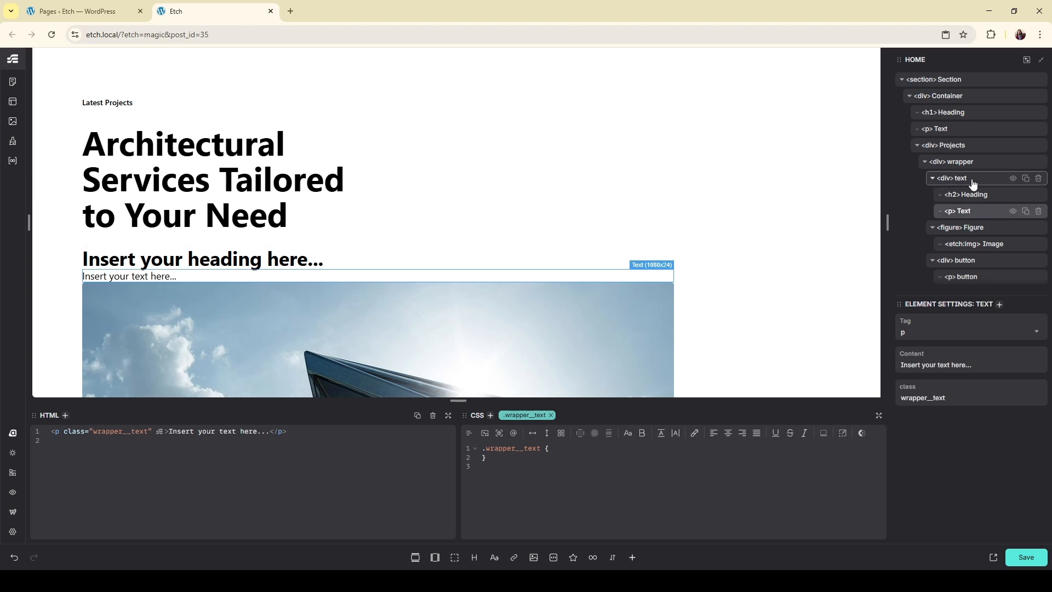
{"action": "left_click", "coordinate": [14, 558]}
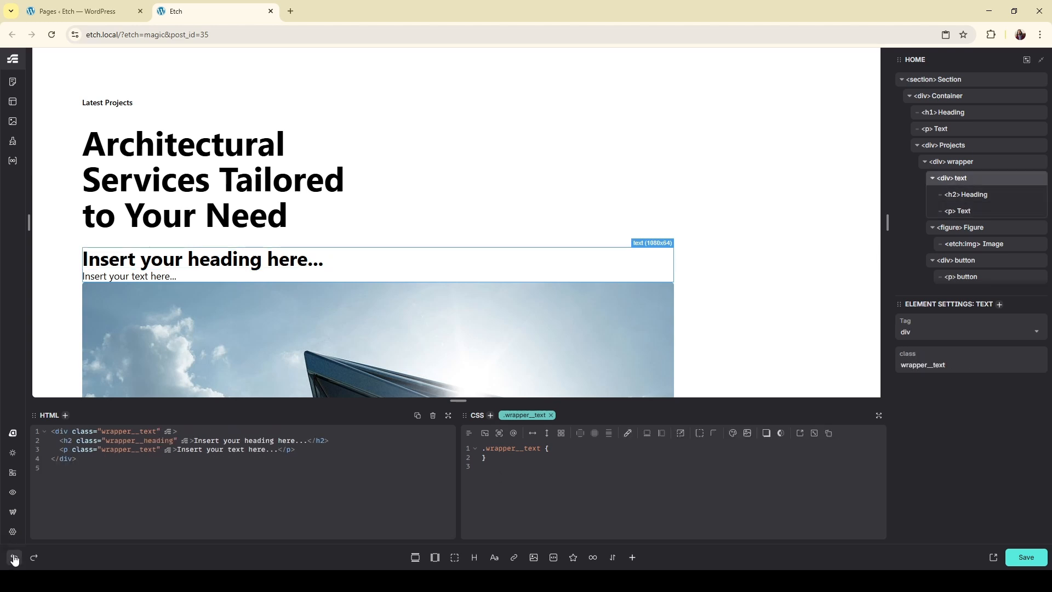
{"action": "left_click", "coordinate": [15, 558]}
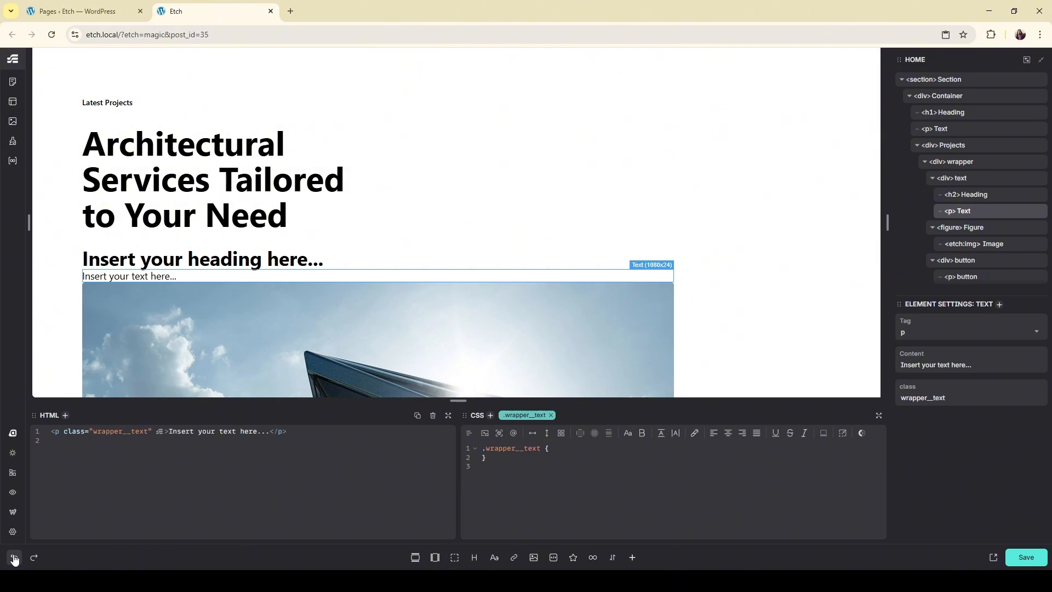
{"action": "left_click", "coordinate": [14, 557]}
{"action": "left_click", "coordinate": [14, 558]}
{"action": "left_click", "coordinate": [14, 557]}
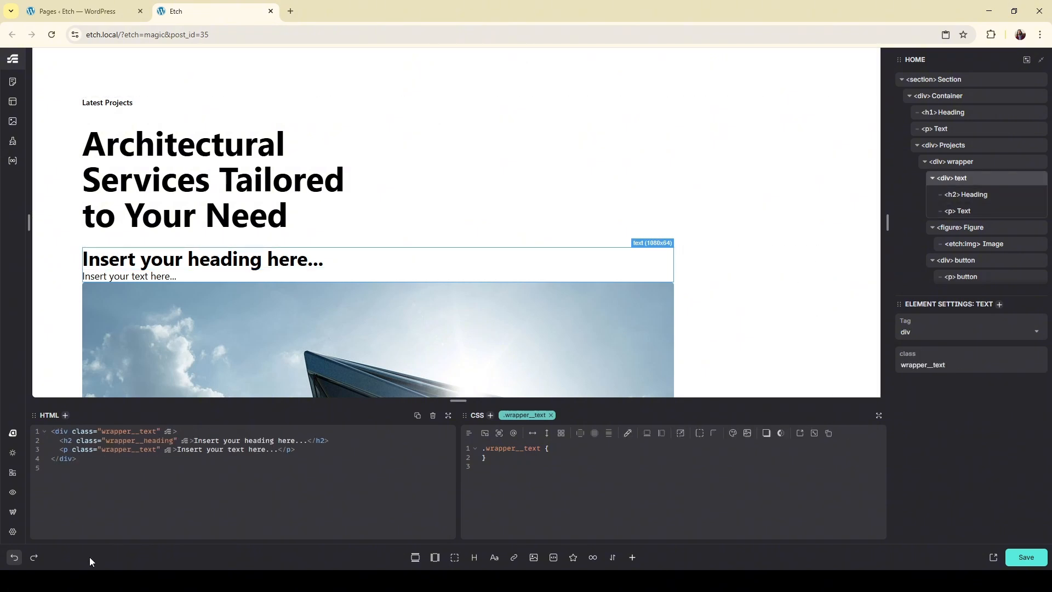
{"action": "left_click", "coordinate": [34, 559]}
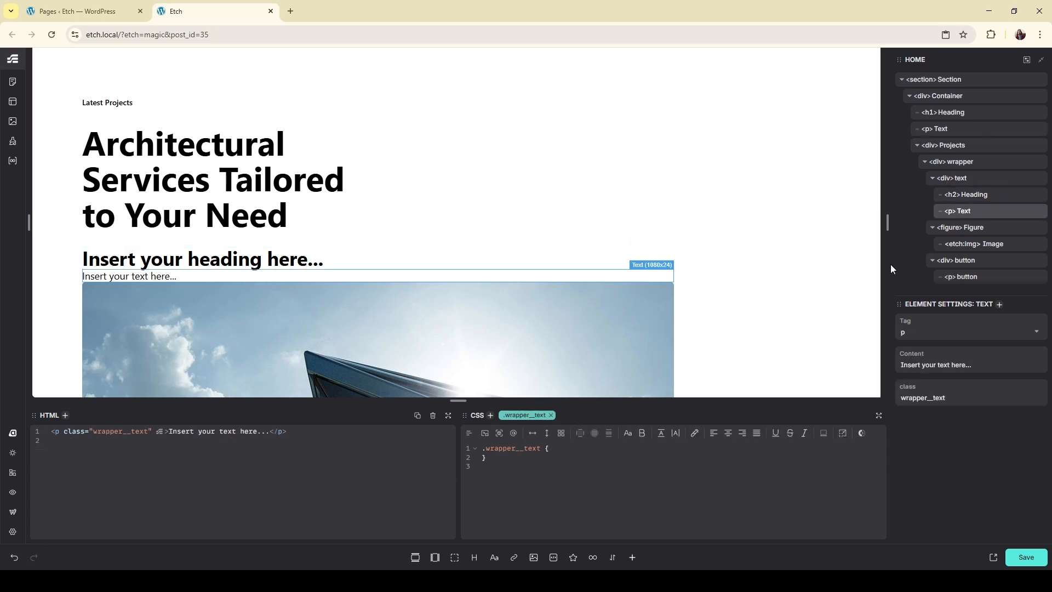
Rename the wrapper's nested text div to "div" and remove its wrapper__text class
{"action": "left_click", "coordinate": [969, 181]}
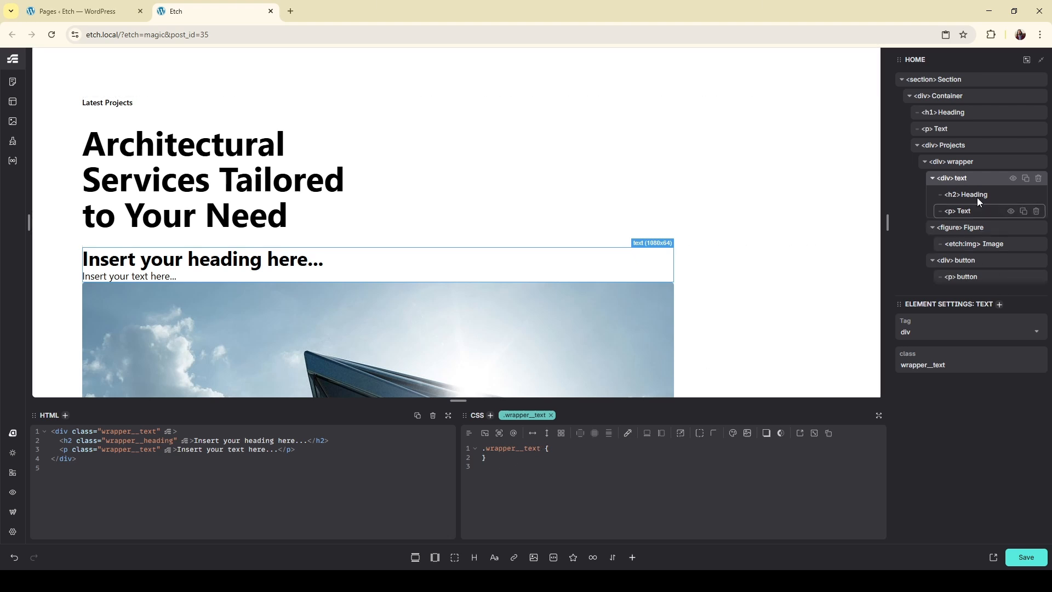
{"action": "left_click", "coordinate": [962, 178]}
{"action": "type", "text": "div"}
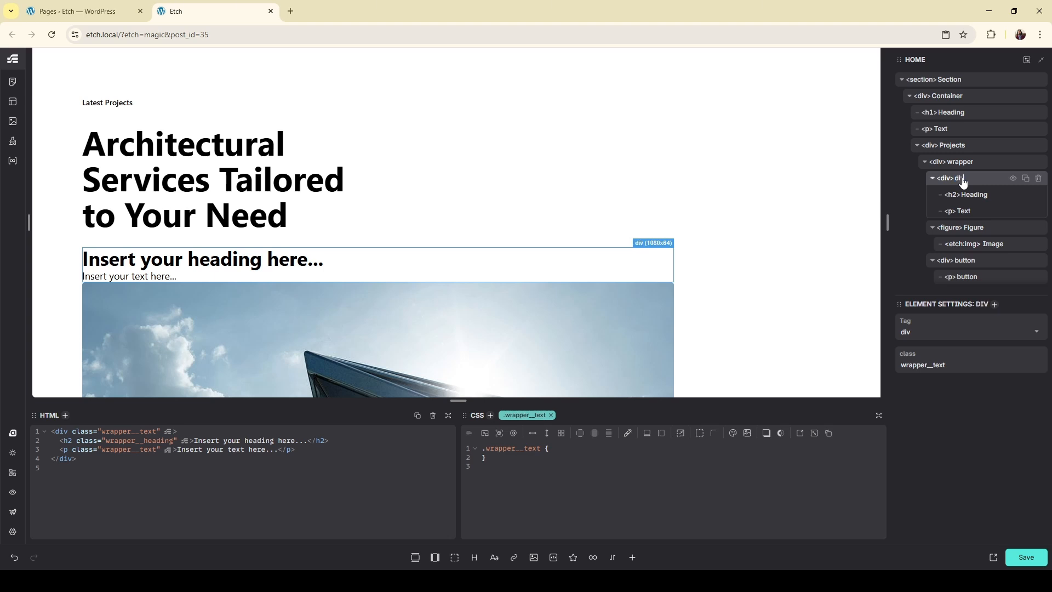
{"action": "key", "text": "Return"}
{"action": "left_click", "coordinate": [551, 416]}
Apply the selector entry wrapper__div, without a leading dot, to the renamed div
{"action": "left_click", "coordinate": [490, 416]}
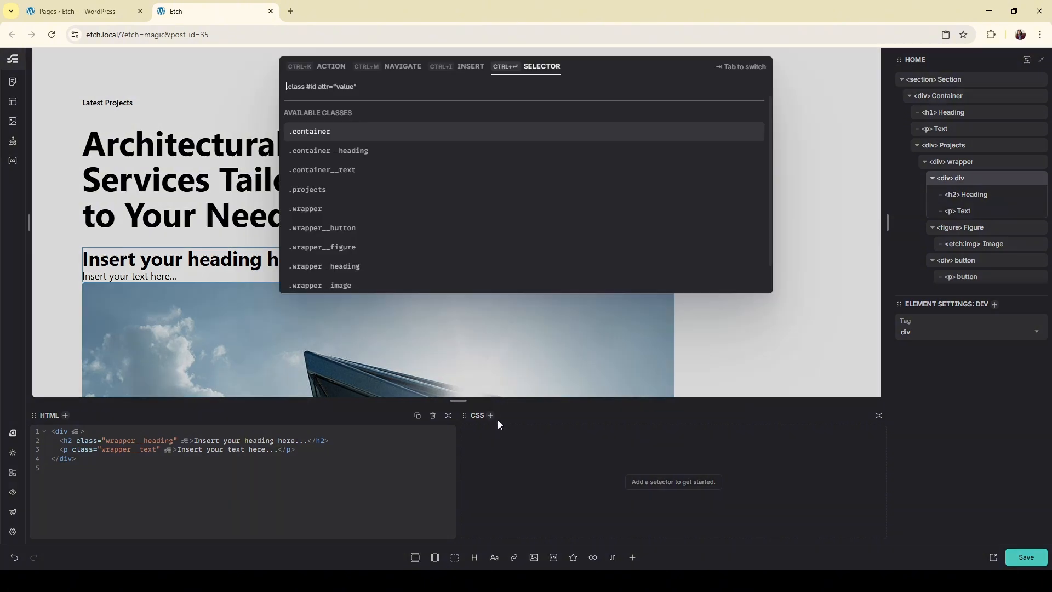
{"action": "type", "text": "wra"}
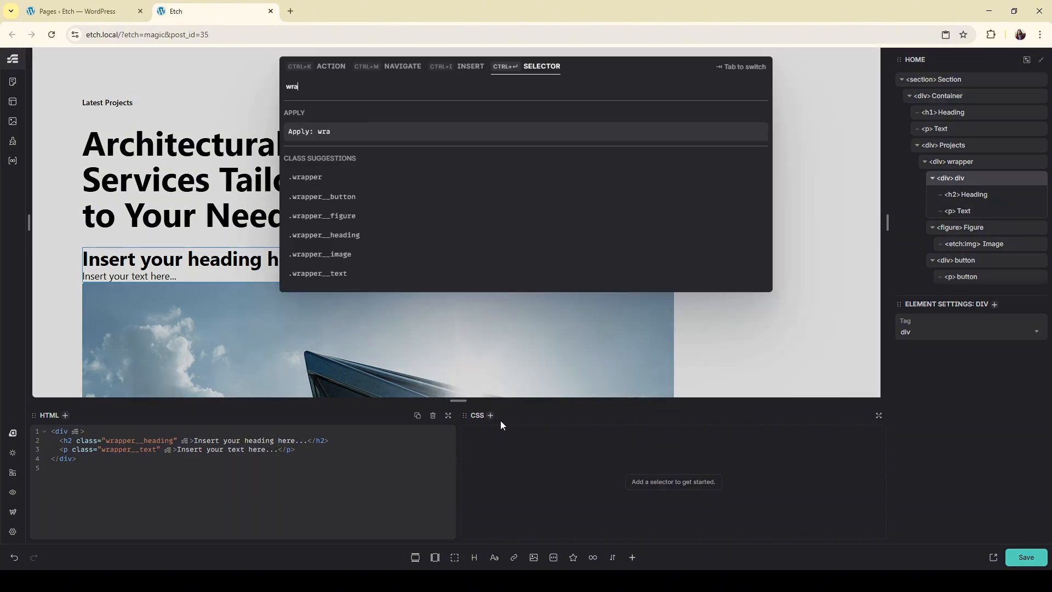
{"action": "type", "text": "pper__"}
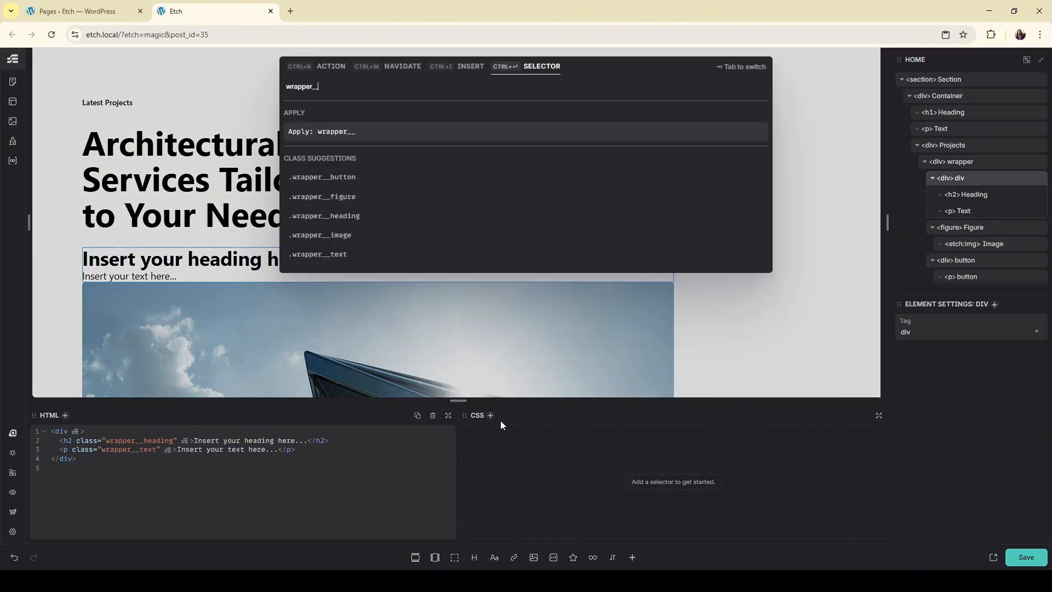
{"action": "type", "text": "div"}
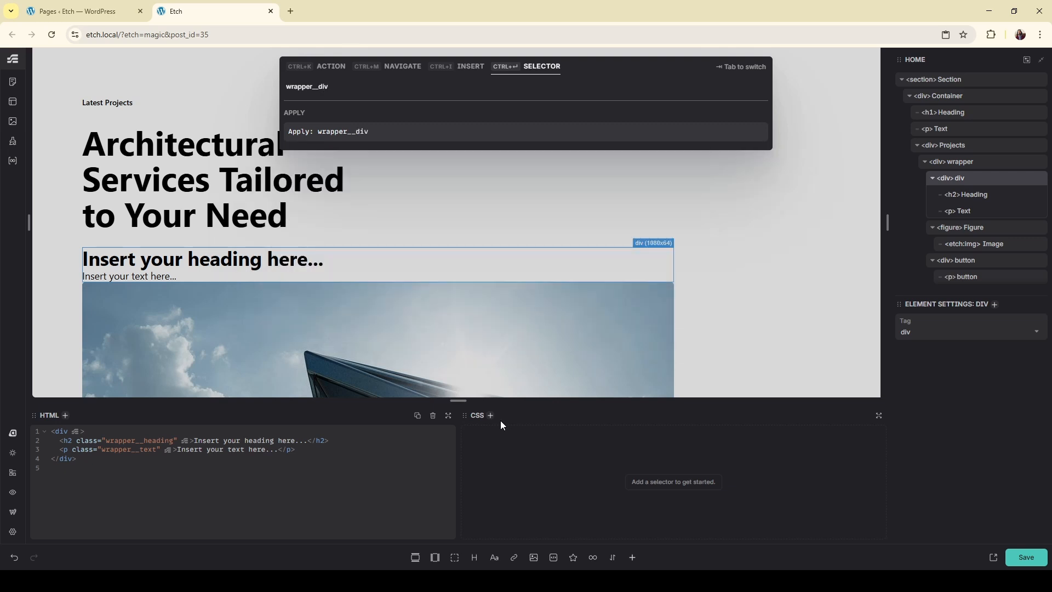
{"action": "key", "text": "Return"}
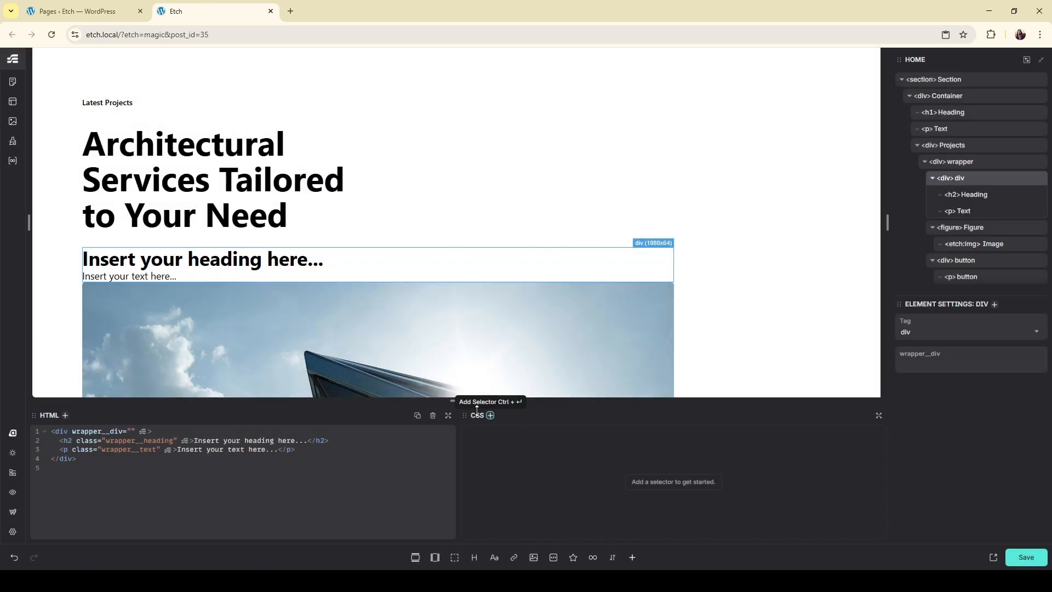
Add the class selector .wrapper__div to the renamed div
{"action": "left_click", "coordinate": [490, 416]}
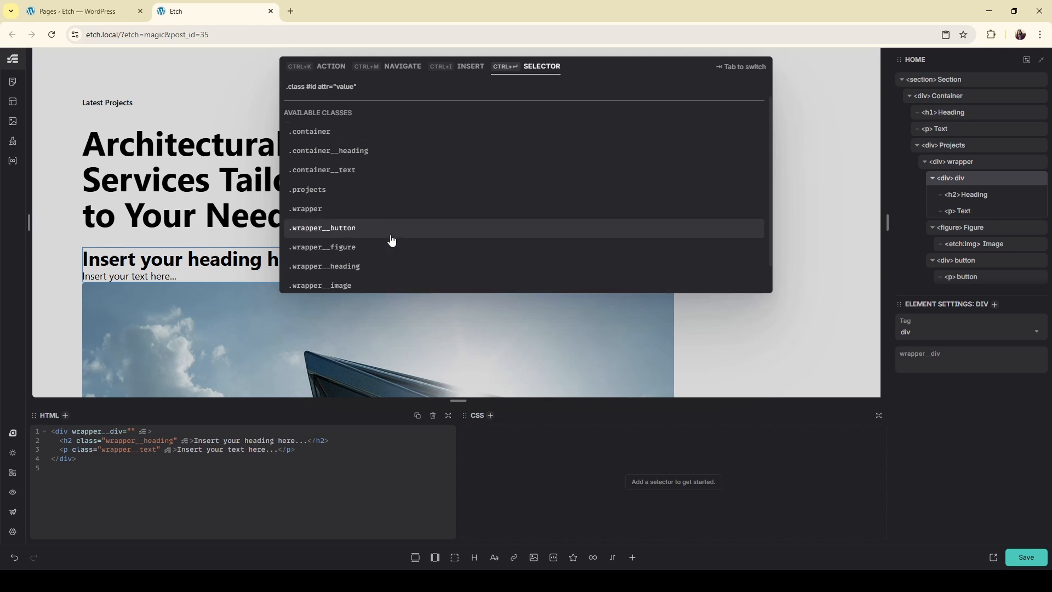
{"action": "type", "text": ".wrap"}
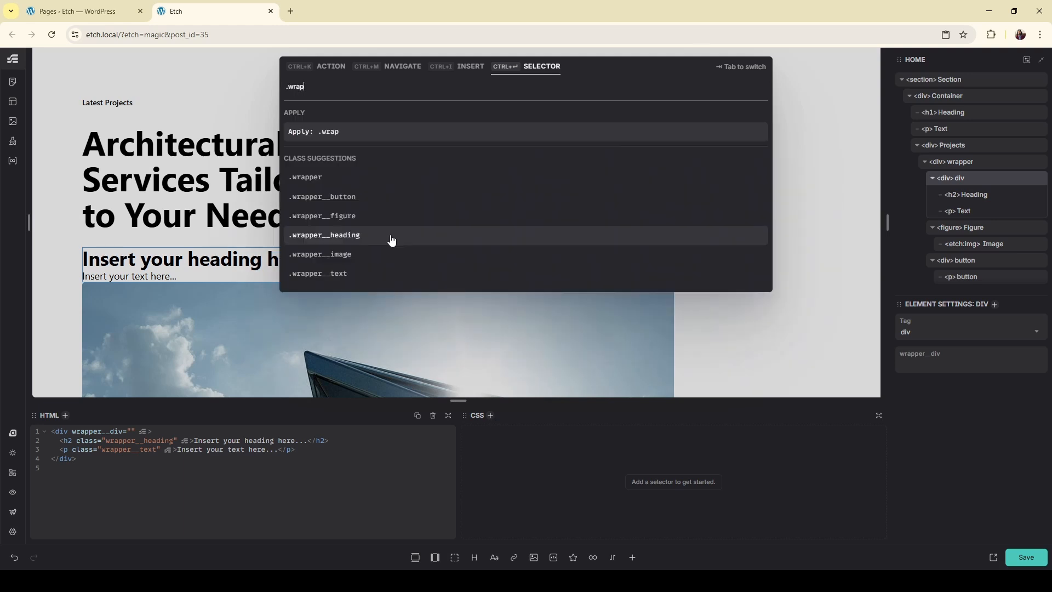
{"action": "type", "text": "per__div"}
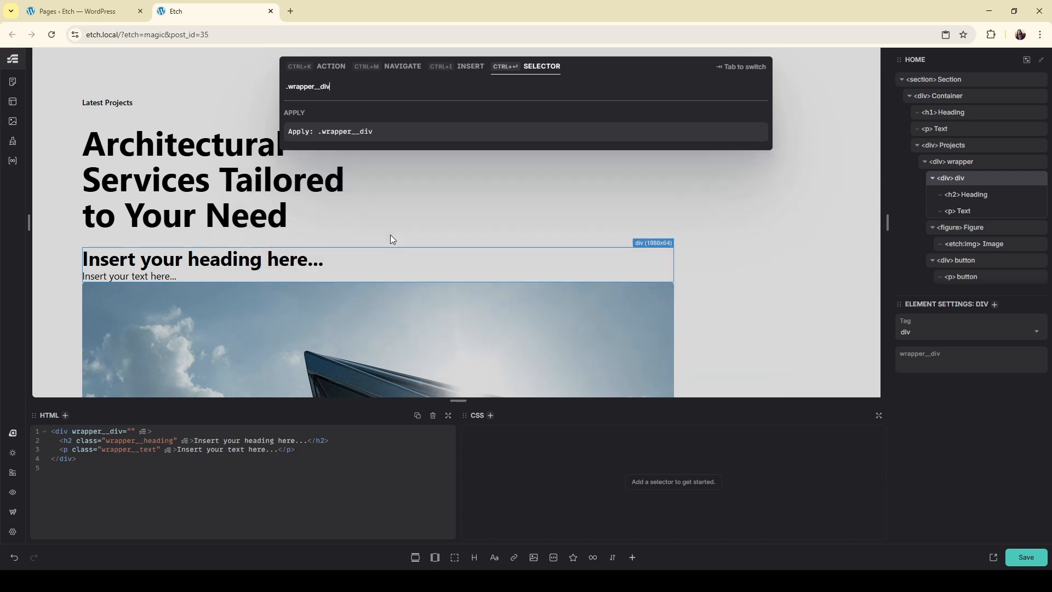
{"action": "key", "text": "Return"}
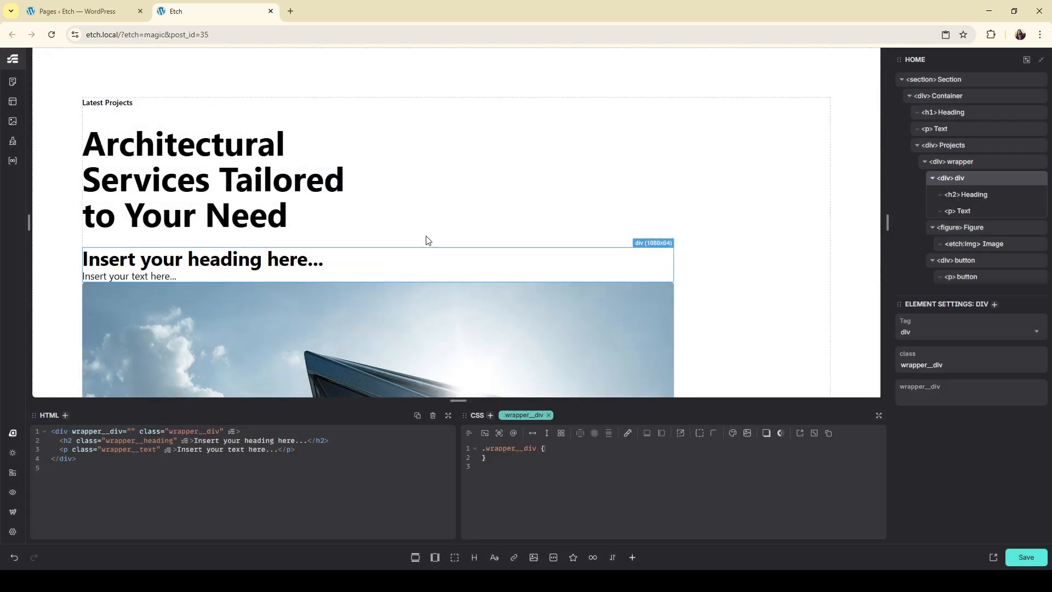
Check the classes assigned to the wrapper div and its nested heading, text, figure, image and button elements
{"action": "left_click", "coordinate": [979, 196]}
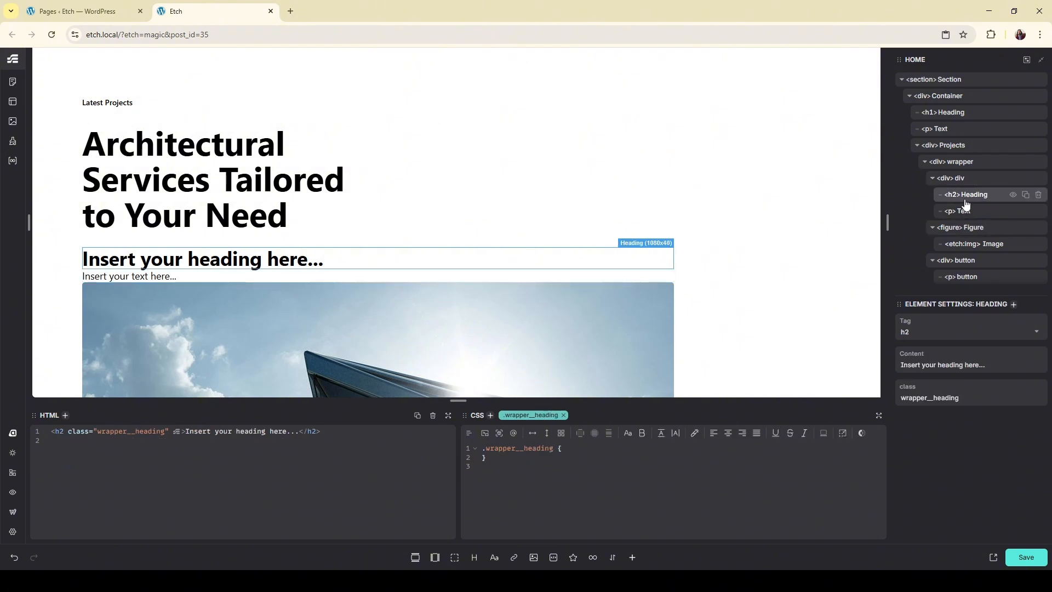
{"action": "left_click", "coordinate": [973, 229]}
{"action": "left_click", "coordinate": [971, 217]}
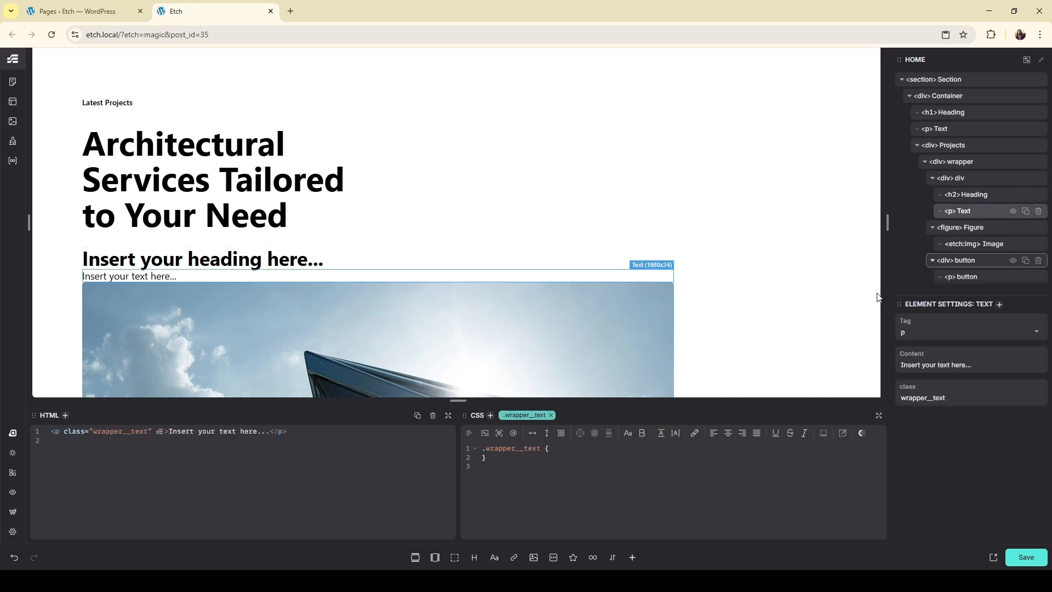
{"action": "left_click", "coordinate": [984, 180]}
{"action": "left_click", "coordinate": [981, 163]}
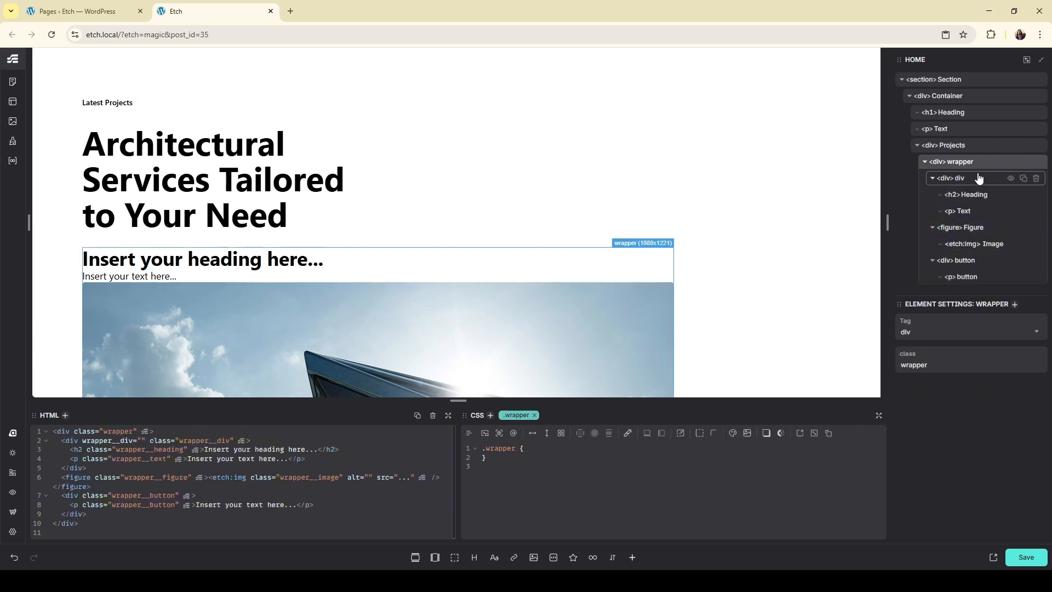
{"action": "left_click", "coordinate": [979, 178]}
{"action": "left_click", "coordinate": [978, 194]}
{"action": "left_click", "coordinate": [979, 211]}
{"action": "left_click", "coordinate": [979, 227]}
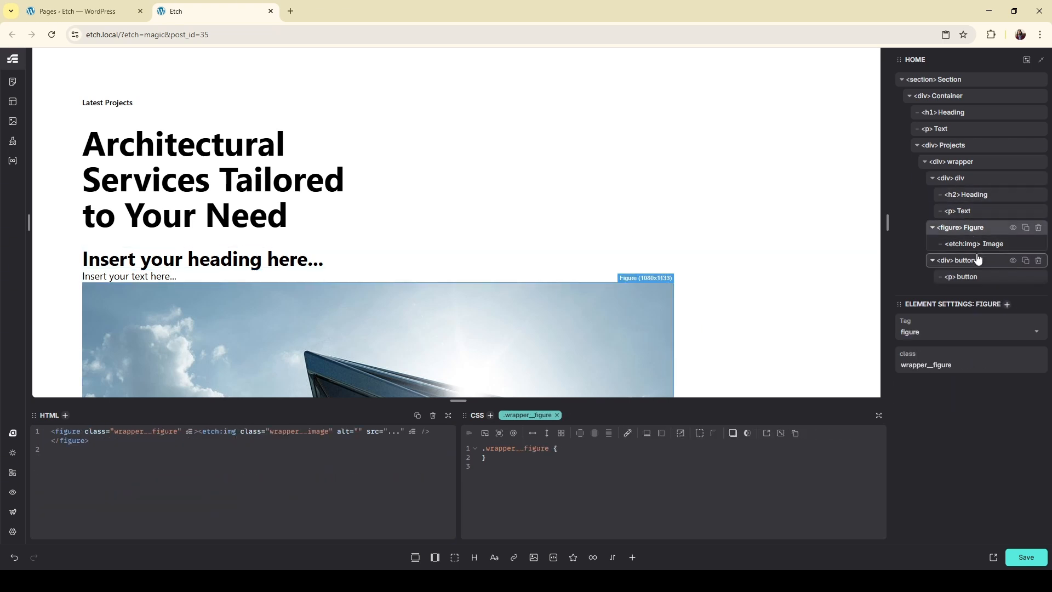
{"action": "left_click", "coordinate": [977, 245]}
{"action": "left_click", "coordinate": [973, 261]}
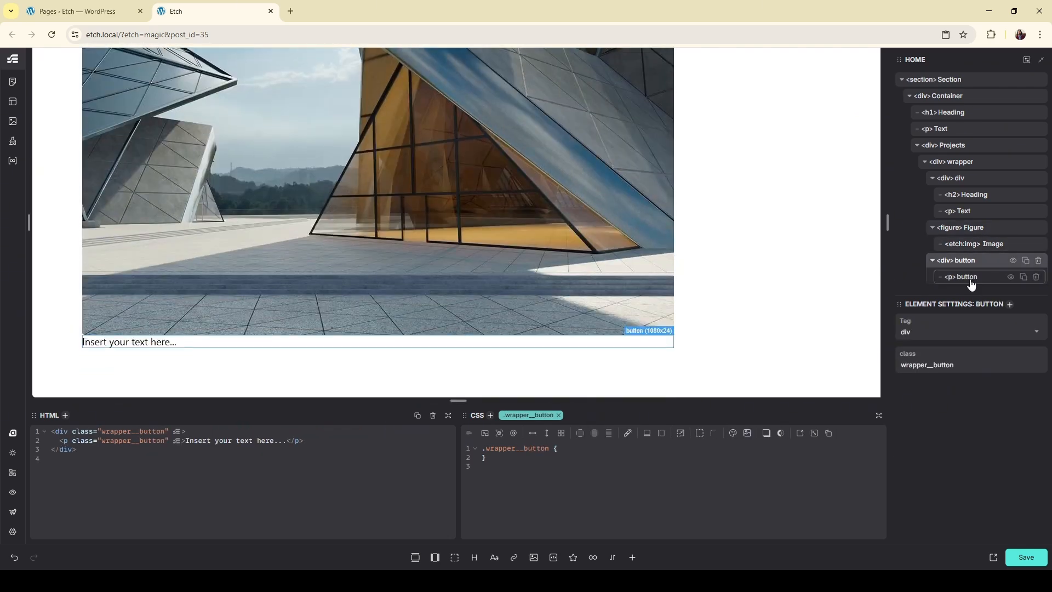
Remove the wrapper__button class from the button div that encloses the button paragraph
{"action": "left_click", "coordinate": [971, 277]}
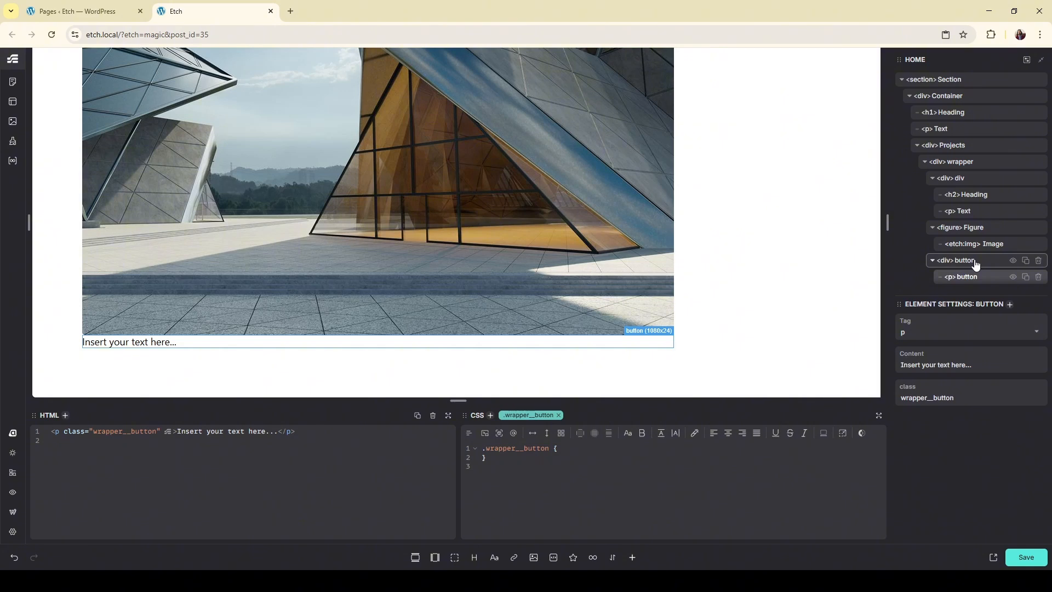
{"action": "left_click", "coordinate": [983, 263]}
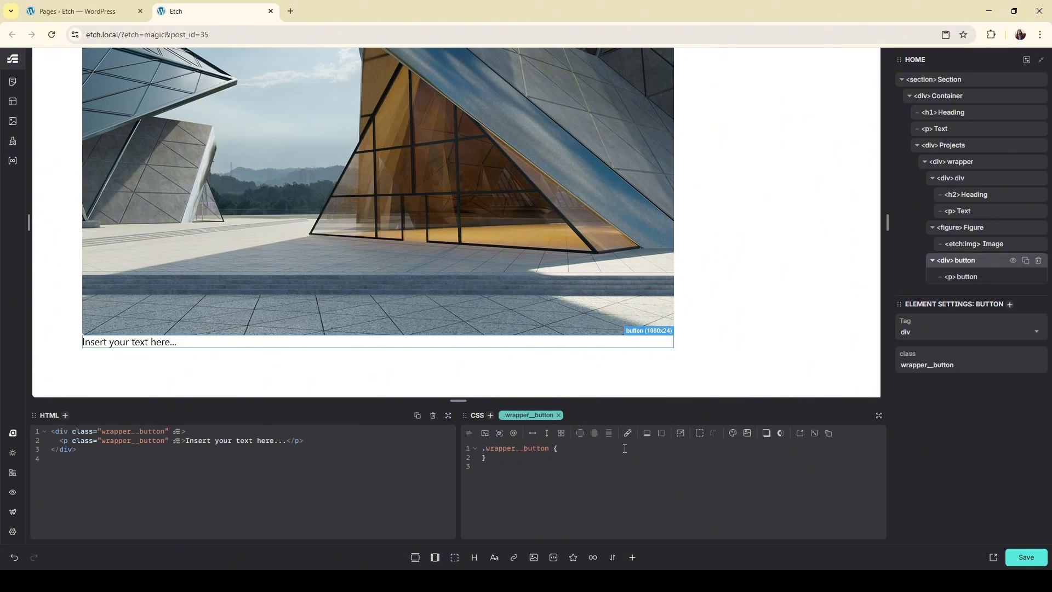
{"action": "left_click", "coordinate": [558, 415]}
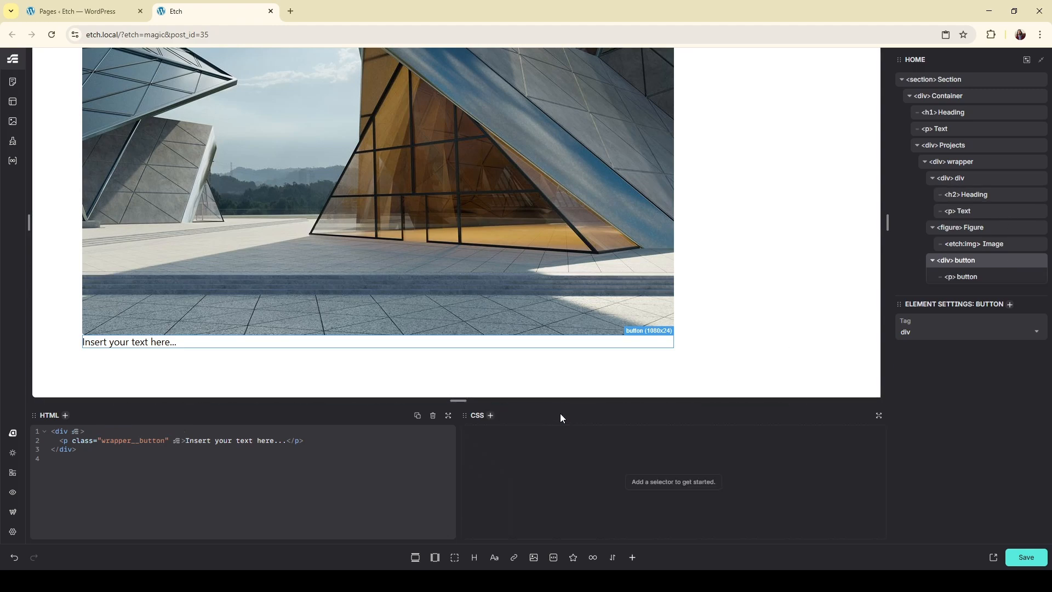
Add display: flex to the wrapper div's .wrapper class
{"action": "left_click", "coordinate": [978, 163]}
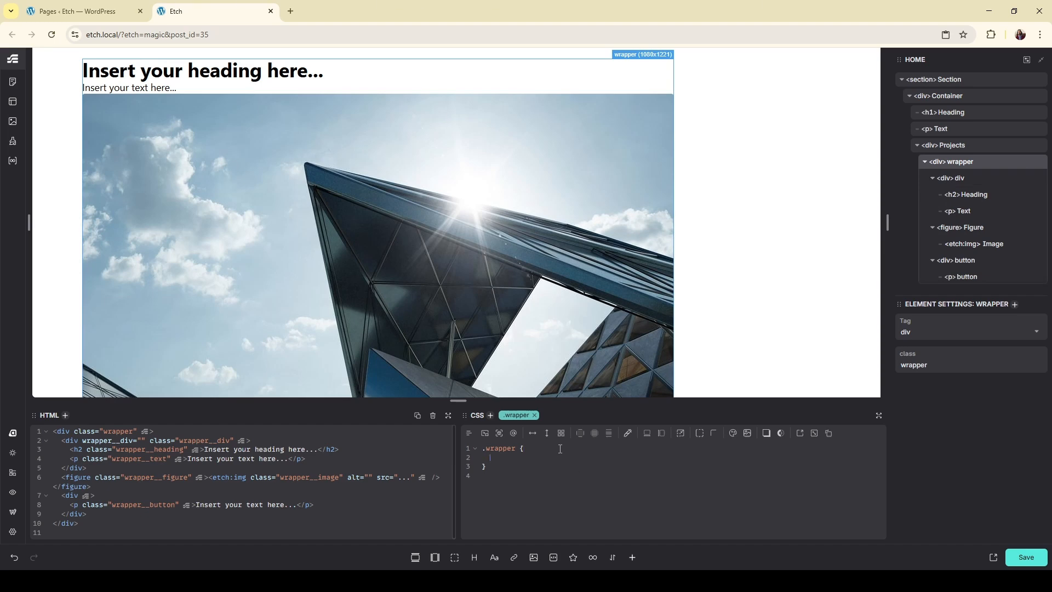
{"action": "type", "text": "display: flex;"}
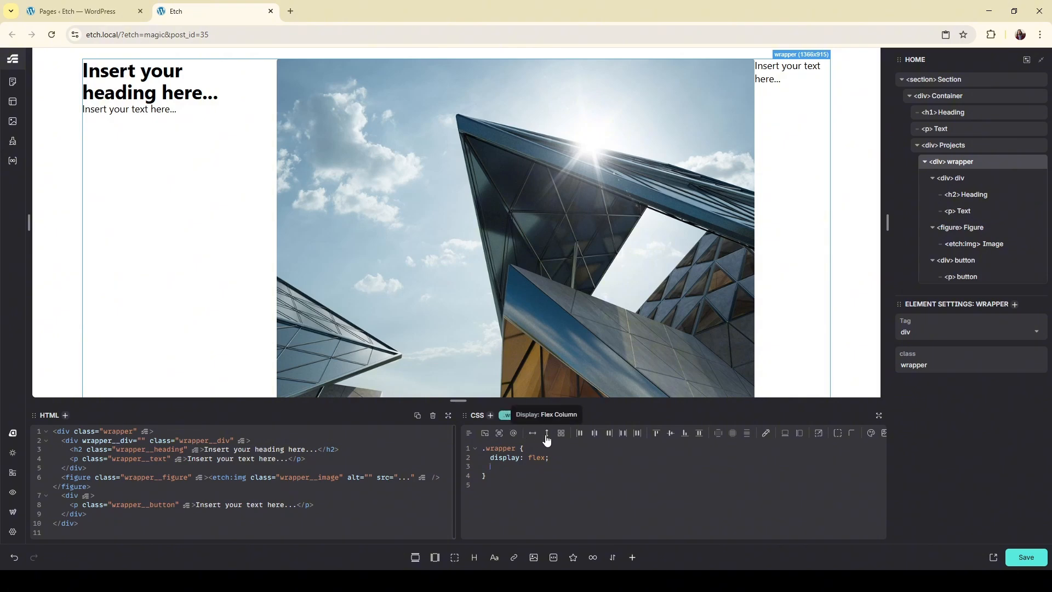
{"action": "left_click", "coordinate": [536, 438]}
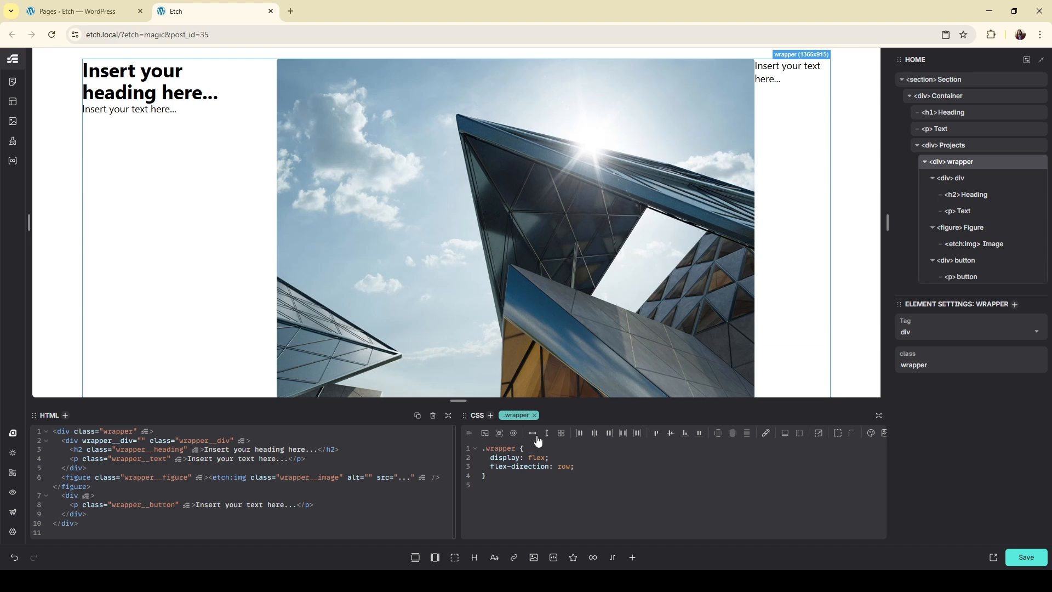
{"action": "left_click_drag", "start_coordinate": [577, 463], "coordinate": [495, 471]}
{"action": "key", "text": "BackSpace"}
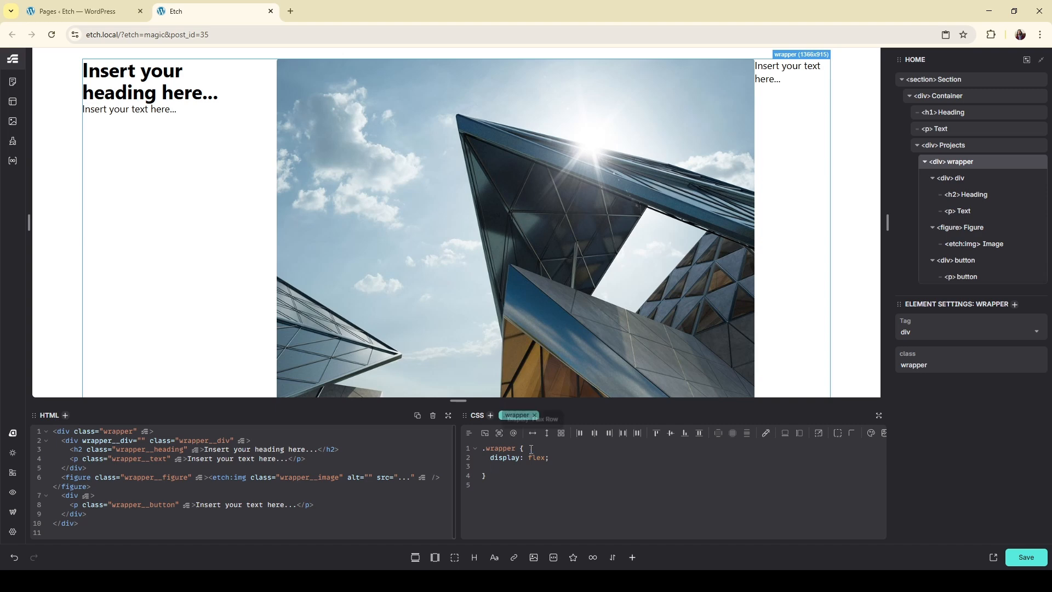
{"action": "left_click", "coordinate": [547, 466]}
Set the project image's height to 300px in its .wrapper__image class
{"action": "left_click", "coordinate": [974, 249]}
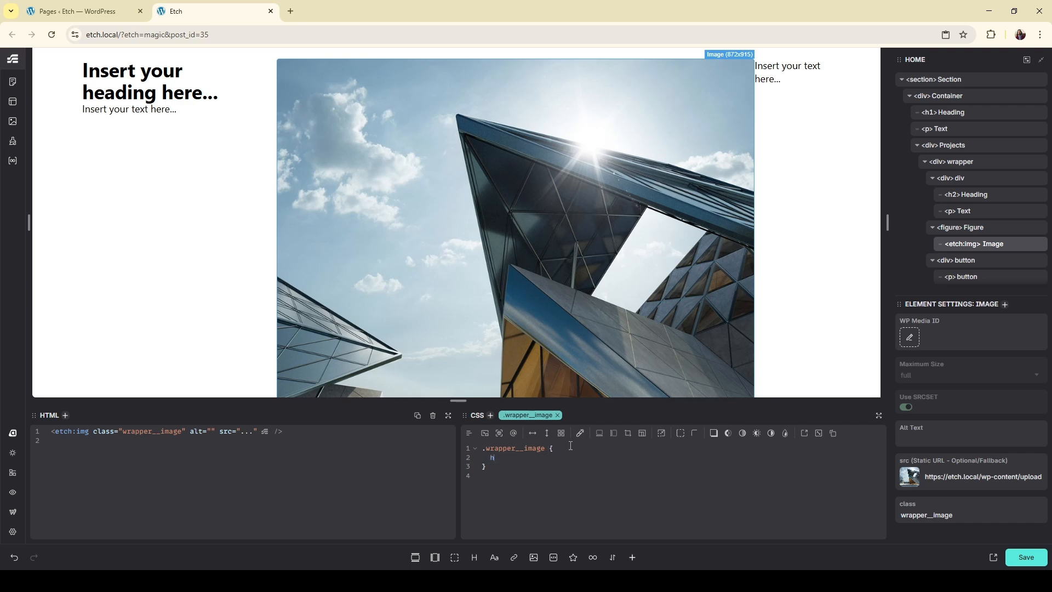
{"action": "type", "text": "e"}
{"action": "key", "text": "Return"}
{"action": "type", "text": "30"}
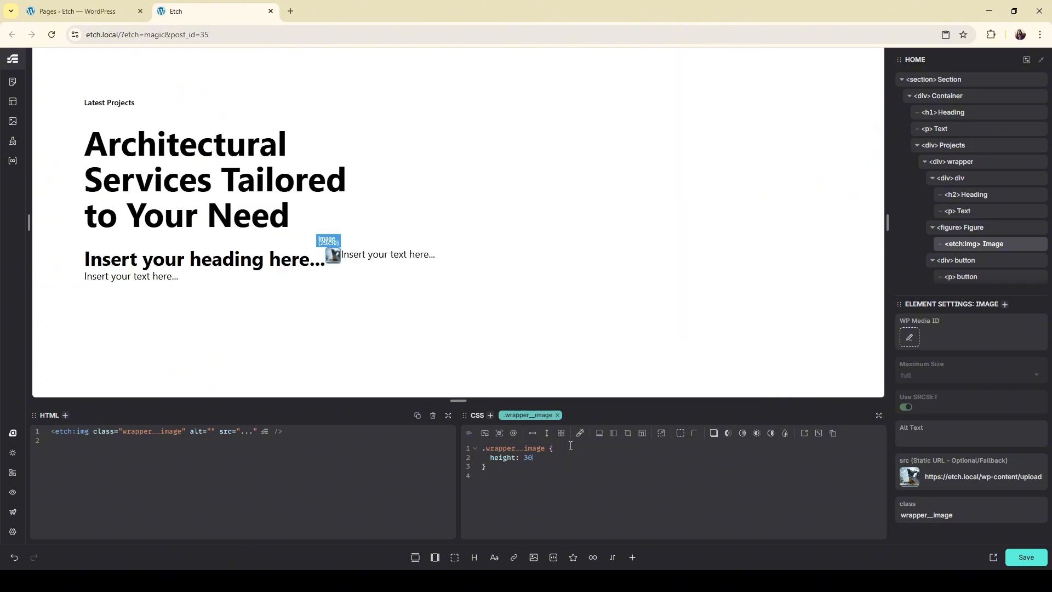
{"action": "type", "text": "0px;"}
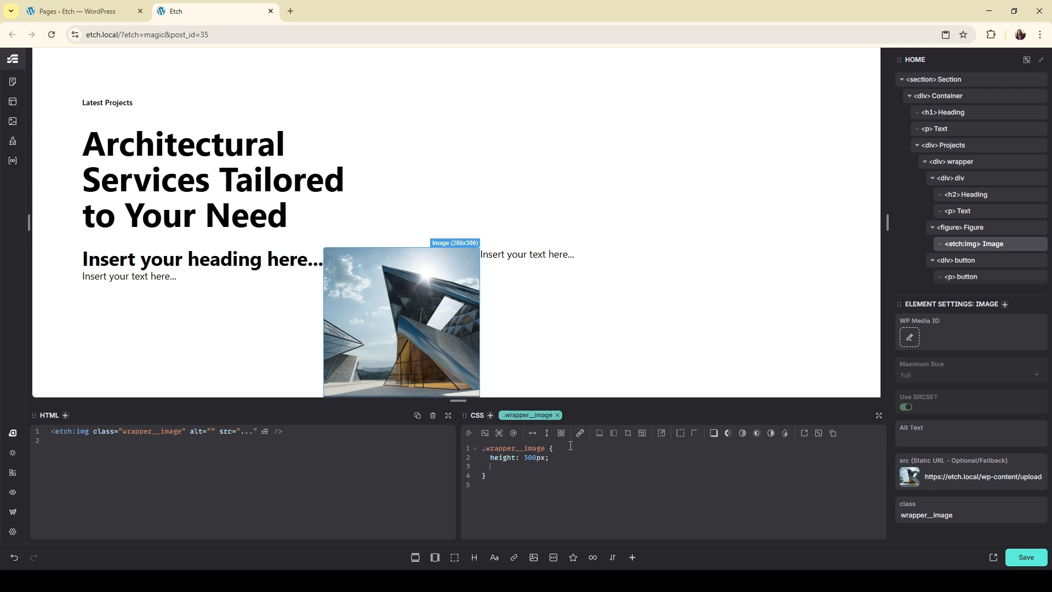
Add width: 100% above the display rule in the wrapper div's .wrapper class
{"action": "left_click", "coordinate": [969, 228]}
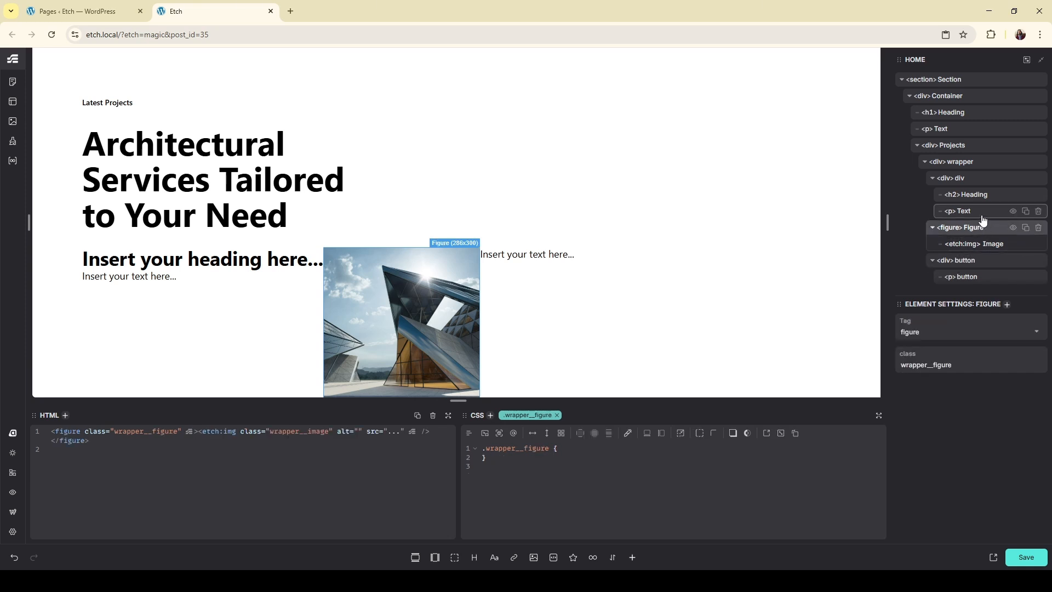
{"action": "left_click", "coordinate": [981, 213]}
{"action": "left_click", "coordinate": [985, 183]}
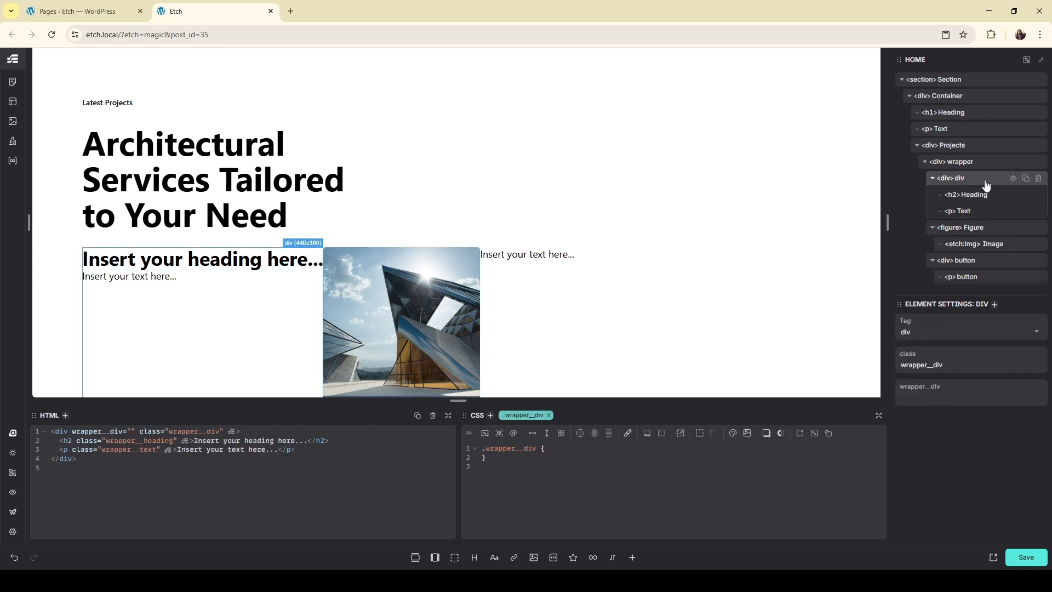
{"action": "left_click", "coordinate": [981, 163]}
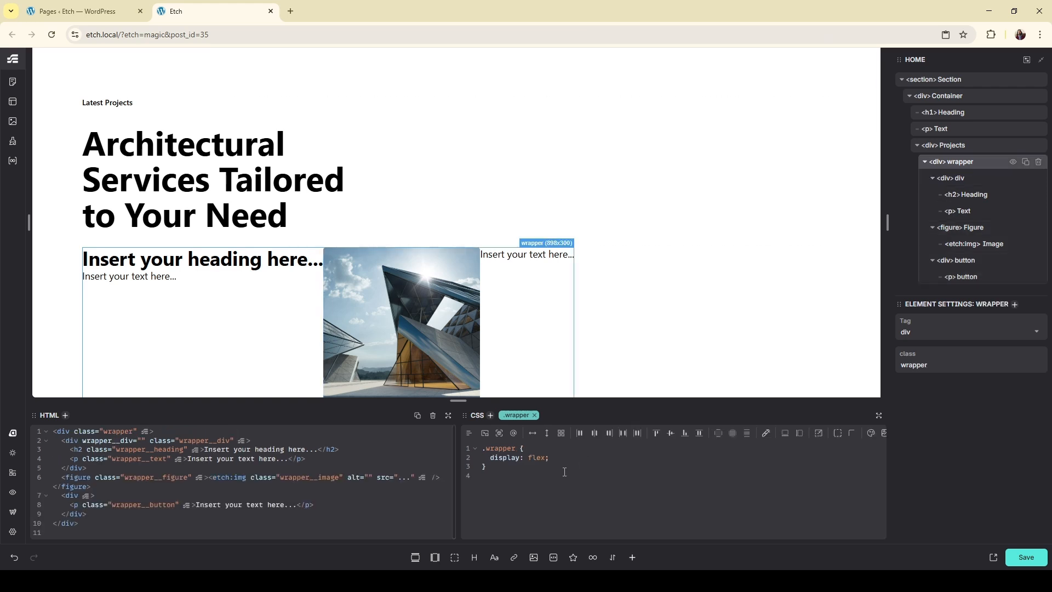
{"action": "key", "text": "Return"}
{"action": "type", "text": "width: 100%"}
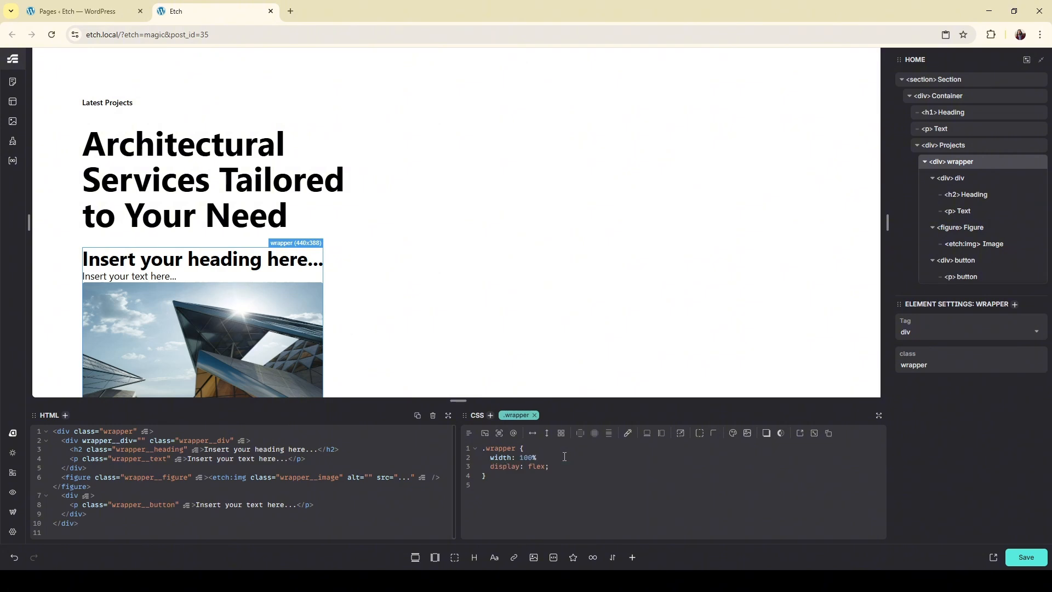
{"action": "type", "text": ";"}
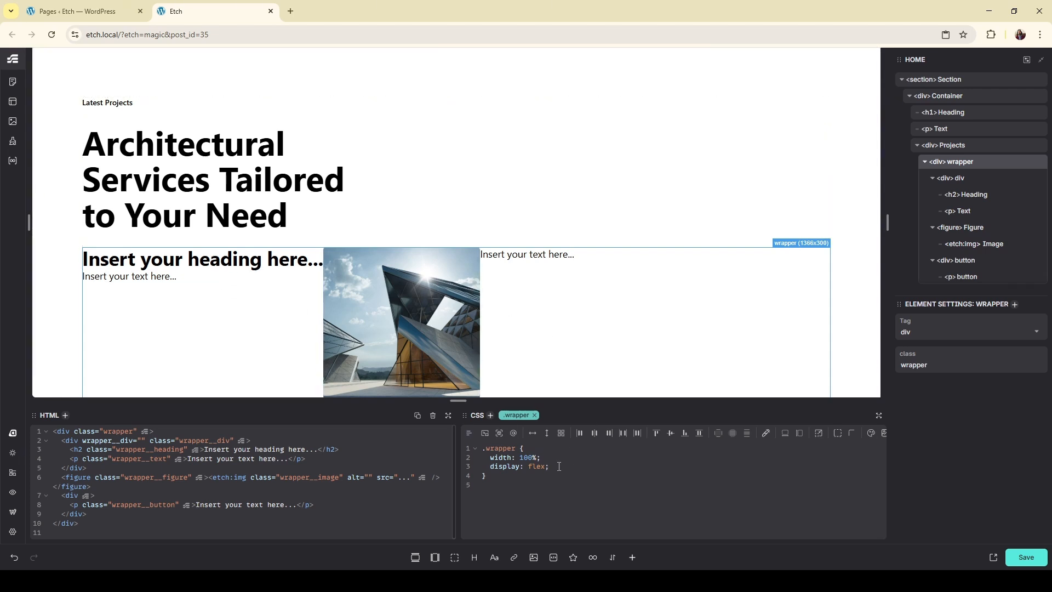
Add padding: var(--space-s) below the width rule in the wrapper div's .wrapper class
{"action": "key", "text": "Return"}
{"action": "type", "text": "padd"}
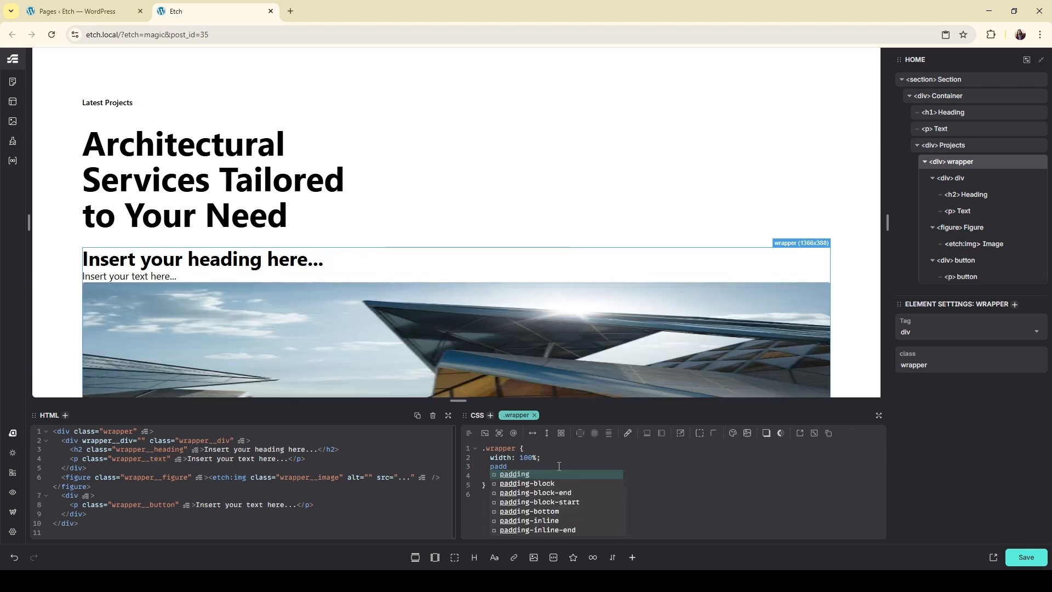
{"action": "key", "text": "Return"}
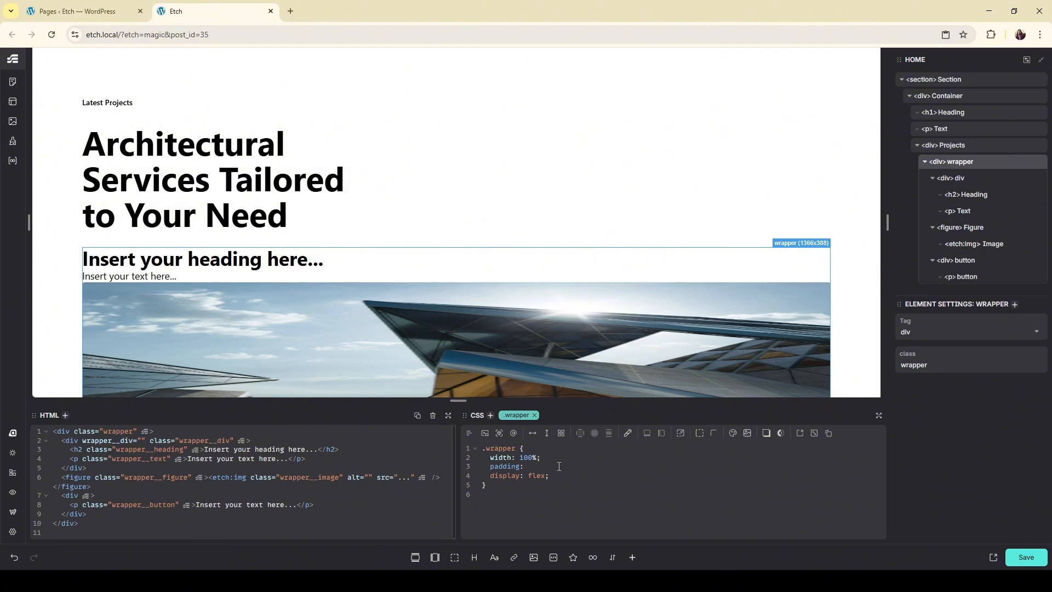
{"action": "type", "text": "--space"}
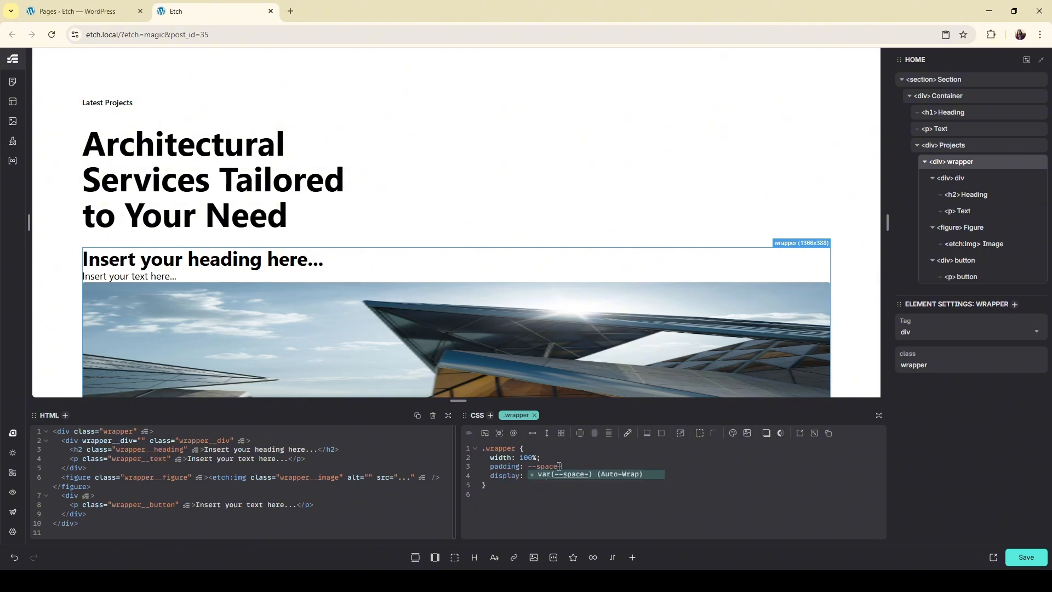
{"action": "type", "text": "-s"}
{"action": "key", "text": "Return"}
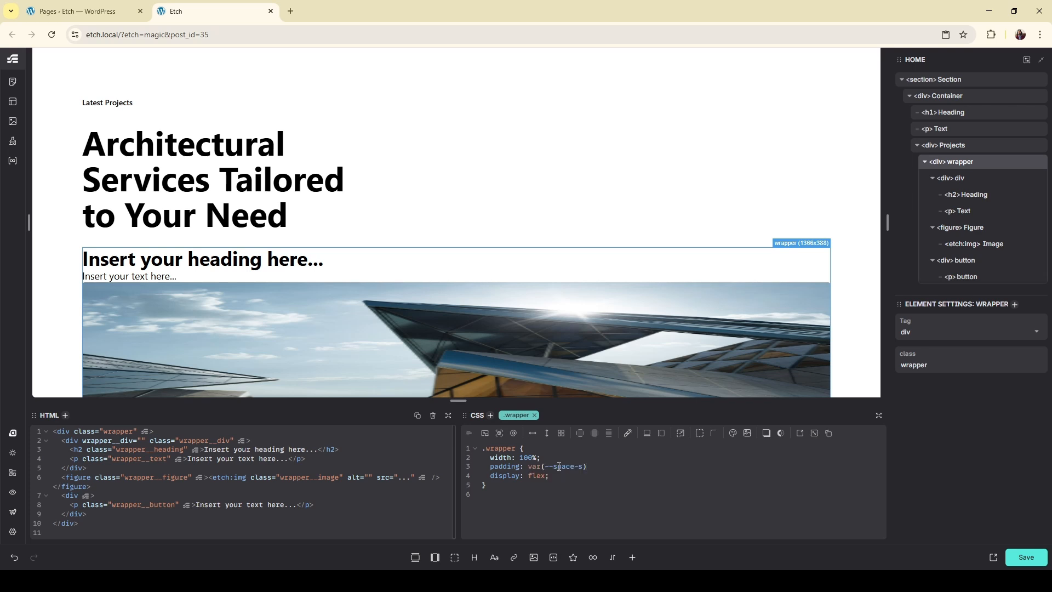
{"action": "type", "text": ";"}
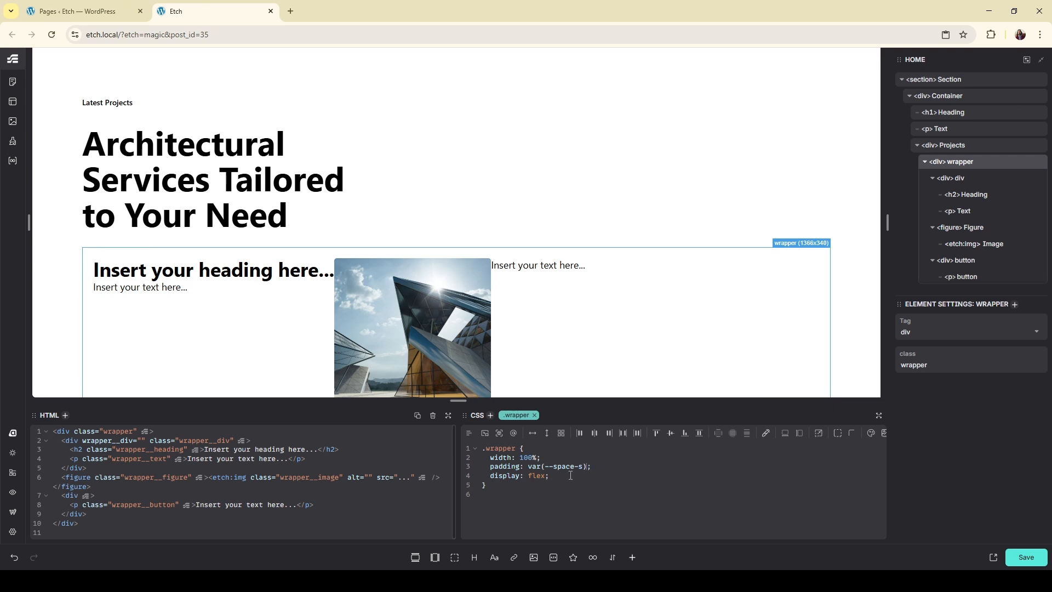
Change the .wrapper padding variable to var(--space-m)
{"action": "key", "text": "BackSpace"}
{"action": "type", "text": "m"}
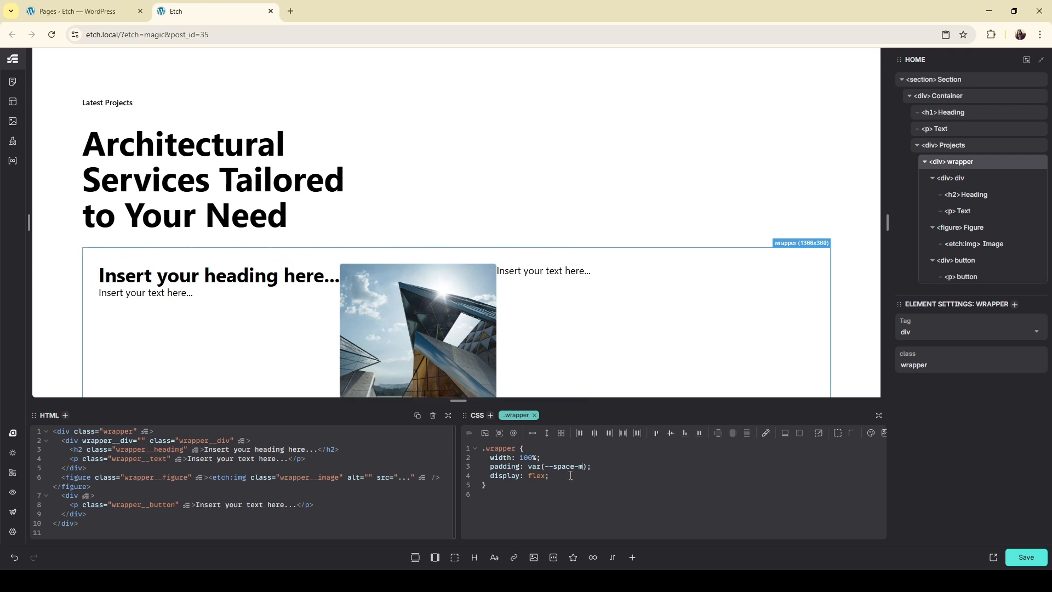
{"action": "key", "text": "BackSpace"}
{"action": "type", "text": "l"}
{"action": "key", "text": "BackSpace"}
{"action": "type", "text": "m"}
Distribute the wrapper's items with justify-content: space-between and centre them vertically with align-items: center
{"action": "scroll", "coordinate": [774, 317], "scroll_direction": "down", "scroll_amount": 2}
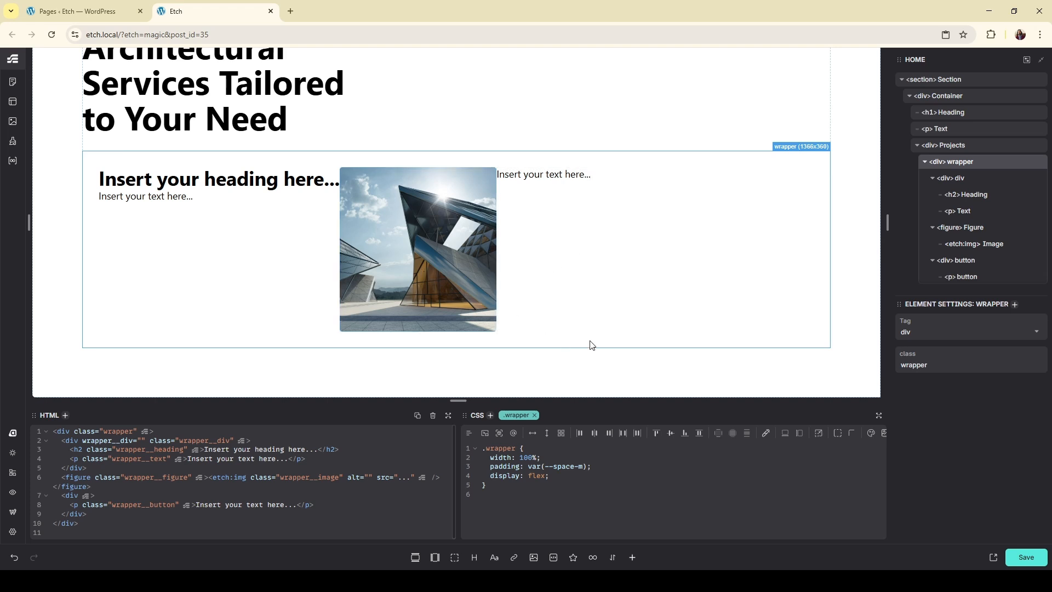
{"action": "left_click", "coordinate": [561, 478]}
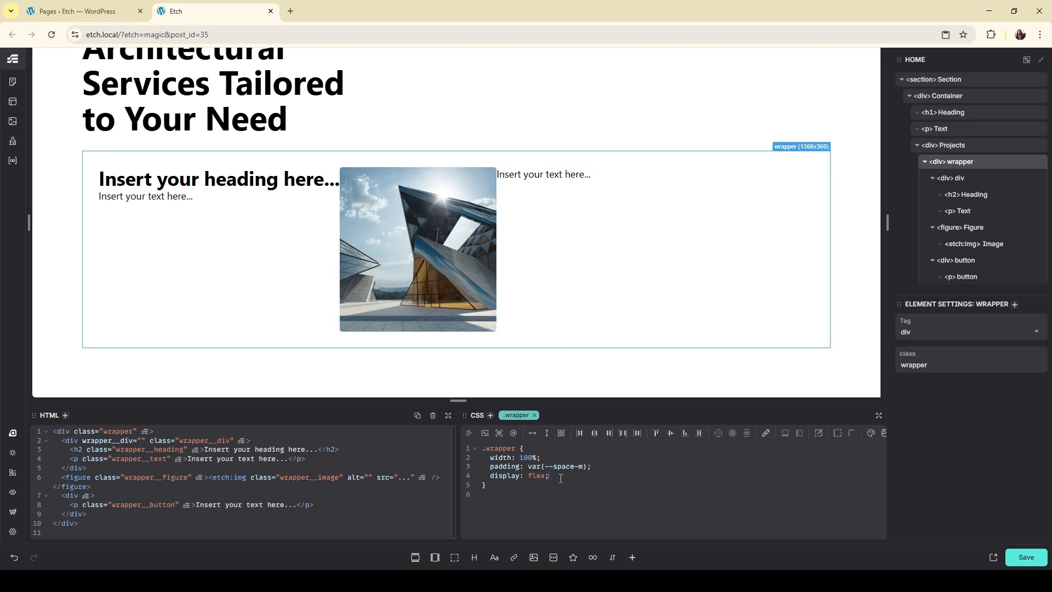
{"action": "left_click", "coordinate": [623, 433]}
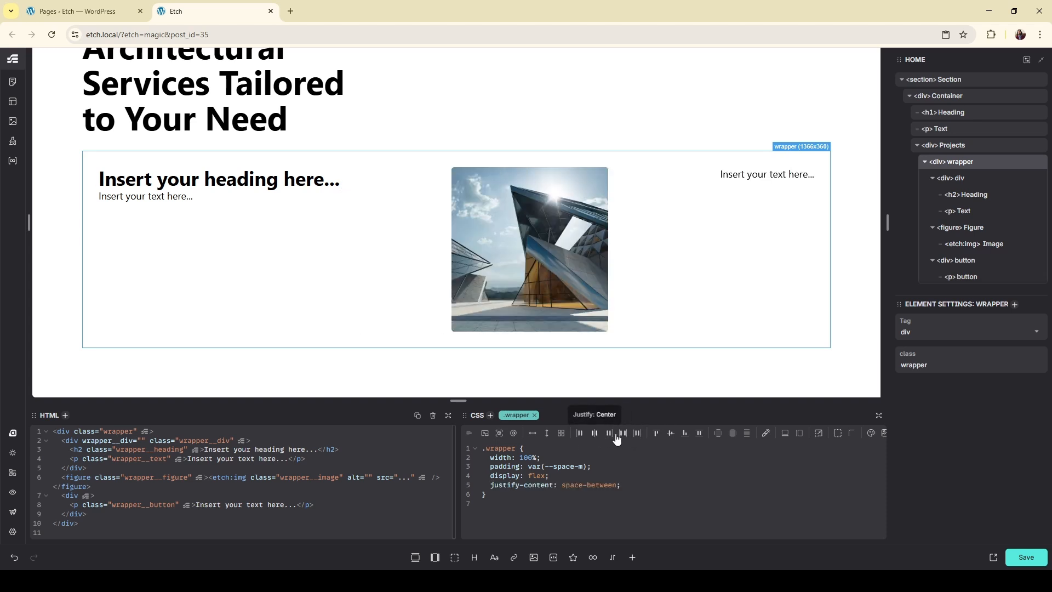
{"action": "left_click", "coordinate": [670, 437]}
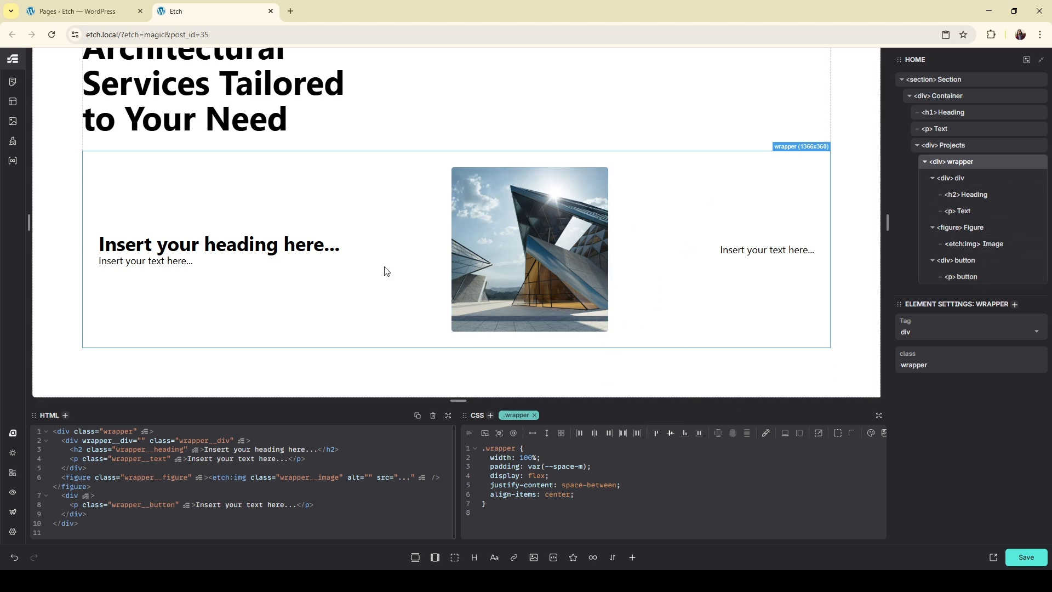
Add position: relative as the first rule in the wrapper div's .wrapper class
{"action": "left_click", "coordinate": [488, 251]}
{"action": "left_click", "coordinate": [556, 456]}
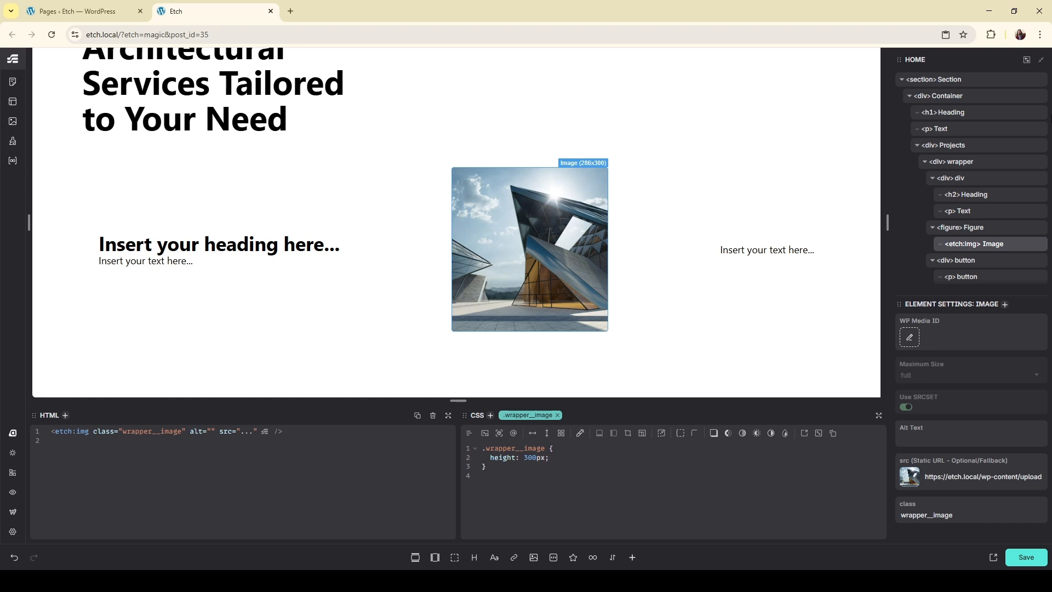
{"action": "left_click", "coordinate": [954, 164]}
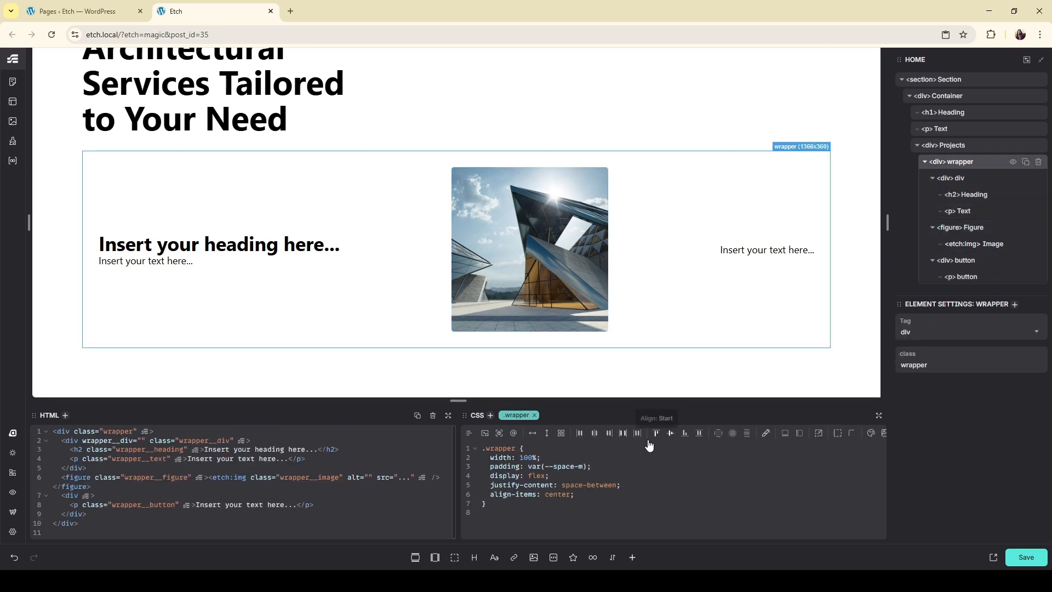
{"action": "left_click", "coordinate": [566, 448]}
{"action": "key", "text": "Return"}
{"action": "type", "text": "p"}
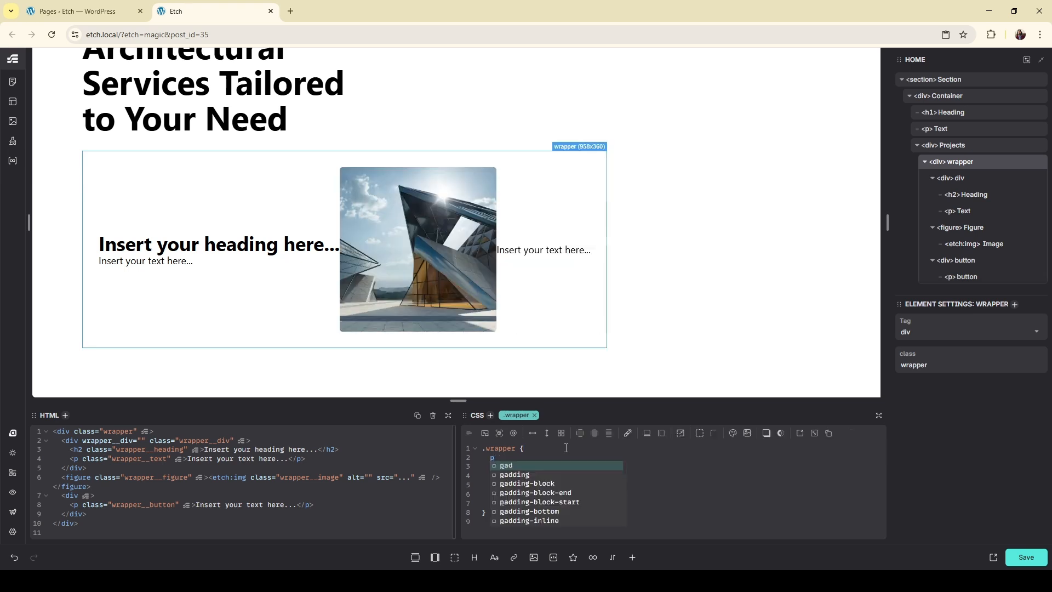
{"action": "type", "text": "osition: re"}
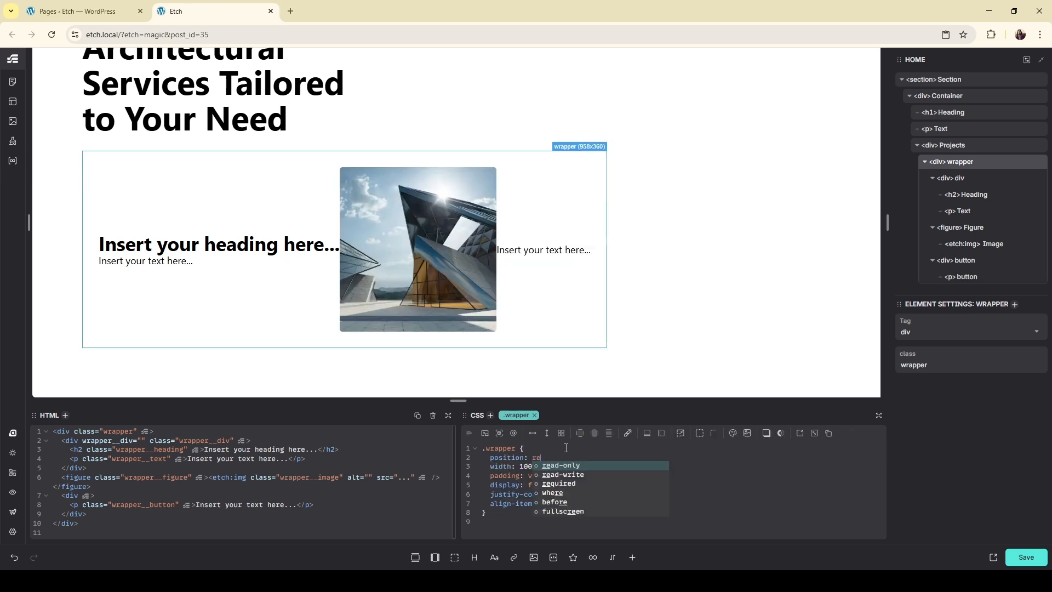
{"action": "type", "text": "lat"}
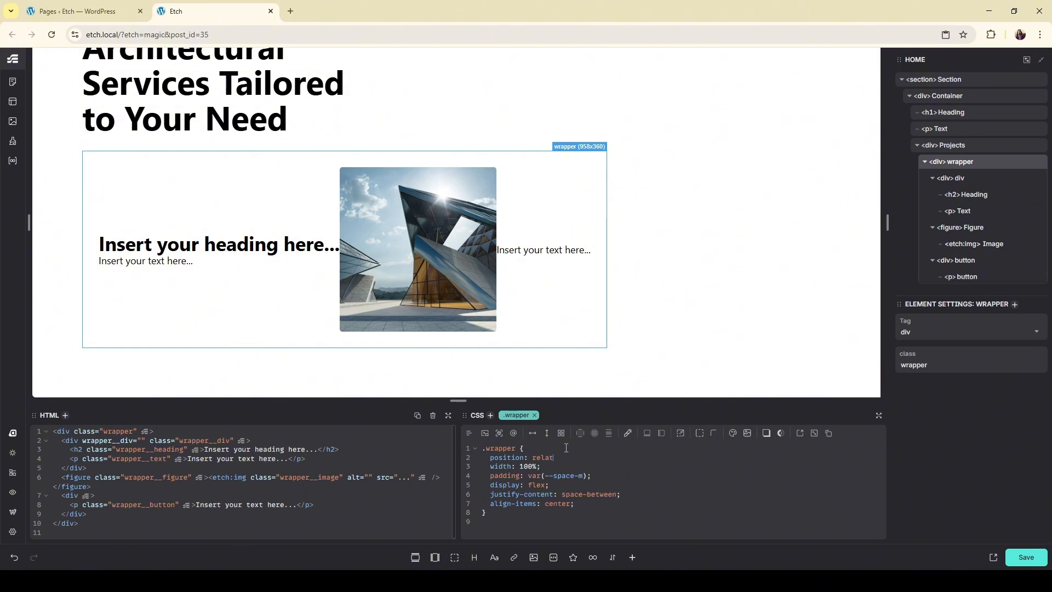
{"action": "type", "text": "ive;"}
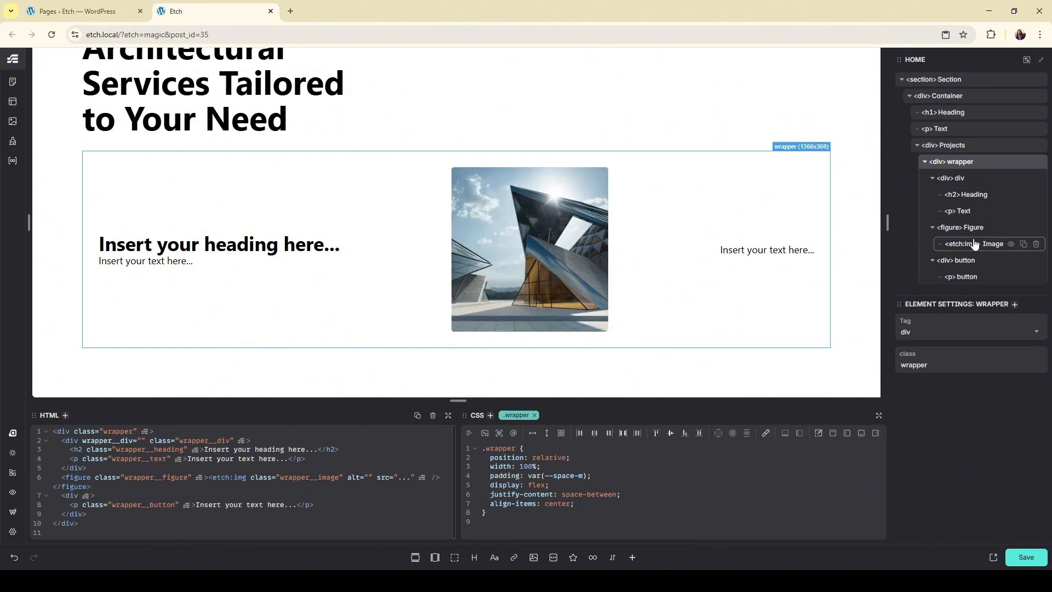
Add position: absolute above the height rule in the project image's .wrapper__image class
{"action": "left_click", "coordinate": [975, 243]}
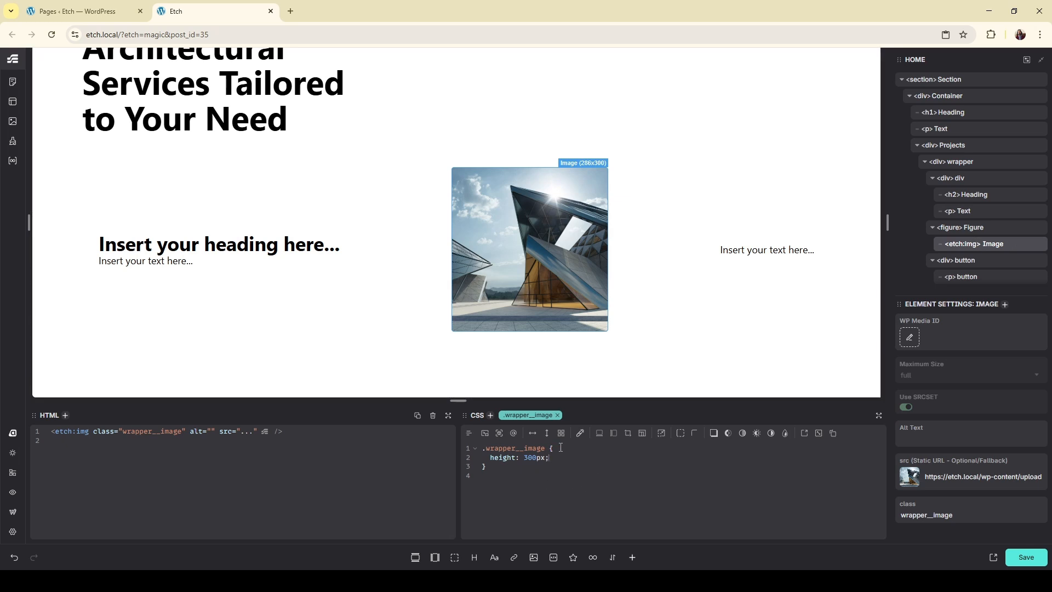
{"action": "key", "text": "Return"}
{"action": "type", "text": "op"}
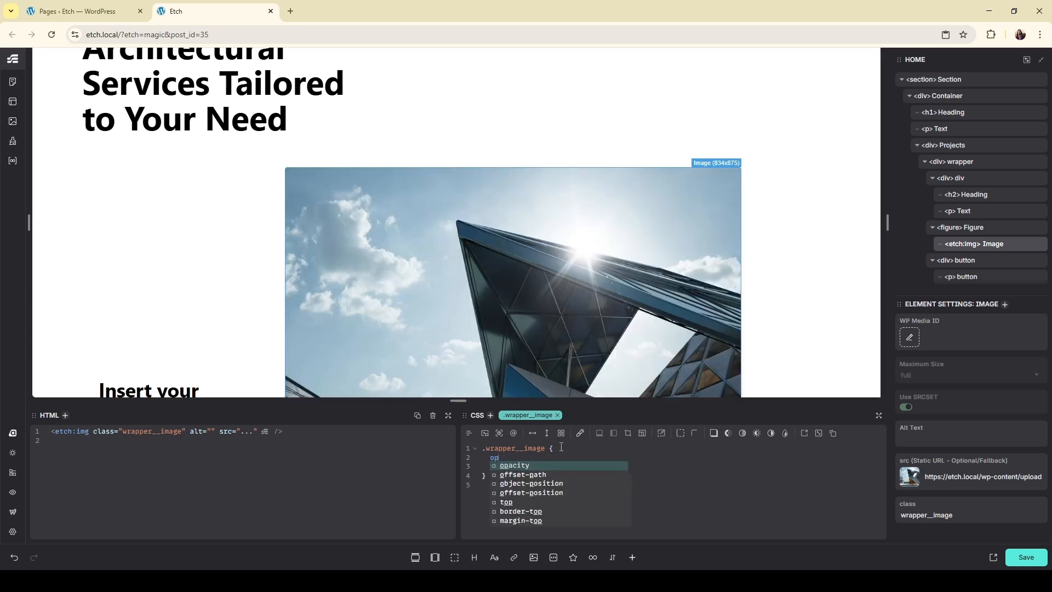
{"action": "key", "text": "Return"}
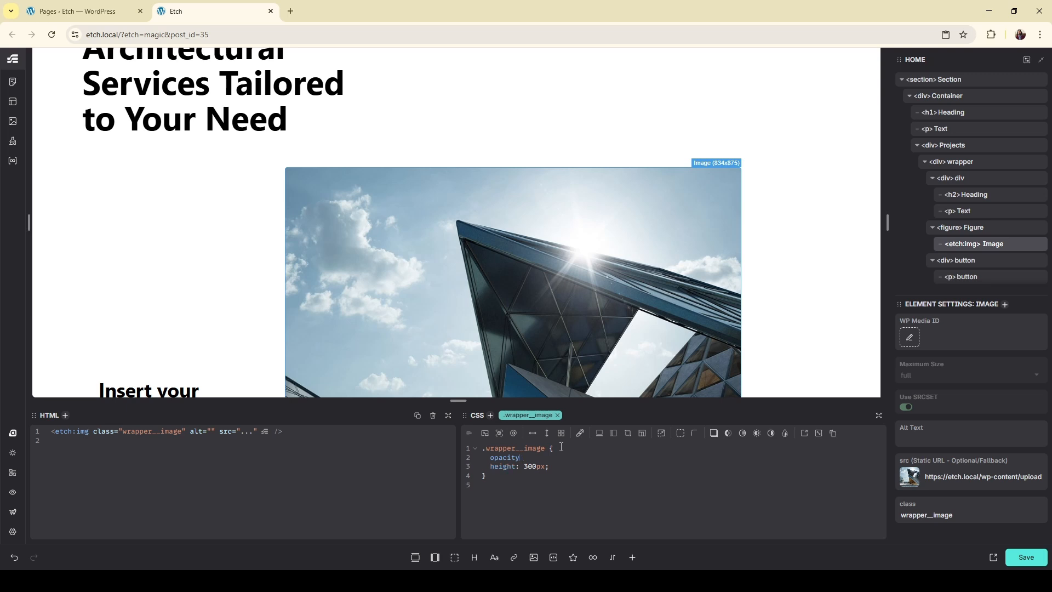
{"action": "key", "text": "BackSpace"}
{"action": "key", "text": "BackSpace"}
{"action": "key", "text": "BackSpace"}
{"action": "key", "text": "BackSpace"}
{"action": "key", "text": "BackSpace"}
{"action": "key", "text": "BackSpace"}
{"action": "type", "text": "pistion"}
{"action": "key", "text": "BackSpace"}
{"action": "key", "text": "BackSpace"}
{"action": "key", "text": "BackSpace"}
{"action": "key", "text": "BackSpace"}
{"action": "key", "text": "BackSpace"}
{"action": "key", "text": "BackSpace"}
{"action": "key", "text": "BackSpace"}
{"action": "key", "text": "BackSpace"}
{"action": "type", "text": "position: abslo"}
{"action": "key", "text": "BackSpace"}
{"action": "key", "text": "BackSpace"}
{"action": "type", "text": "olute;"}
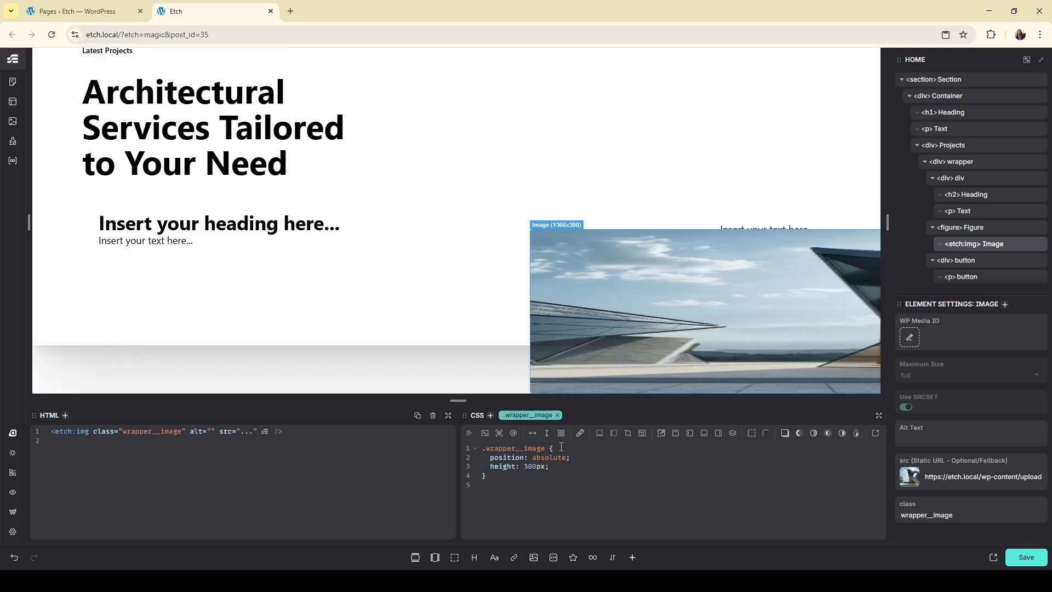
Add top: 0 and left: 0 below the position rule in the .wrapper__image class
{"action": "key", "text": "Return"}
{"action": "type", "text": "top"}
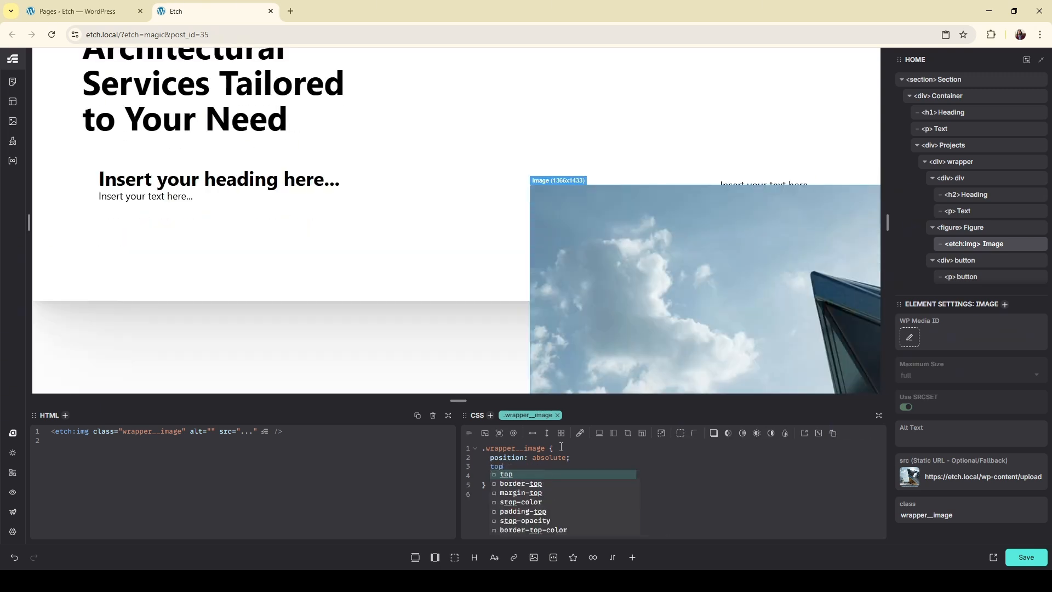
{"action": "type", "text": ":0"}
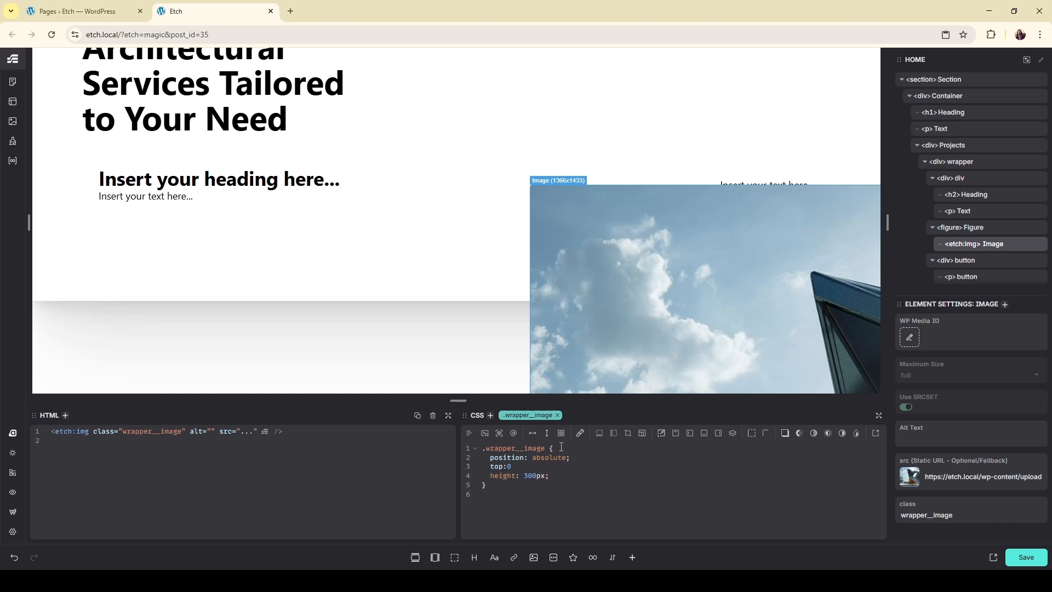
{"action": "type", "text": ";"}
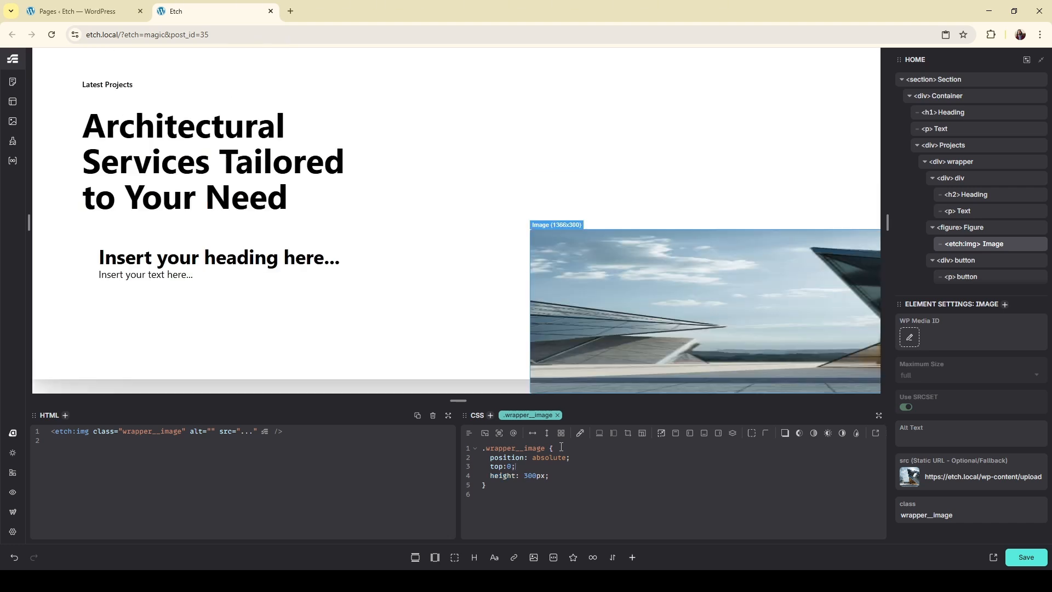
{"action": "key", "text": "Return"}
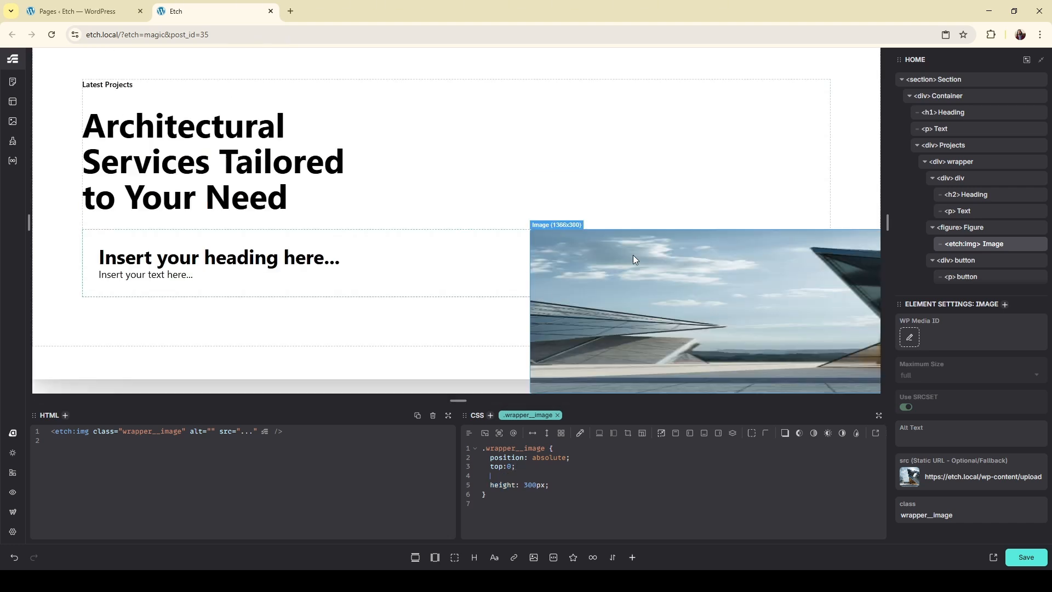
{"action": "type", "text": "left"}
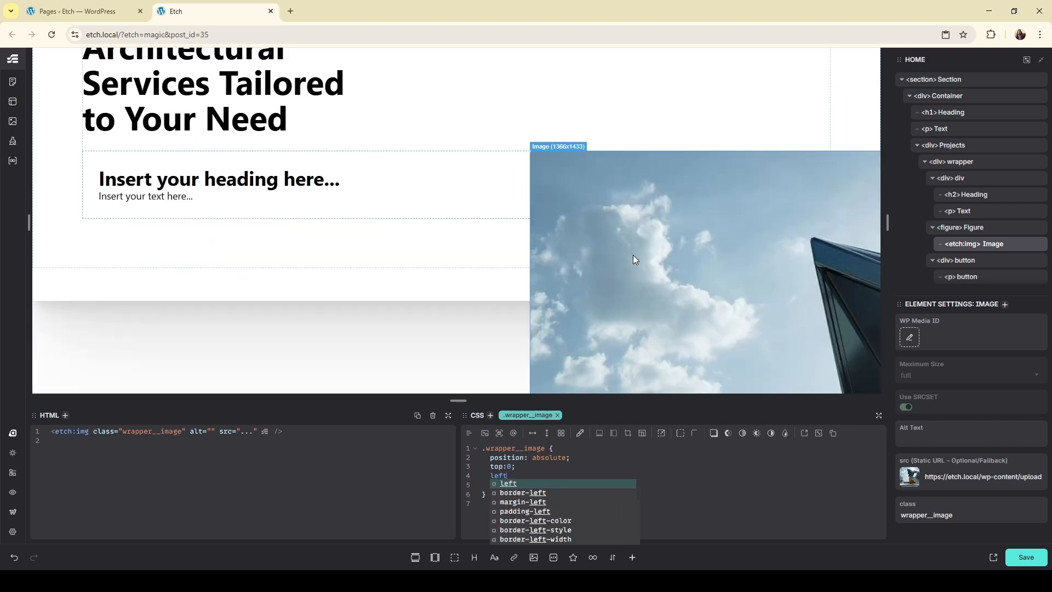
{"action": "type", "text": ":0;"}
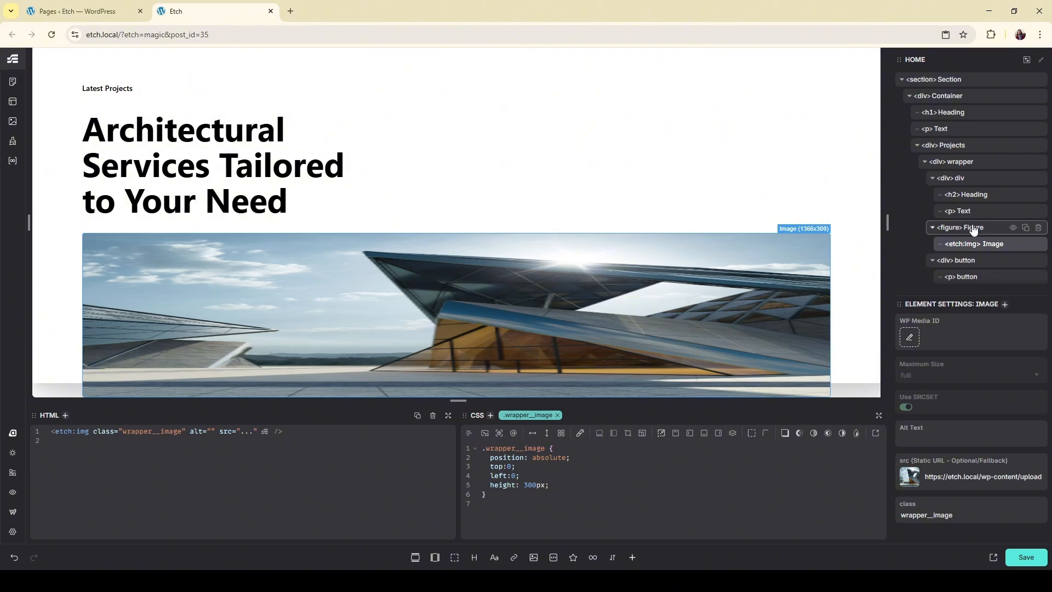
{"action": "left_click", "coordinate": [970, 228]}
{"action": "left_click", "coordinate": [981, 211]}
{"action": "left_click", "coordinate": [980, 195]}
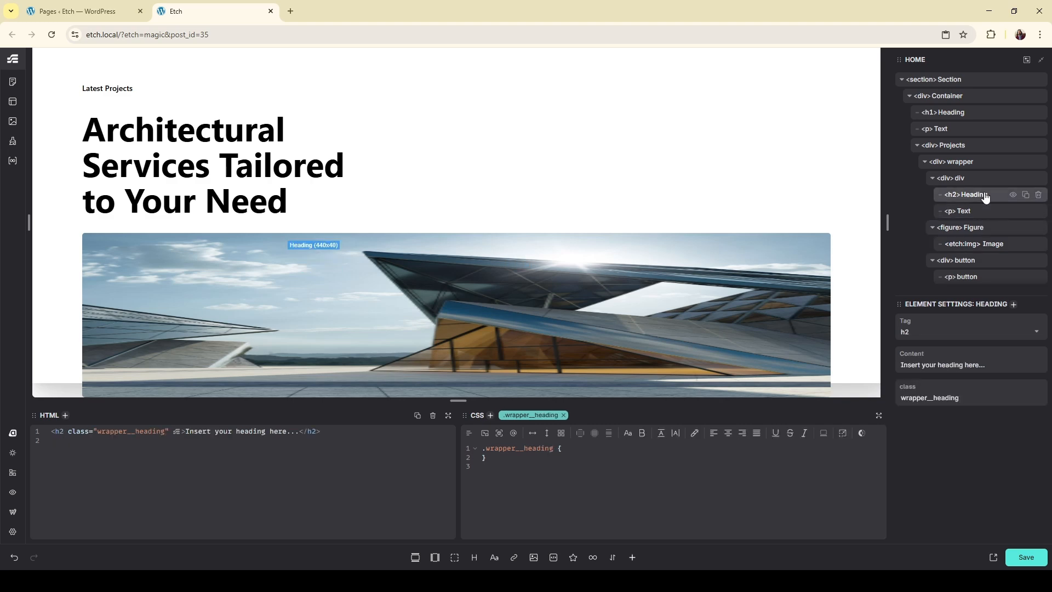
{"action": "left_click", "coordinate": [977, 178]}
{"action": "left_click", "coordinate": [980, 163]}
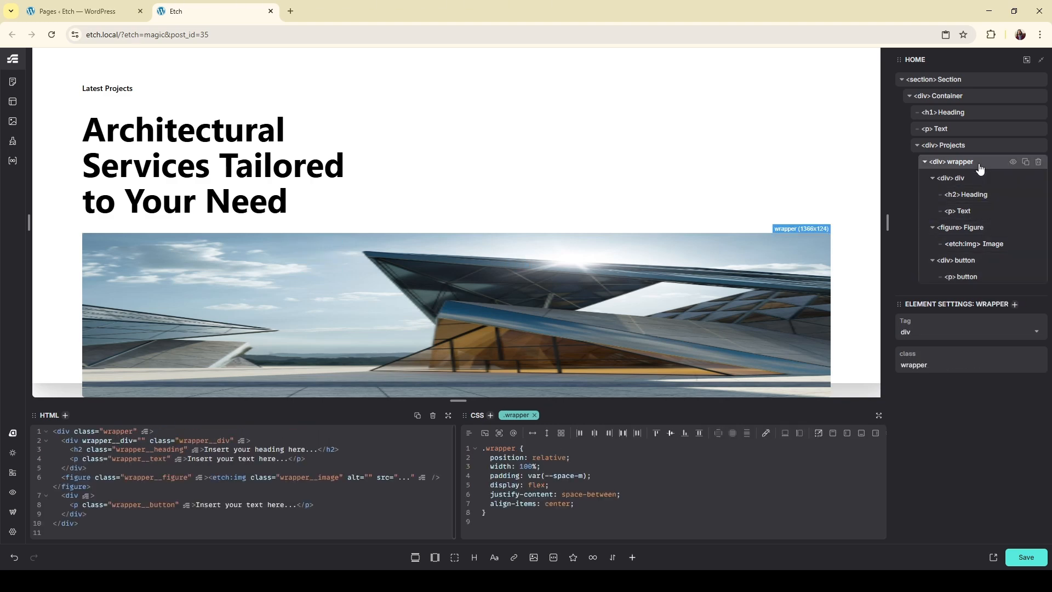
{"action": "left_click", "coordinate": [970, 227]}
Add width: 300px below the height rule in the project image's .wrapper__image class
{"action": "left_click", "coordinate": [975, 244]}
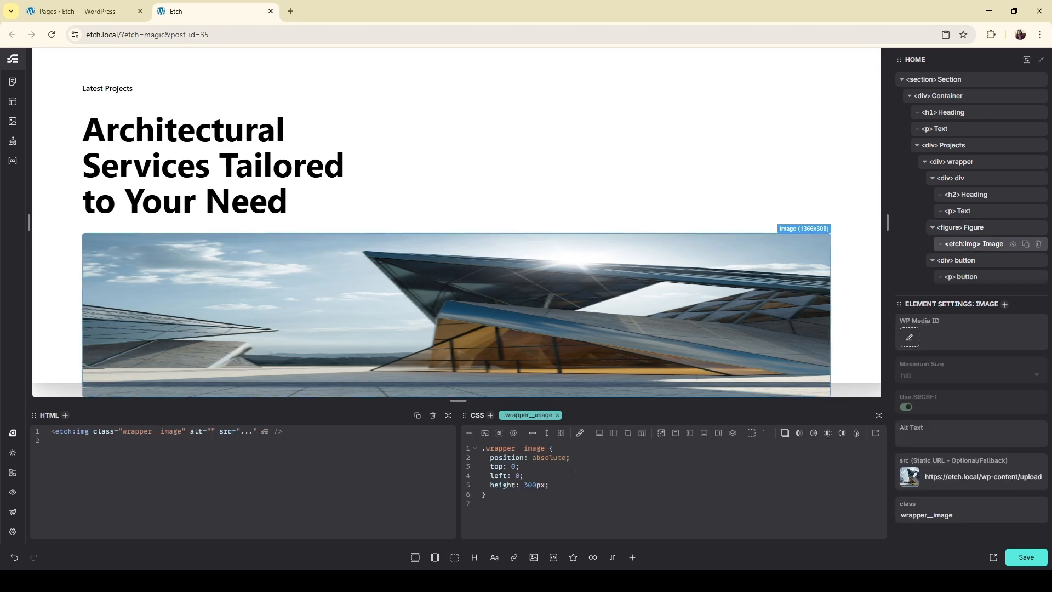
{"action": "left_click", "coordinate": [544, 470]}
{"action": "left_click", "coordinate": [555, 486]}
{"action": "type", "text": "wifht"}
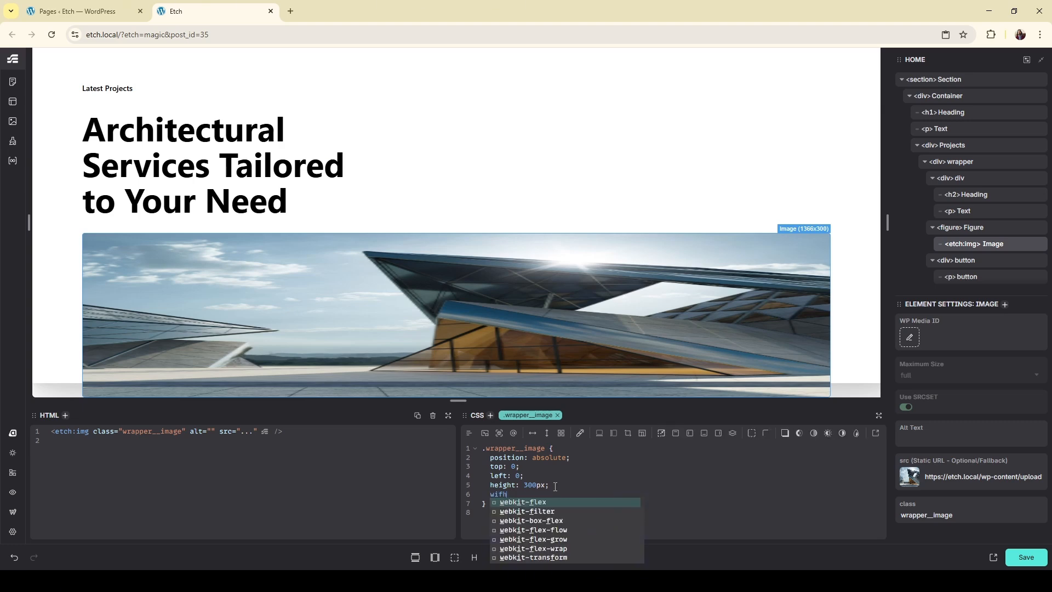
{"action": "key", "text": "BackSpace"}
{"action": "key", "text": "BackSpace"}
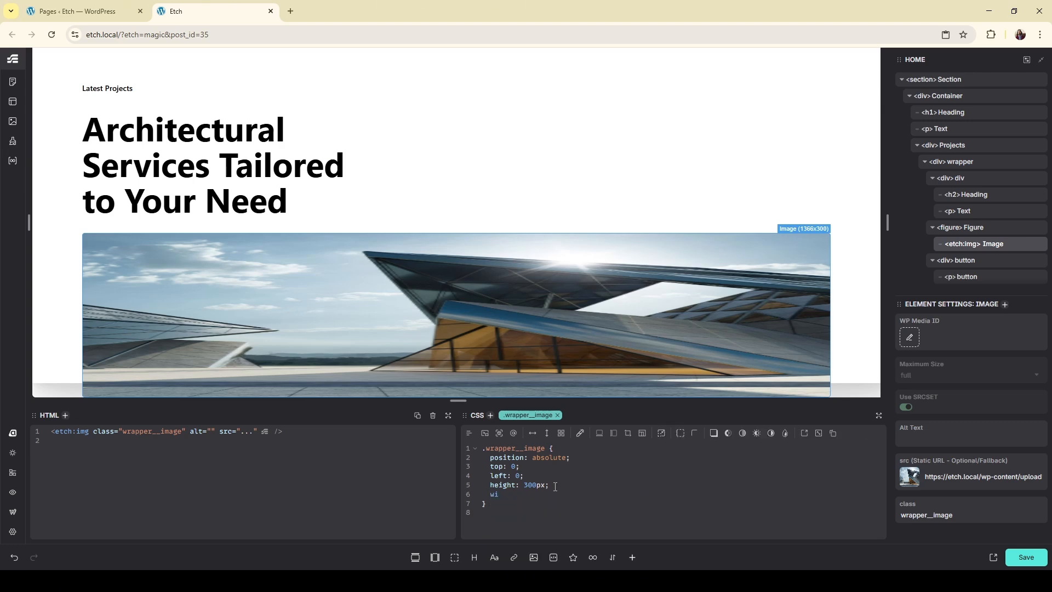
{"action": "type", "text": "dth"}
{"action": "key", "text": "Return"}
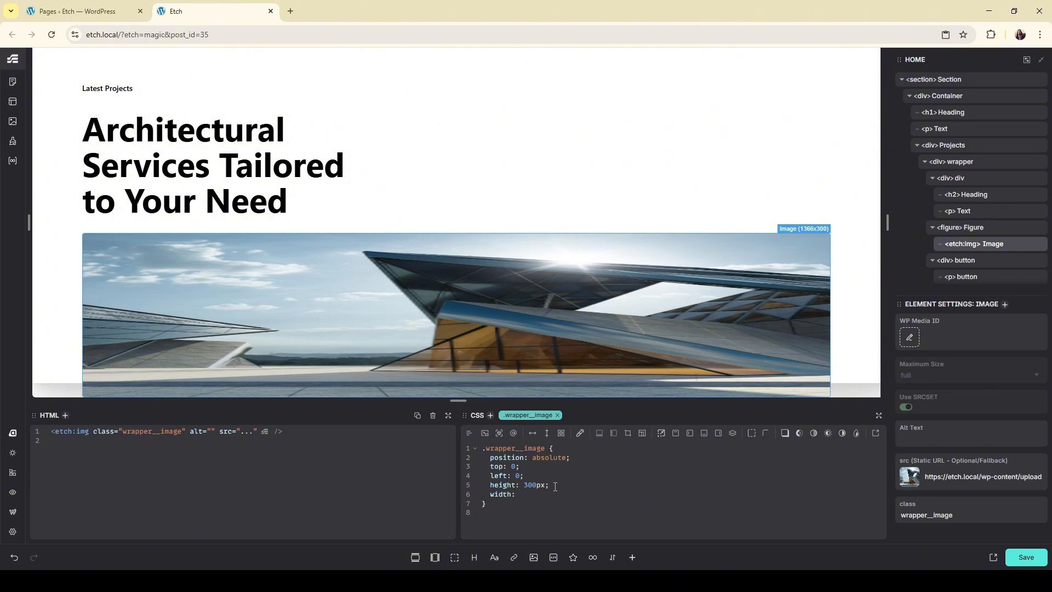
{"action": "type", "text": "300px"}
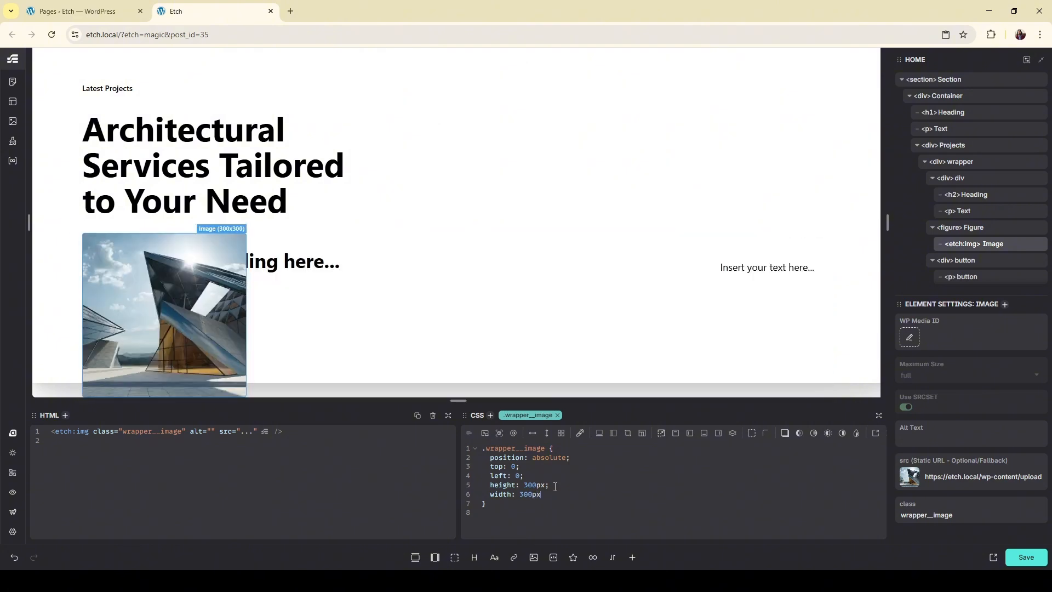
Set the project image's left offset to 50% in the .wrapper__image class
{"action": "double_click", "coordinate": [518, 476]}
{"action": "type", "text": "50"}
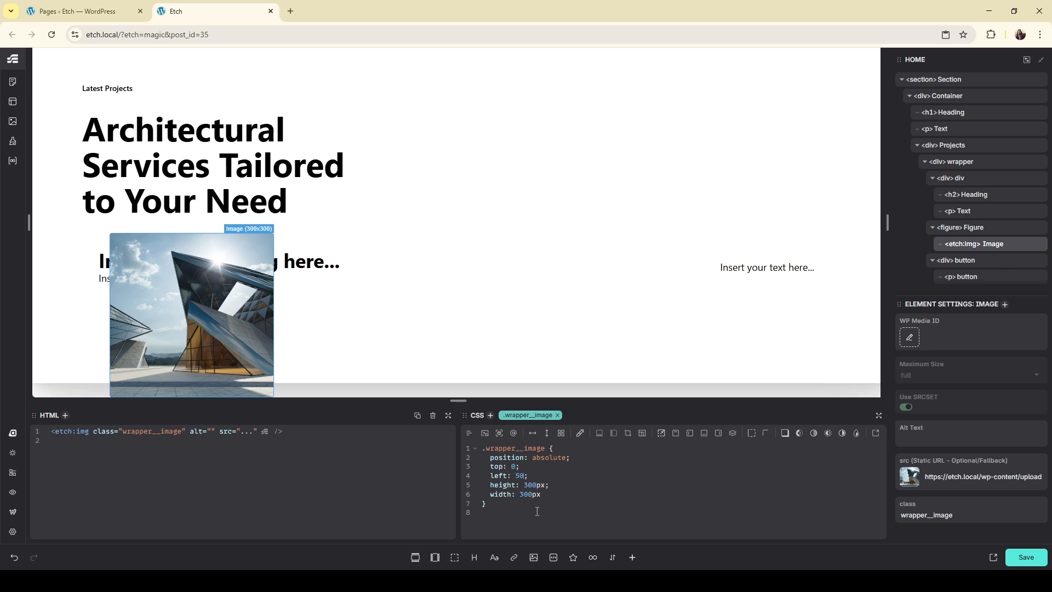
{"action": "type", "text": "%"}
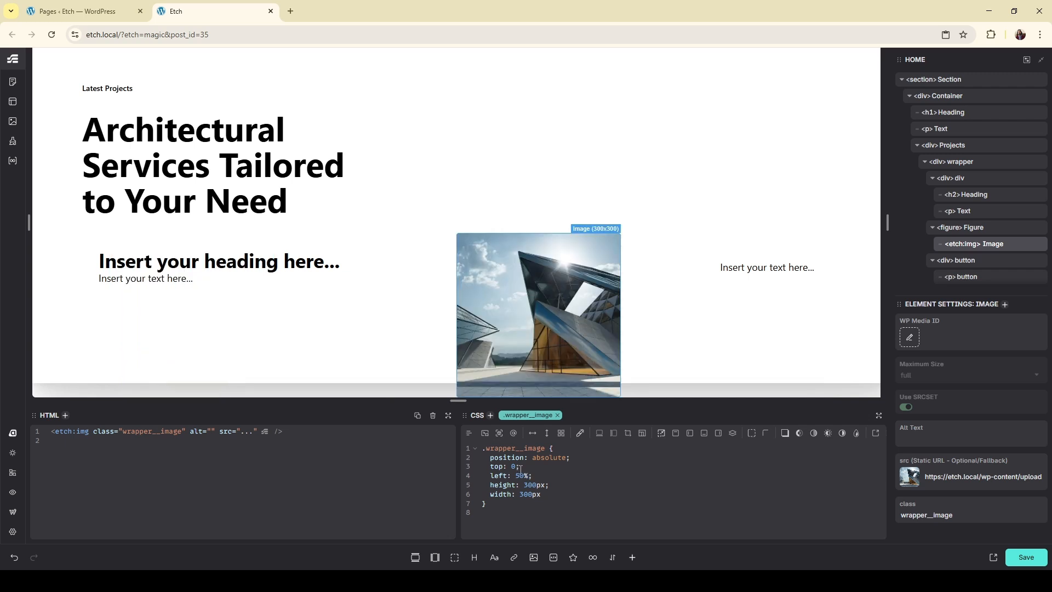
Set the project image's top offset to -50% in the .wrapper__image class
{"action": "left_click_drag", "start_coordinate": [517, 467], "coordinate": [513, 466]}
{"action": "type", "text": "-50%"}
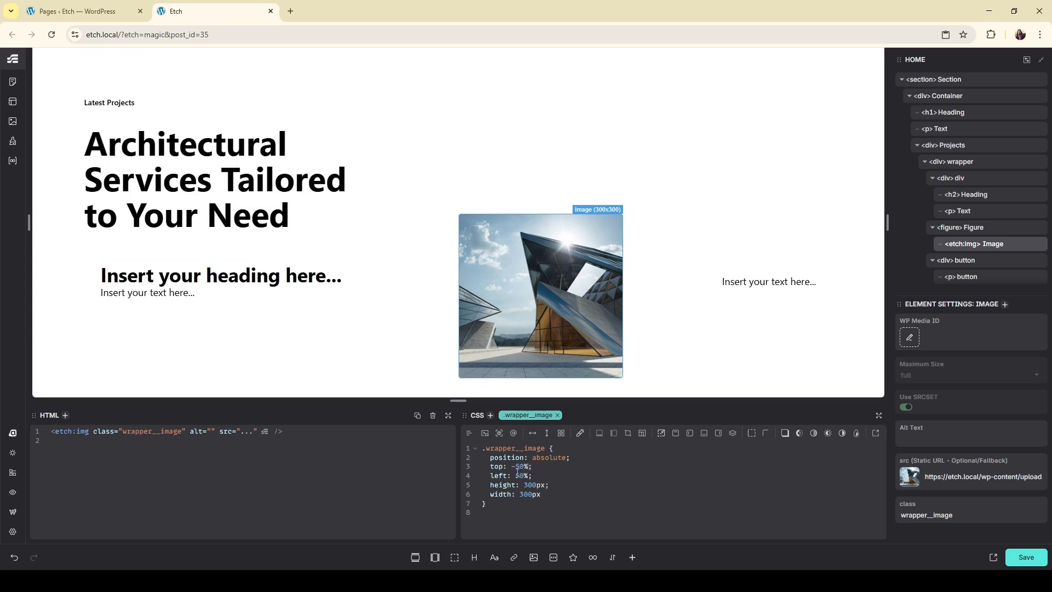
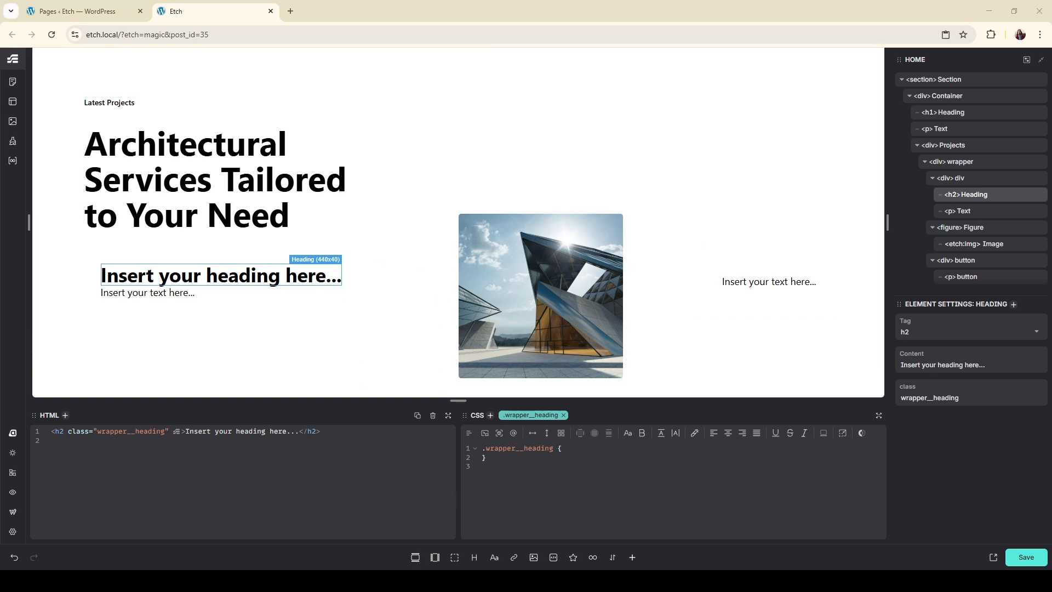
Replace the project row's heading with "Ashtar Villa" and the text below it with "We turn ideas into reality with innovative design"
{"action": "double_click", "coordinate": [250, 275]}
{"action": "key", "text": "ctrl+a"}
{"action": "type", "text": "Ashtar Villa"}
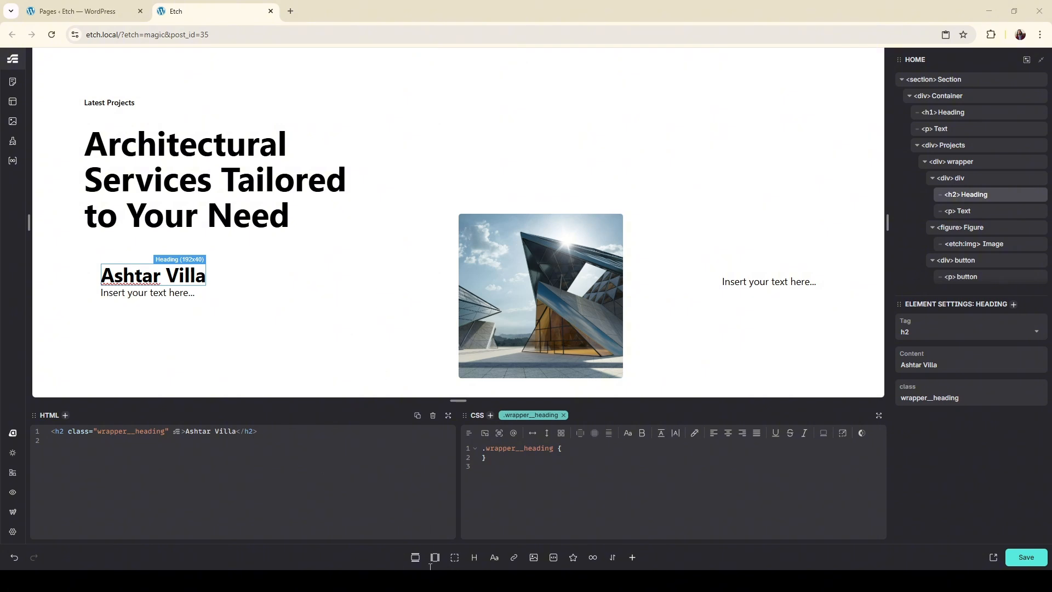
{"action": "double_click", "coordinate": [170, 293]}
{"action": "type", "text": "We turn ideas into reality with innovative design"}
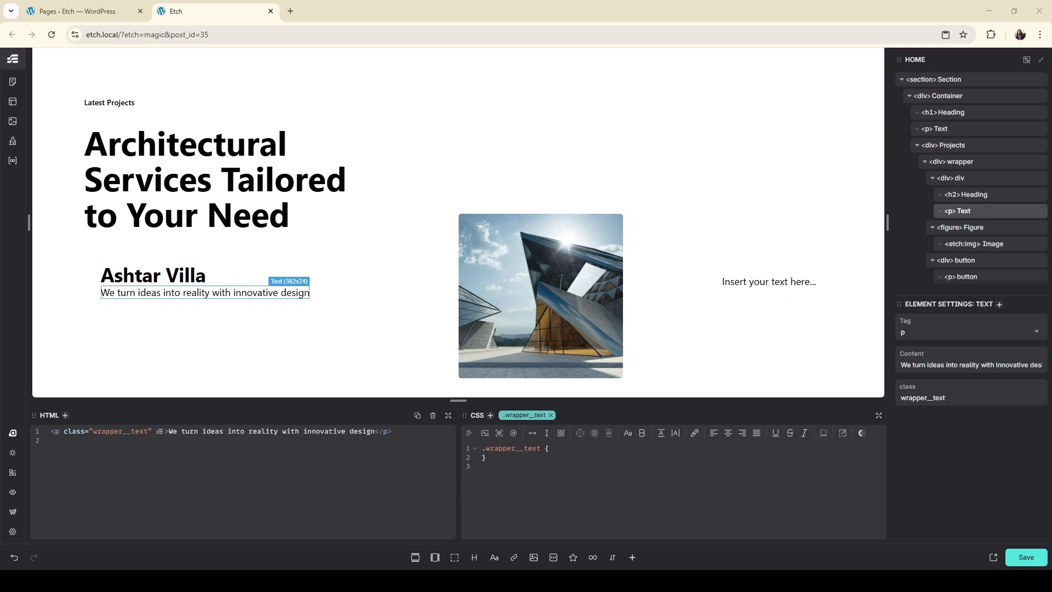
Change the placeholder text of the project row's button element to "Architecture"
{"action": "left_click", "coordinate": [808, 281]}
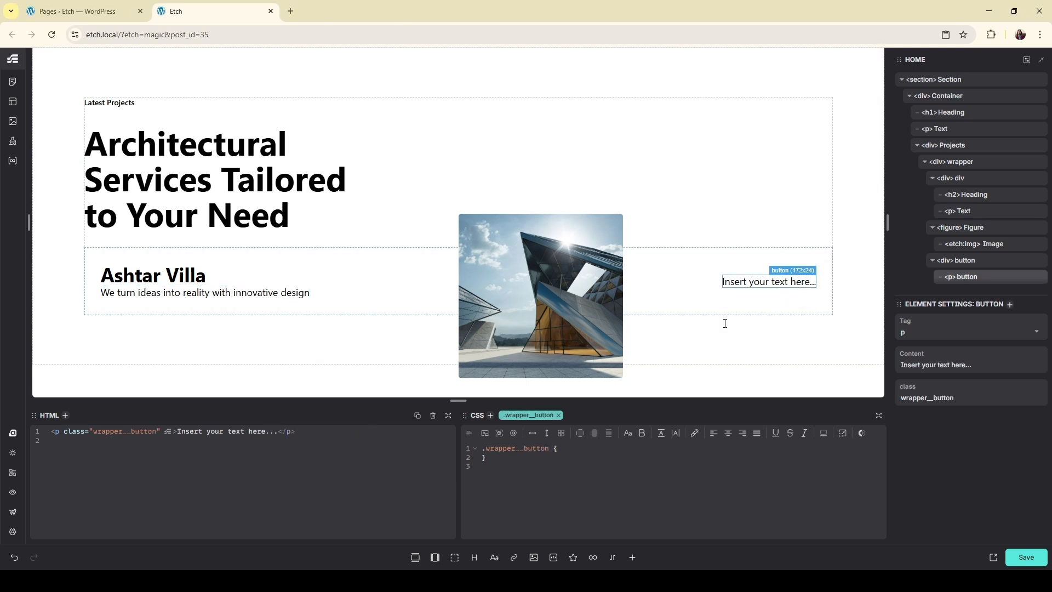
{"action": "triple_click", "coordinate": [772, 281]}
{"action": "type", "text": "Architecture"}
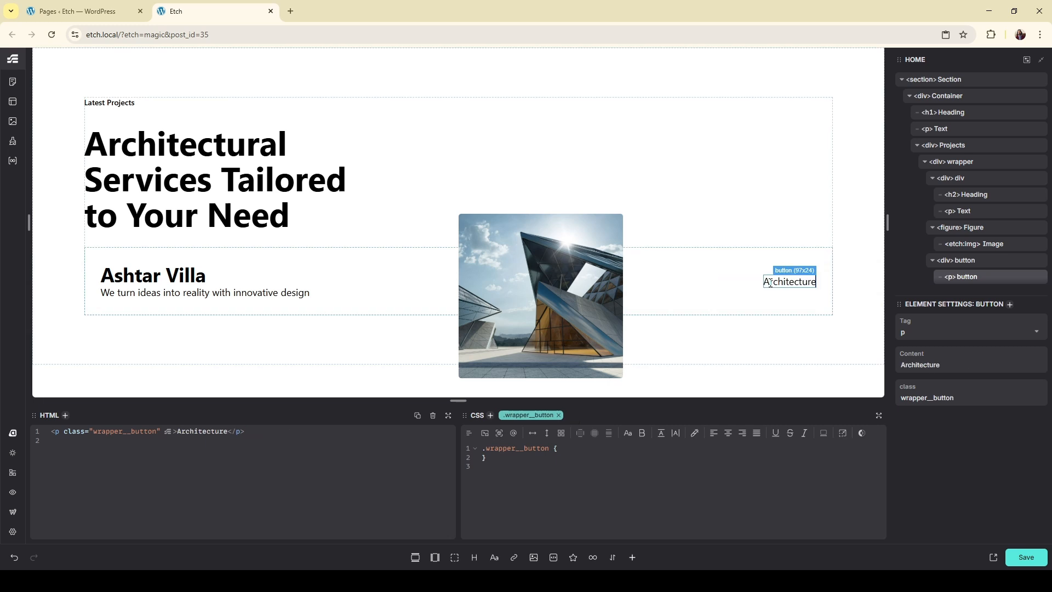
Change the HTML tag of the "Ashtar Villa" heading to h3
{"action": "left_click", "coordinate": [141, 271]}
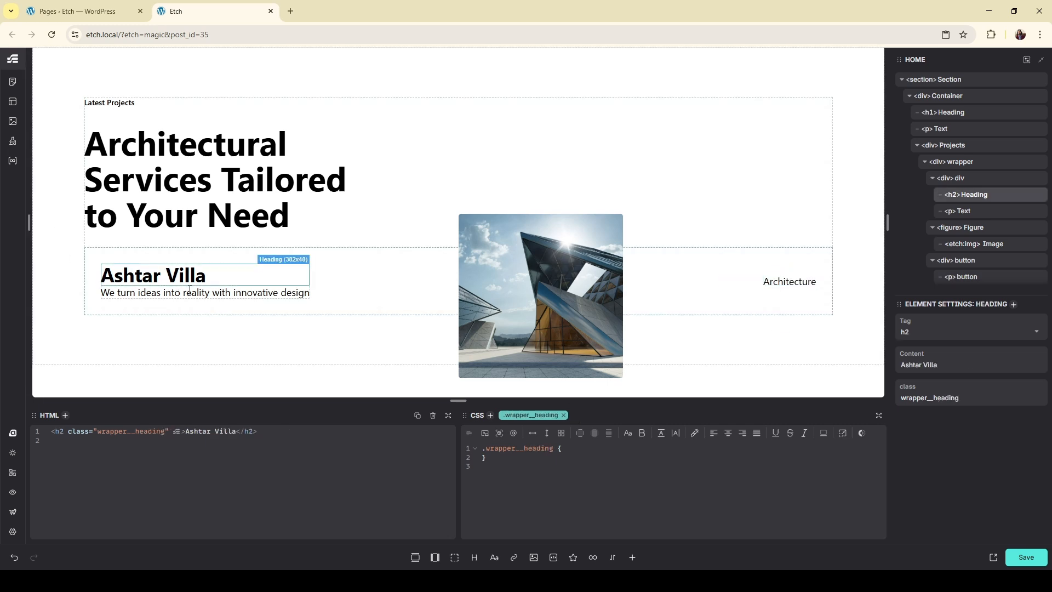
{"action": "left_click", "coordinate": [956, 333]}
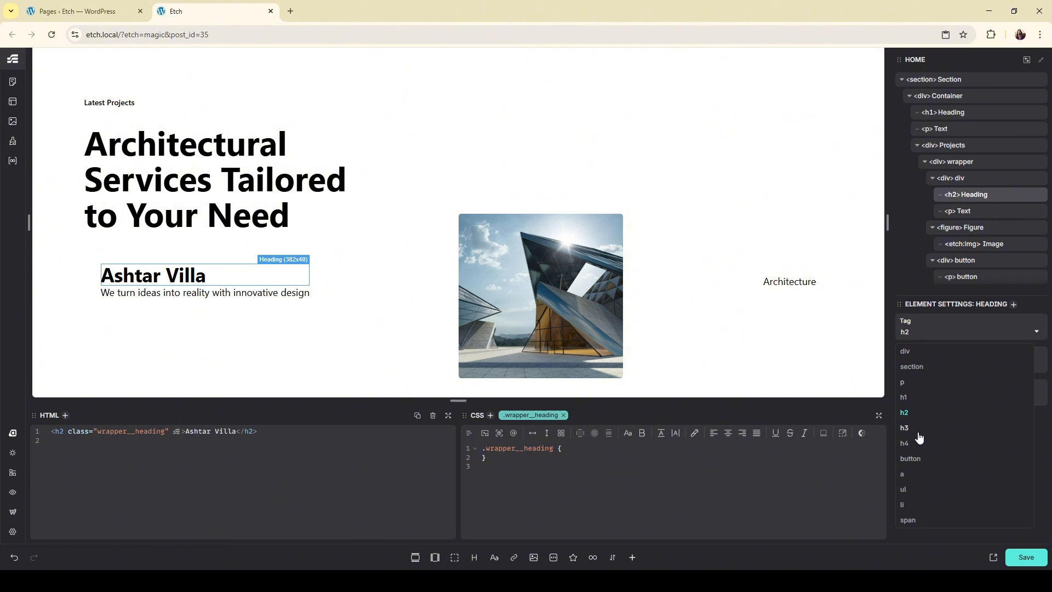
{"action": "left_click", "coordinate": [905, 443]}
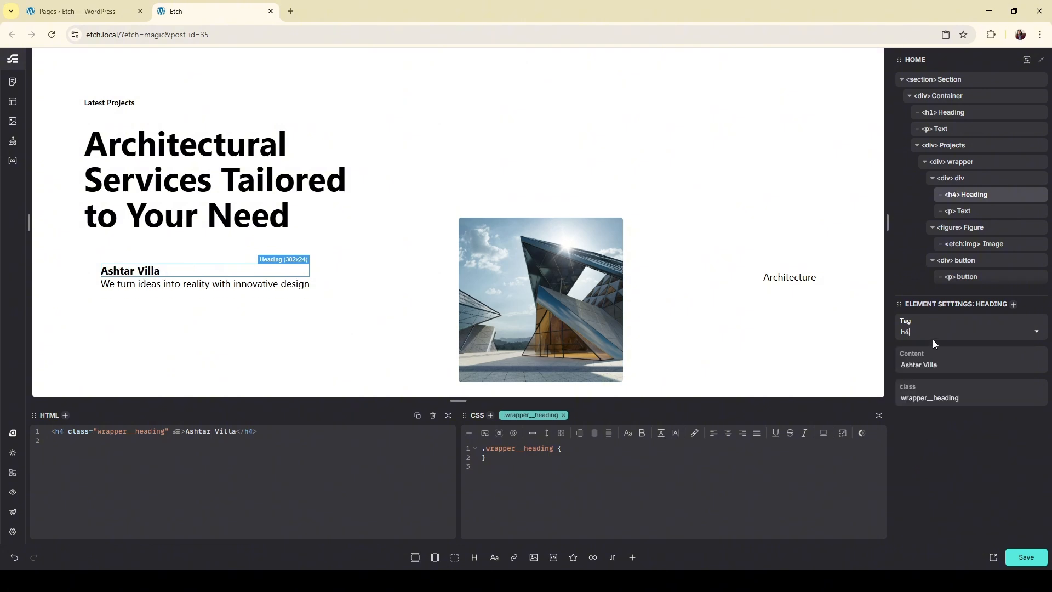
{"action": "left_click", "coordinate": [932, 339]}
{"action": "left_click", "coordinate": [916, 424]}
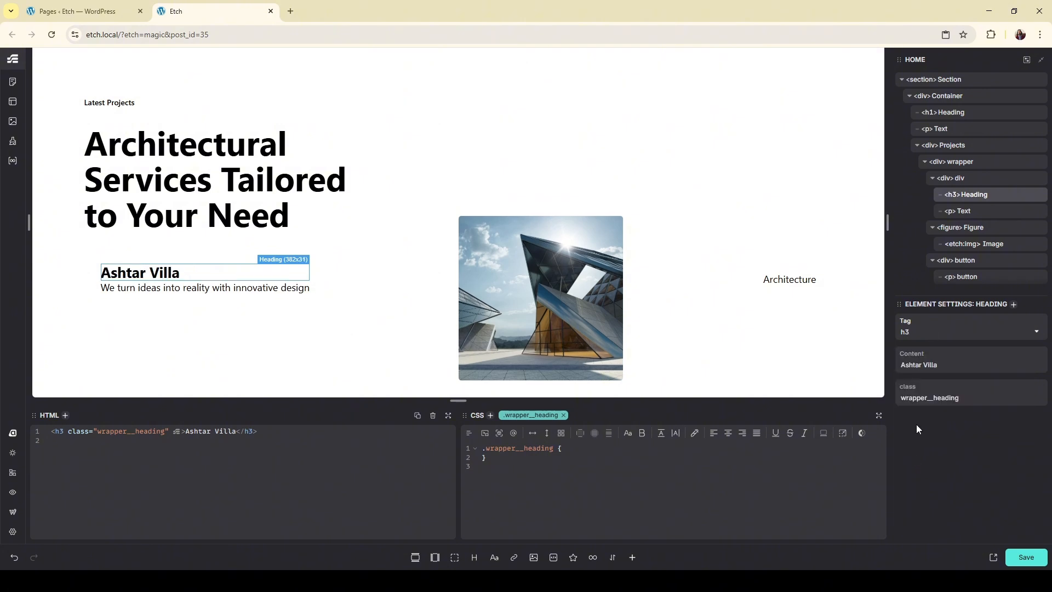
Try a font-weight of 500 on the project description's .wrapper__text class, and remove it again
{"action": "left_click", "coordinate": [197, 281]}
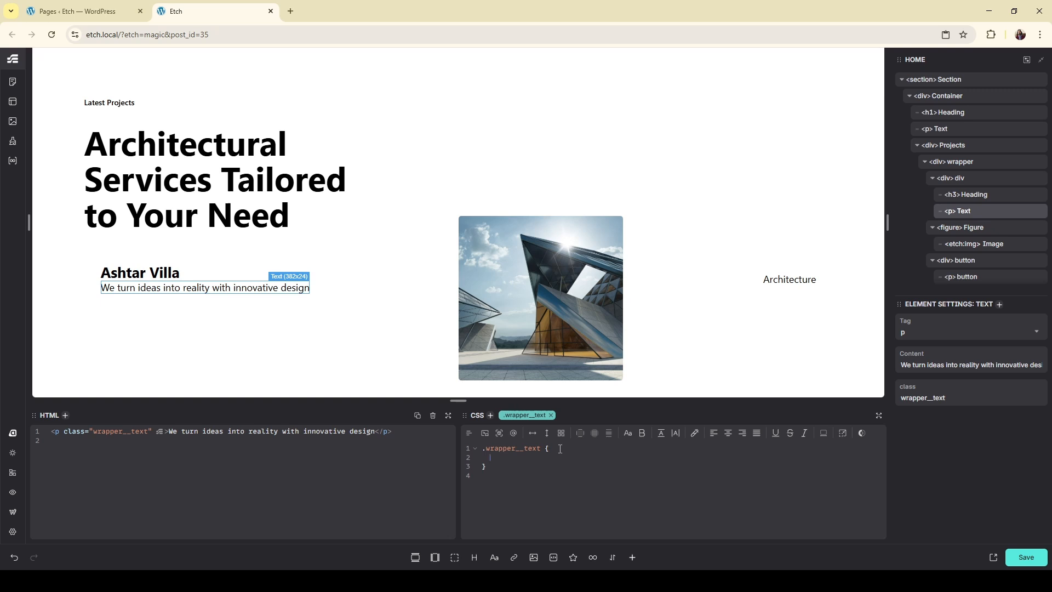
{"action": "type", "text": "font"}
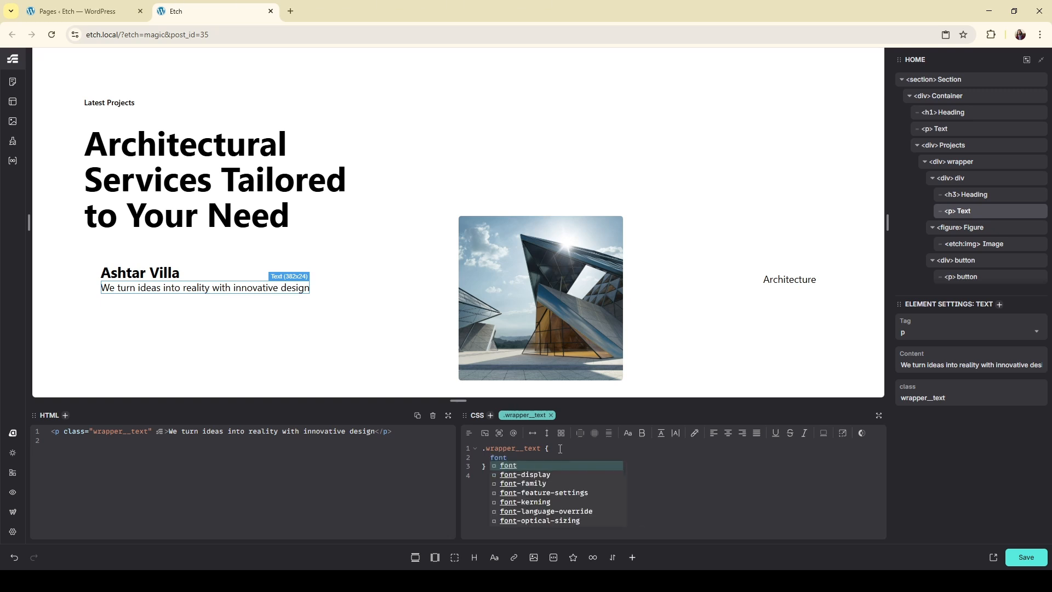
{"action": "type", "text": "-we"}
{"action": "key", "text": "Return"}
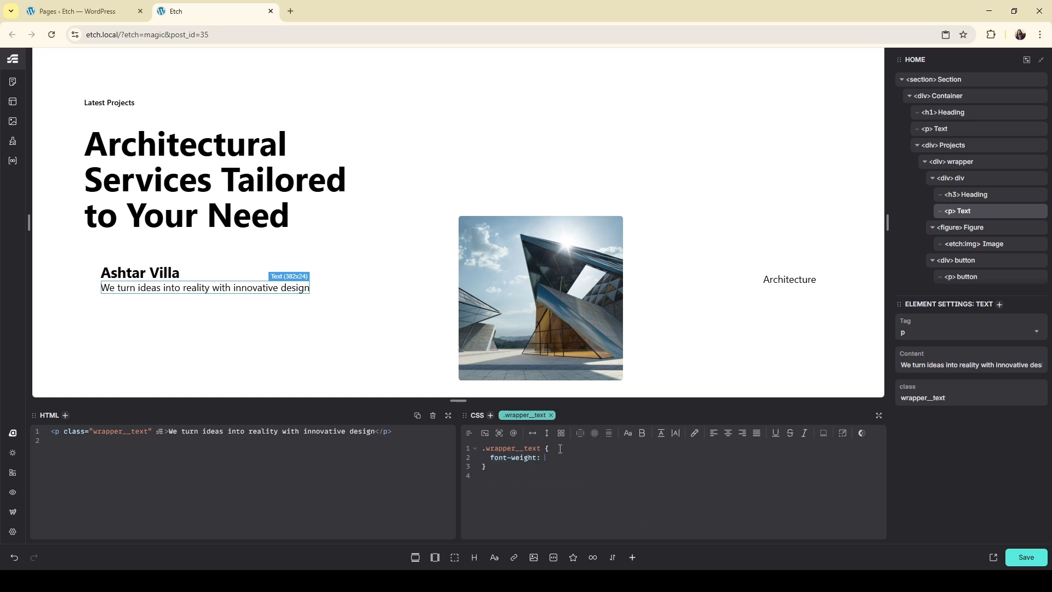
{"action": "type", "text": "500"}
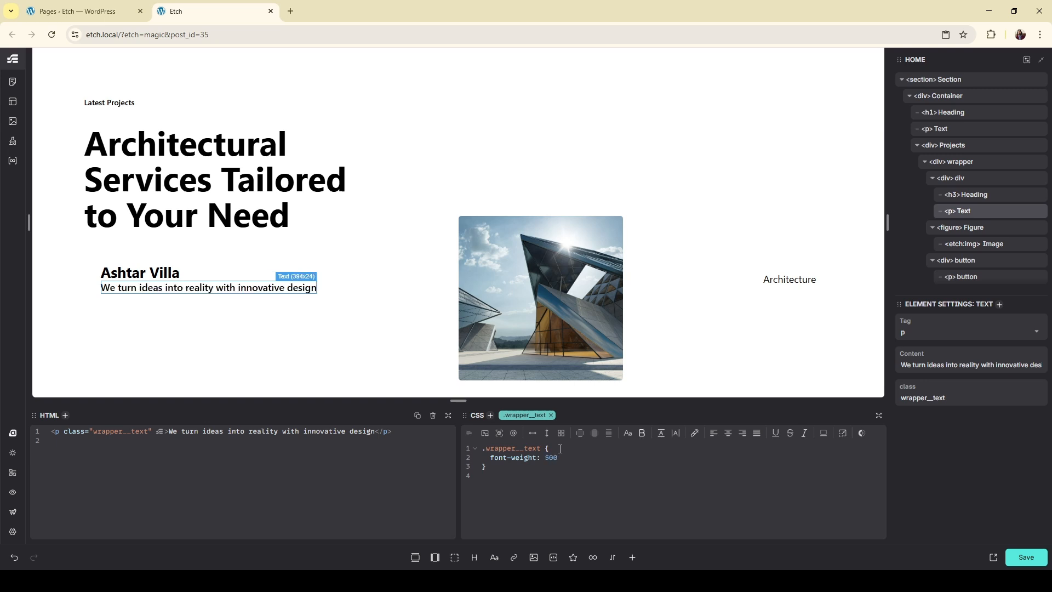
{"action": "key", "text": "BackSpace"}
{"action": "key", "text": "BackSpace"}
{"action": "key", "text": "BackSpace"}
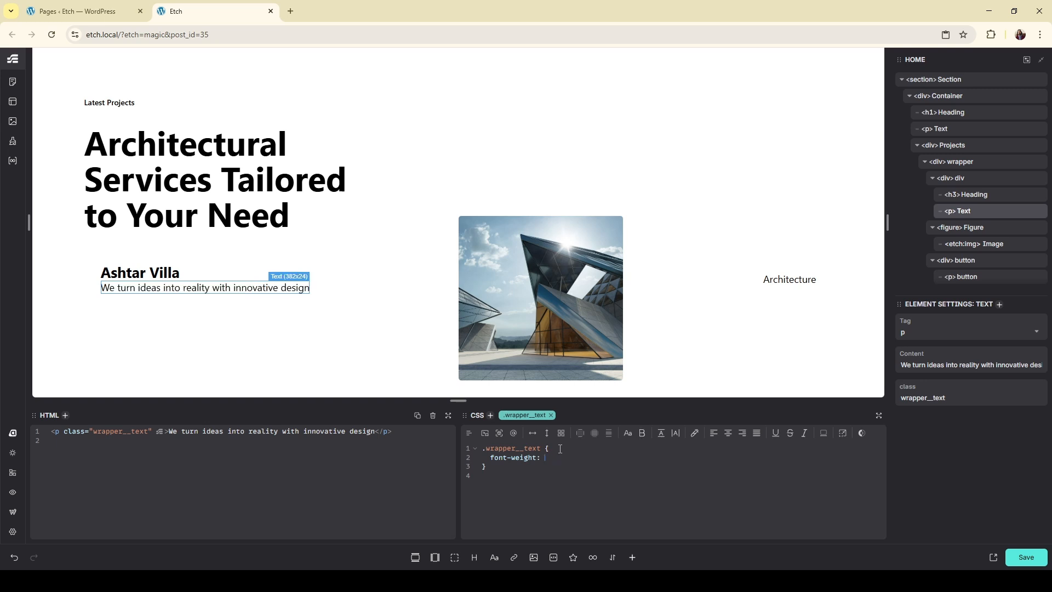
{"action": "key", "text": "BackSpace"}
{"action": "key", "text": "BackSpace"}
{"action": "key", "text": "BackSpace"}
{"action": "key", "text": "BackSpace"}
{"action": "key", "text": "BackSpace"}
{"action": "key", "text": "BackSpace"}
{"action": "key", "text": "BackSpace"}
{"action": "key", "text": "BackSpace"}
{"action": "key", "text": "BackSpace"}
{"action": "key", "text": "BackSpace"}
Try a font-size of 15 on the project description's .wrapper__text class, and delete the rule again
{"action": "type", "text": "t-"}
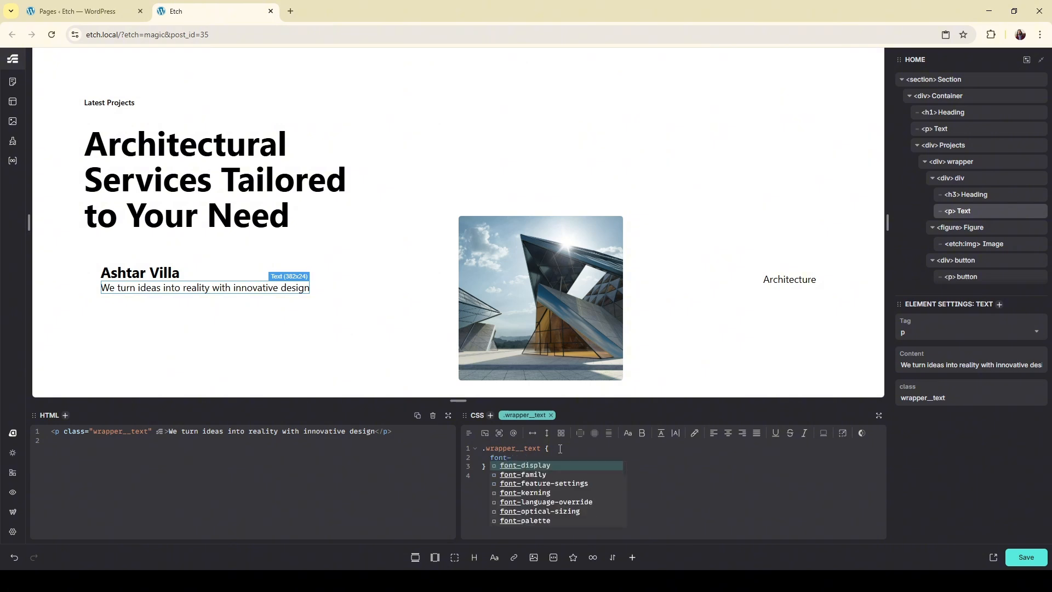
{"action": "type", "text": "size:"}
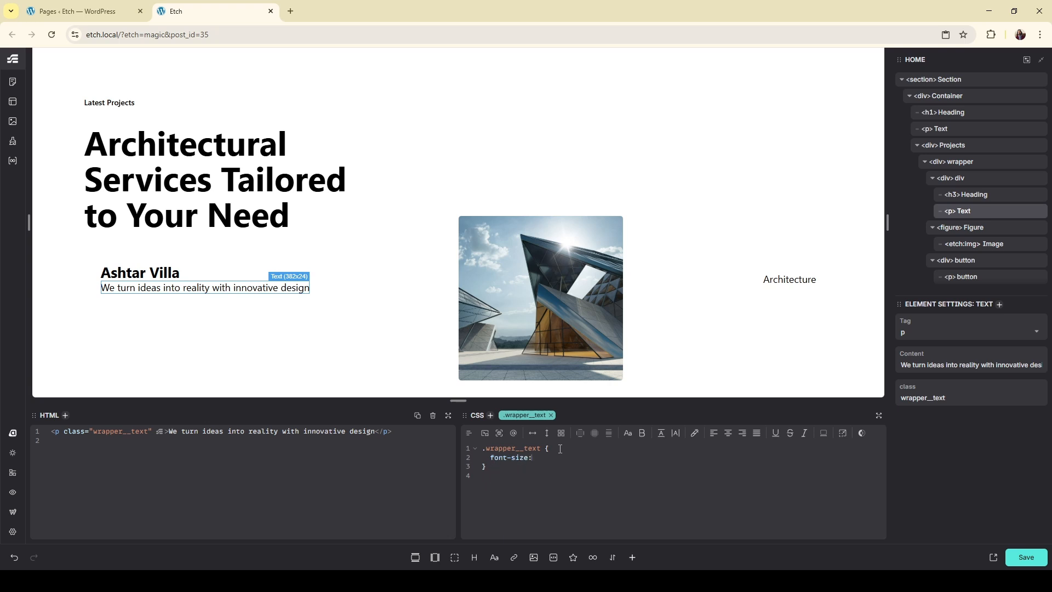
{"action": "type", "text": "15"}
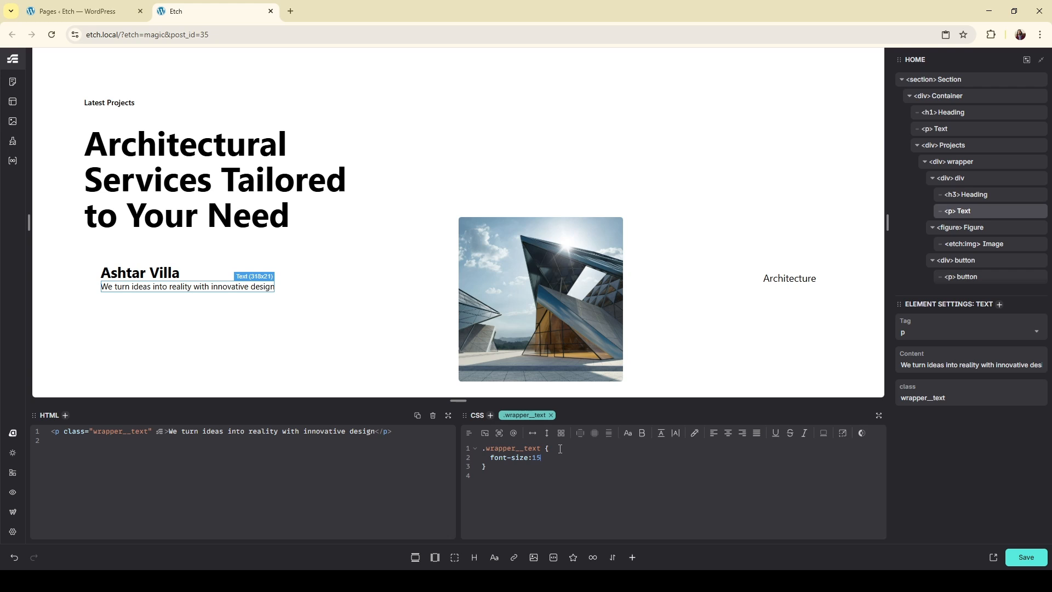
{"action": "key", "text": "BackSpace"}
{"action": "key", "text": "BackSpace"}
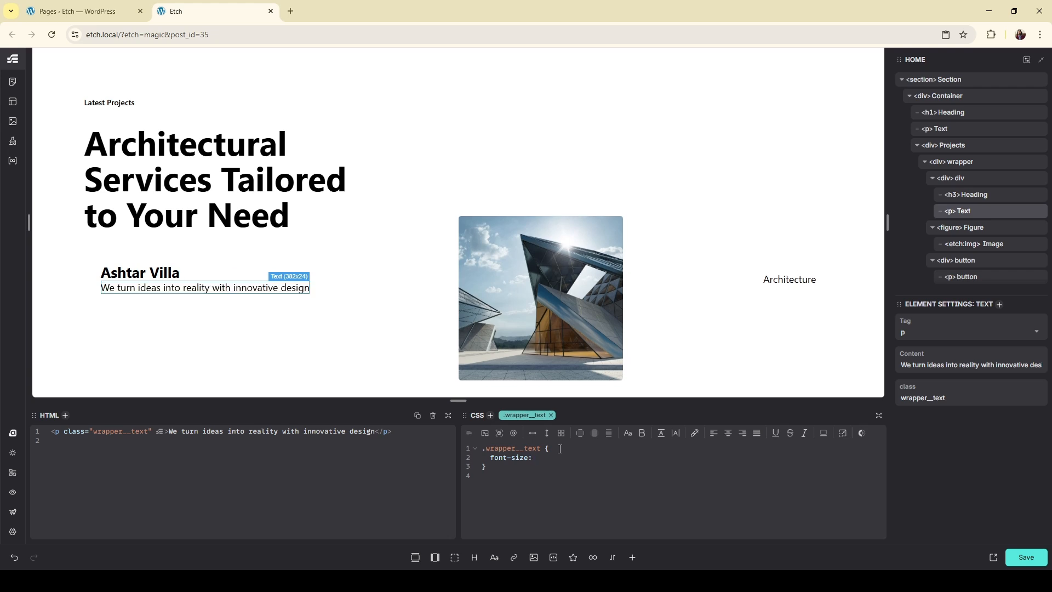
{"action": "key", "text": "BackSpace"}
{"action": "key", "text": "BackSpace"}
{"action": "key", "text": "BackSpace"}
{"action": "key", "text": "BackSpace"}
{"action": "key", "text": "BackSpace"}
{"action": "key", "text": "BackSpace"}
{"action": "key", "text": "BackSpace"}
{"action": "key", "text": "BackSpace"}
{"action": "key", "text": "BackSpace"}
{"action": "type", "text": "width"}
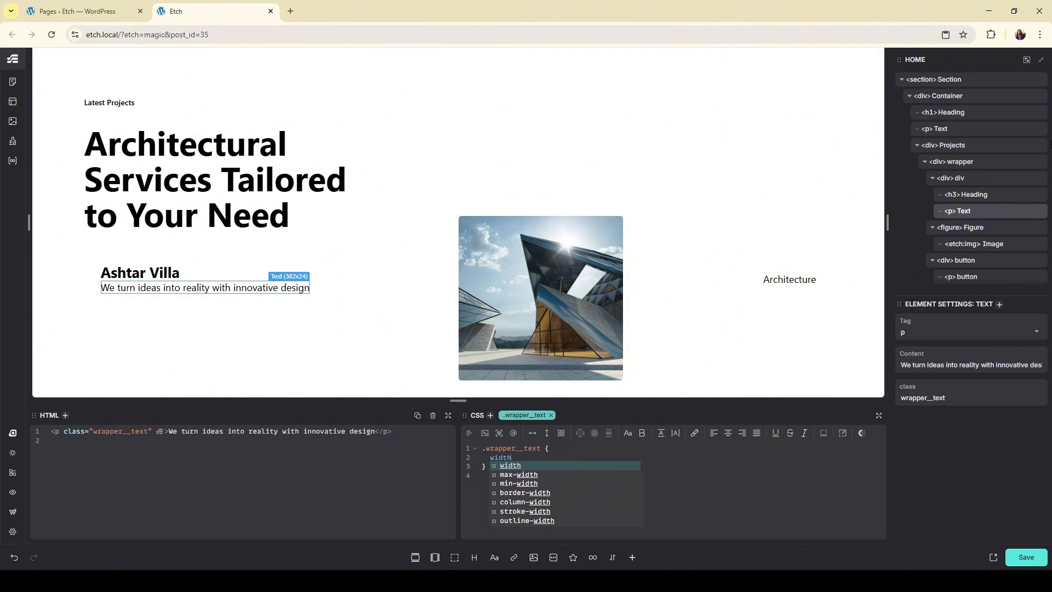
{"action": "triple_click", "coordinate": [523, 455]}
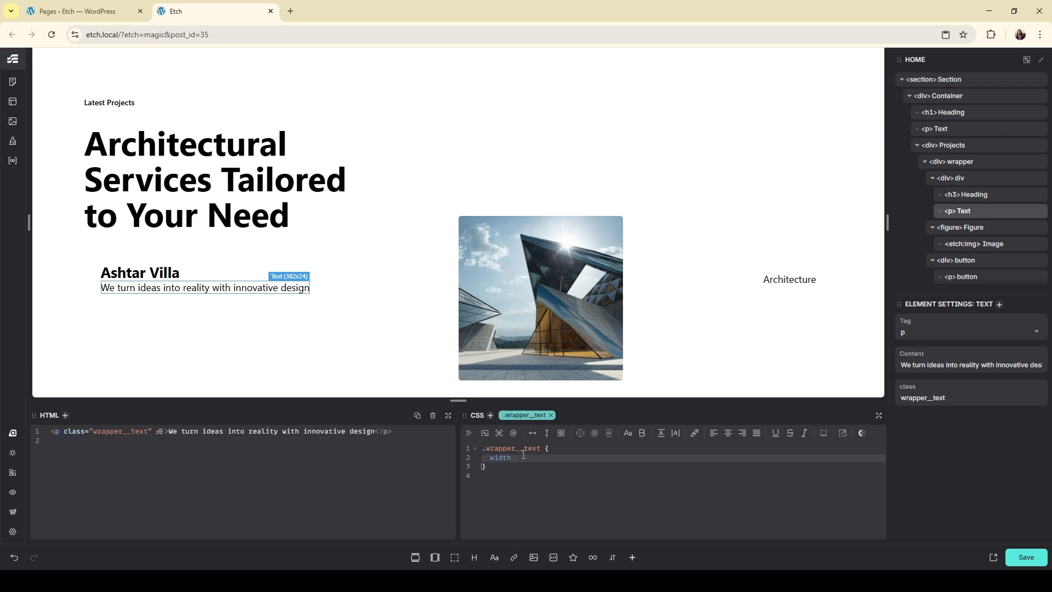
{"action": "key", "text": "BackSpace"}
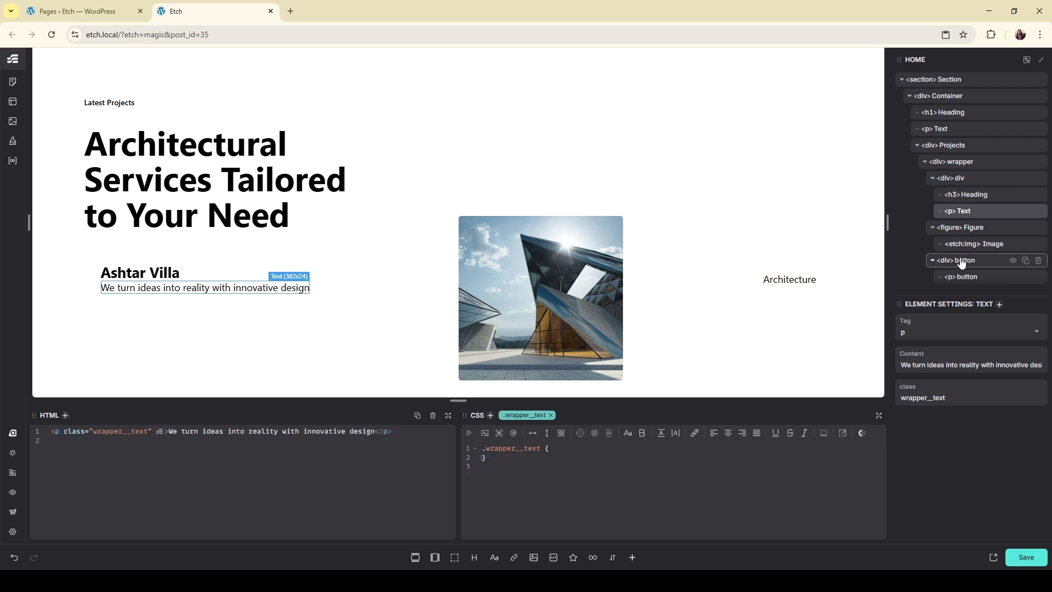
Give the div around the project heading and description a width of 30ch in the .wrapper__div class
{"action": "left_click", "coordinate": [975, 185]}
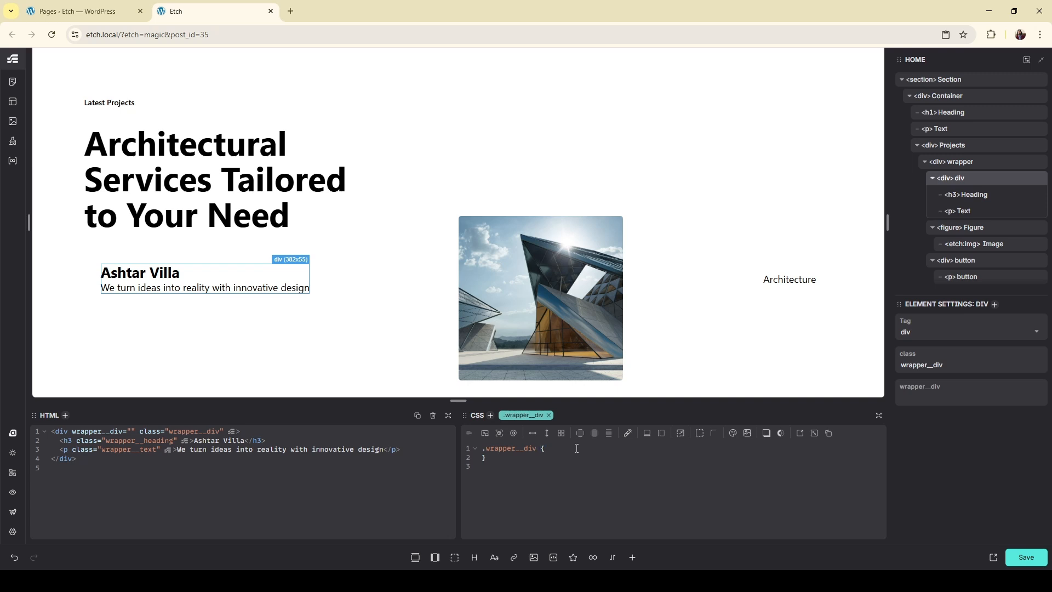
{"action": "type", "text": "widt"}
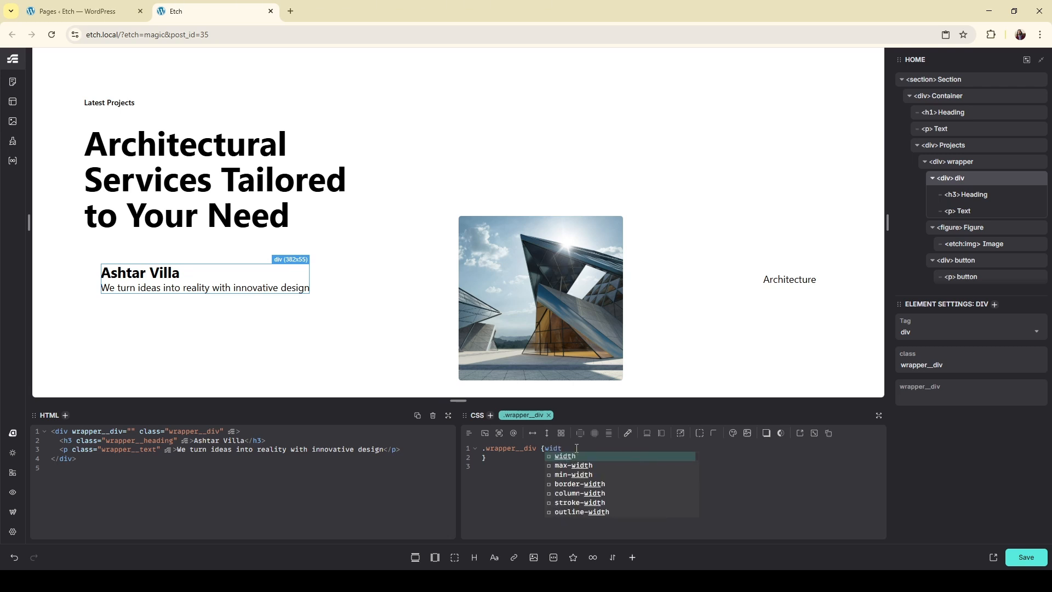
{"action": "key", "text": "Return"}
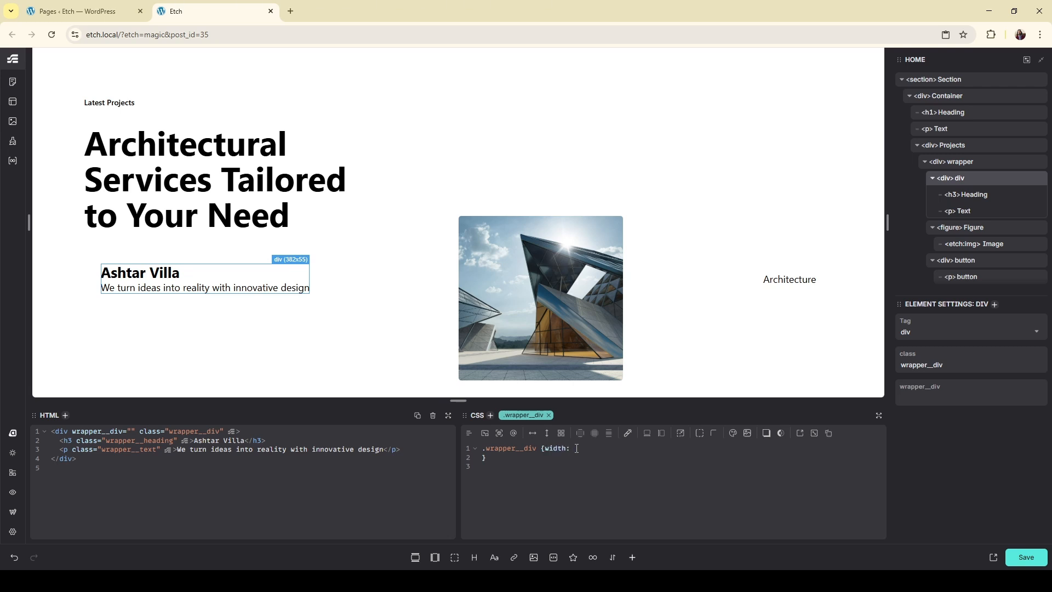
{"action": "type", "text": "20ch"}
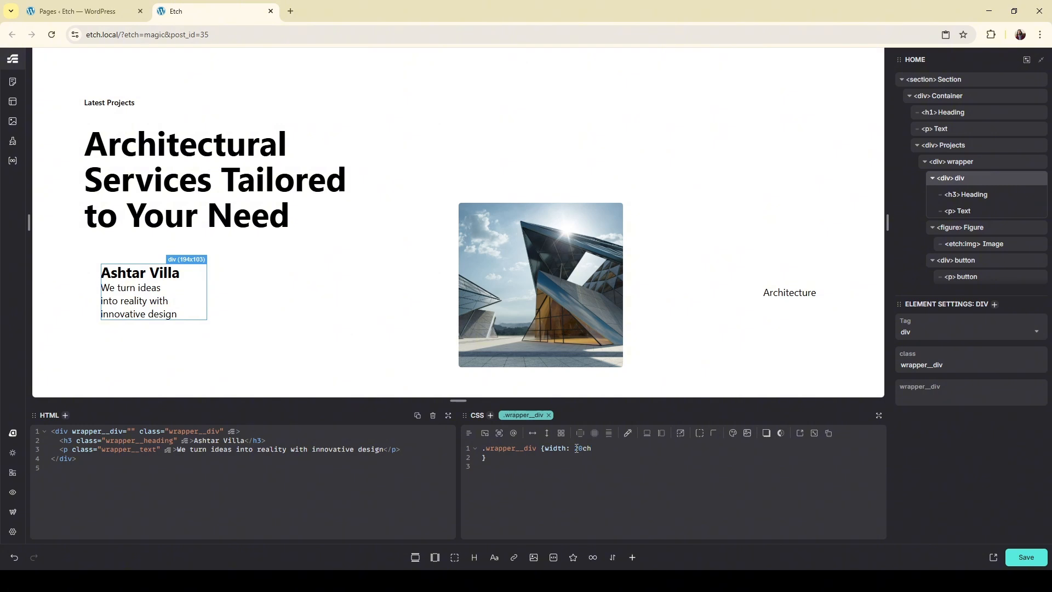
{"action": "key", "text": "BackSpace"}
{"action": "key", "text": "BackSpace"}
{"action": "key", "text": "BackSpace"}
{"action": "key", "text": "BackSpace"}
{"action": "type", "text": "30ch"}
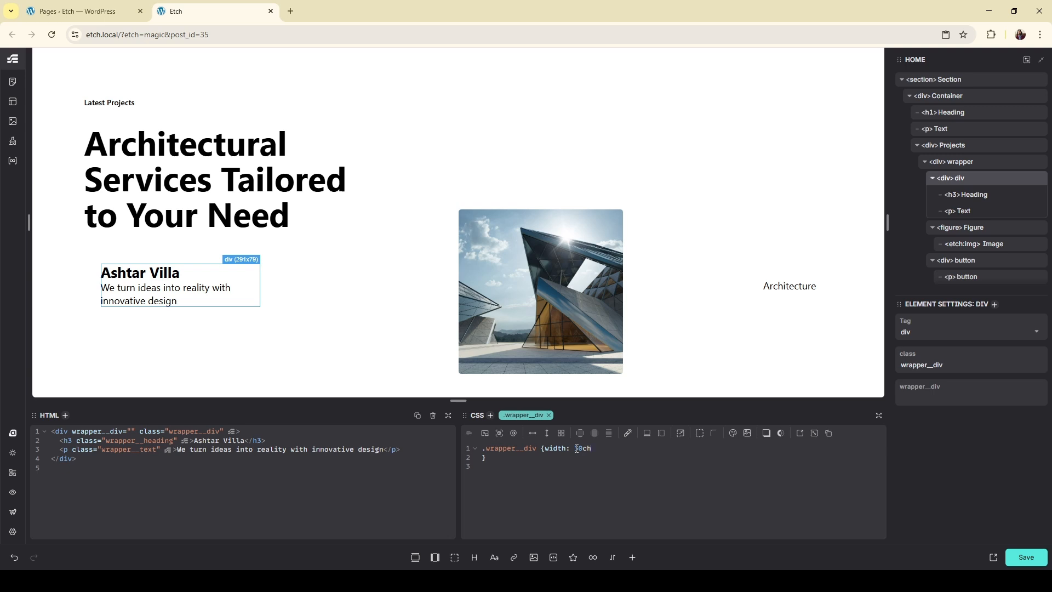
{"action": "type", "text": ";"}
Add text-wrap: balance to the project description's .wrapper__text class and save the page
{"action": "left_click", "coordinate": [967, 212]}
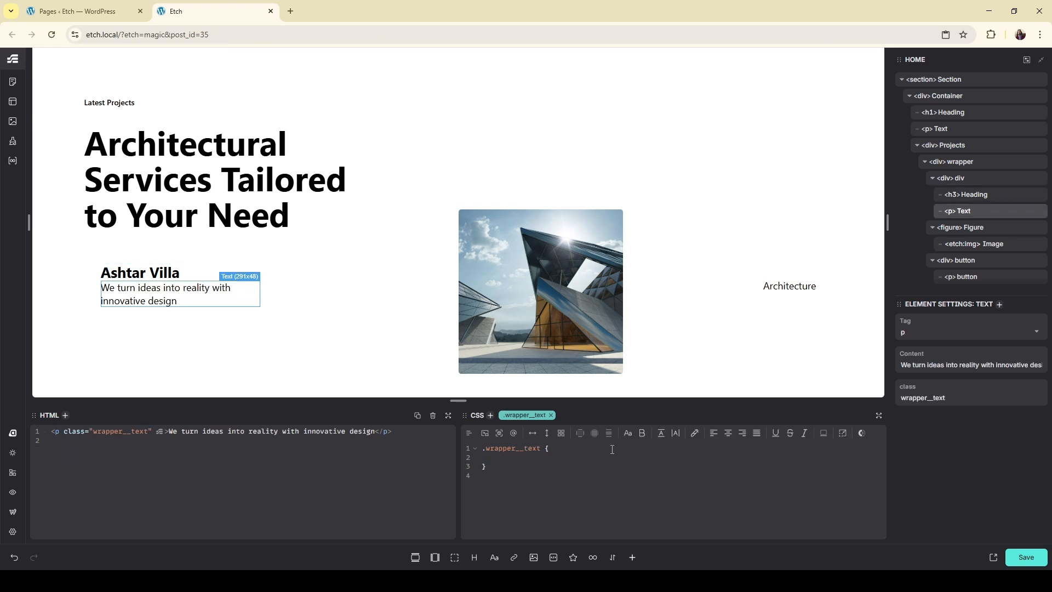
{"action": "type", "text": "te"}
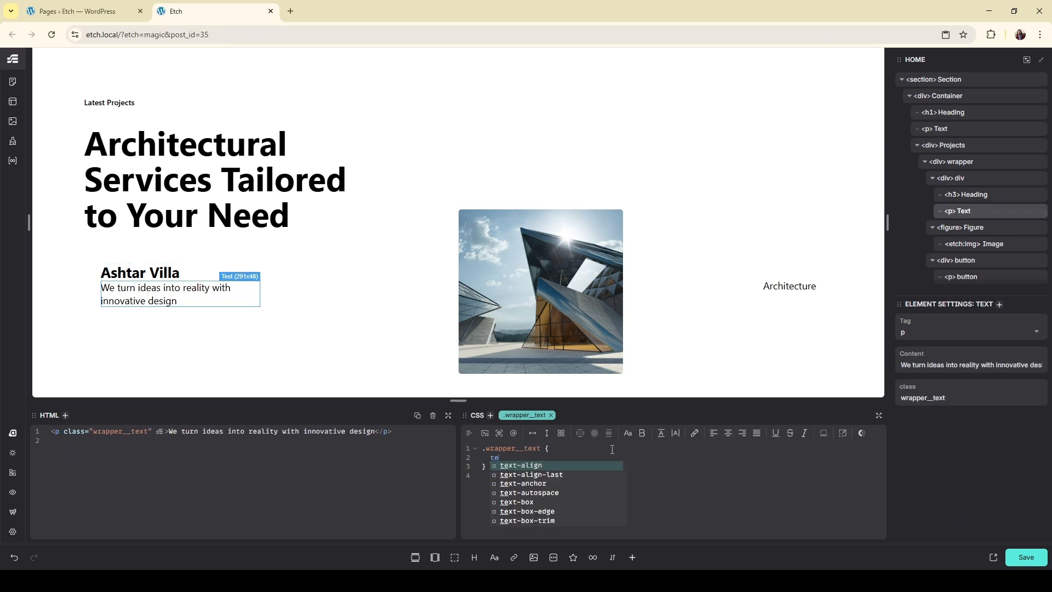
{"action": "type", "text": "xt-wr"}
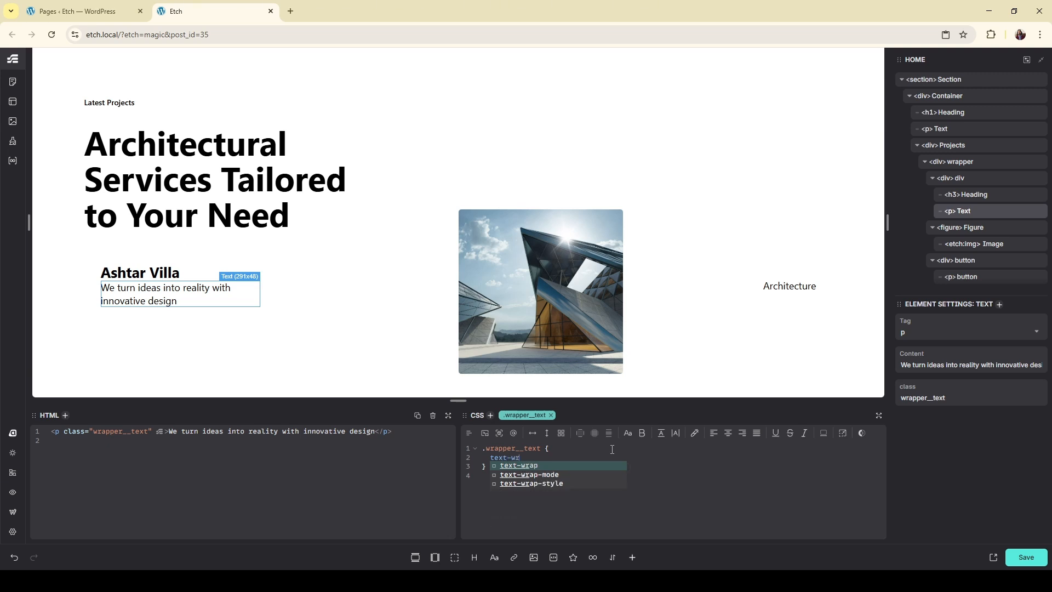
{"action": "key", "text": "Return"}
{"action": "type", "text": "bala"}
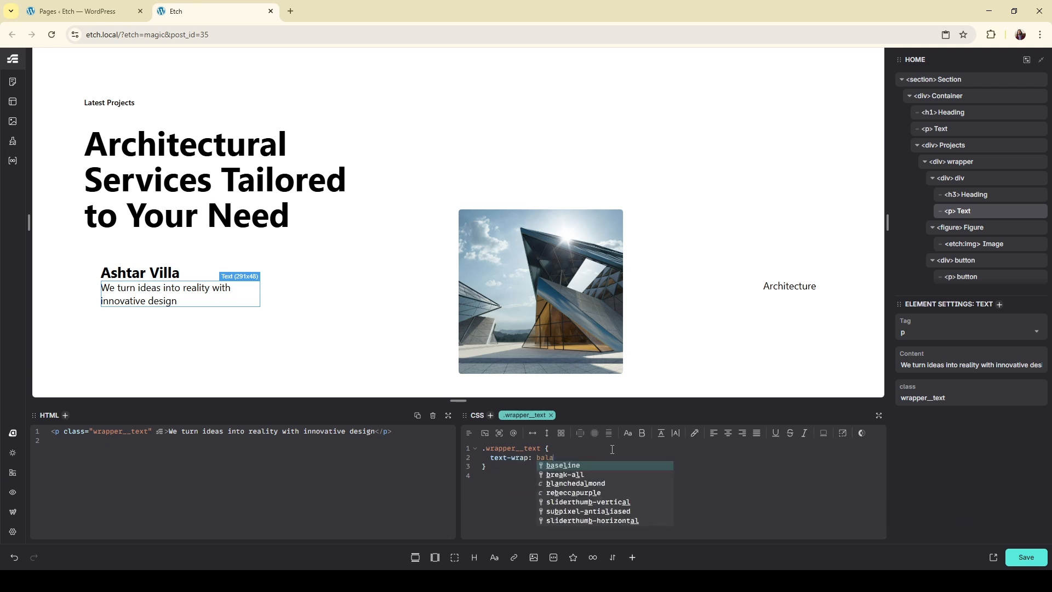
{"action": "key", "text": "Return"}
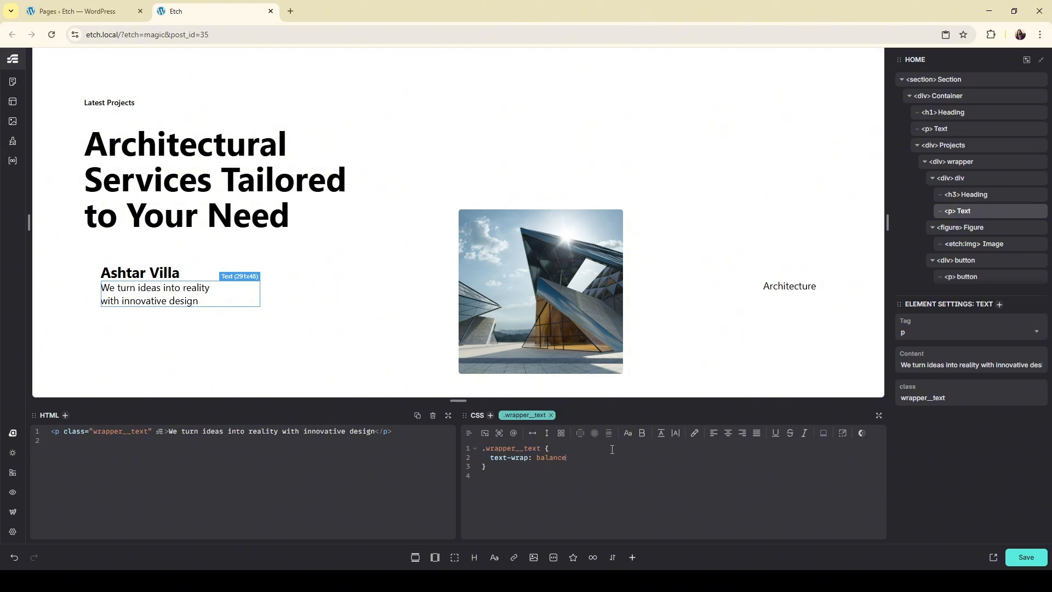
{"action": "key", "text": "ctrl+s"}
Add font-weight: 500 below the text-wrap rule in the .wrapper__text class and save the page
{"action": "type", "text": "font-wwr"}
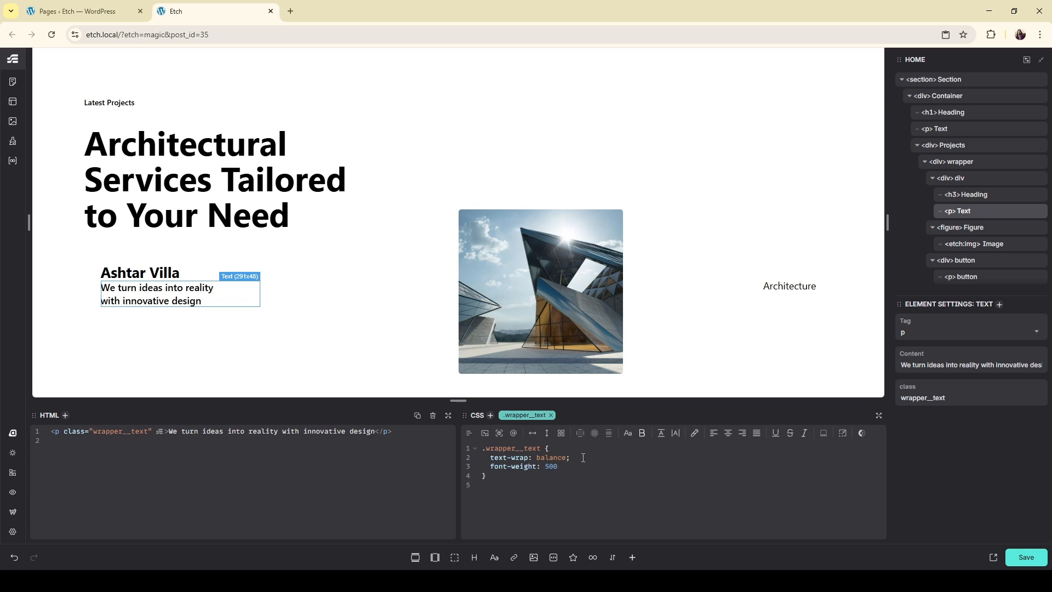
{"action": "type", "text": ";"}
{"action": "key", "text": "ctrl+s"}
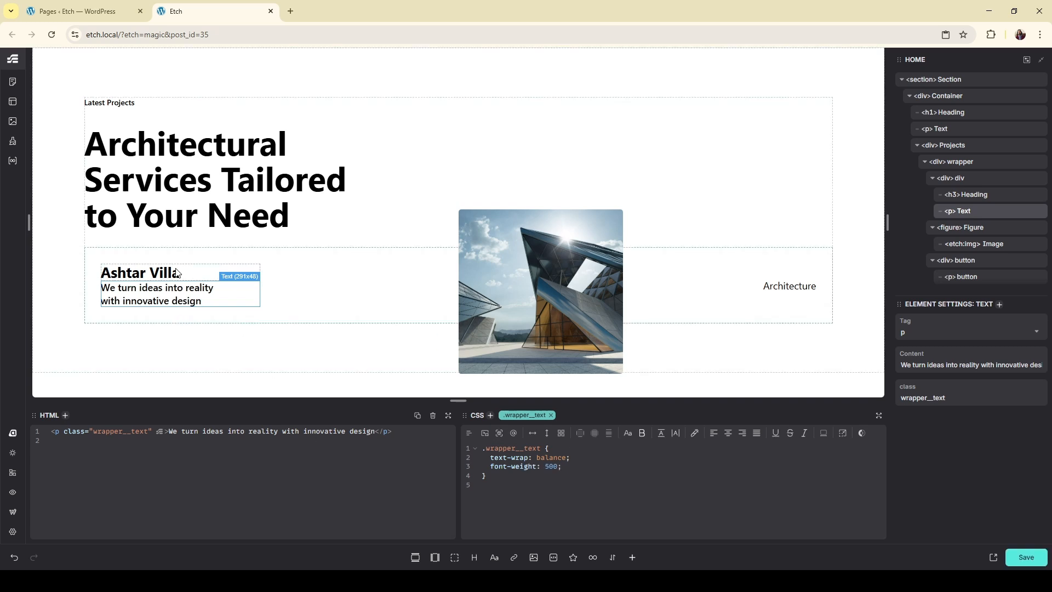
{"action": "left_click", "coordinate": [412, 581]}
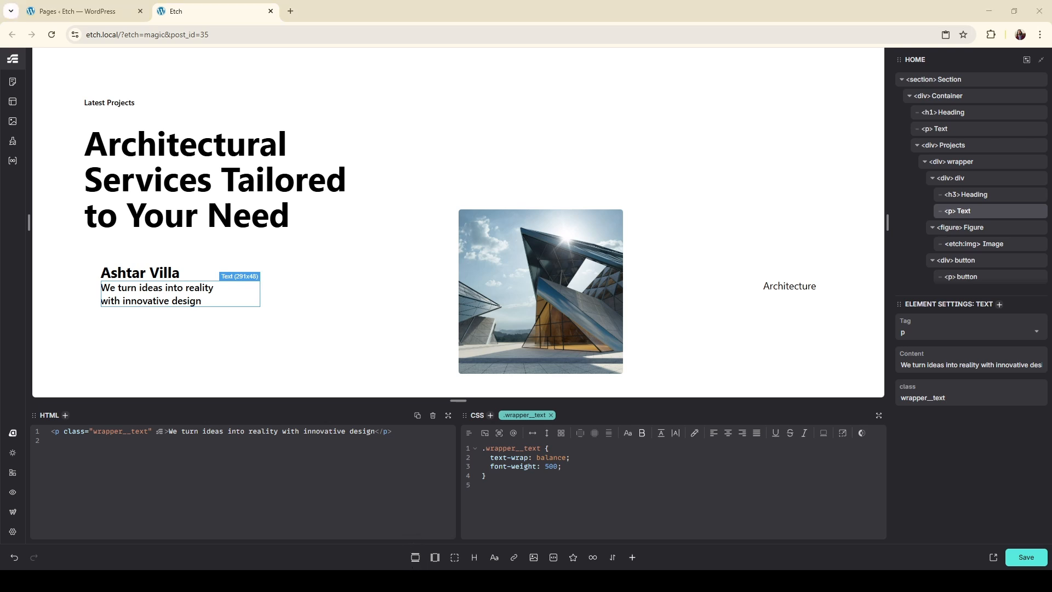
{"action": "left_click", "coordinate": [388, 560]}
Make the div holding the project heading and text a flex container with flex-direction column in its .wrapper__div rule
{"action": "left_click", "coordinate": [983, 178]}
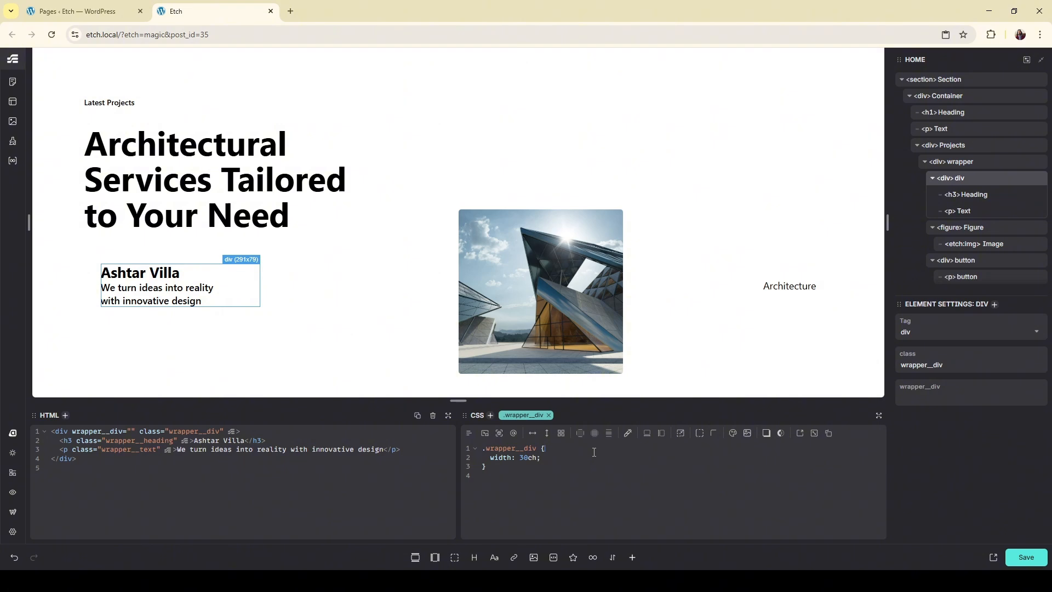
{"action": "left_click", "coordinate": [594, 450]}
{"action": "key", "text": "Return"}
{"action": "type", "text": "display: "}
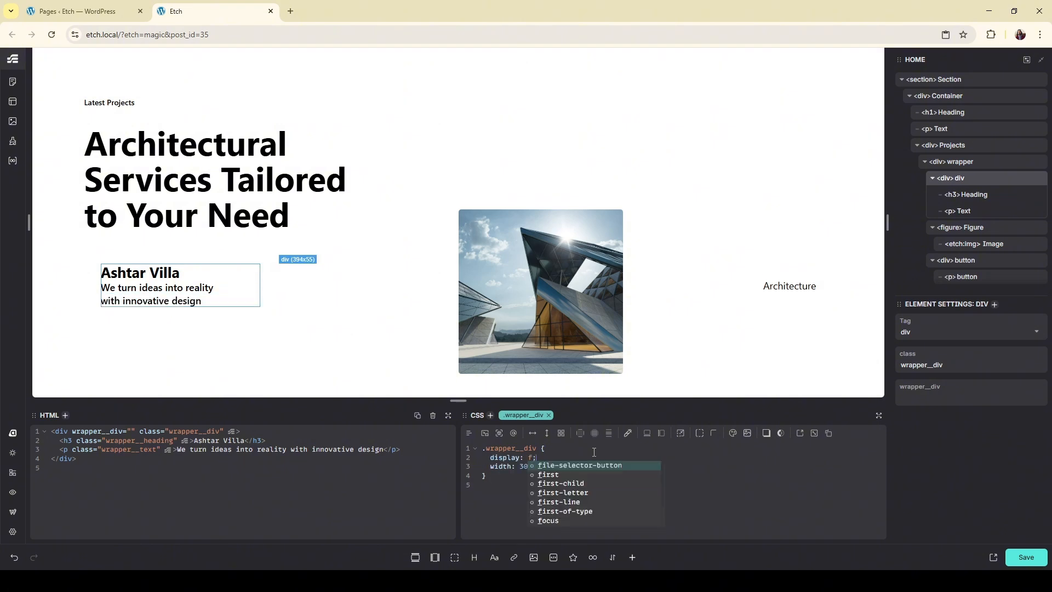
{"action": "type", "text": "flex"}
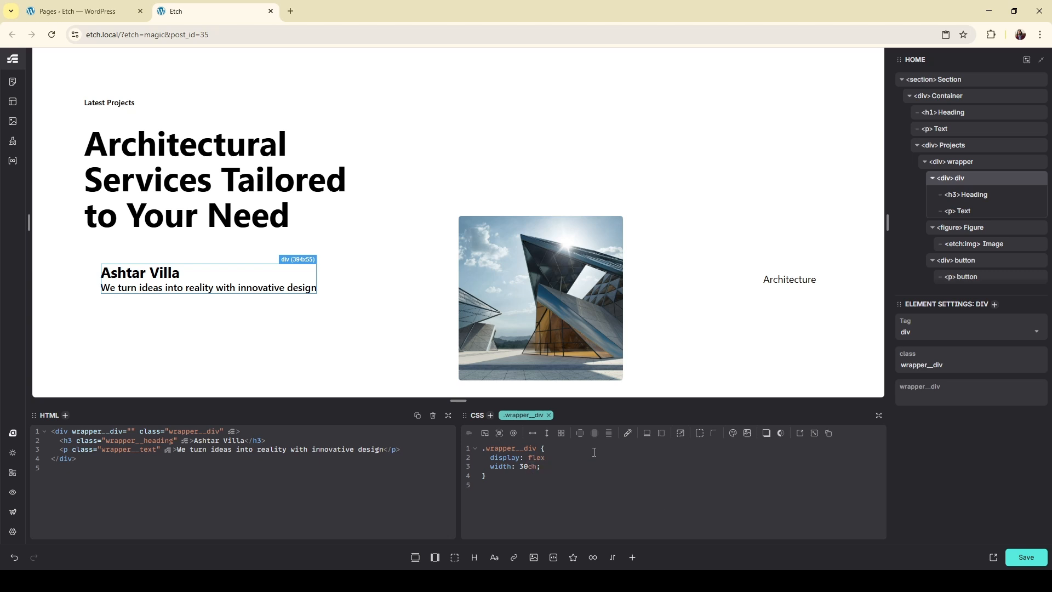
{"action": "type", "text": ";"}
{"action": "key", "text": "Return"}
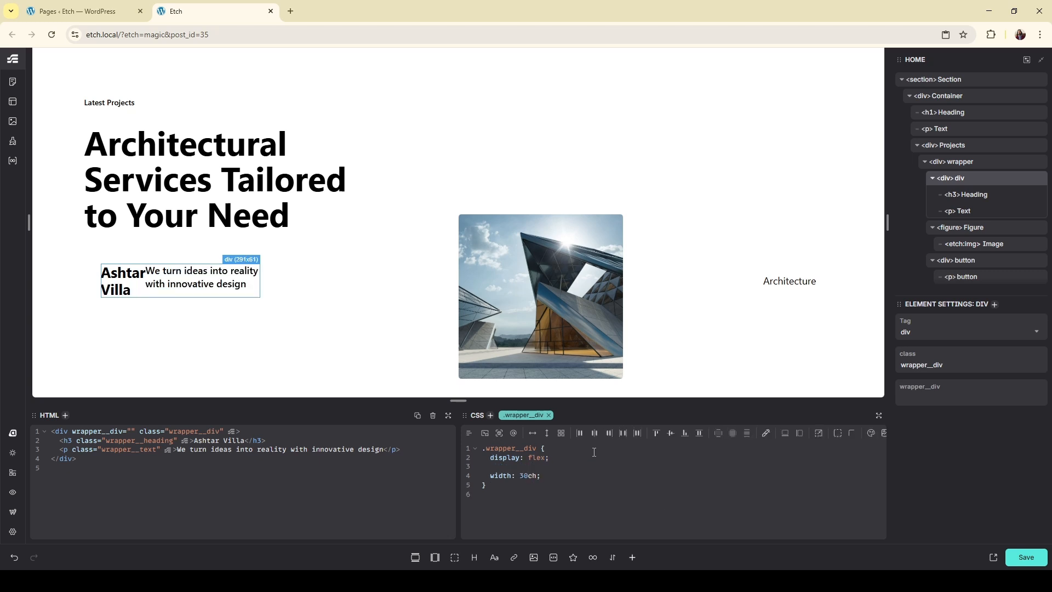
{"action": "left_click", "coordinate": [532, 433]}
{"action": "left_click", "coordinate": [532, 433]}
{"action": "left_click", "coordinate": [546, 433]}
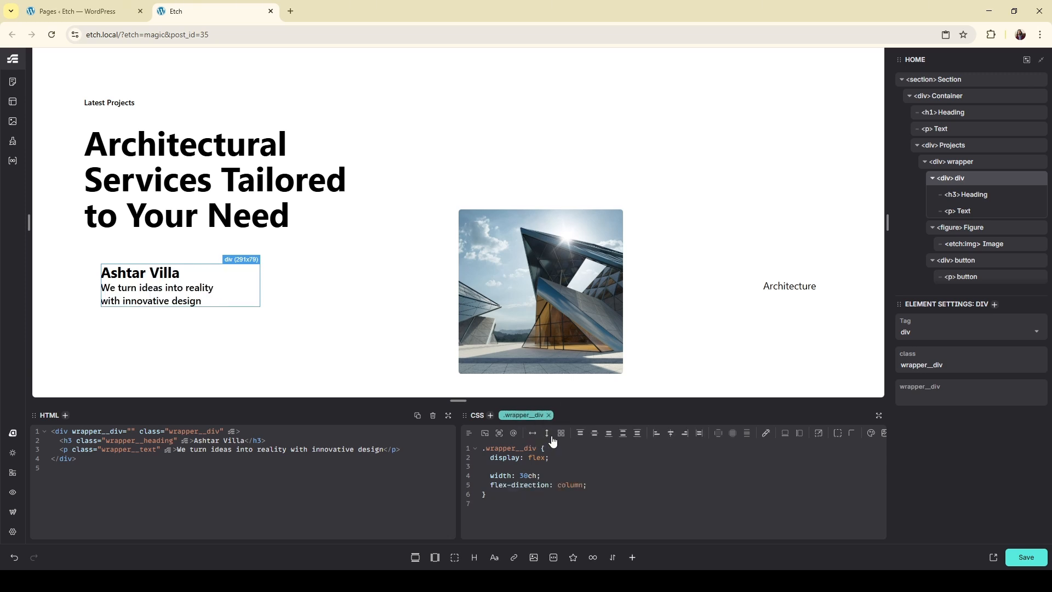
Add a row-gap of 1rem to the .wrapper__div rule and save the page
{"action": "left_click", "coordinate": [555, 460]}
{"action": "key", "text": "Return"}
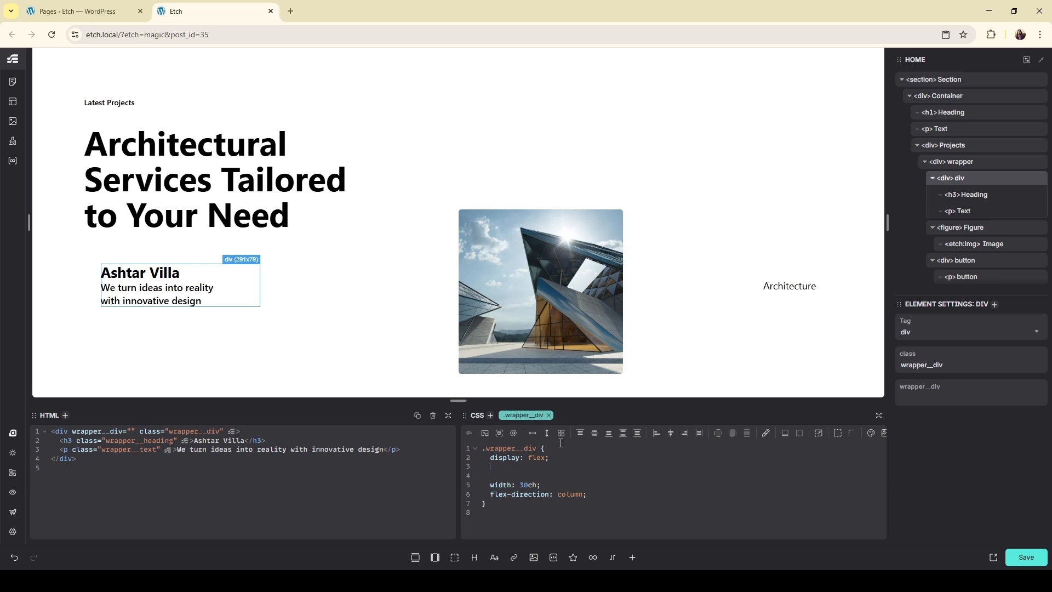
{"action": "type", "text": "row"}
{"action": "key", "text": "Return"}
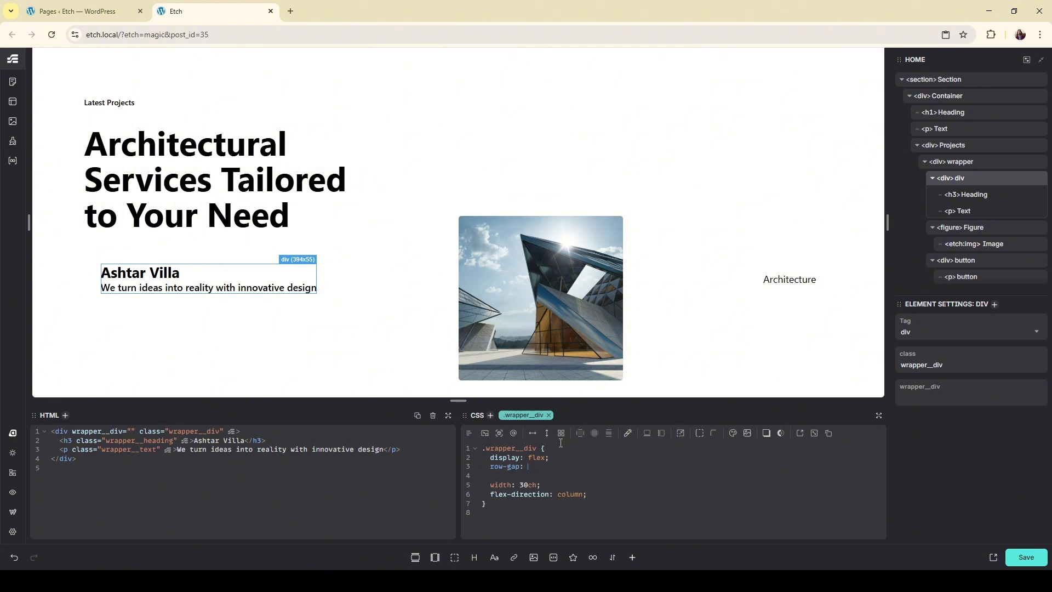
{"action": "type", "text": "1r"}
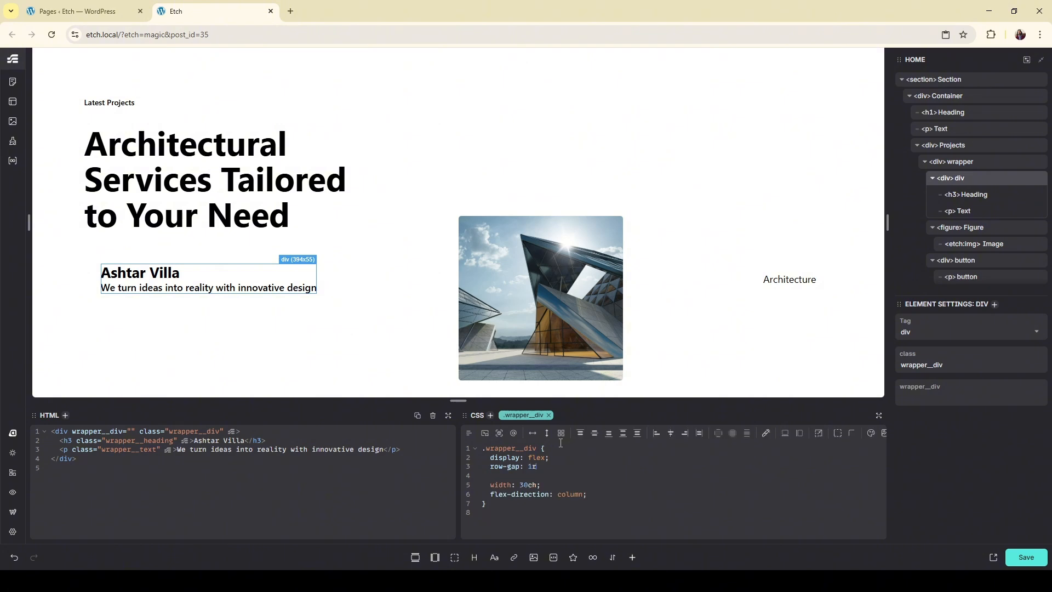
{"action": "type", "text": "em;"}
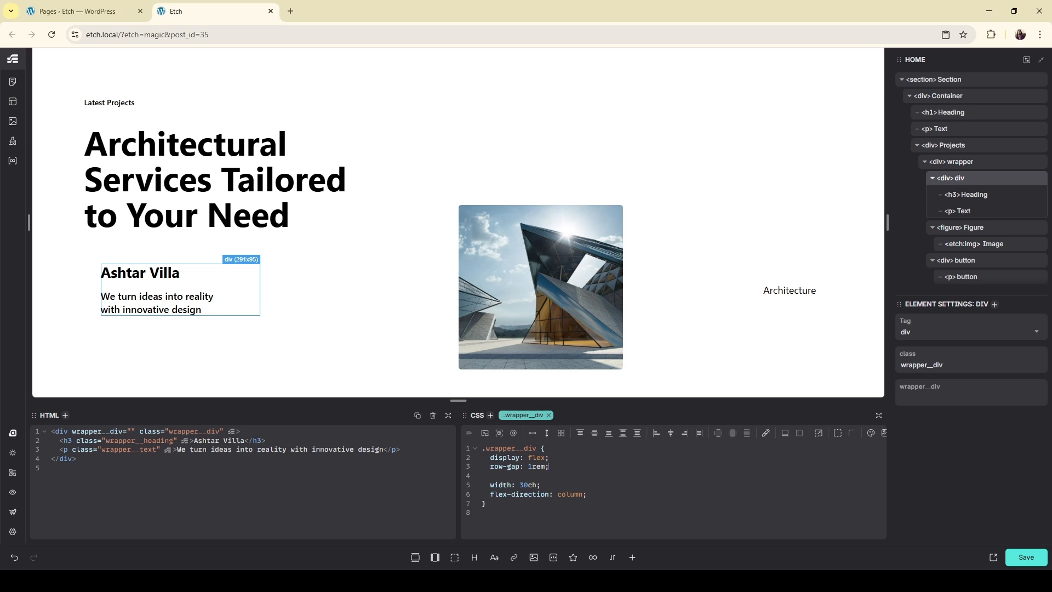
{"action": "key", "text": "ctrl+s"}
Give the Architecture label's .wrapper__button rule a padding-block of 0.5rem
{"action": "left_click", "coordinate": [786, 291]}
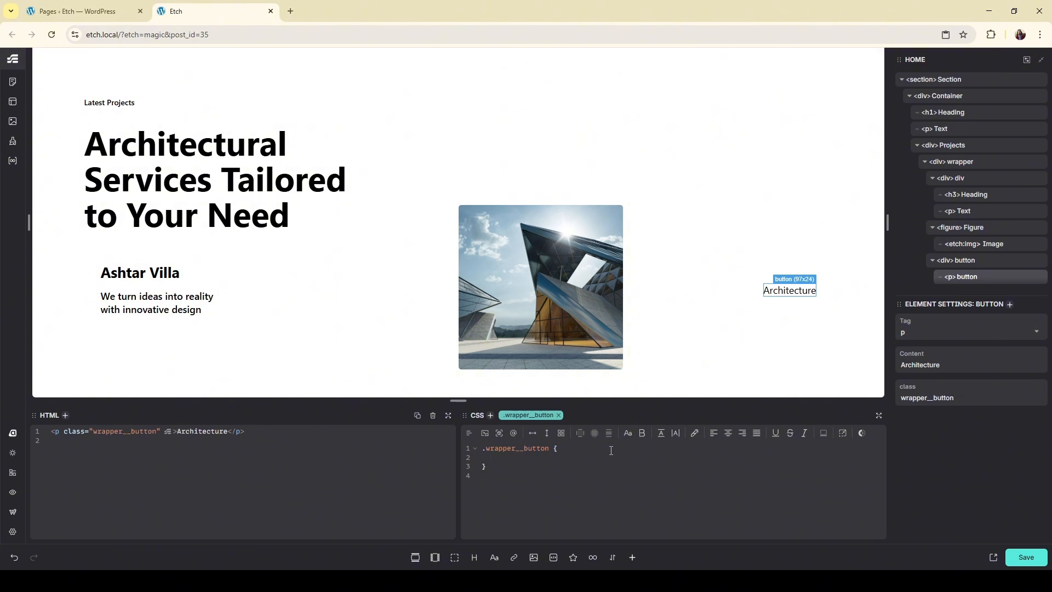
{"action": "type", "text": "padd"}
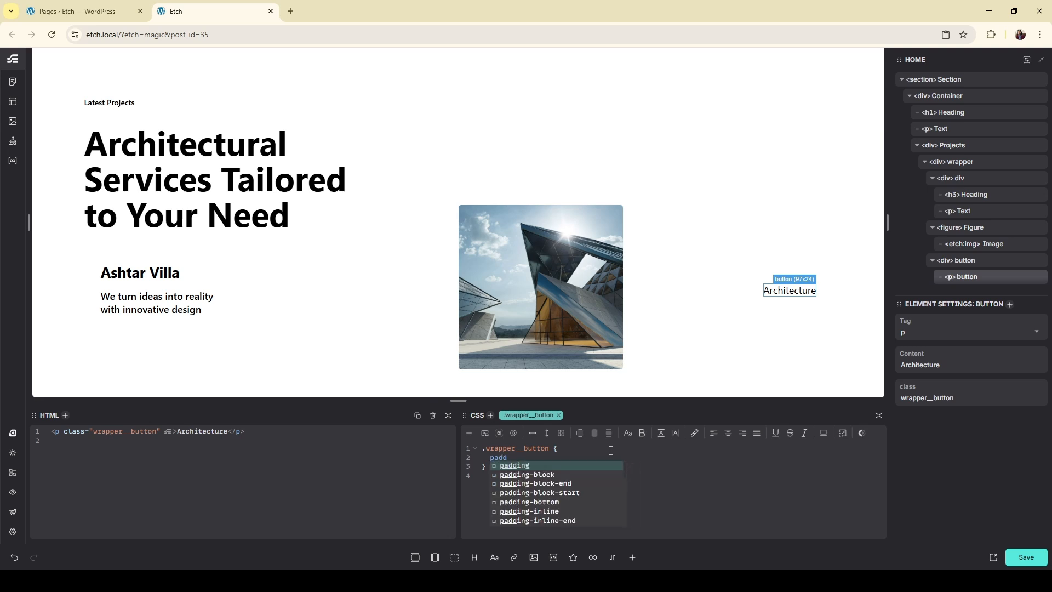
{"action": "key", "text": "Down"}
{"action": "key", "text": "Return"}
{"action": "type", "text": "0.5rem"}
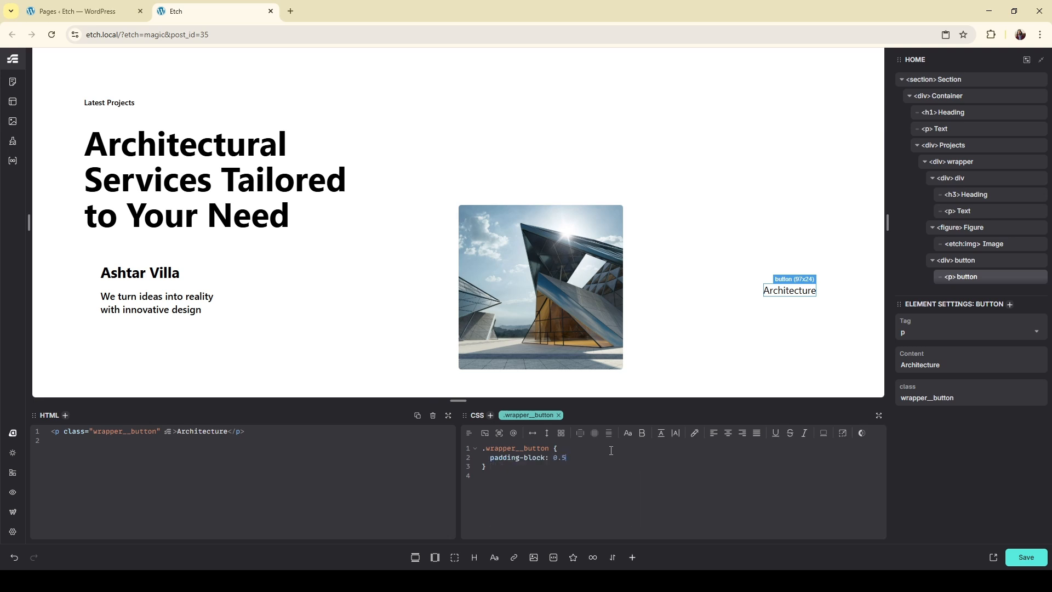
{"action": "key", "text": "BackSpace"}
{"action": "key", "text": "BackSpace"}
{"action": "type", "text": "em"}
{"action": "key", "text": "BackSpace"}
{"action": "type", "text": "rem"}
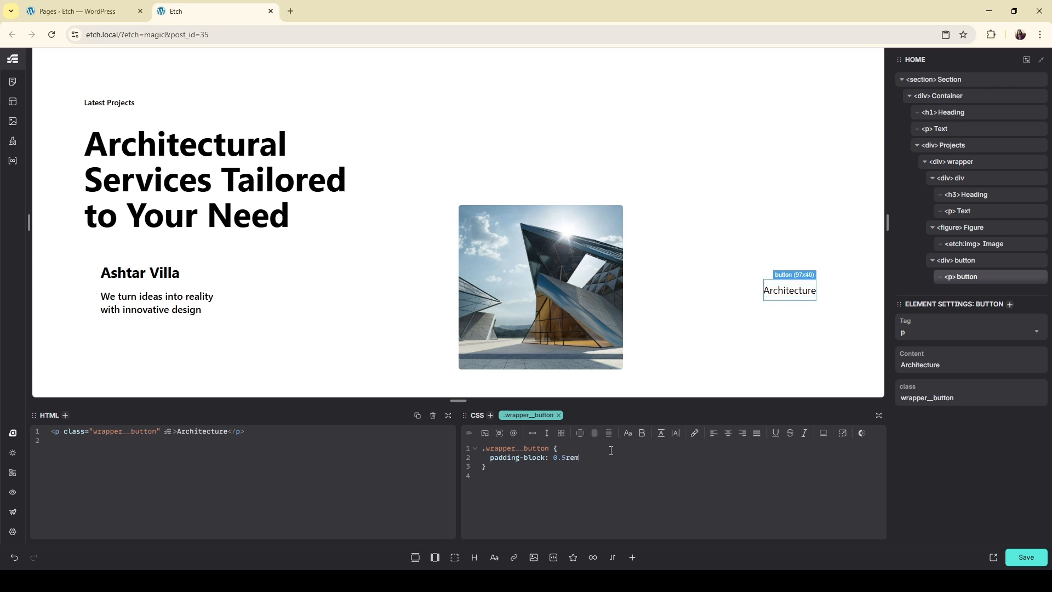
Add a padding-inline of 0.8rem to the .wrapper__button rule
{"action": "type", "text": ";   padd"}
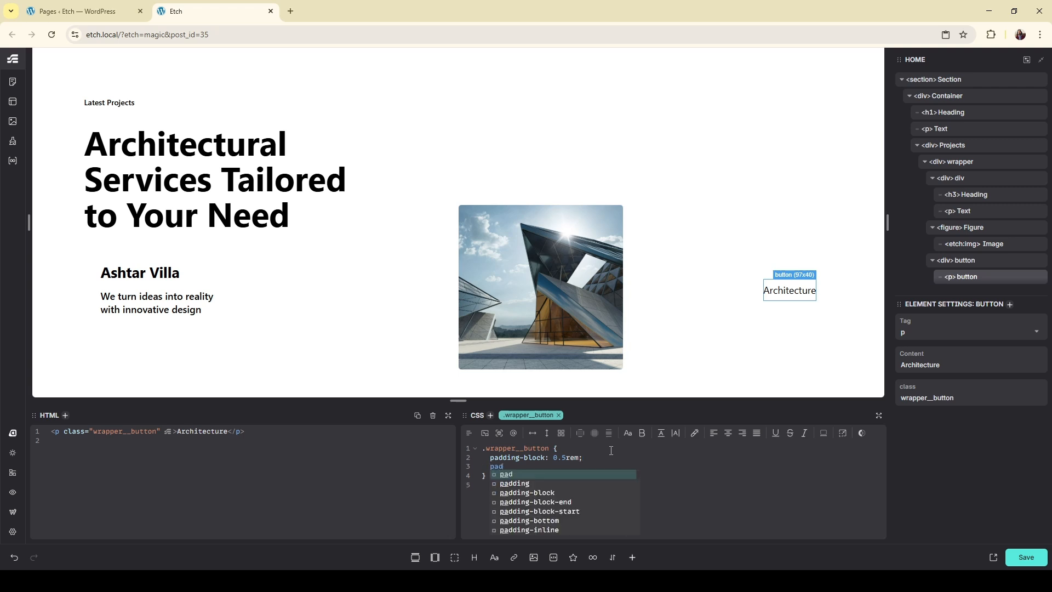
{"action": "key", "text": "Down"}
{"action": "key", "text": "Down"}
{"action": "key", "text": "Down"}
{"action": "key", "text": "Down"}
{"action": "key", "text": "Down"}
{"action": "key", "text": "Return"}
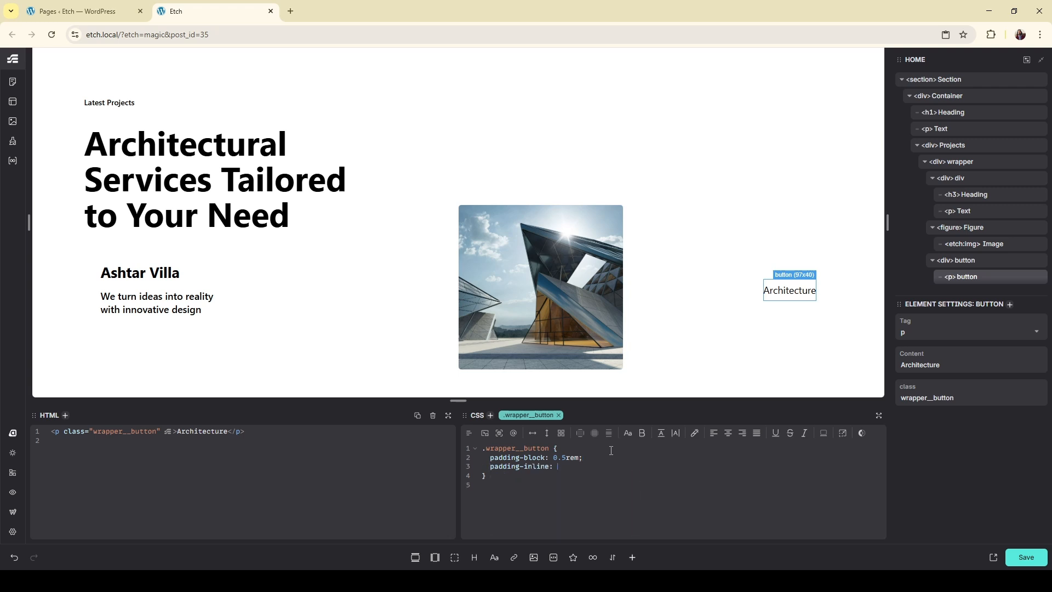
{"action": "type", "text": "1rem"}
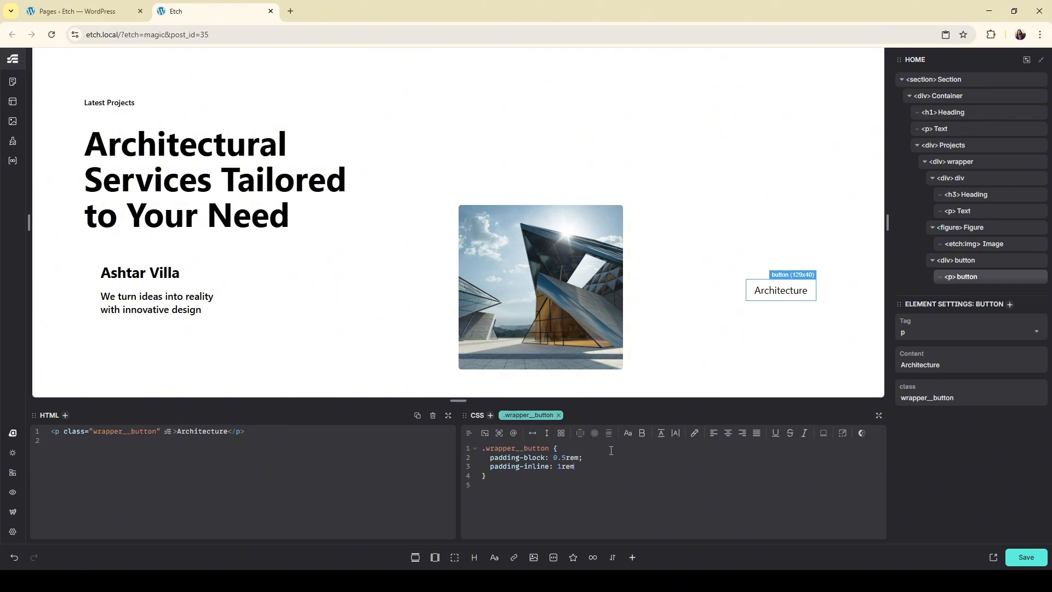
{"action": "key", "text": "BackSpace"}
{"action": "key", "text": "BackSpace"}
{"action": "key", "text": "BackSpace"}
{"action": "key", "text": "BackSpace"}
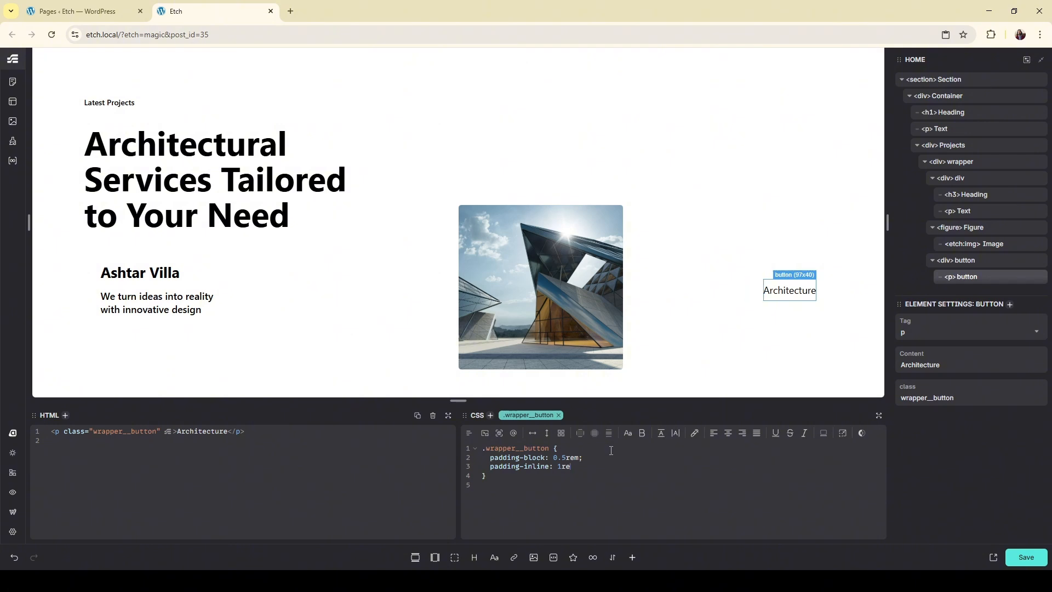
{"action": "type", "text": "0.8rem;"}
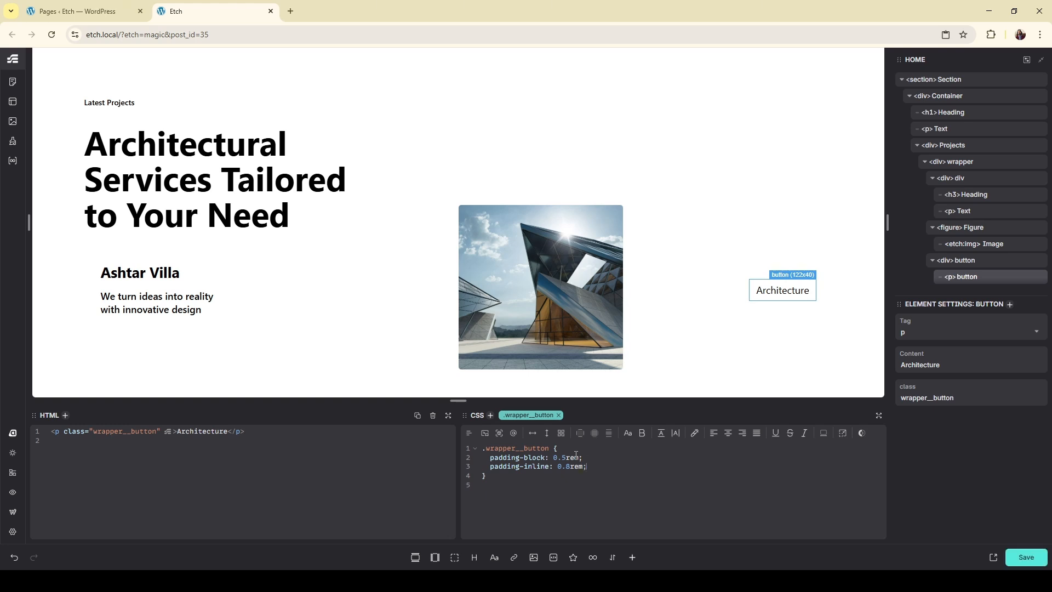
Apply a new .section class selector to the outer Section element
{"action": "left_click", "coordinate": [976, 80]}
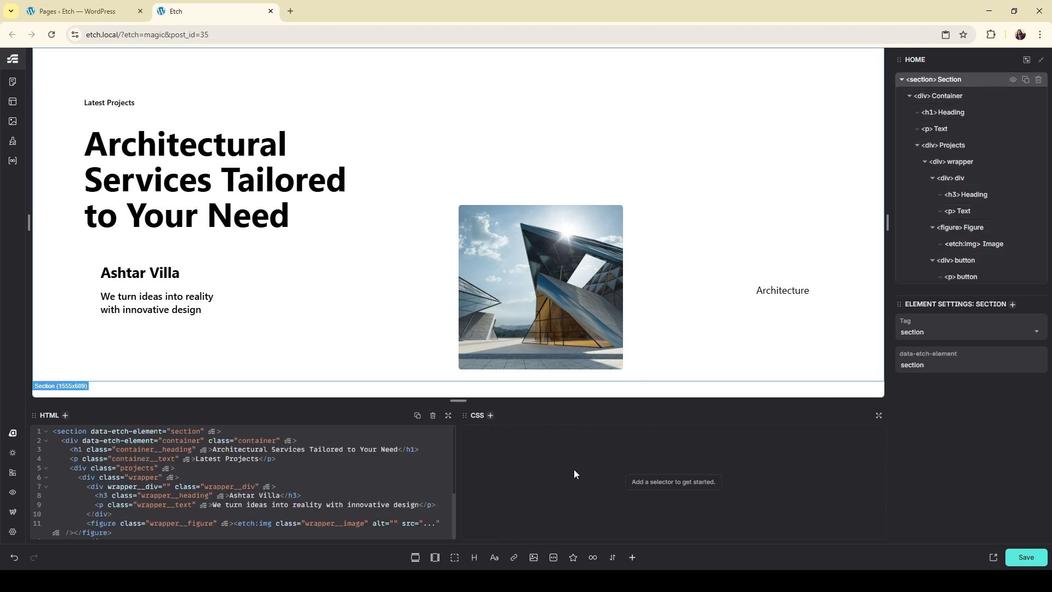
{"action": "left_click", "coordinate": [492, 416]}
{"action": "type", "text": ".section"}
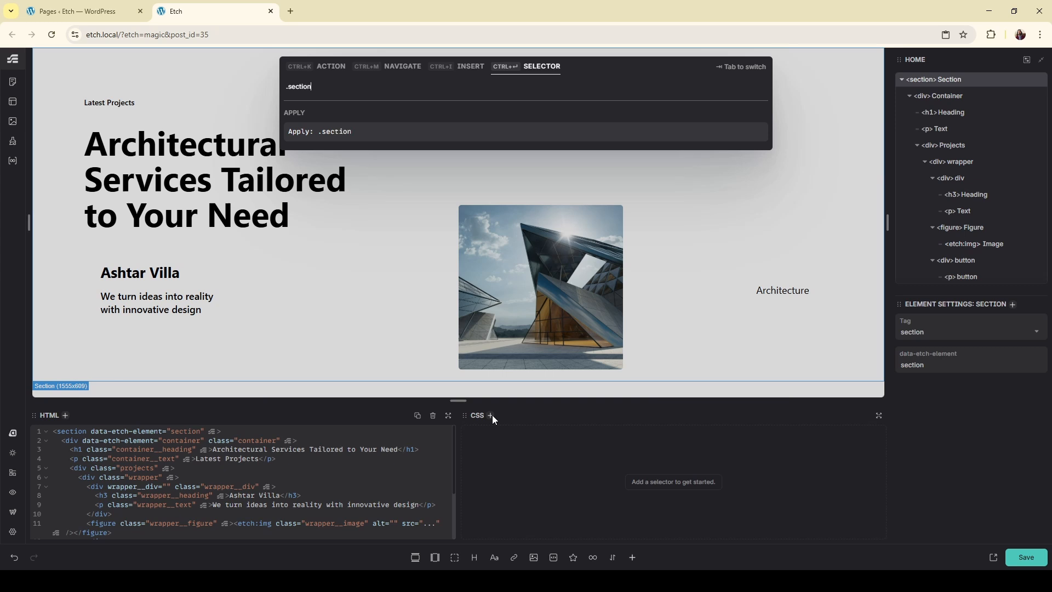
{"action": "key", "text": "Return"}
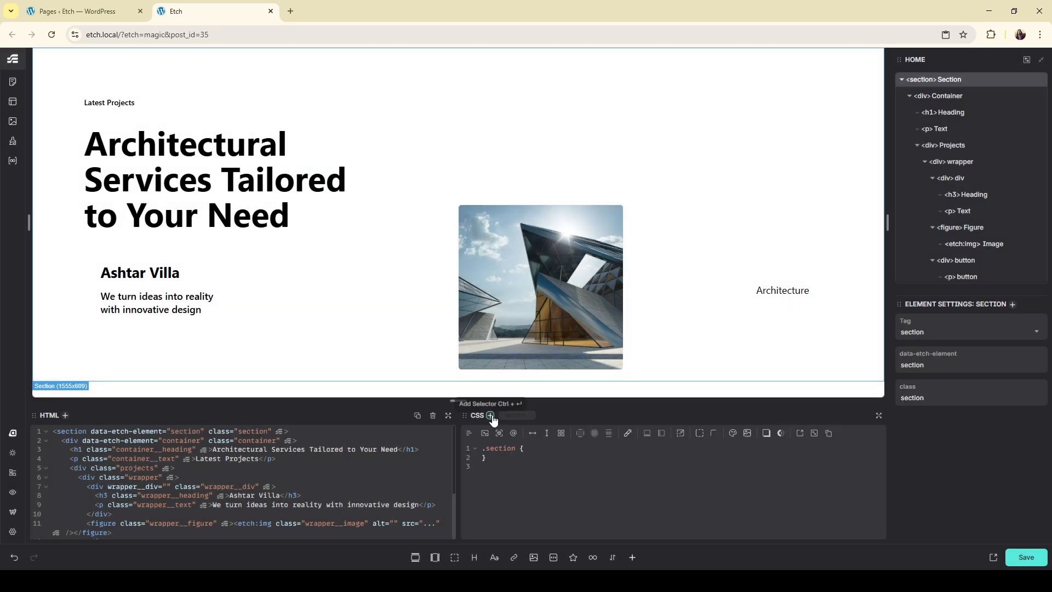
Set the background-color of the .section rule to #F7F7F7
{"action": "type", "text": "b"}
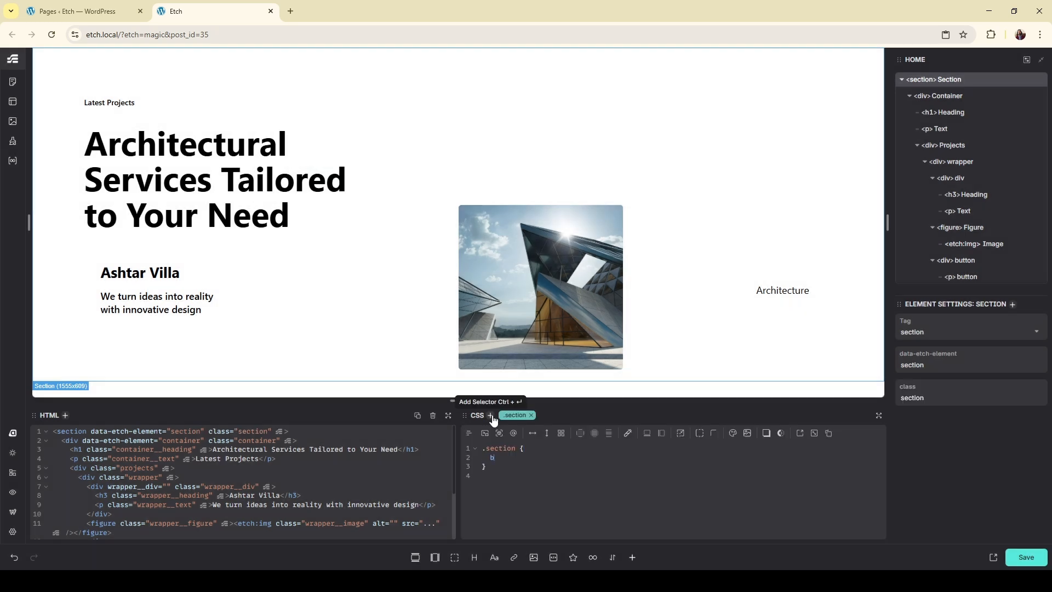
{"action": "type", "text": "ackground"}
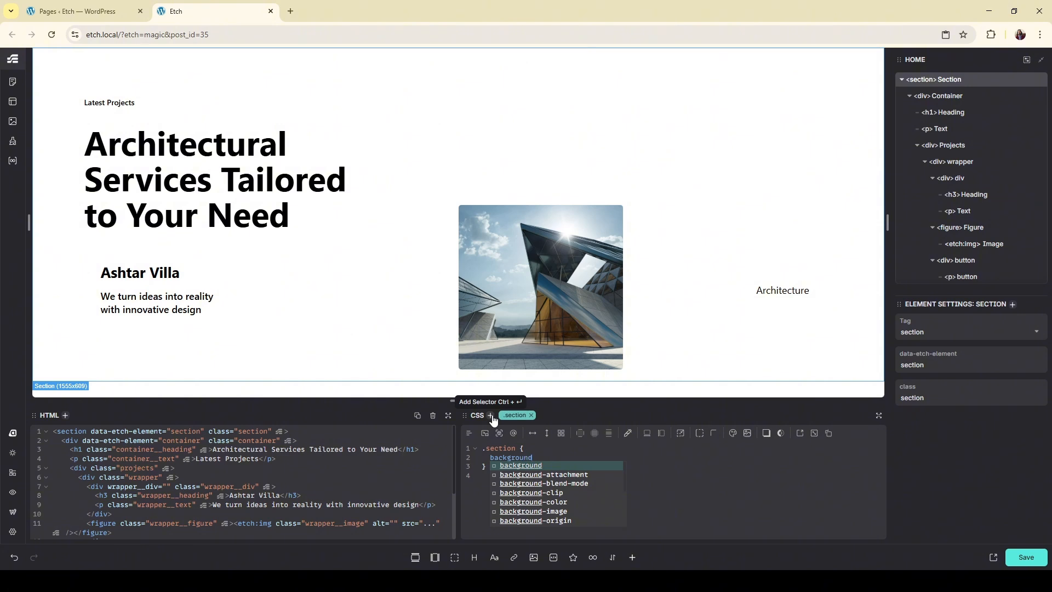
{"action": "type", "text": ":"}
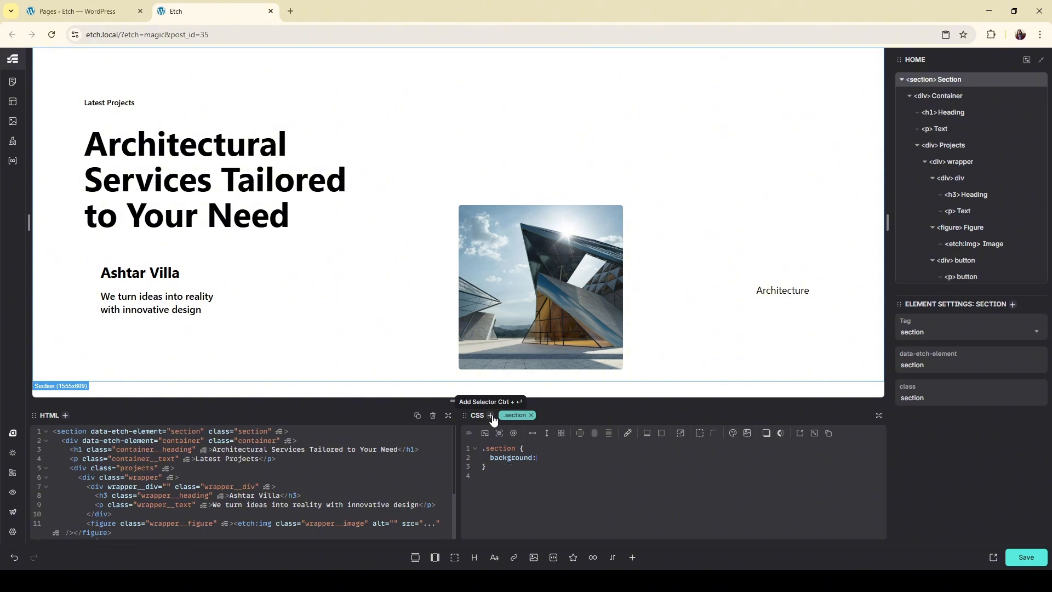
{"action": "key", "text": "BackSpace"}
{"action": "type", "text": "-color"}
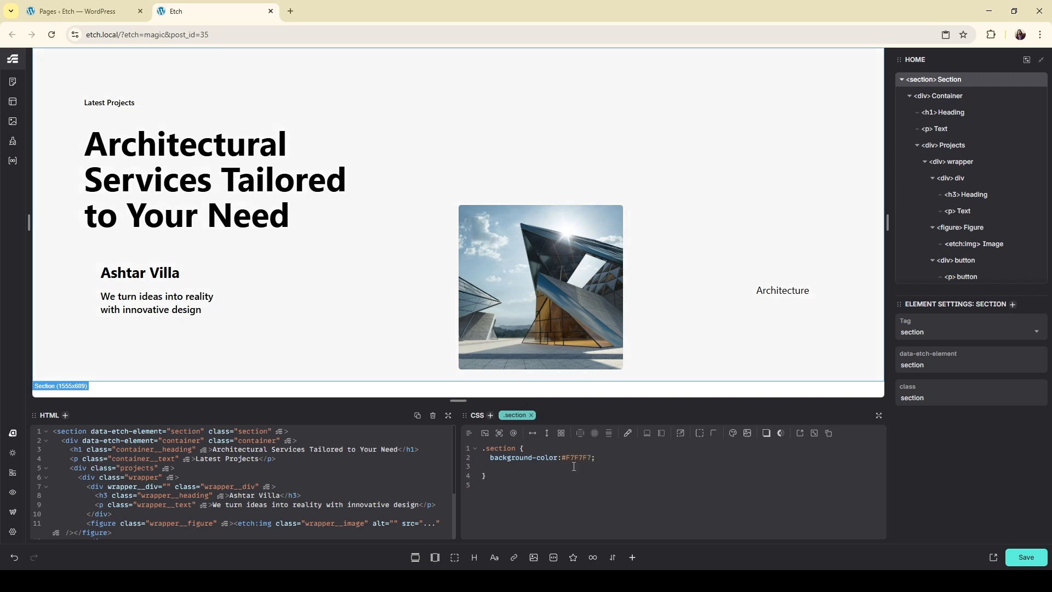
Save the page and set the Architecture label's background-color to white in the .wrapper__button rule
{"action": "left_click", "coordinate": [784, 296]}
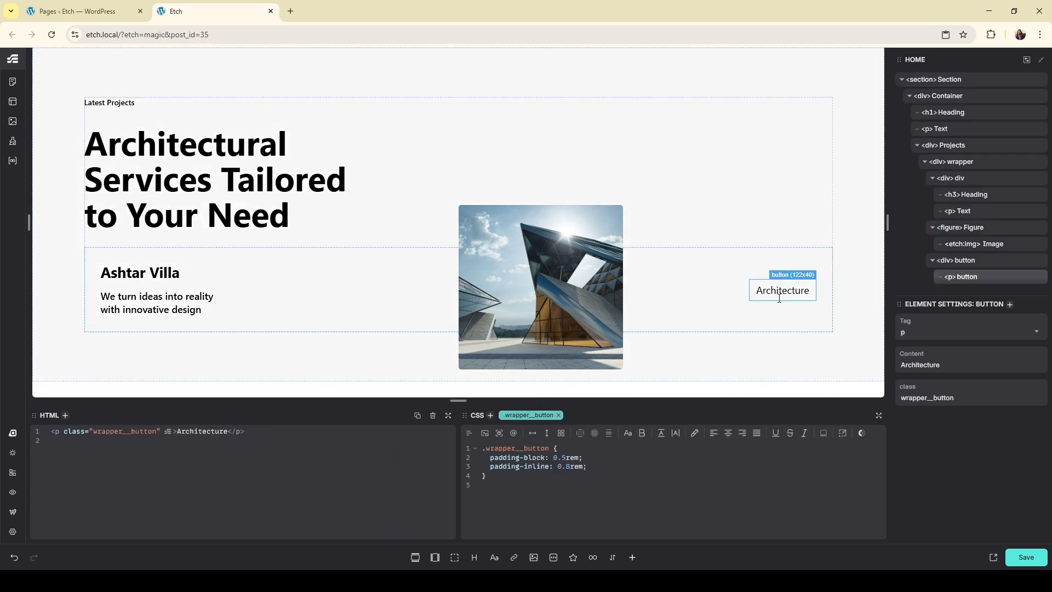
{"action": "key", "text": "ctrl+s"}
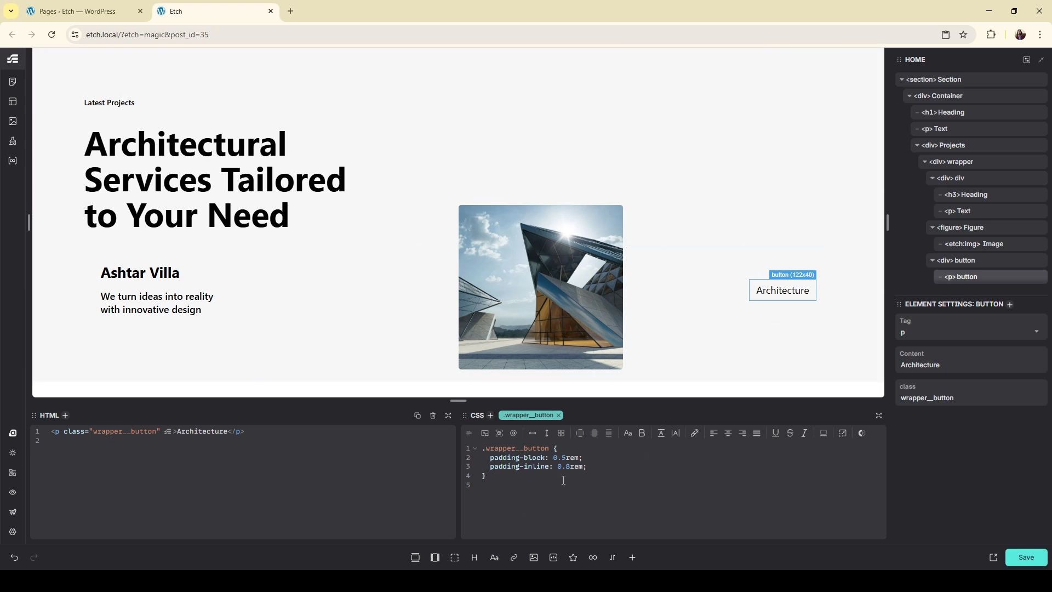
{"action": "key", "text": "Return"}
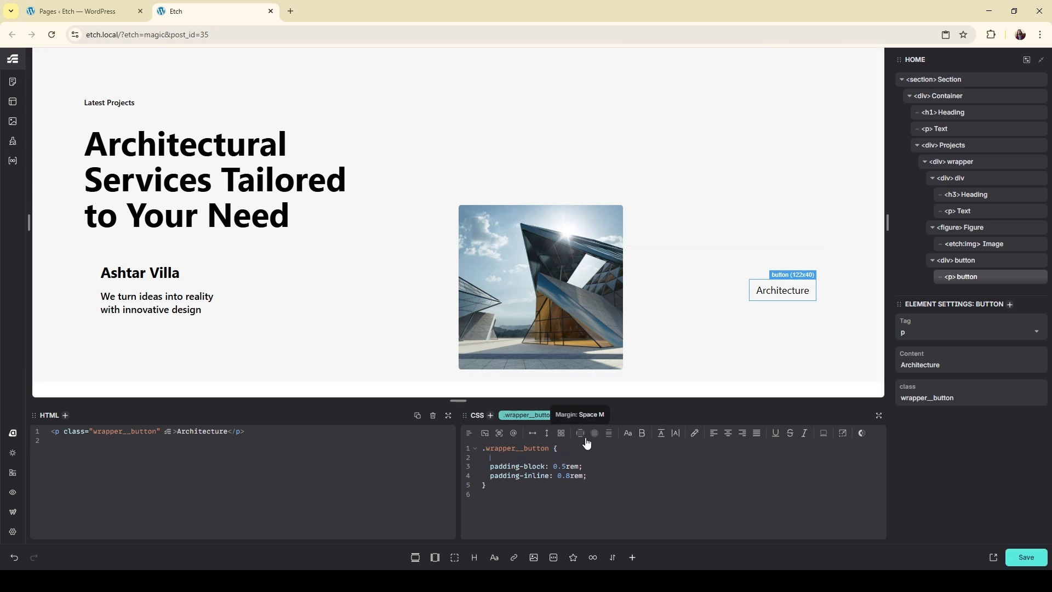
{"action": "type", "text": "bac"}
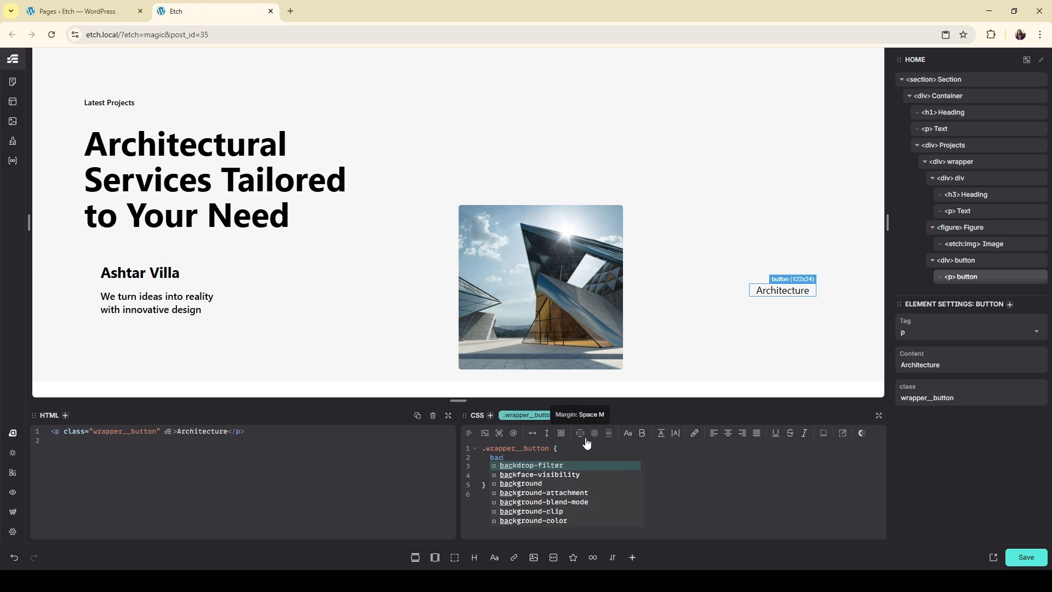
{"action": "key", "text": "Up"}
{"action": "key", "text": "Down"}
{"action": "key", "text": "Down"}
{"action": "key", "text": "Down"}
{"action": "key", "text": "Down"}
{"action": "key", "text": "Down"}
{"action": "key", "text": "Down"}
{"action": "key", "text": "Down"}
{"action": "key", "text": "Return"}
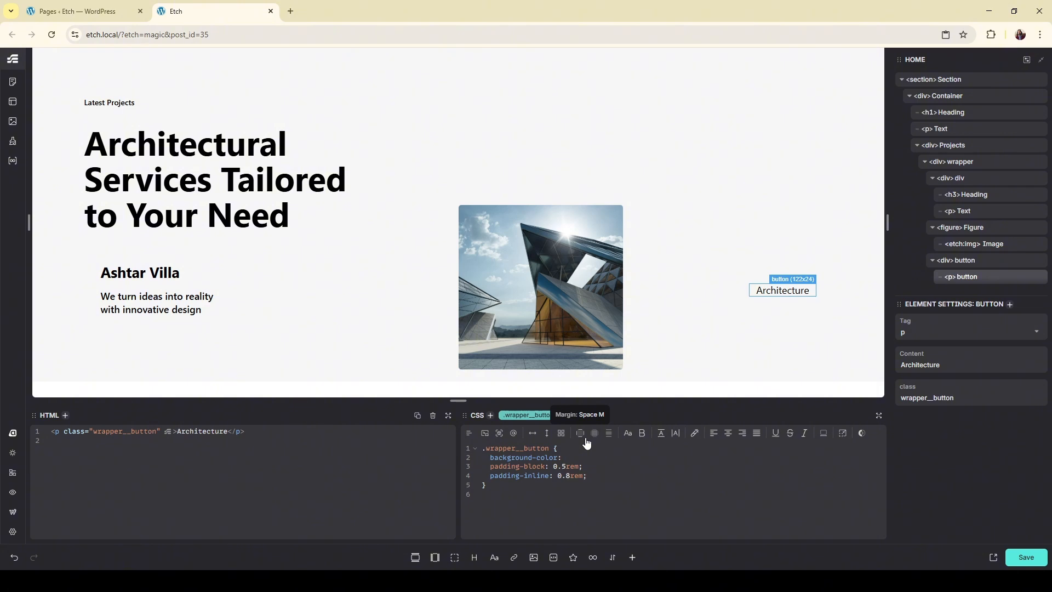
{"action": "type", "text": "white;"}
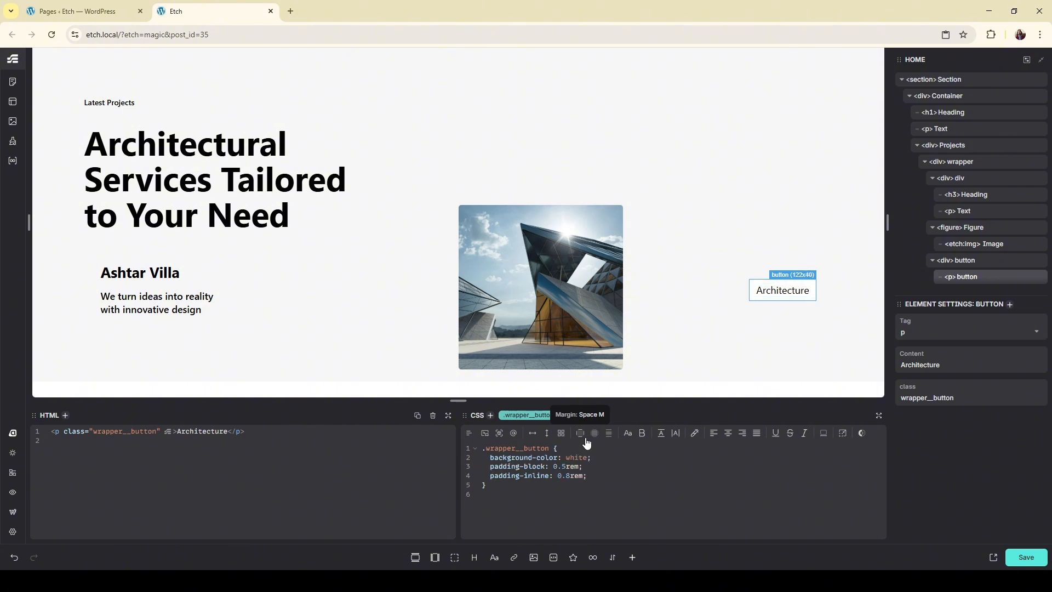
{"action": "left_click", "coordinate": [731, 360]}
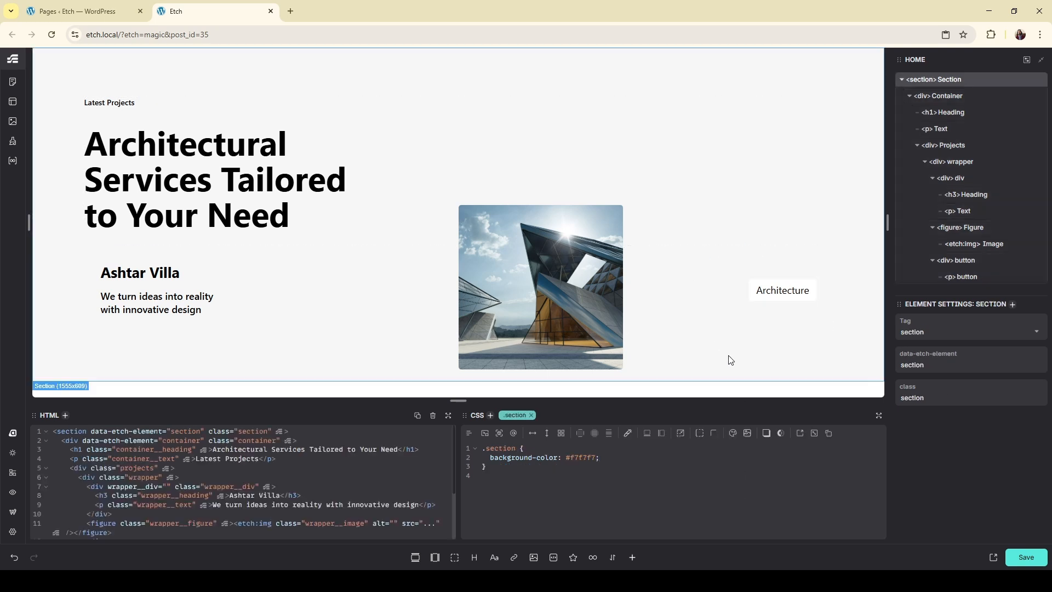
Add a border-radius of 4px to the Architecture label's .wrapper__button rule
{"action": "left_click", "coordinate": [755, 290]}
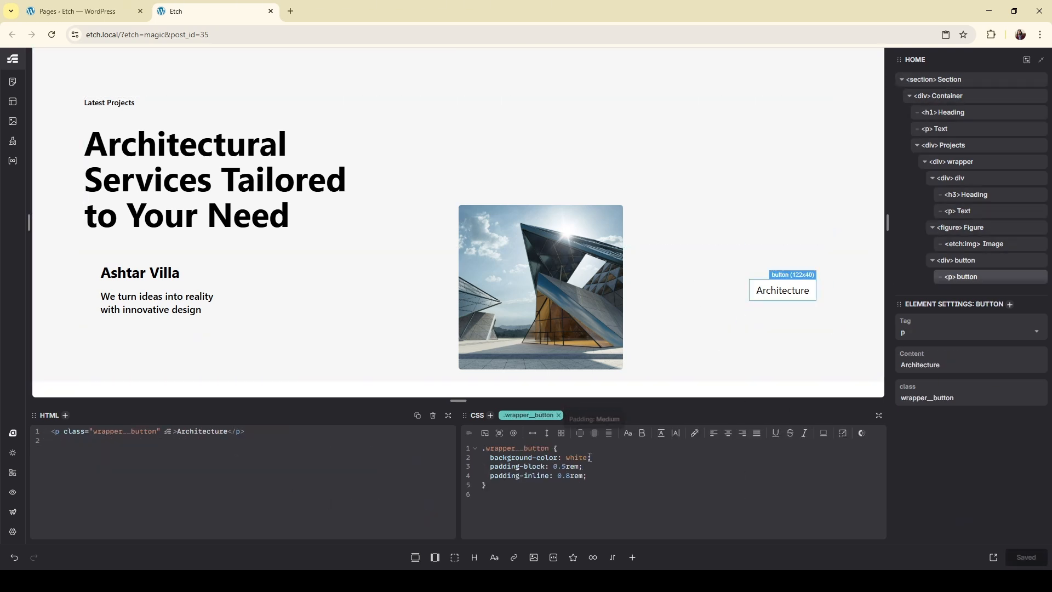
{"action": "key", "text": "Return"}
{"action": "type", "text": "bor"}
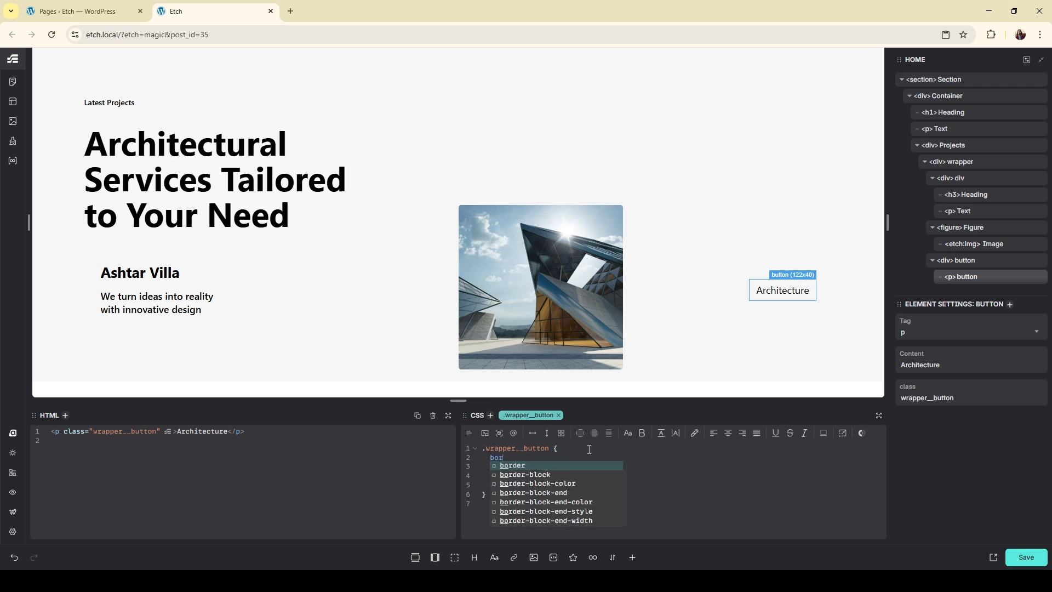
{"action": "type", "text": "der-ras"}
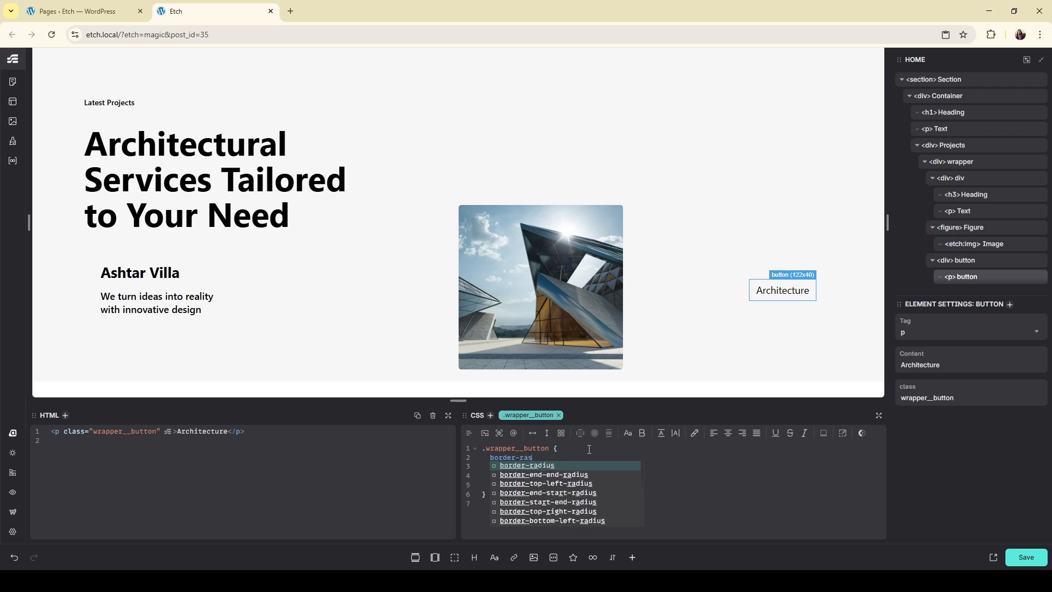
{"action": "key", "text": "Return"}
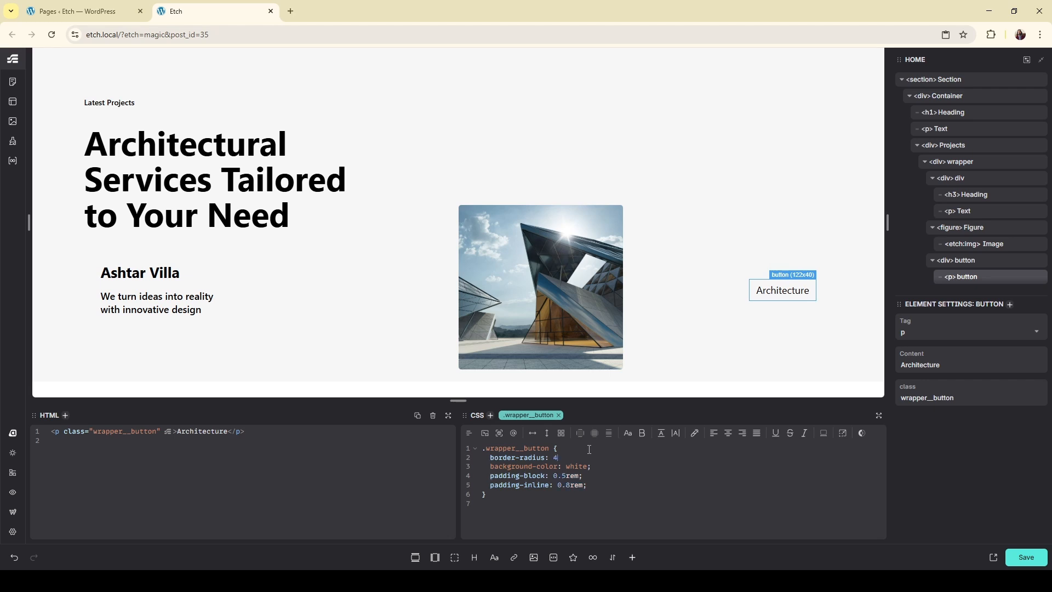
{"action": "type", "text": "4px;"}
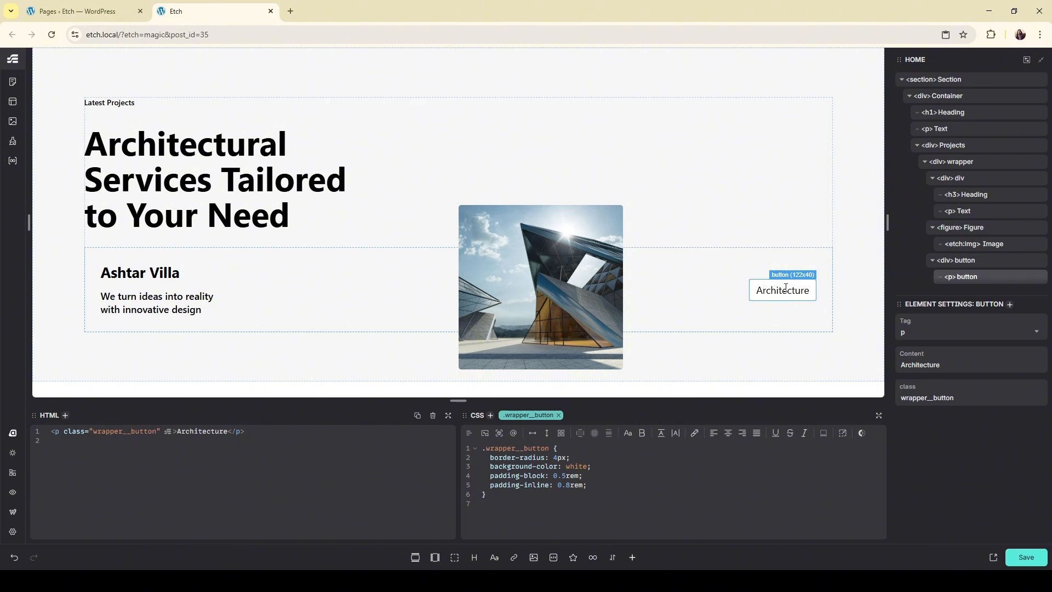
Add a font-weight of 500 to the .wrapper__button rule and save the page
{"action": "left_click", "coordinate": [573, 450]}
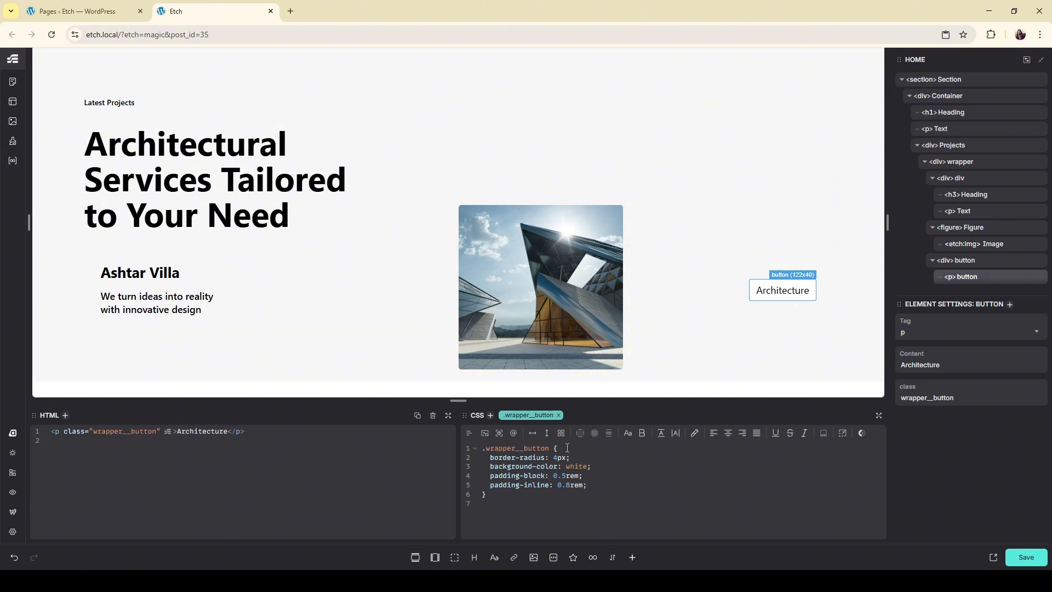
{"action": "key", "text": "Return"}
{"action": "type", "text": "fon"}
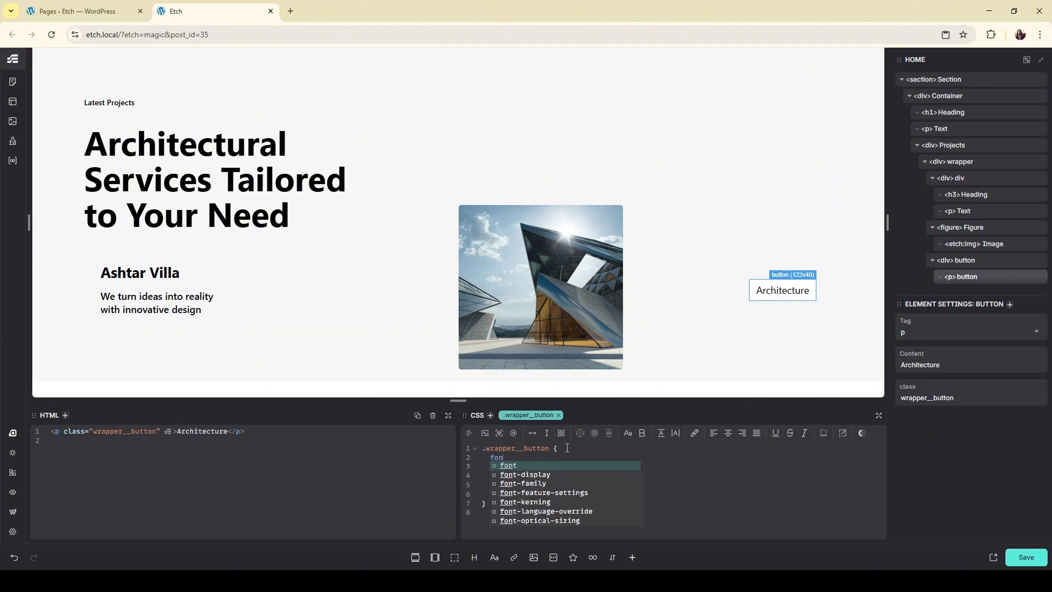
{"action": "type", "text": "t-weight: 500;"}
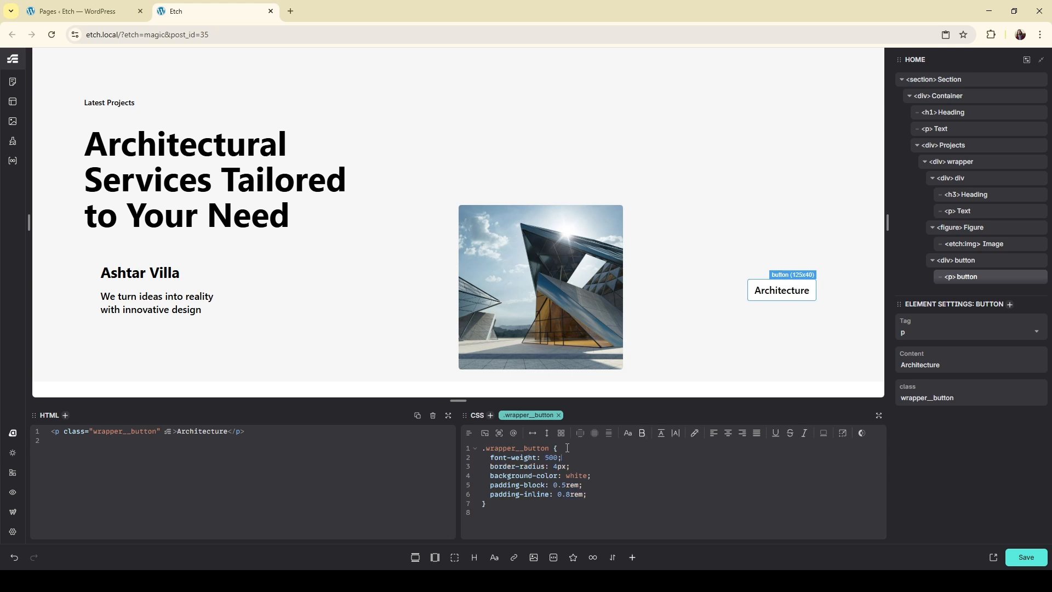
{"action": "key", "text": "ctrl+s"}
{"action": "key", "text": "ctrl+s"}
Change the HTML tag of the Projects element from div to ul
{"action": "left_click", "coordinate": [348, 289]}
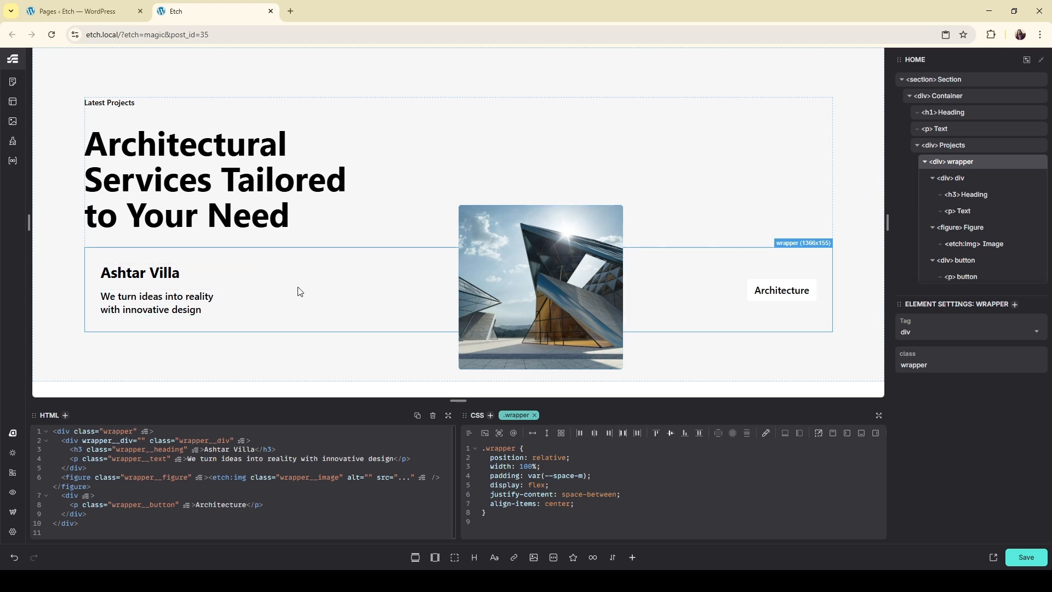
{"action": "left_click", "coordinate": [978, 146]}
{"action": "left_click", "coordinate": [972, 164]}
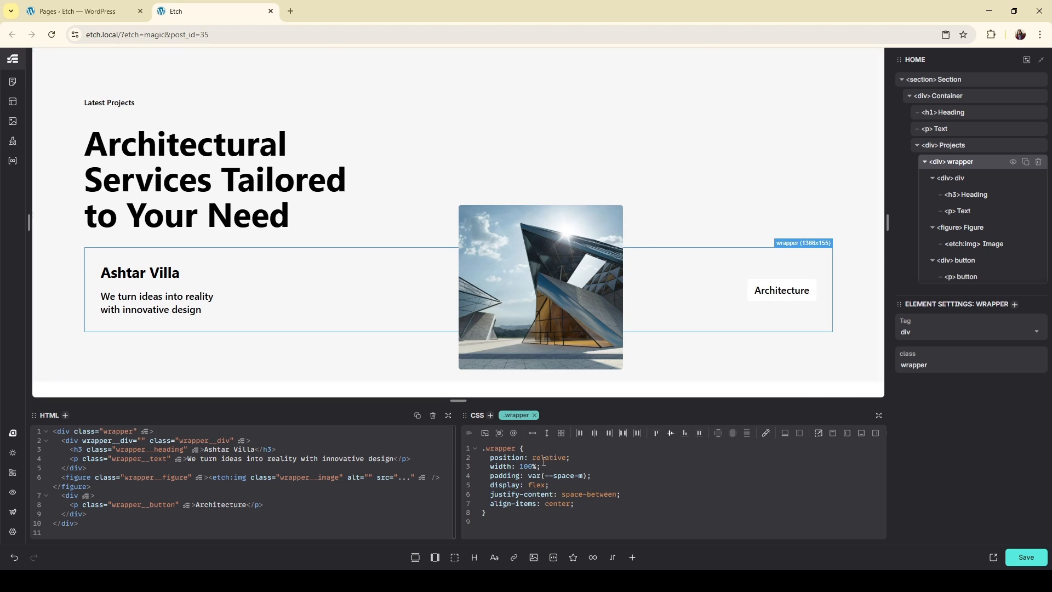
{"action": "left_click", "coordinate": [965, 150]}
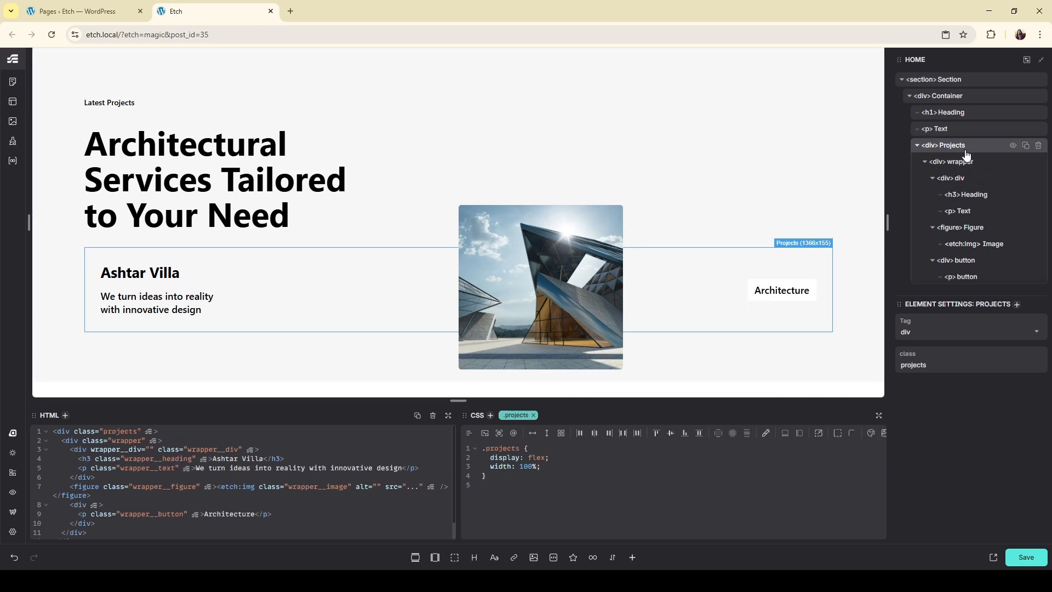
{"action": "left_click", "coordinate": [965, 332]}
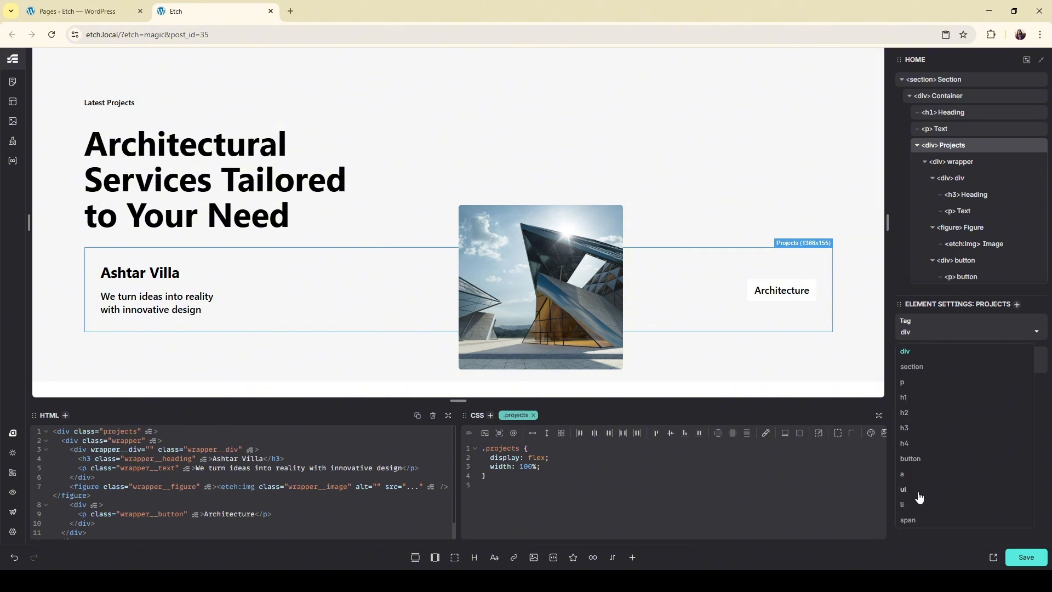
{"action": "left_click", "coordinate": [921, 491]}
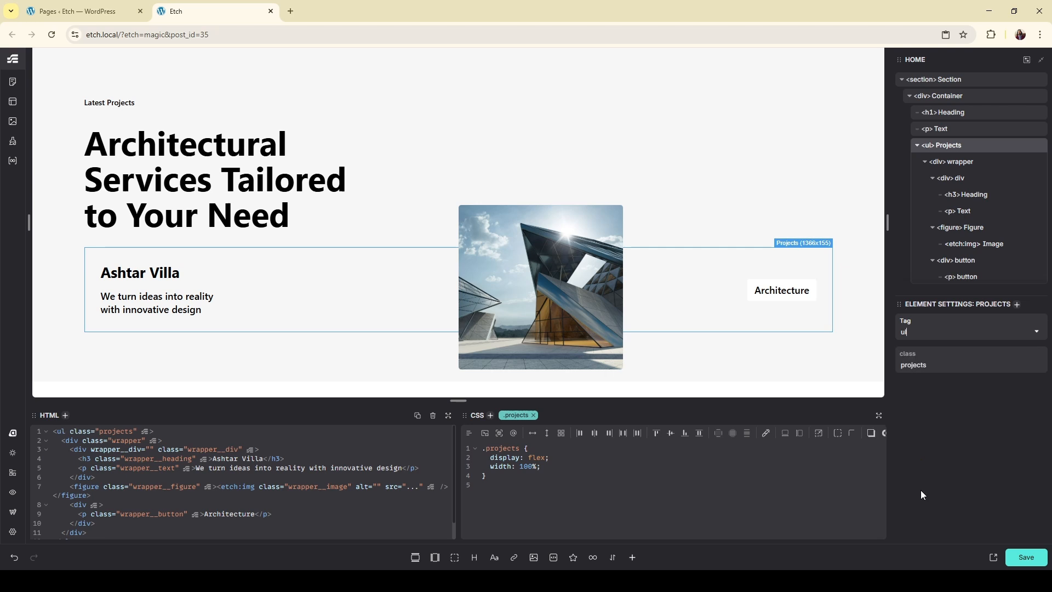
Change the HTML tag of the wrapper element inside Projects to li
{"action": "left_click", "coordinate": [962, 163]}
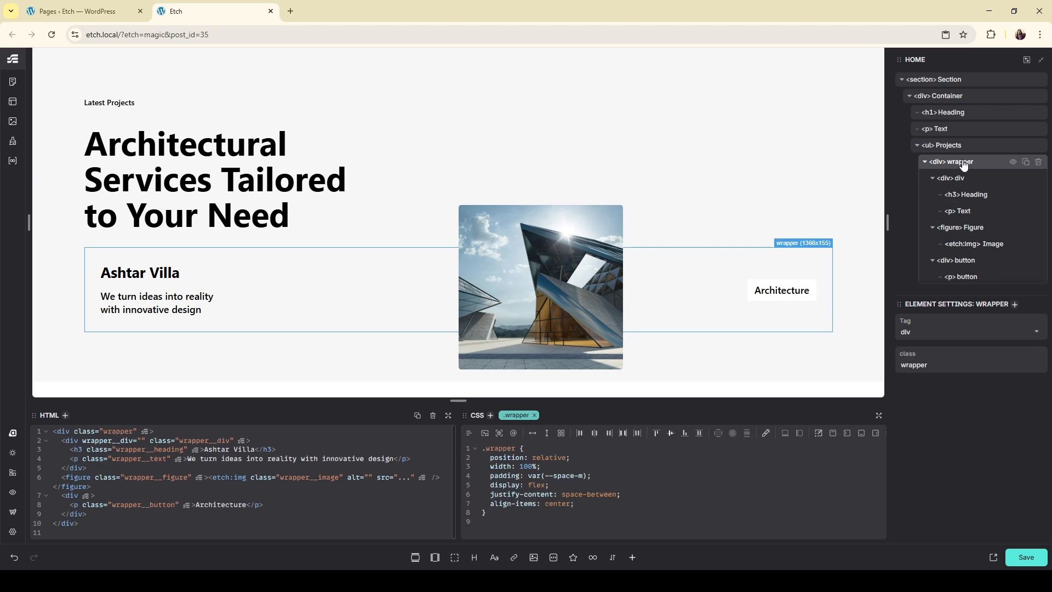
{"action": "left_click", "coordinate": [958, 334]}
{"action": "left_click", "coordinate": [913, 507]}
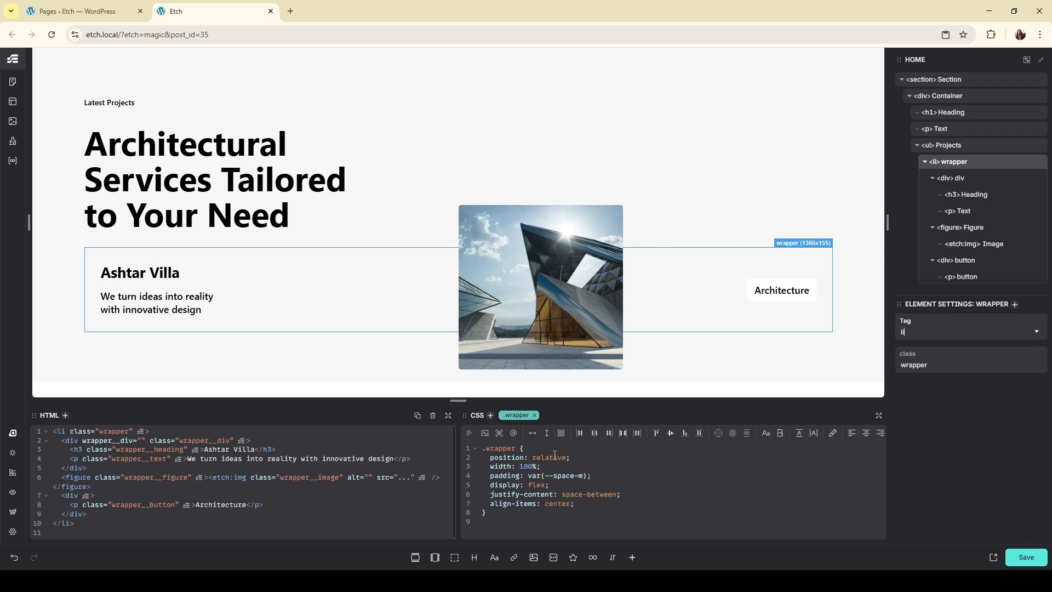
Add counter-reset: project to the .projects rule of the Projects list
{"action": "left_click", "coordinate": [967, 147]}
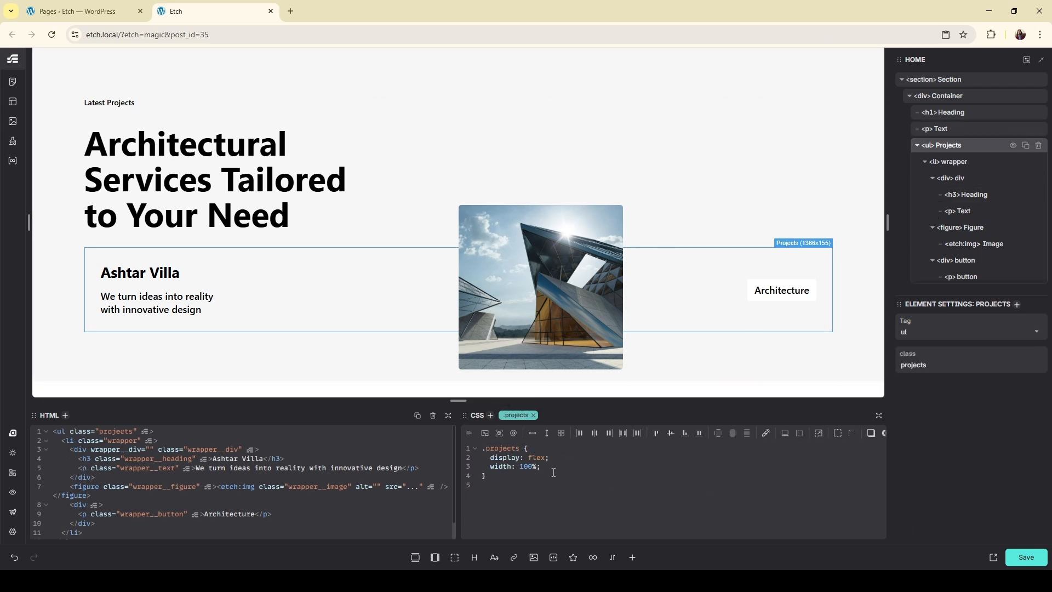
{"action": "left_click", "coordinate": [557, 449]}
{"action": "left_click", "coordinate": [563, 468]}
{"action": "type", "text": "conter"}
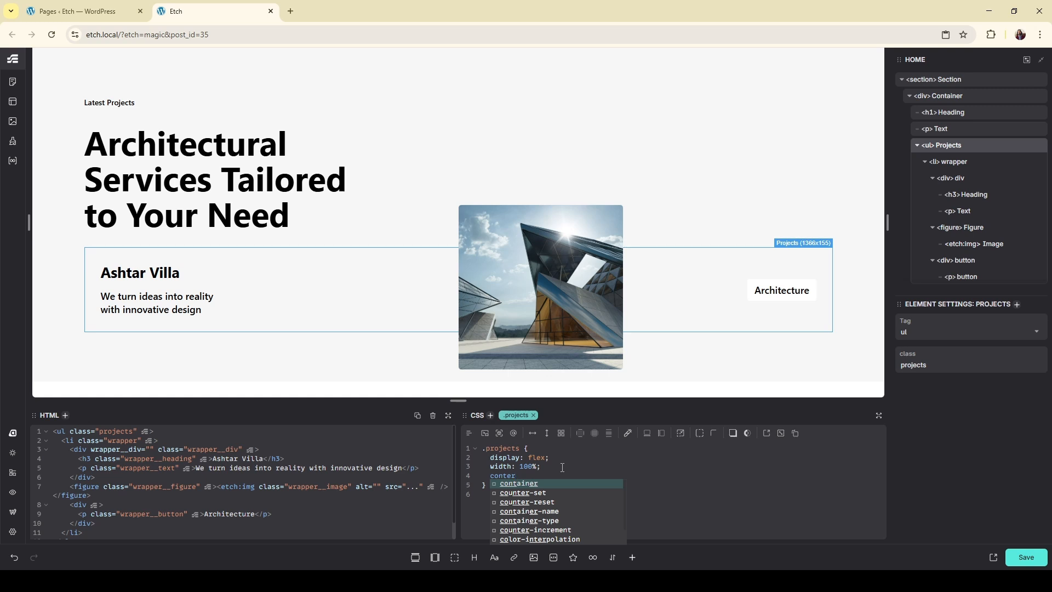
{"action": "key", "text": "Down"}
{"action": "key", "text": "Down"}
{"action": "key", "text": "Return"}
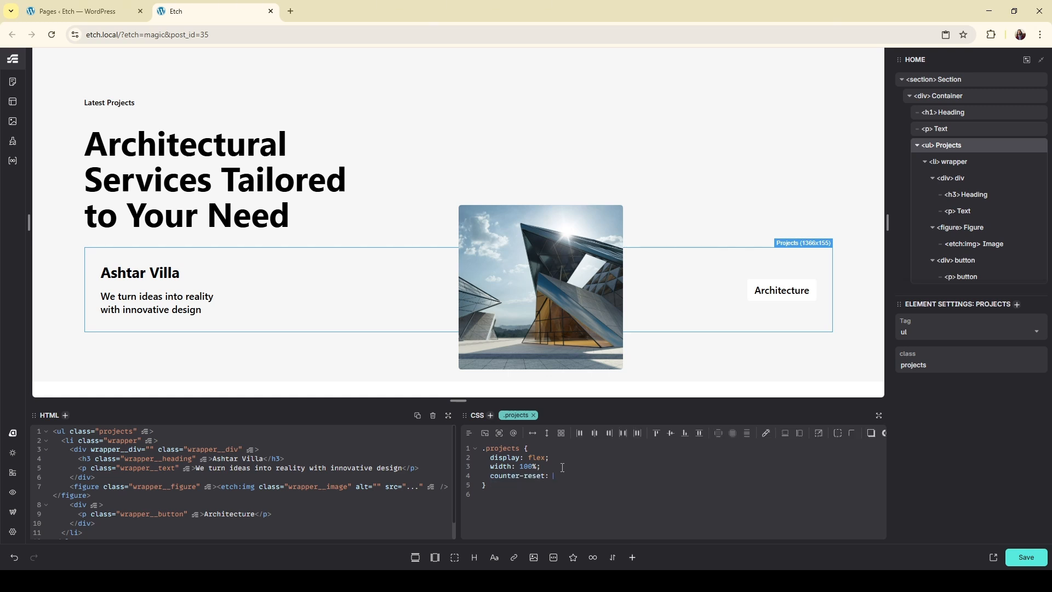
{"action": "type", "text": "s"}
{"action": "key", "text": "BackSpace"}
{"action": "type", "text": "project;"}
Add counter-increment: project at the end of the wrapper list item's .wrapper rule
{"action": "left_click", "coordinate": [950, 161]}
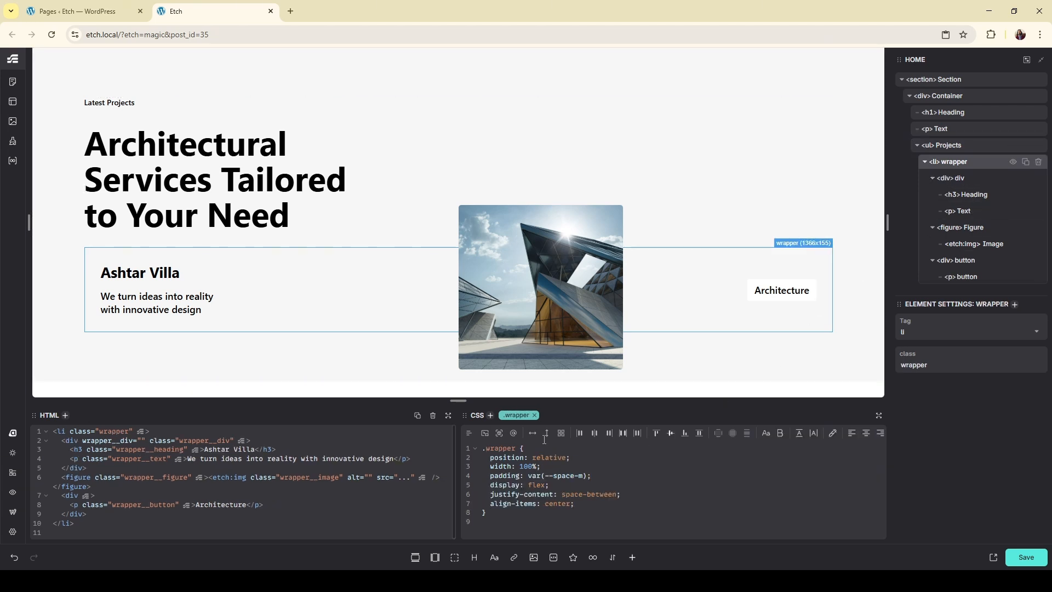
{"action": "left_click", "coordinate": [598, 505]}
{"action": "key", "text": "Return"}
{"action": "type", "text": "conter"}
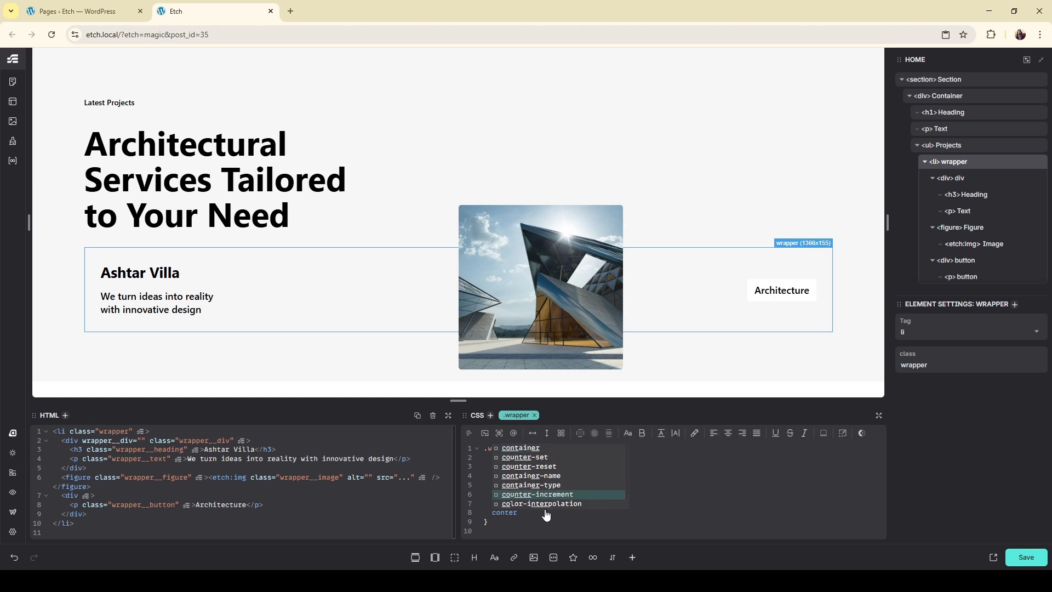
{"action": "key", "text": "Return"}
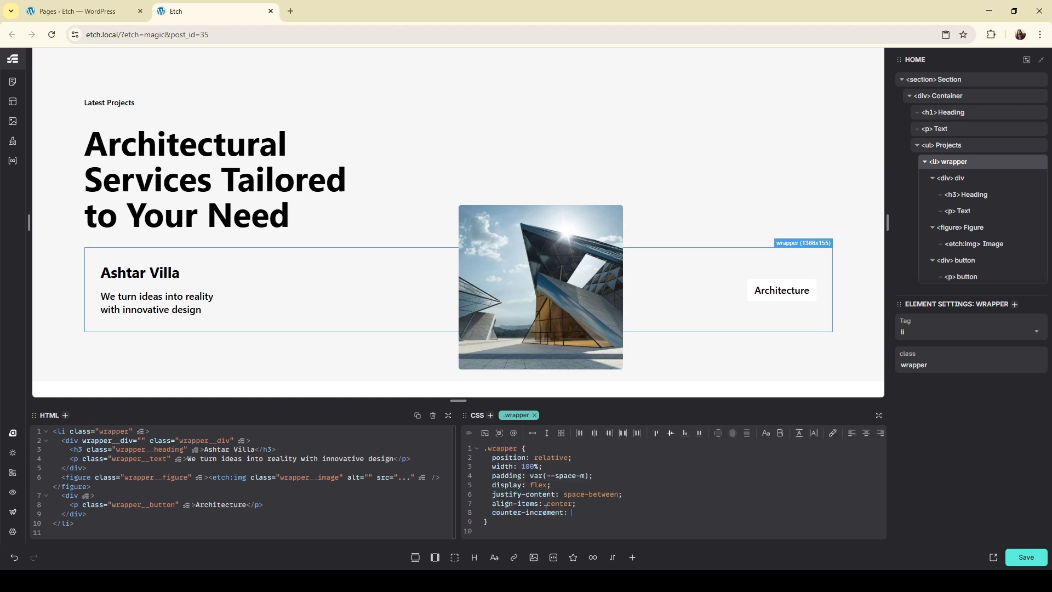
{"action": "type", "text": "pr"}
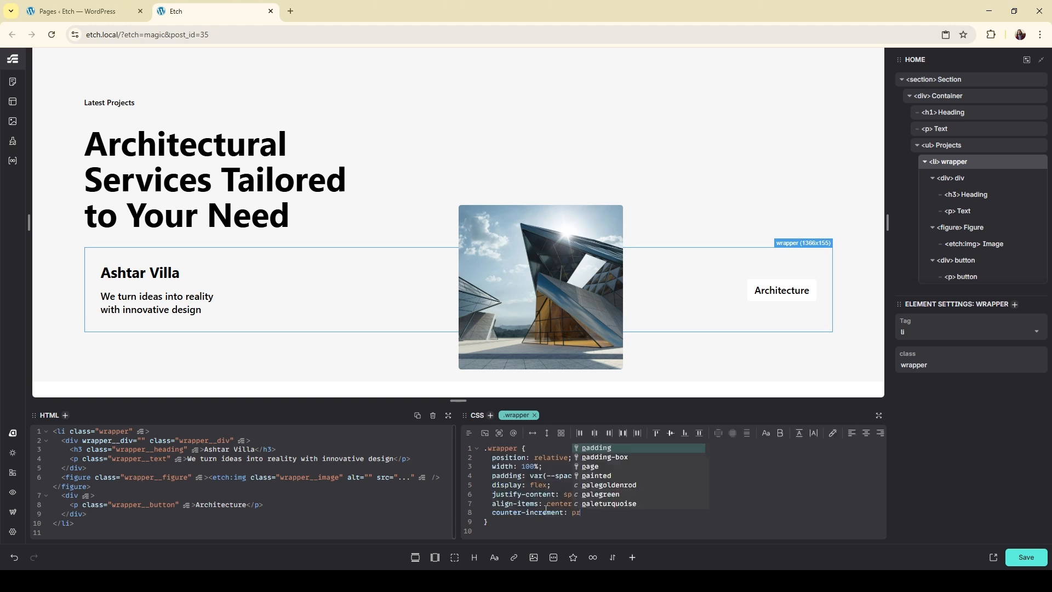
{"action": "type", "text": "oject;"}
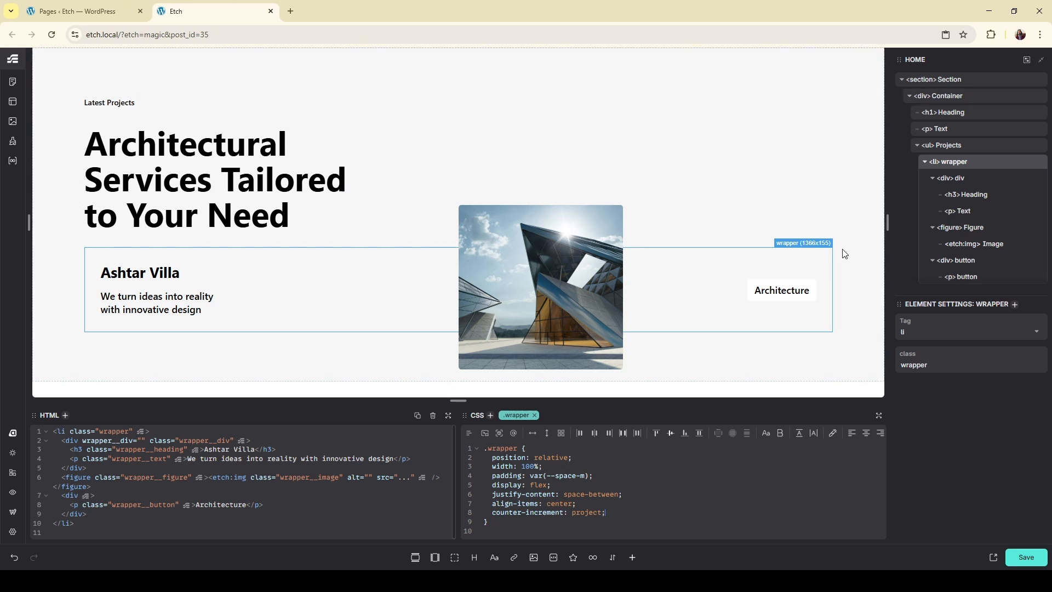
Add position: relative as the first declaration of the .projects rule
{"action": "left_click", "coordinate": [756, 368]}
{"action": "left_click", "coordinate": [559, 449]}
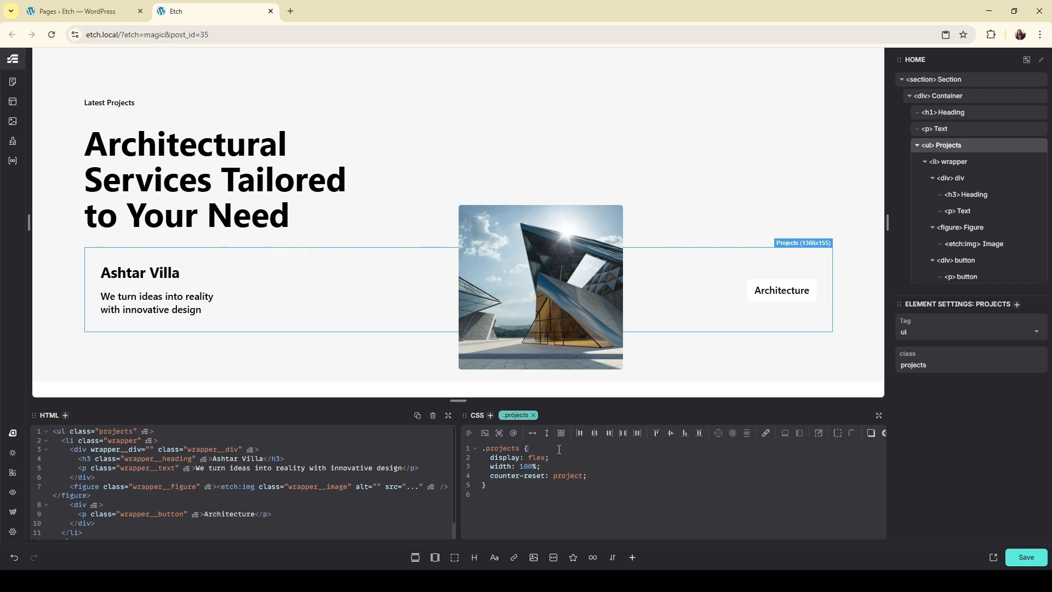
{"action": "key", "text": "Return"}
{"action": "type", "text": "pos"}
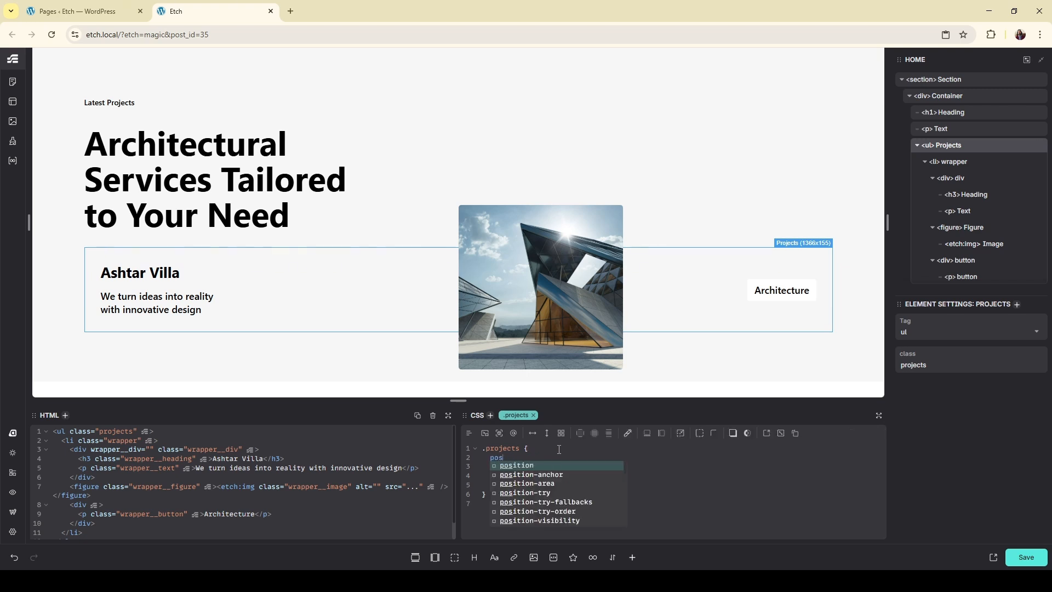
{"action": "key", "text": "Return"}
{"action": "type", "text": "rela"}
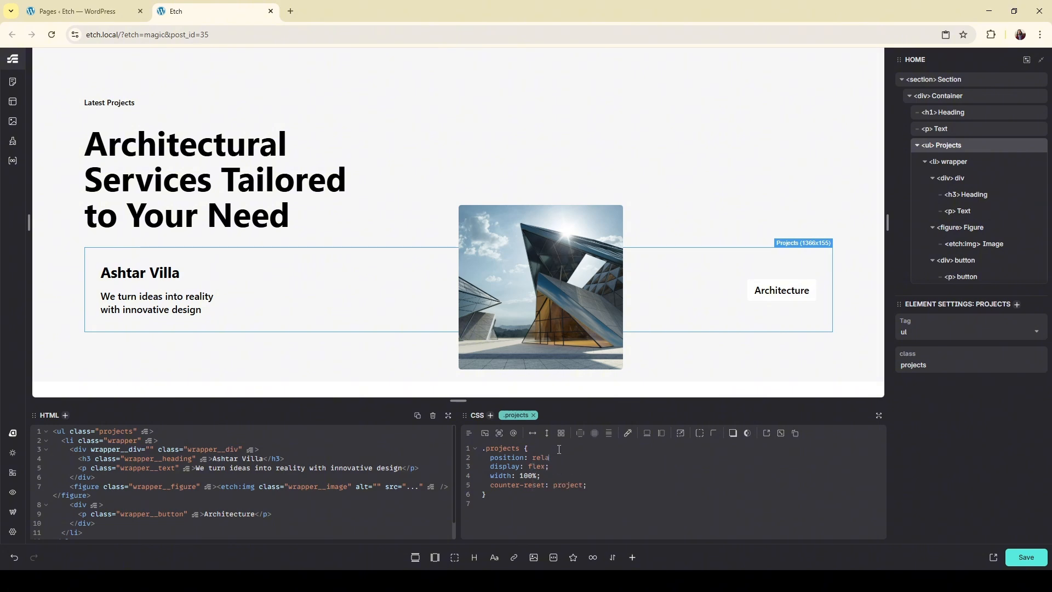
{"action": "type", "text": "tive;"}
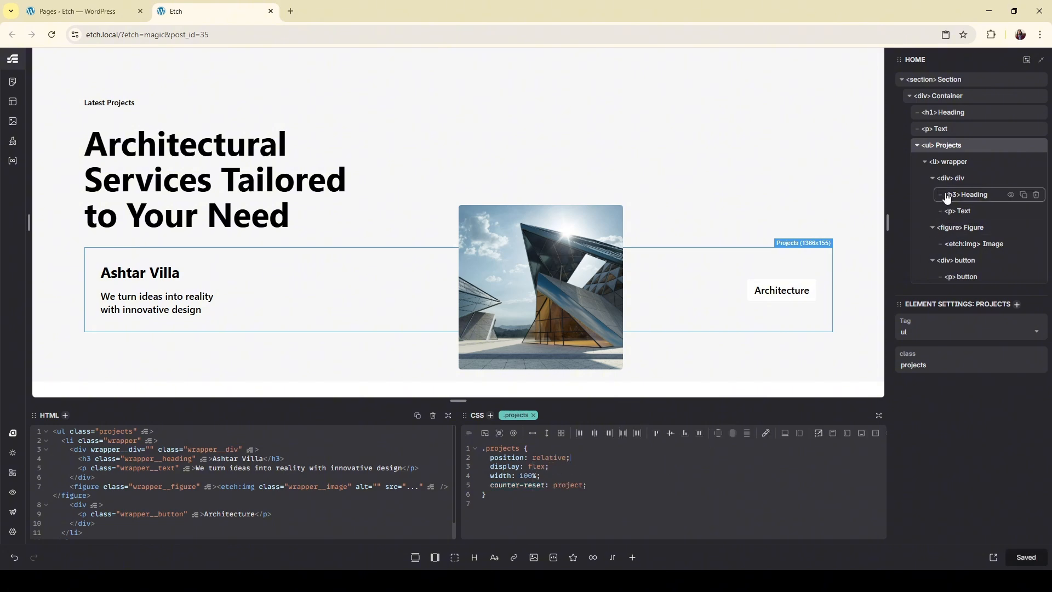
Start a nested &:before rule below the counter-increment declaration in the .wrapper rule
{"action": "left_click", "coordinate": [961, 162]}
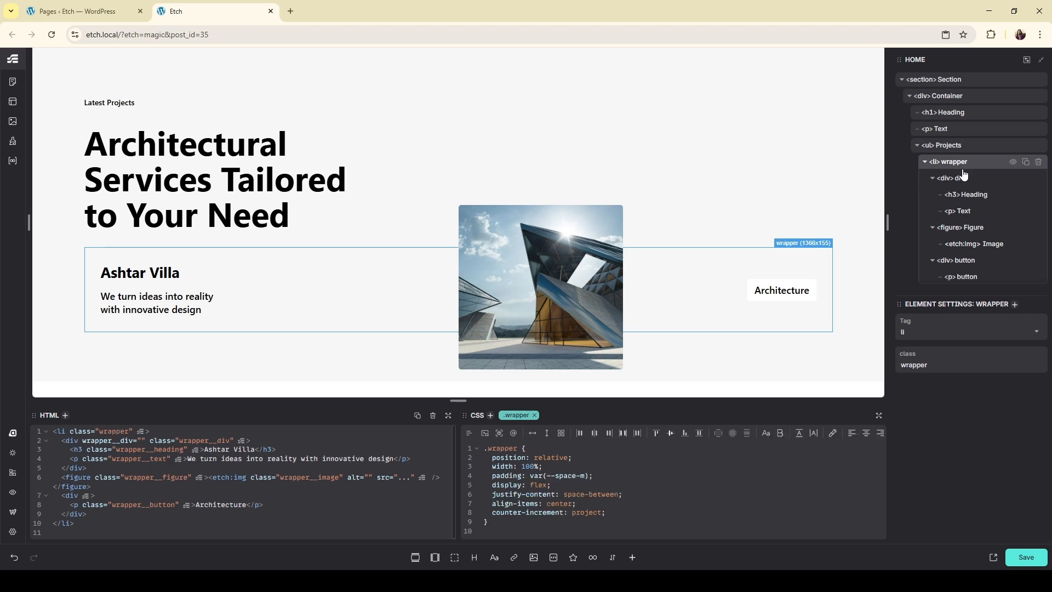
{"action": "left_click", "coordinate": [619, 514]}
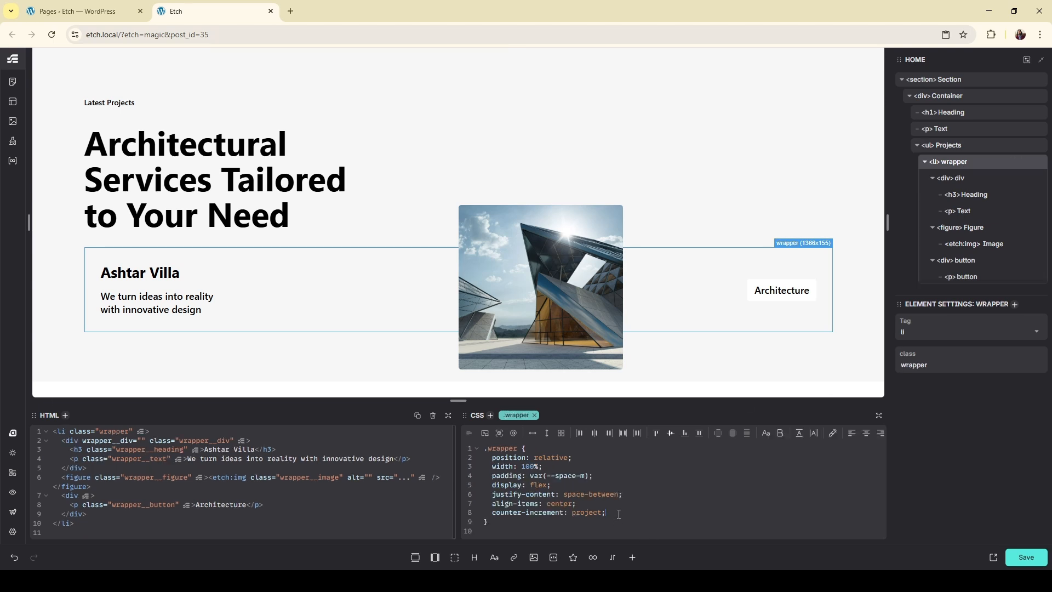
{"action": "left_click", "coordinate": [520, 525]}
{"action": "key", "text": "Return"}
{"action": "type", "text": "&"}
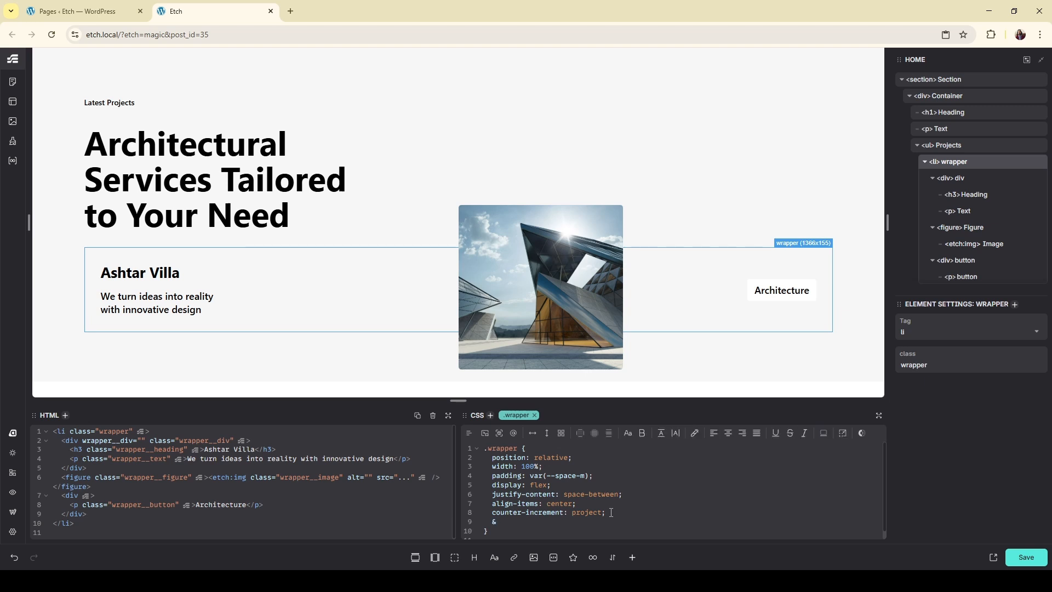
{"action": "type", "text": ":bef"}
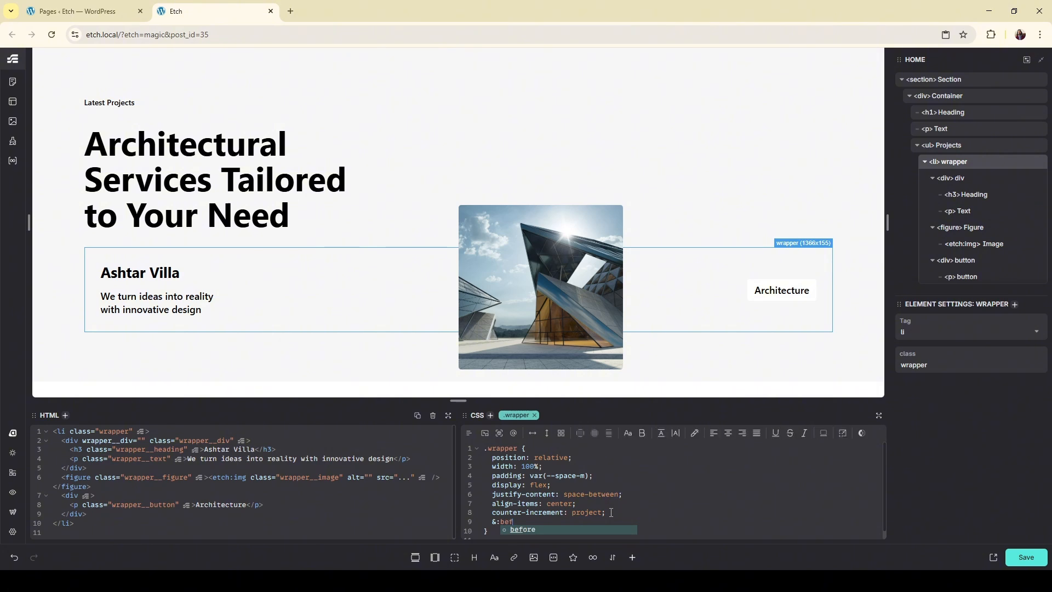
{"action": "type", "text": "ore{"}
{"action": "key", "text": "Return"}
Set the content of the &:before rule to conter(project, decimal-leading-zero)
{"action": "type", "text": "content: conter(pr"}
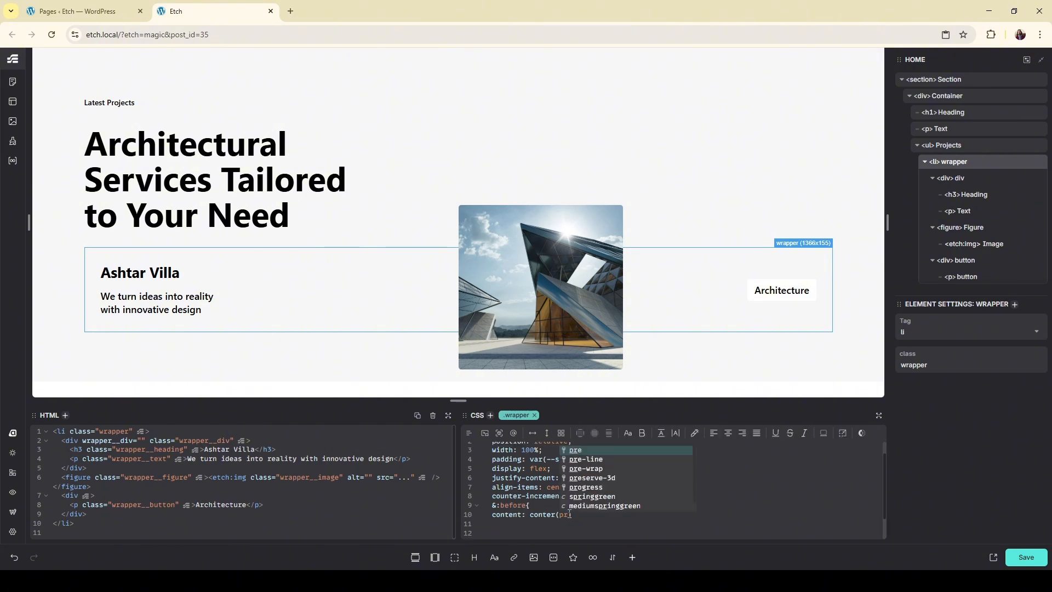
{"action": "type", "text": "oject"}
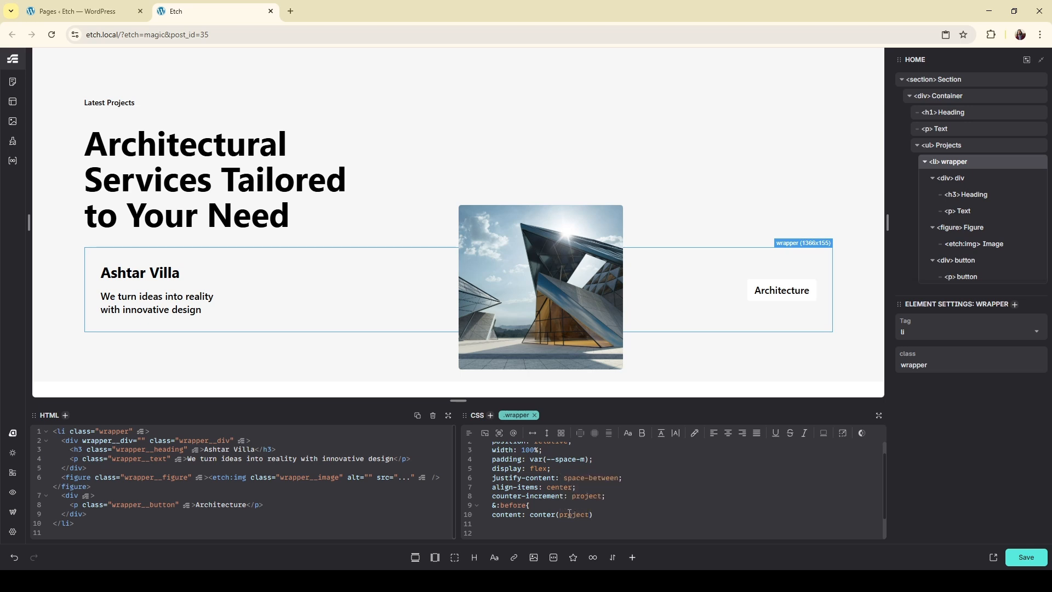
{"action": "type", "text": ", de"}
{"action": "key", "text": "Down"}
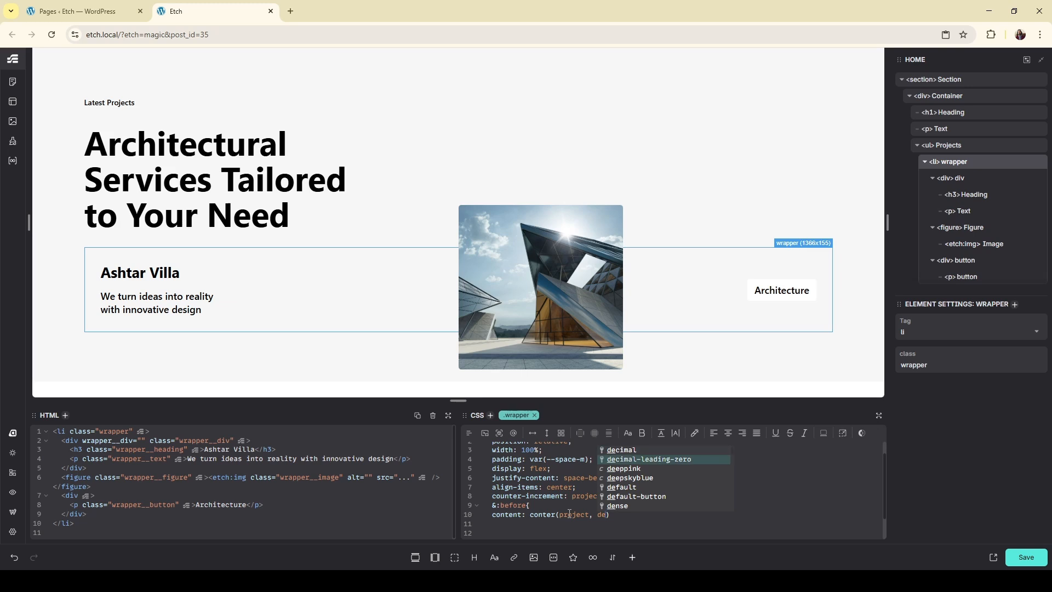
{"action": "key", "text": "Return"}
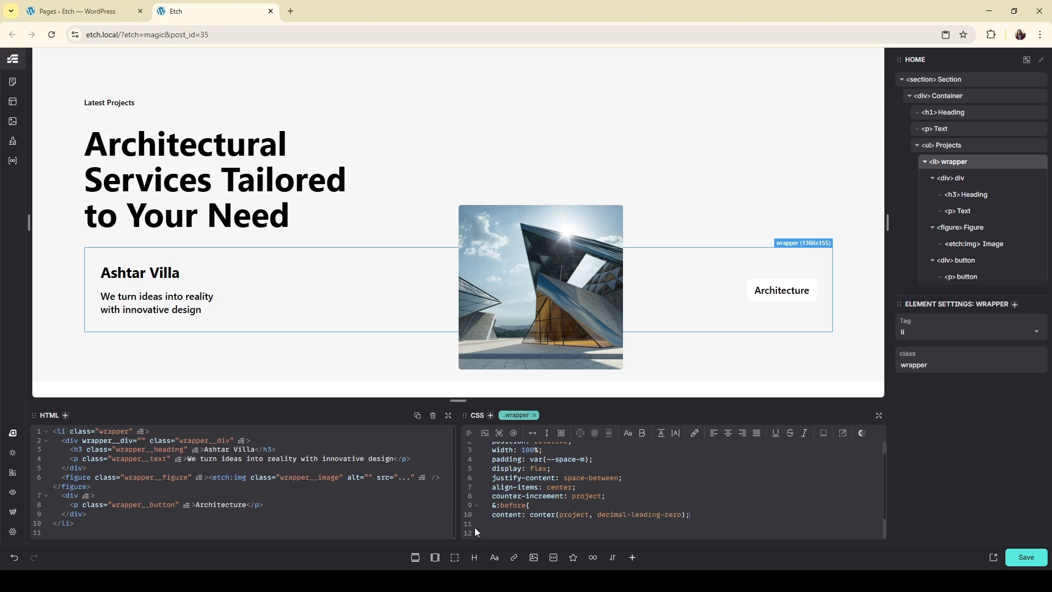
Correct the function name in the &:before content to counter and add font-size: 8rem below it
{"action": "left_click", "coordinate": [536, 515]}
{"action": "type", "text": "u"}
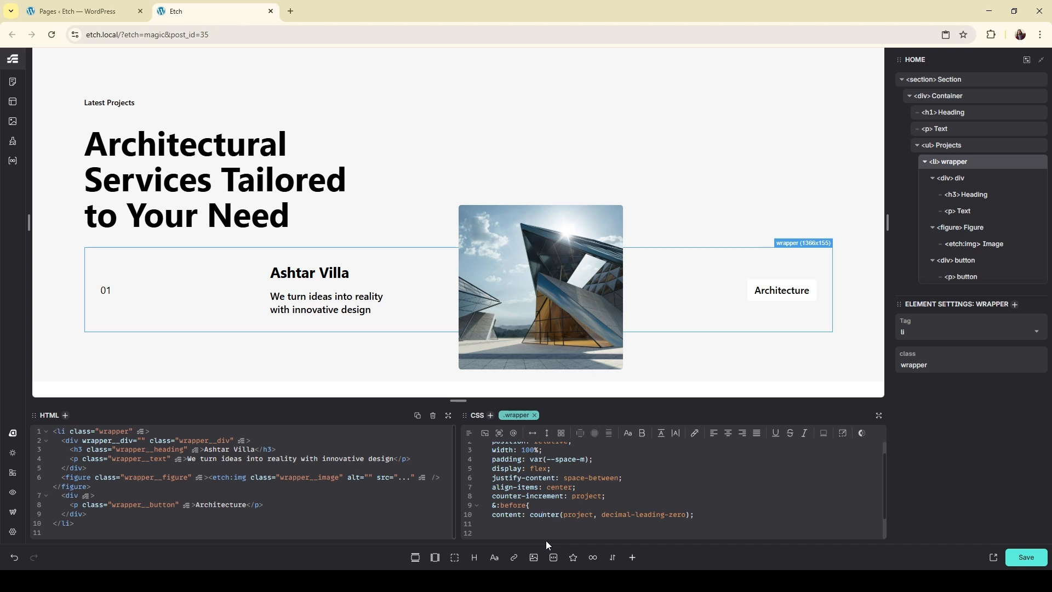
{"action": "left_click", "coordinate": [699, 517]}
{"action": "type", "text": "font"}
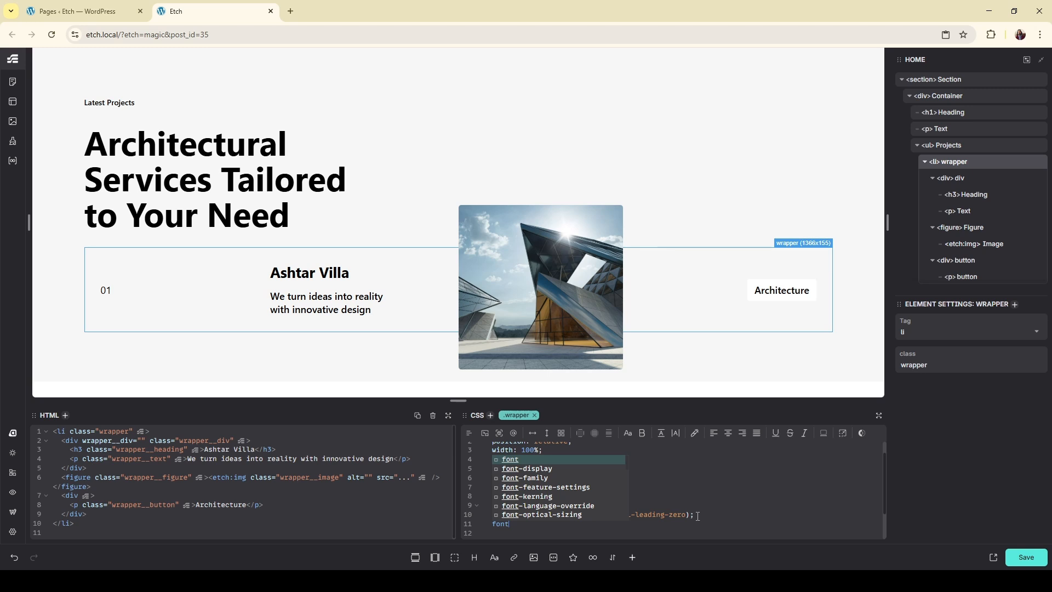
{"action": "type", "text": "-size: "}
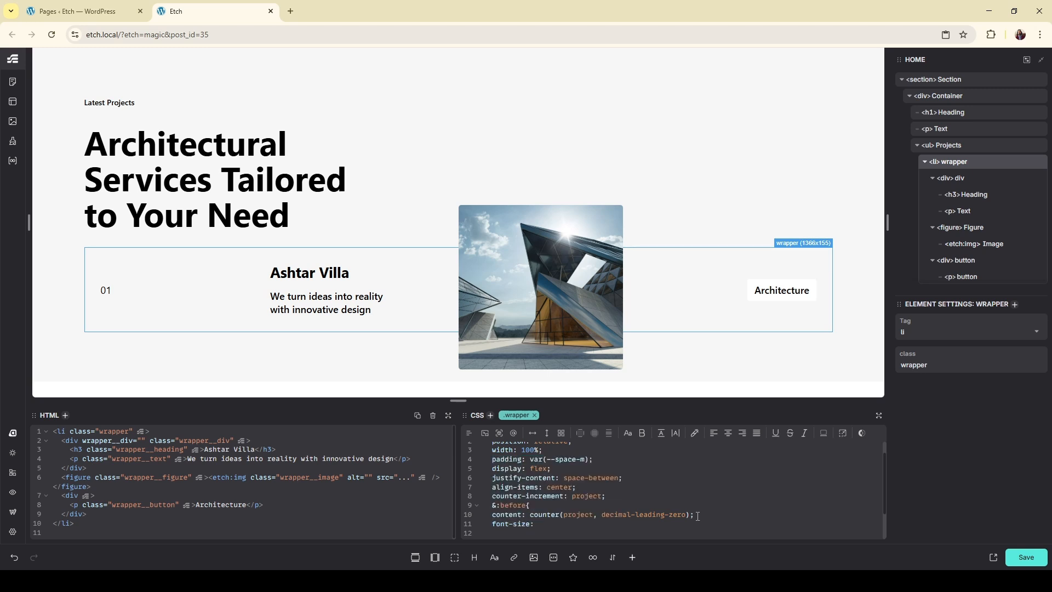
{"action": "type", "text": "20px"}
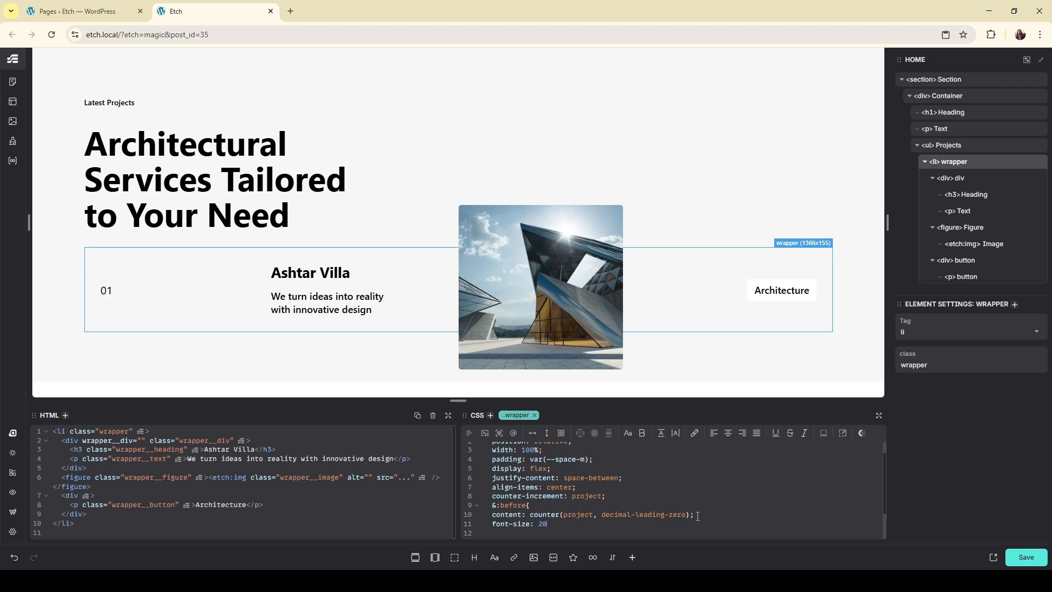
{"action": "key", "text": "BackSpace"}
{"action": "key", "text": "BackSpace"}
{"action": "key", "text": "BackSpace"}
{"action": "key", "text": "BackSpace"}
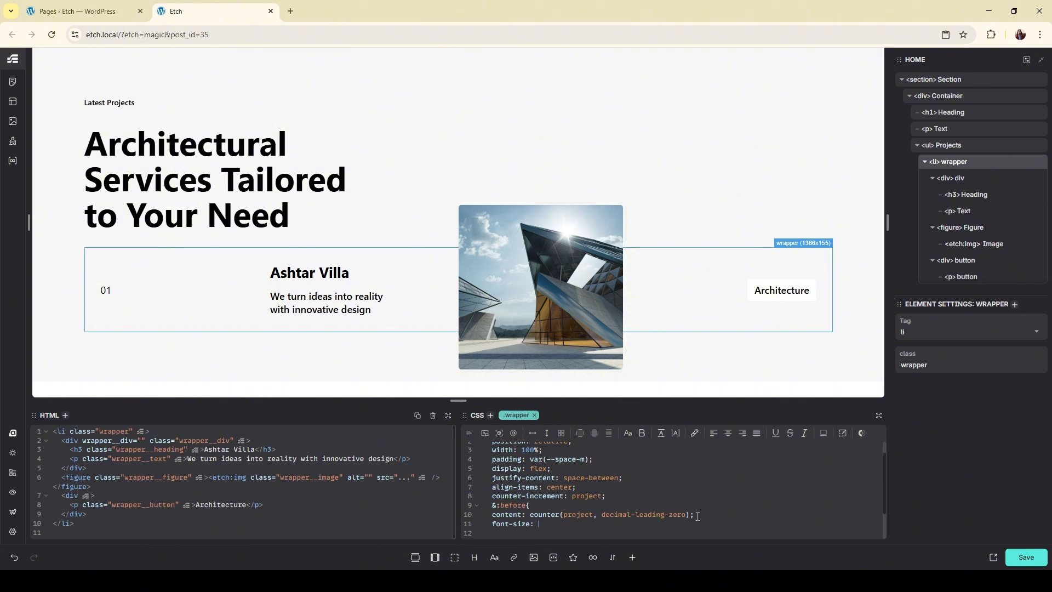
{"action": "type", "text": "20"}
{"action": "type", "text": "rem"}
{"action": "key", "text": "BackSpace"}
{"action": "key", "text": "BackSpace"}
{"action": "key", "text": "BackSpace"}
{"action": "key", "text": "BackSpace"}
{"action": "key", "text": "BackSpace"}
{"action": "type", "text": "8rem"}
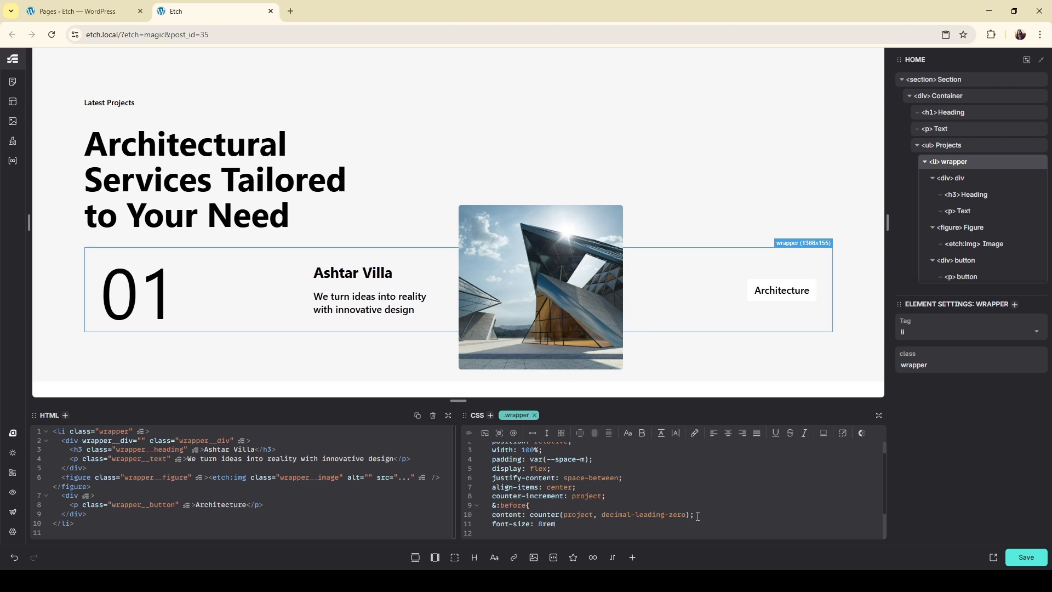
Add font-weight: 700 below the font size in the &:before rule
{"action": "type", "text": ";   "}
{"action": "type", "text": "font"}
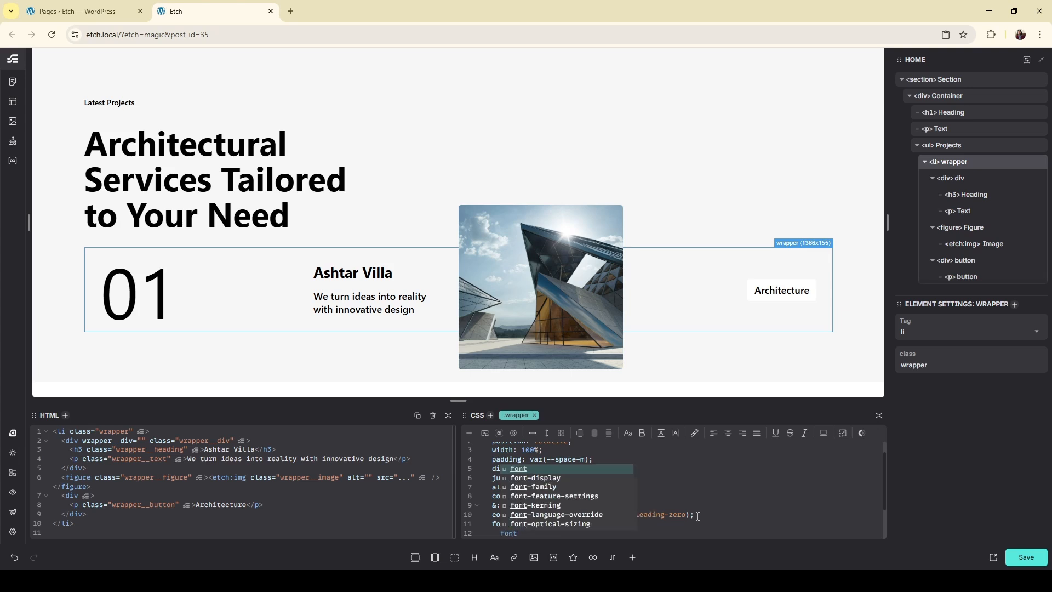
{"action": "type", "text": "-weight: "}
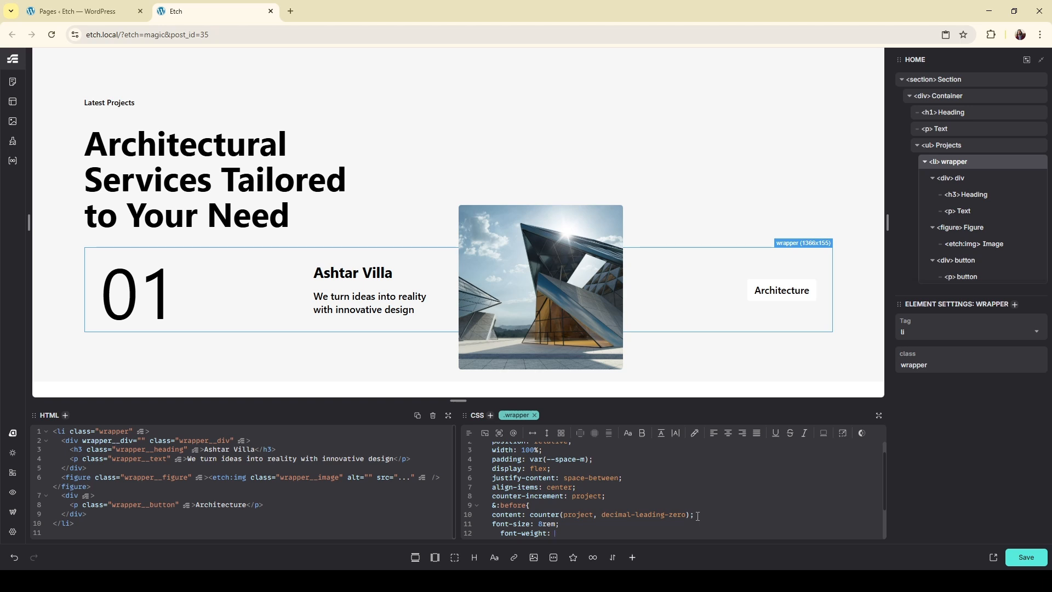
{"action": "type", "text": "700;"}
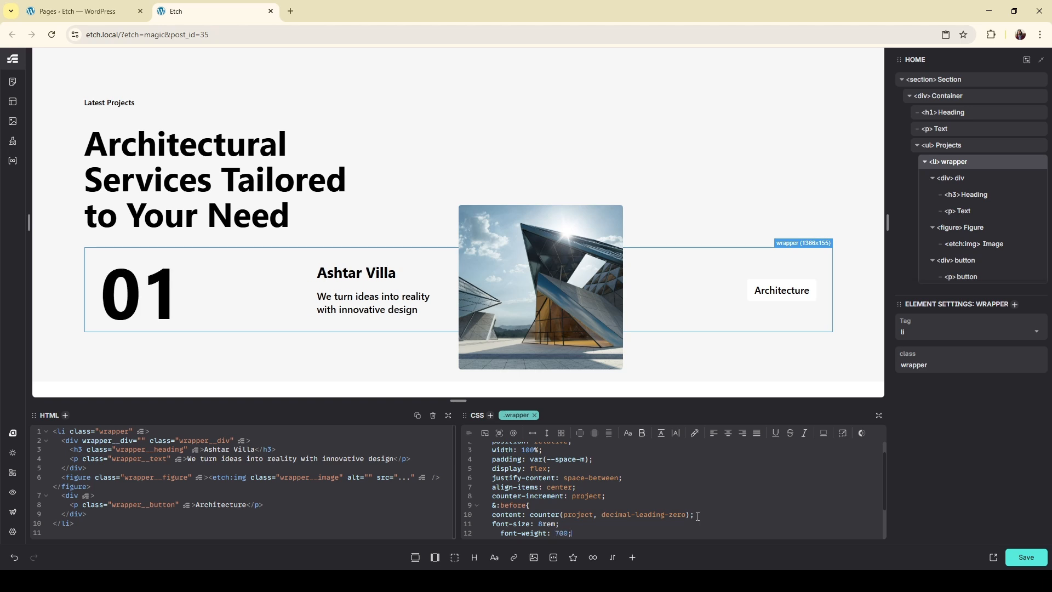
Add opacity: 0.2 as the last declaration of the &:before rule
{"action": "key", "text": "Return"}
{"action": "type", "text": "opac"}
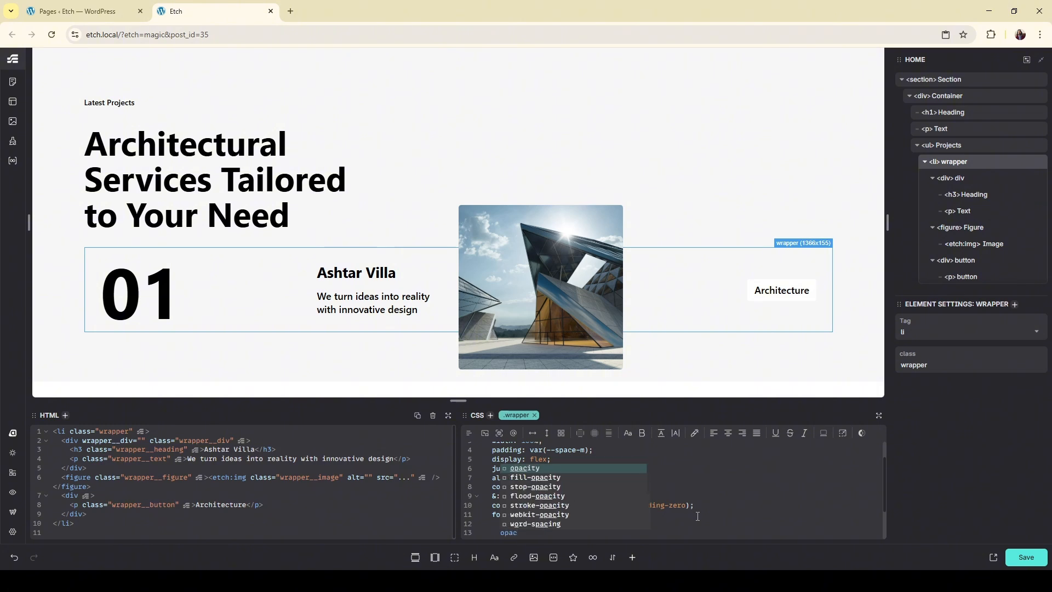
{"action": "key", "text": "Return"}
{"action": "type", "text": "0."}
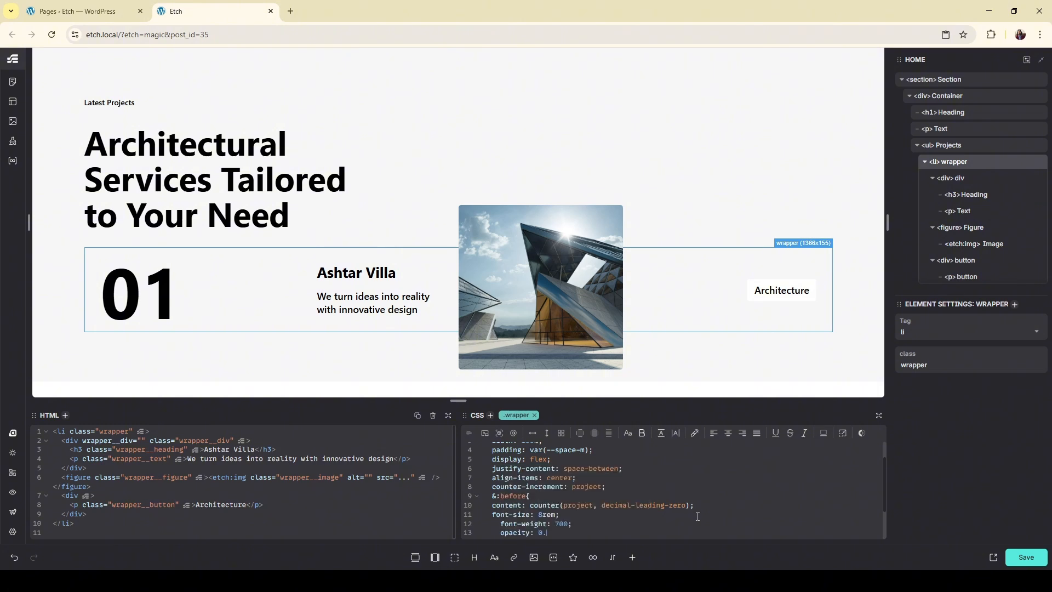
{"action": "type", "text": "2;"}
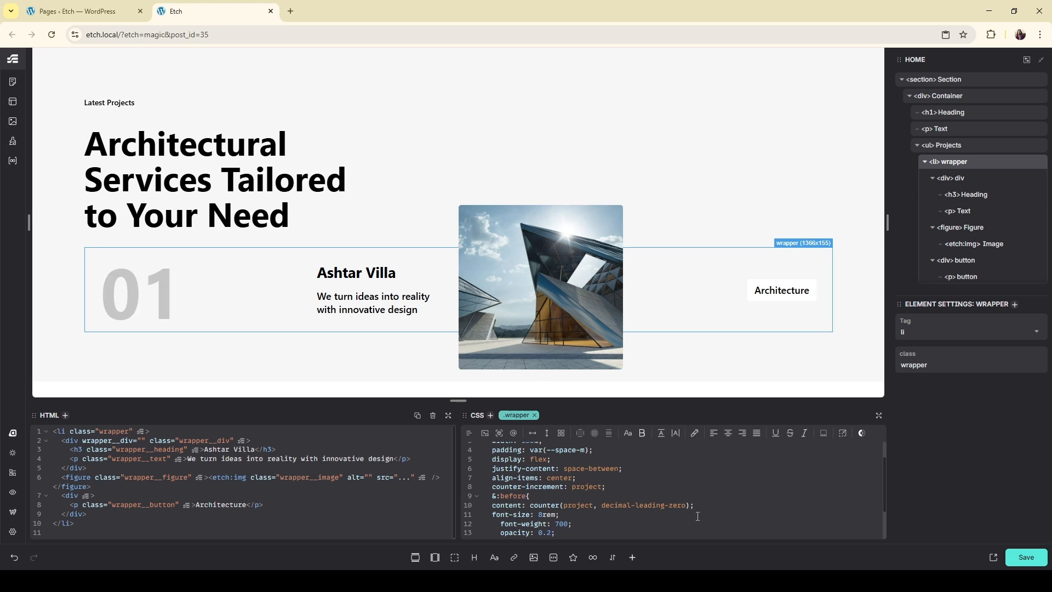
{"action": "key", "text": "Return"}
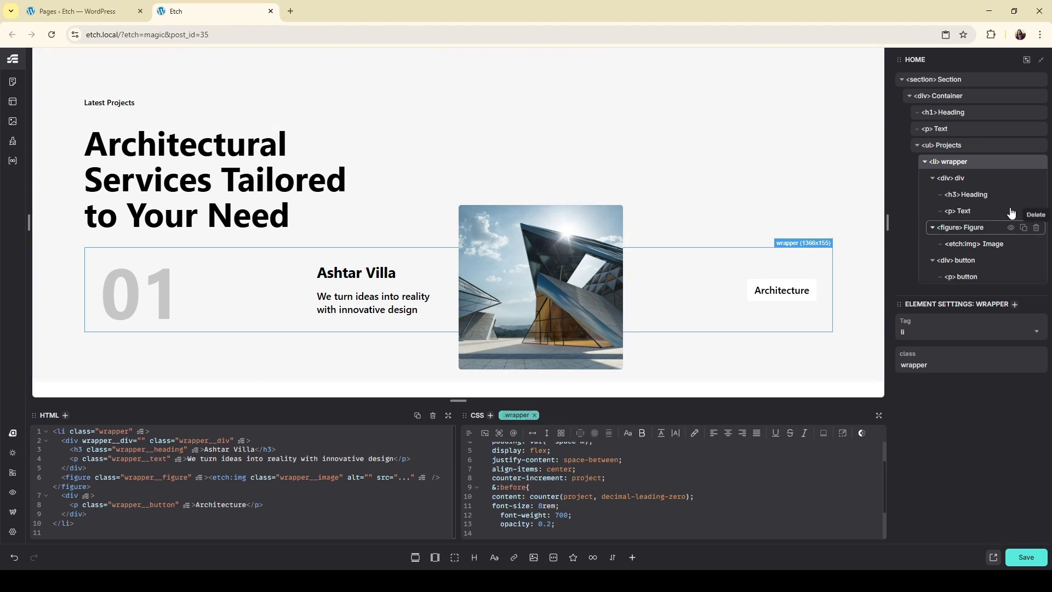
{"action": "left_click", "coordinate": [971, 182]}
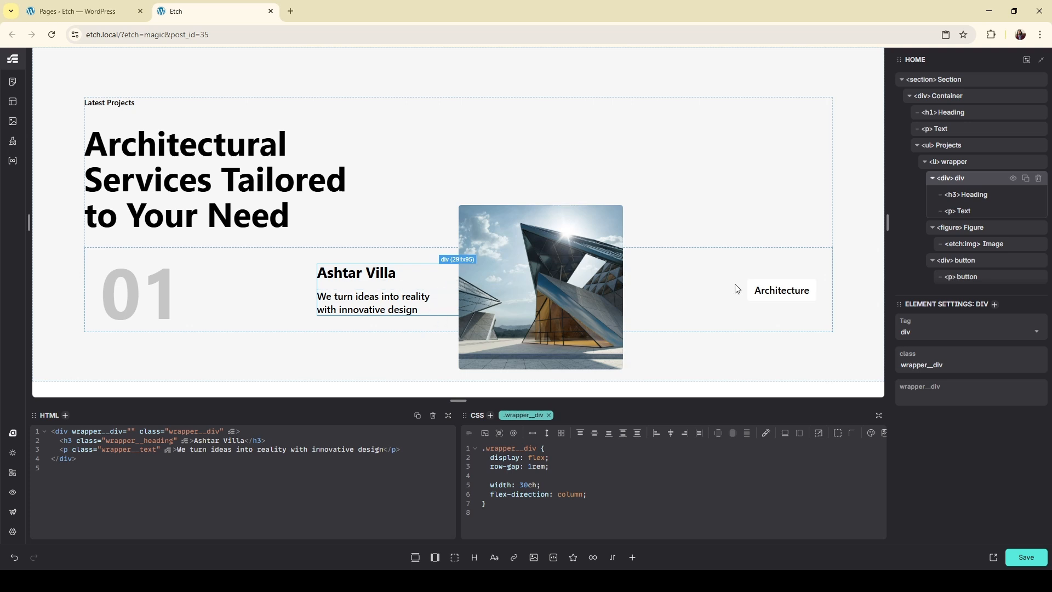
{"action": "left_click", "coordinate": [598, 272]}
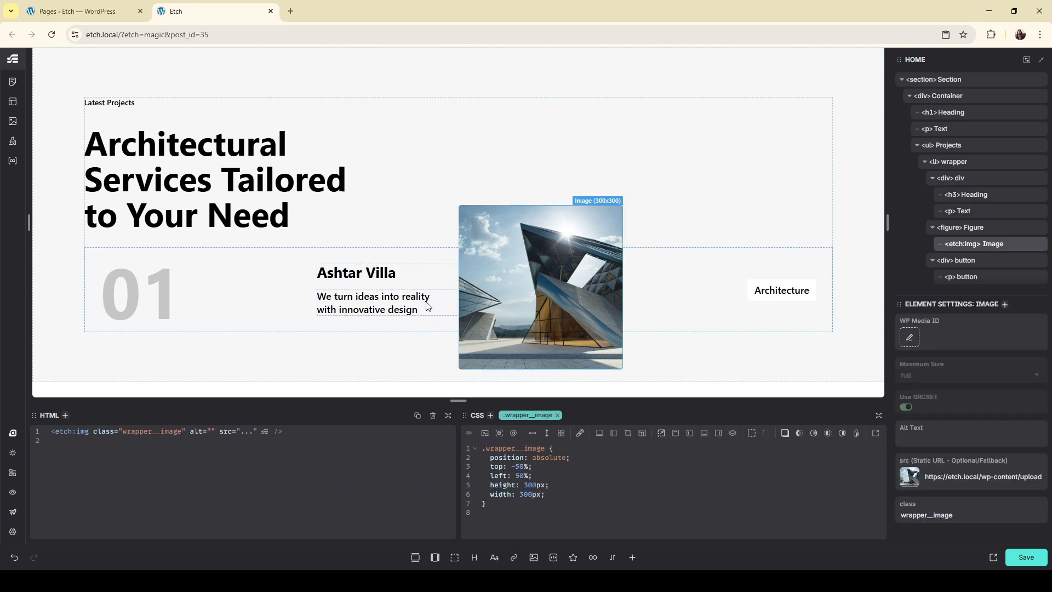
{"action": "left_click", "coordinate": [714, 296]}
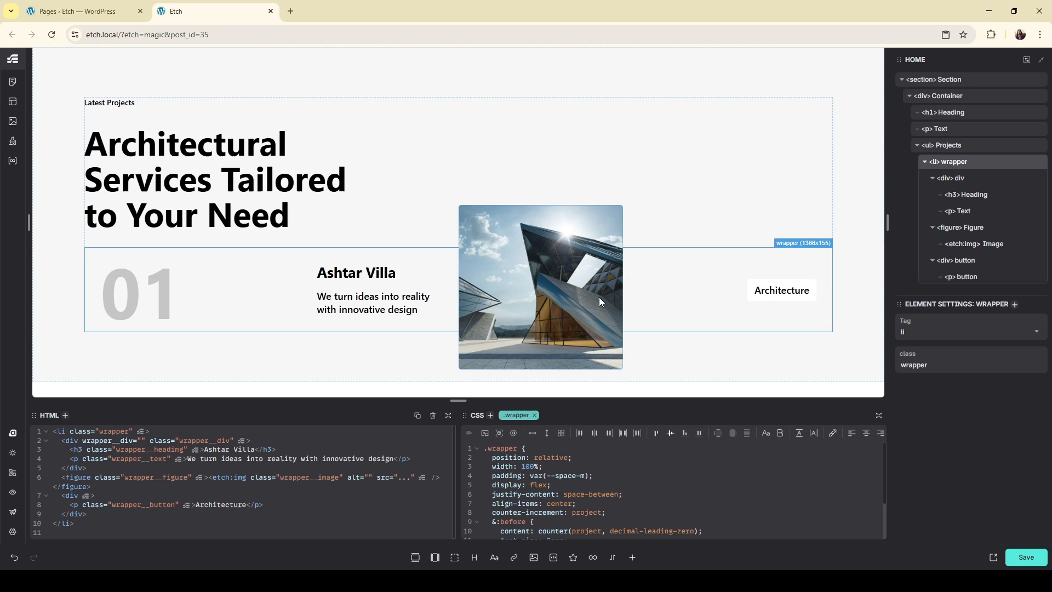
{"action": "left_click", "coordinate": [438, 304]}
{"action": "left_click", "coordinate": [690, 306]}
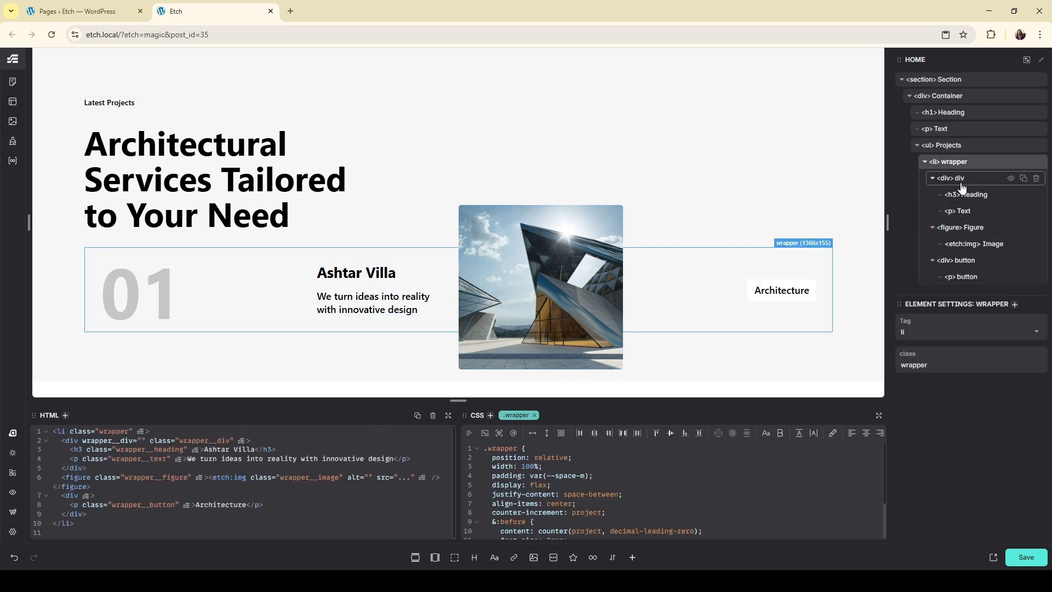
{"action": "scroll", "coordinate": [663, 507], "scroll_direction": "down", "scroll_amount": 2}
{"action": "scroll", "coordinate": [663, 508], "scroll_direction": "up", "scroll_amount": 2}
Add opacity: 0 at the end of the project image's .wrapper__image rule
{"action": "left_click", "coordinate": [560, 303]}
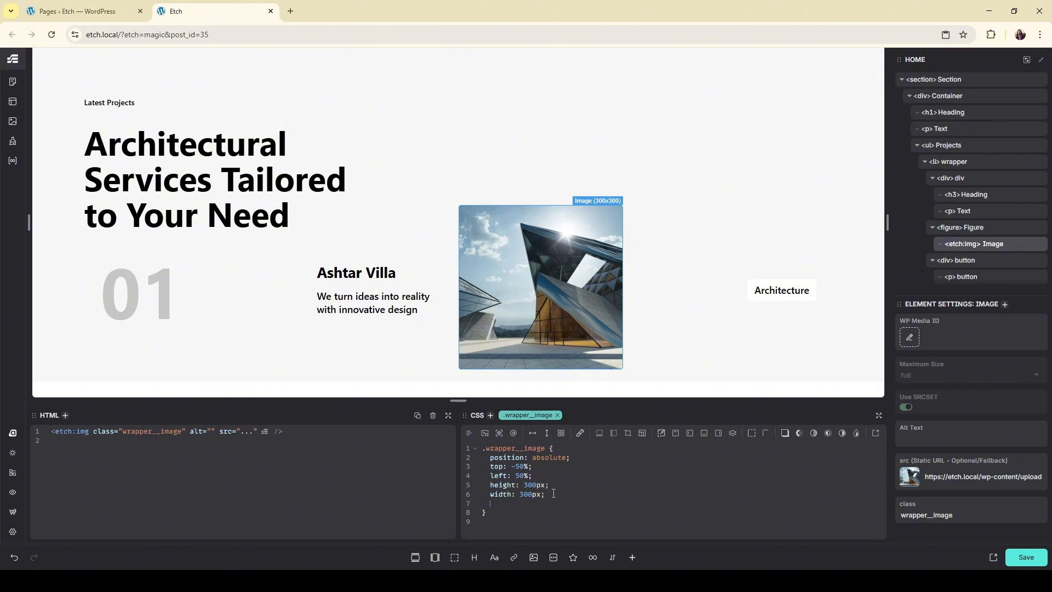
{"action": "type", "text": "opac"}
{"action": "key", "text": "Return"}
{"action": "type", "text": "0;"}
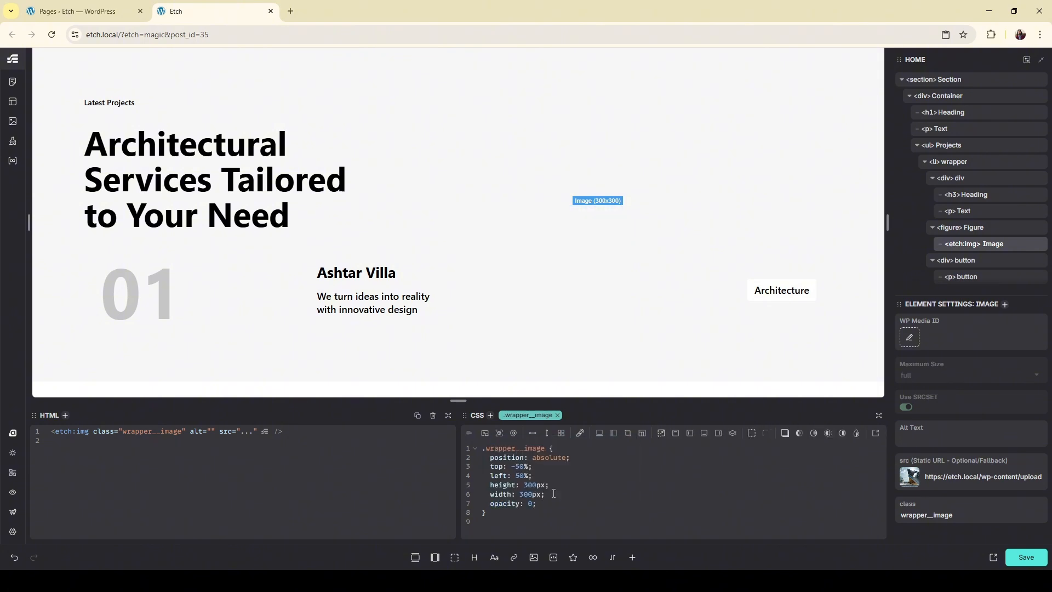
Nest a .wrapper:hover & rule with opacity: 1 inside the .wrapper__image rule and save the page
{"action": "key", "text": "Return"}
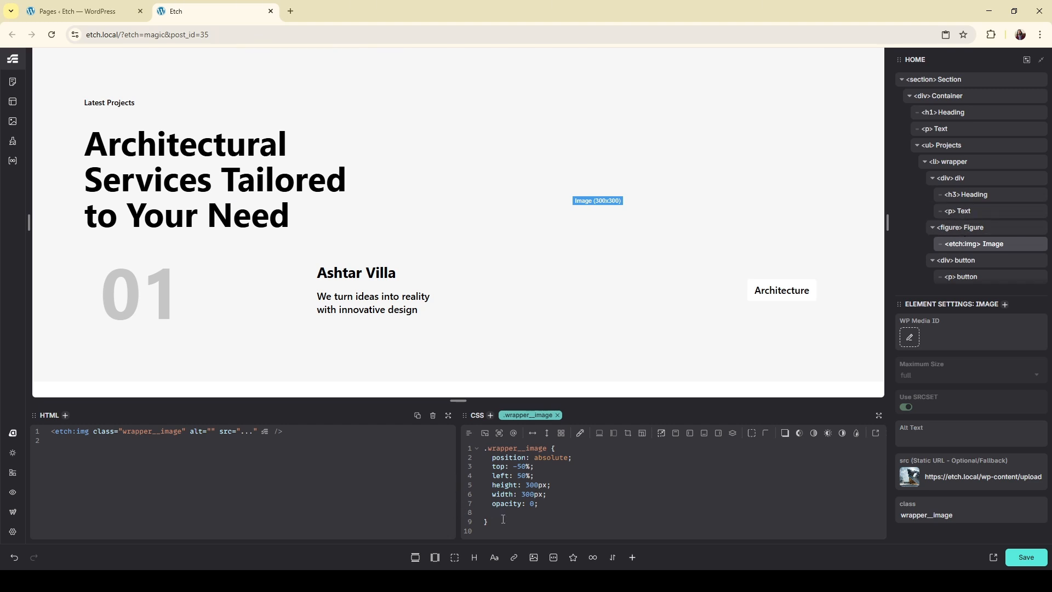
{"action": "type", "text": ".wrapper"}
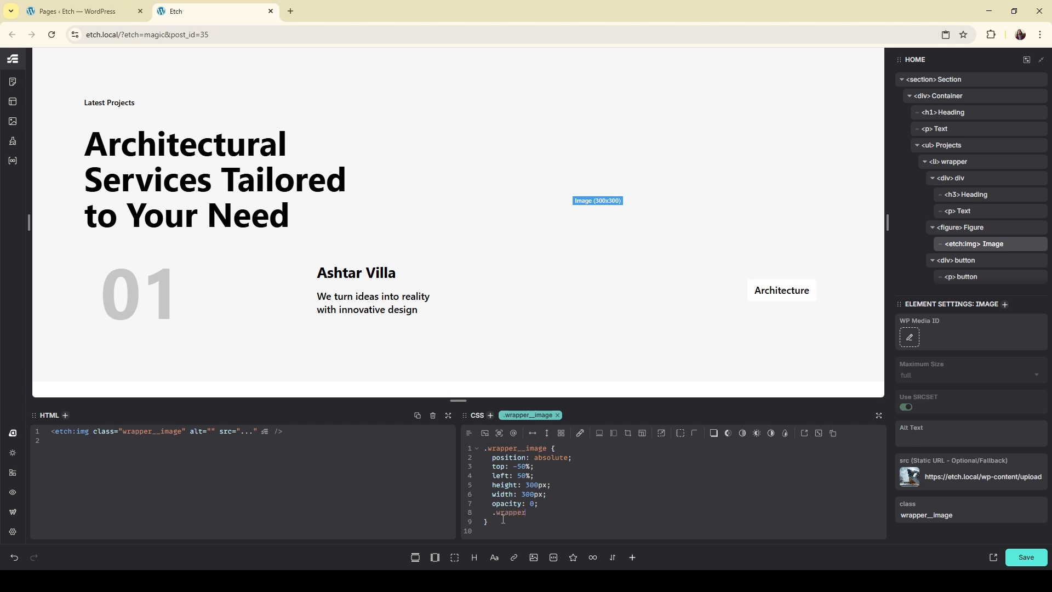
{"action": "type", "text": ":hover &{"}
{"action": "key", "text": "Return"}
{"action": "key", "text": "Return"}
{"action": "key", "text": "Return"}
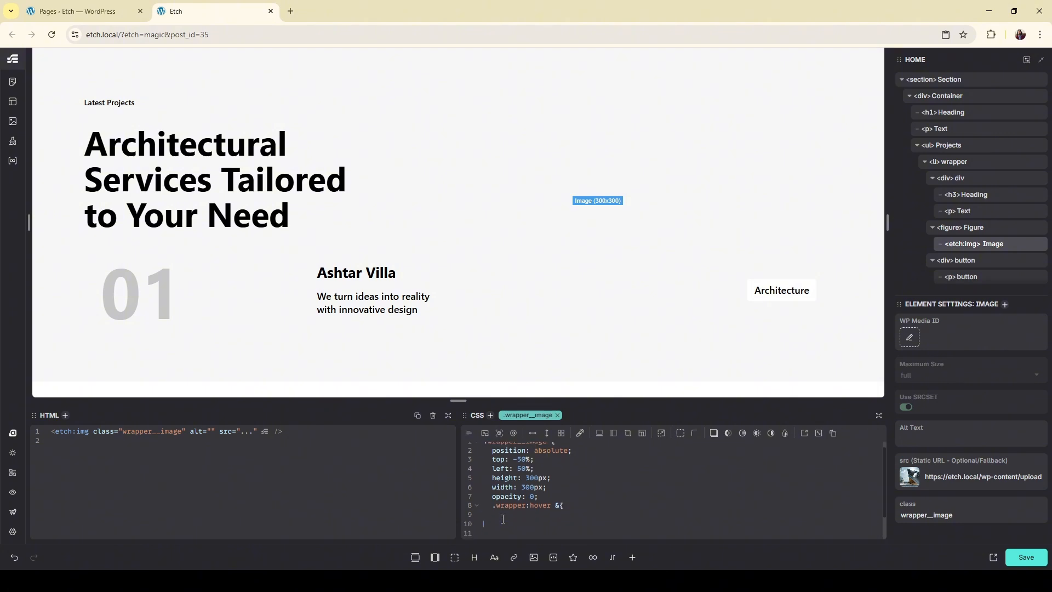
{"action": "type", "text": "opacity"}
{"action": "key", "text": "Return"}
{"action": "type", "text": "1;"}
{"action": "key", "text": "ctrl+s"}
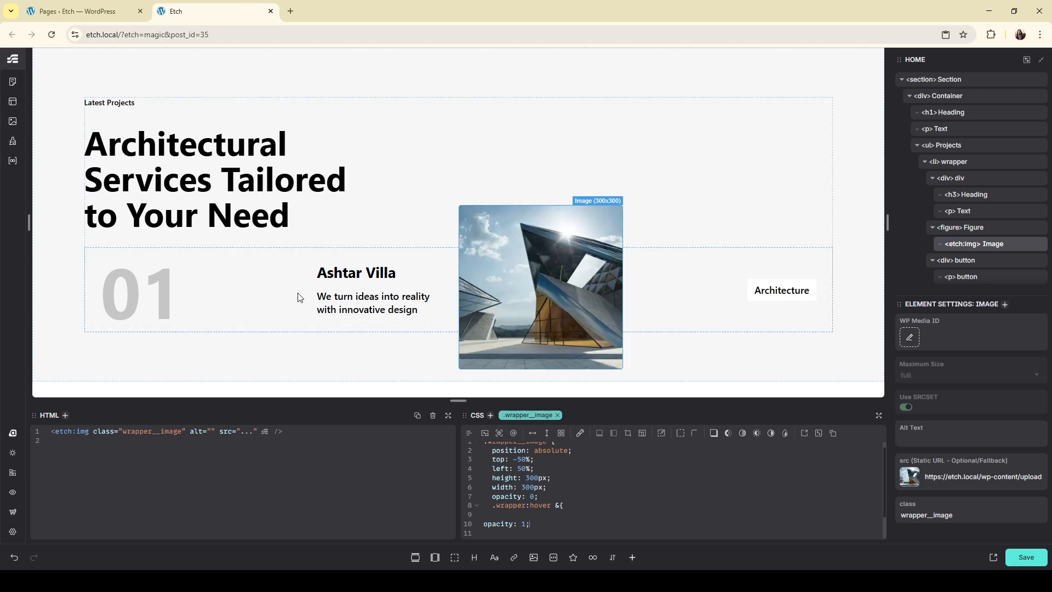
Add transition: 0.5s ease-in-out above the opacity in the .wrapper:hover & rule and save
{"action": "left_click", "coordinate": [538, 515]}
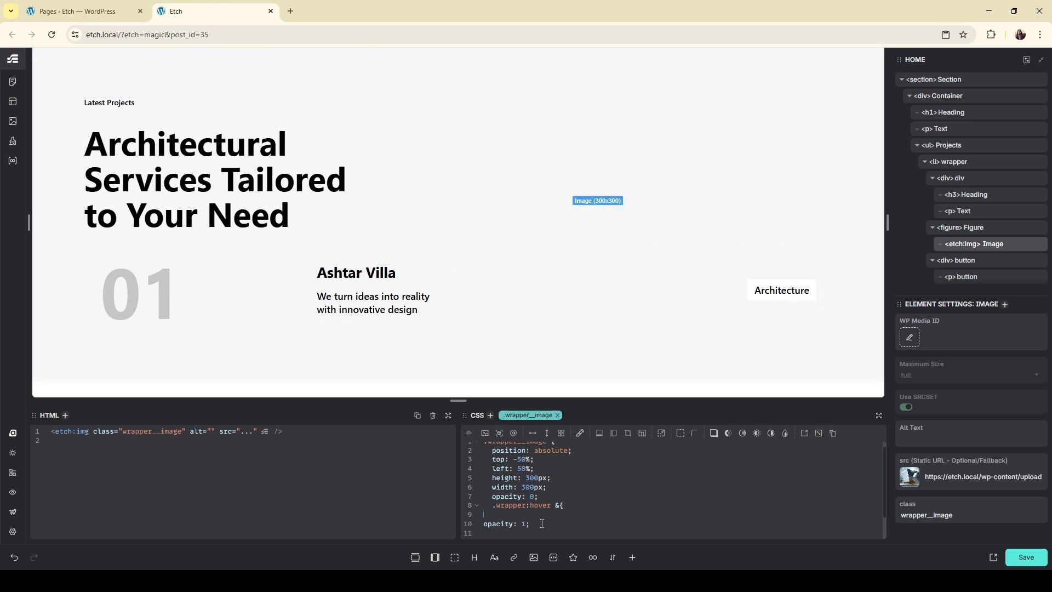
{"action": "type", "text": "tran"}
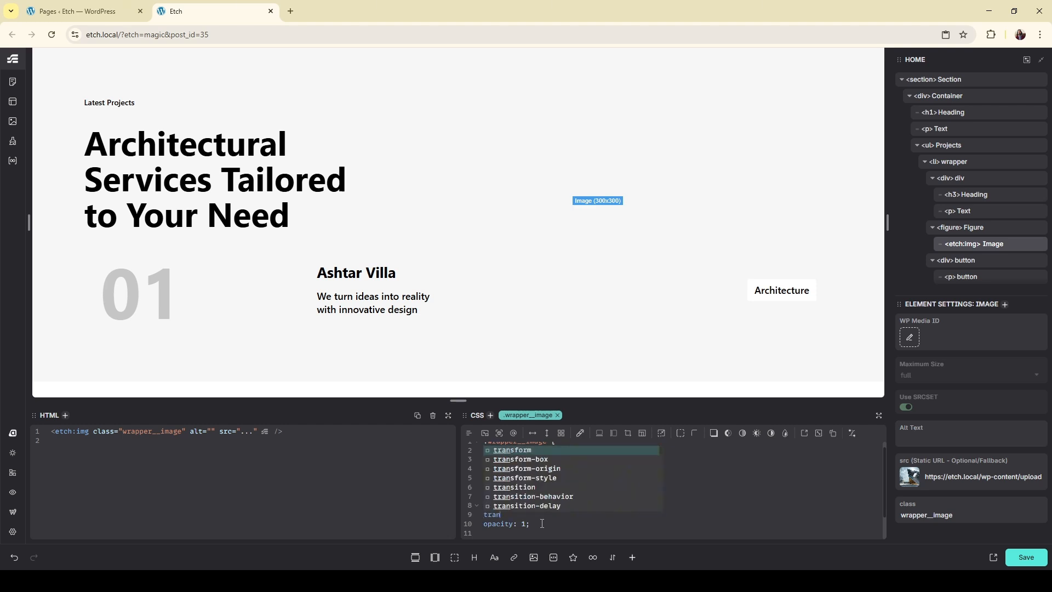
{"action": "type", "text": "sition"}
{"action": "key", "text": "Return"}
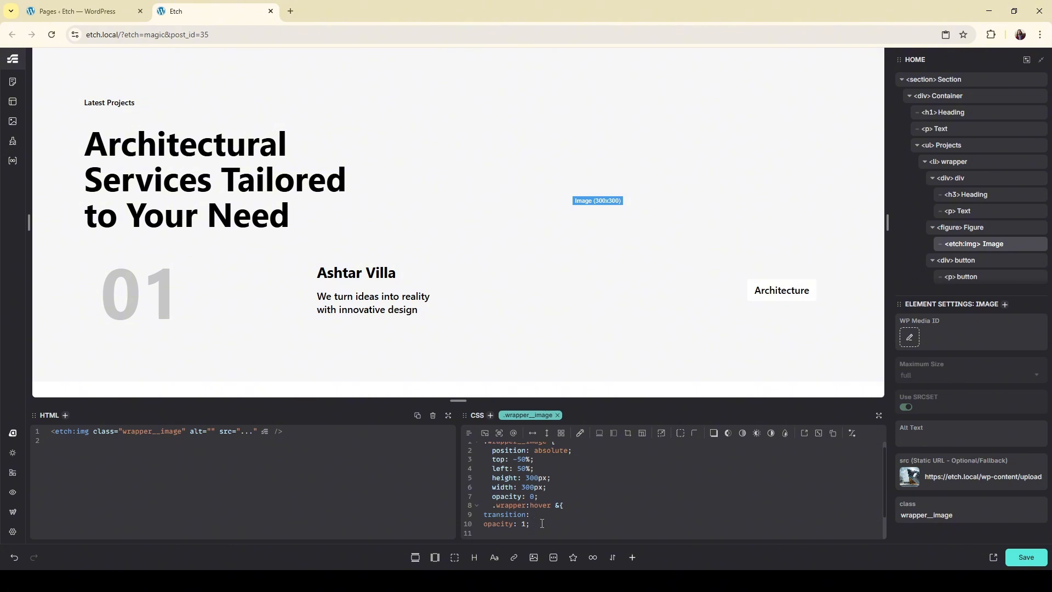
{"action": "type", "text": "0.5s in-"}
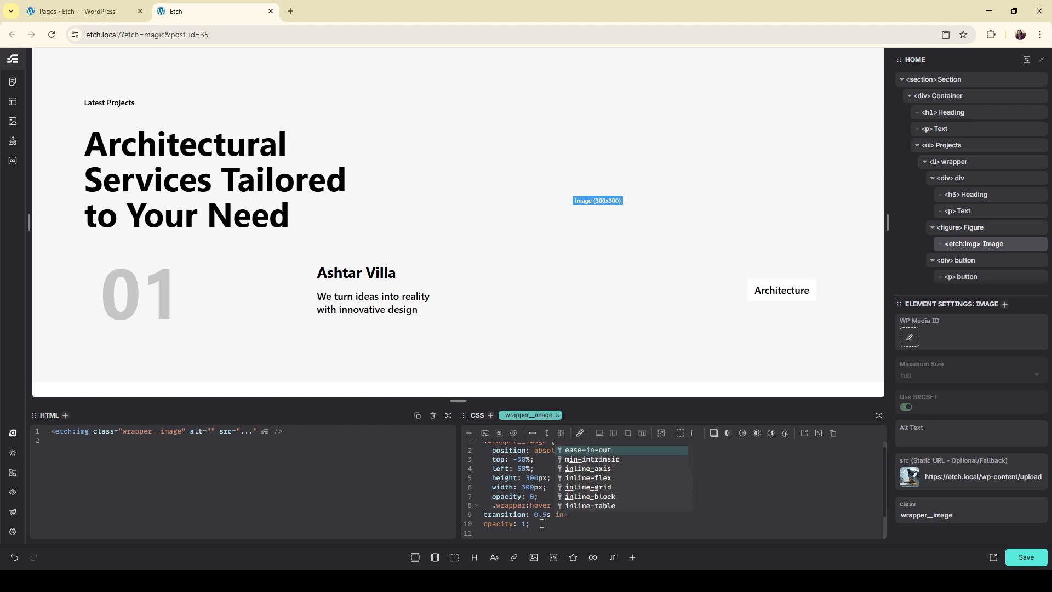
{"action": "key", "text": "Return"}
{"action": "type", "text": ";"}
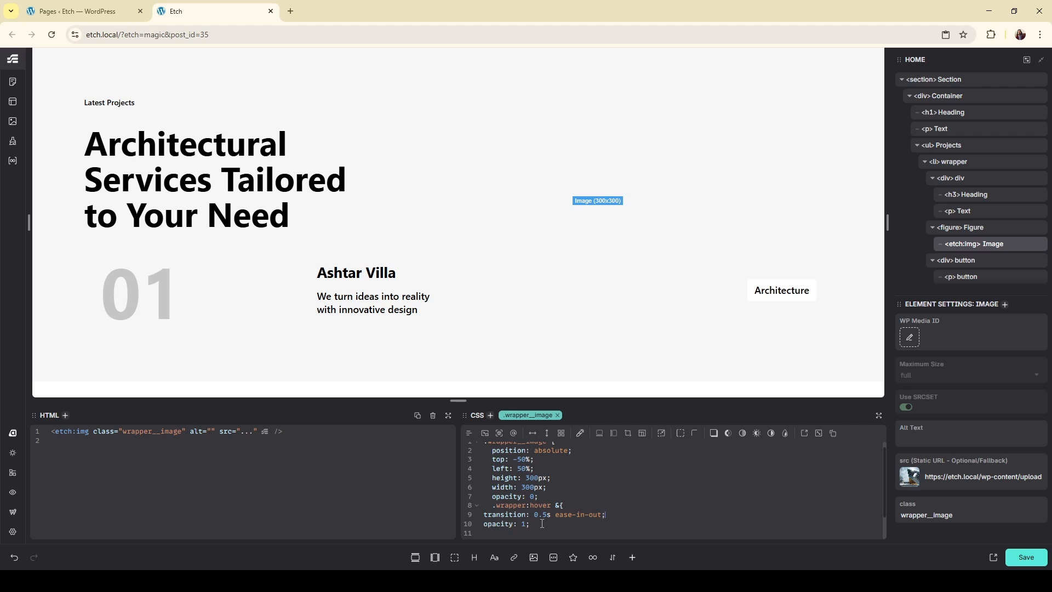
{"action": "key", "text": "ctrl+s"}
Preview the image's hover effect on the frontend and return to the Etch editor
{"action": "left_click", "coordinate": [993, 557]}
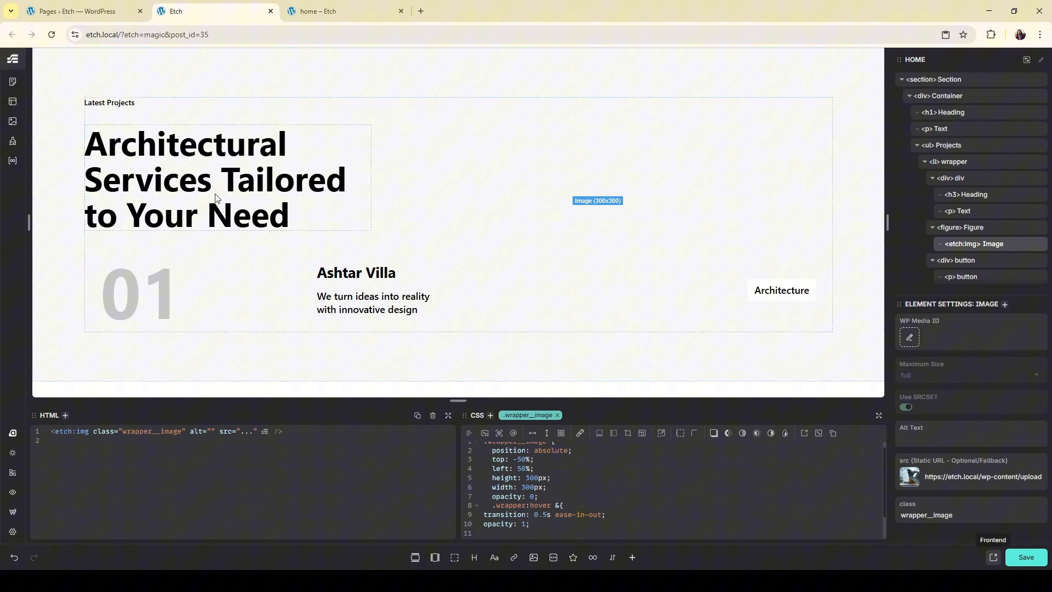
{"action": "left_click", "coordinate": [214, 11]}
Add transition: 0.5s ease-in-out below opacity: 0 in the base .wrapper__image rule
{"action": "scroll", "coordinate": [570, 491], "scroll_direction": "up", "scroll_amount": 1}
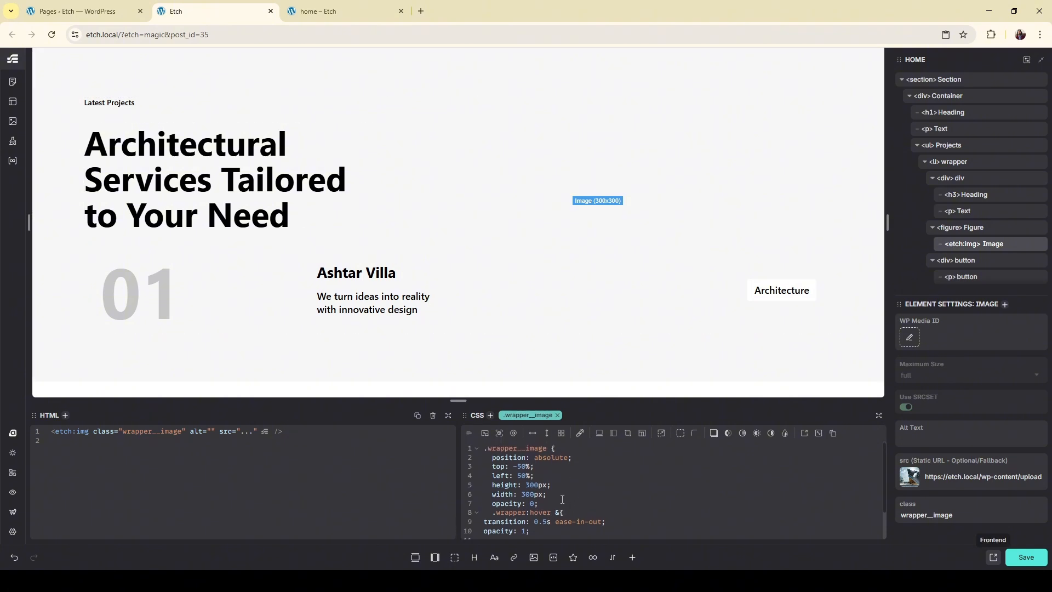
{"action": "left_click", "coordinate": [562, 499]}
{"action": "key", "text": "Return"}
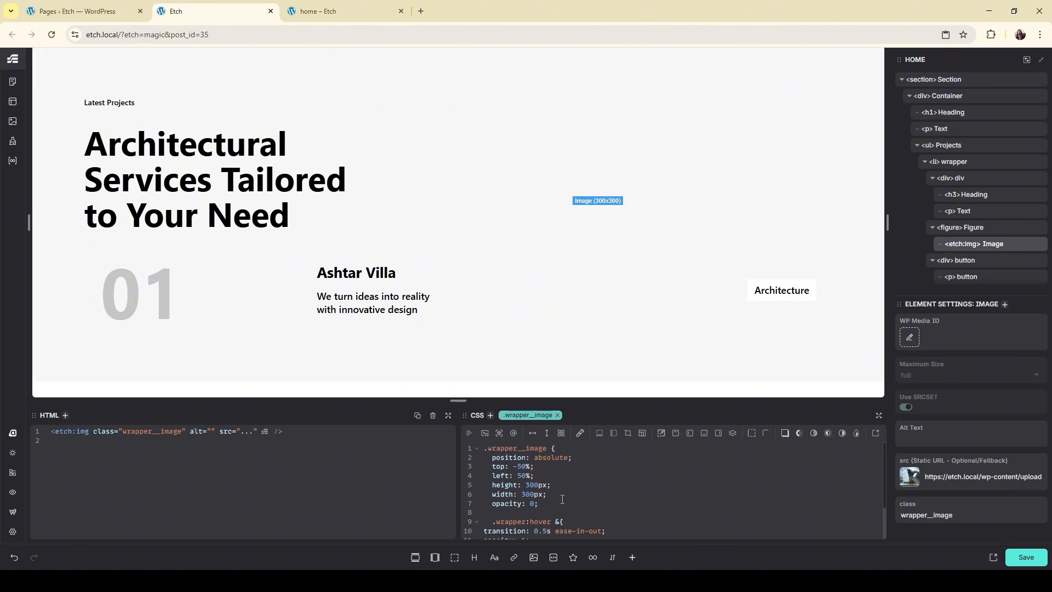
{"action": "type", "text": "tra"}
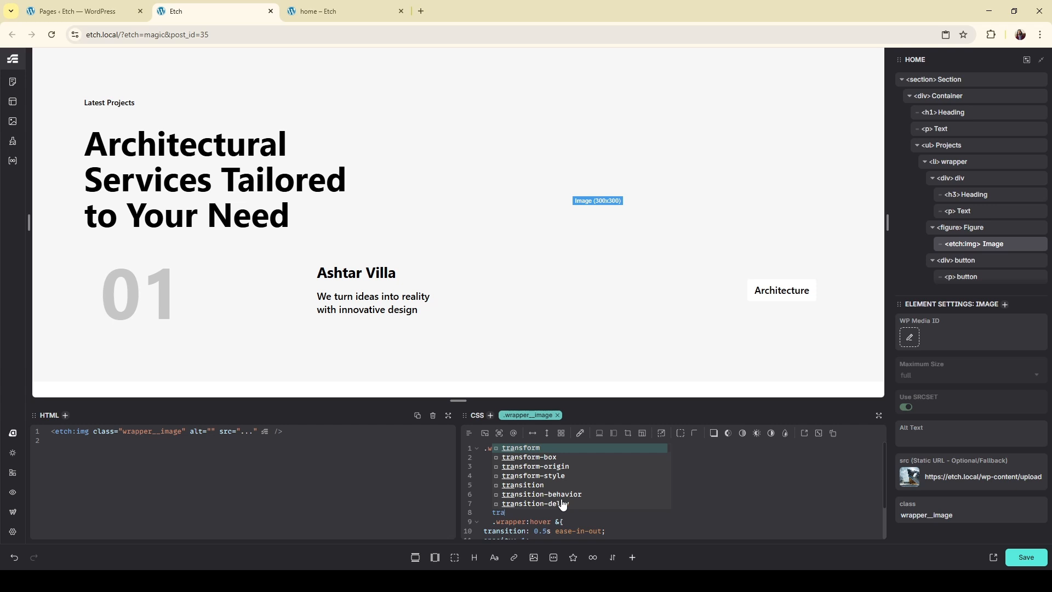
{"action": "type", "text": "nsi"}
{"action": "key", "text": "Return"}
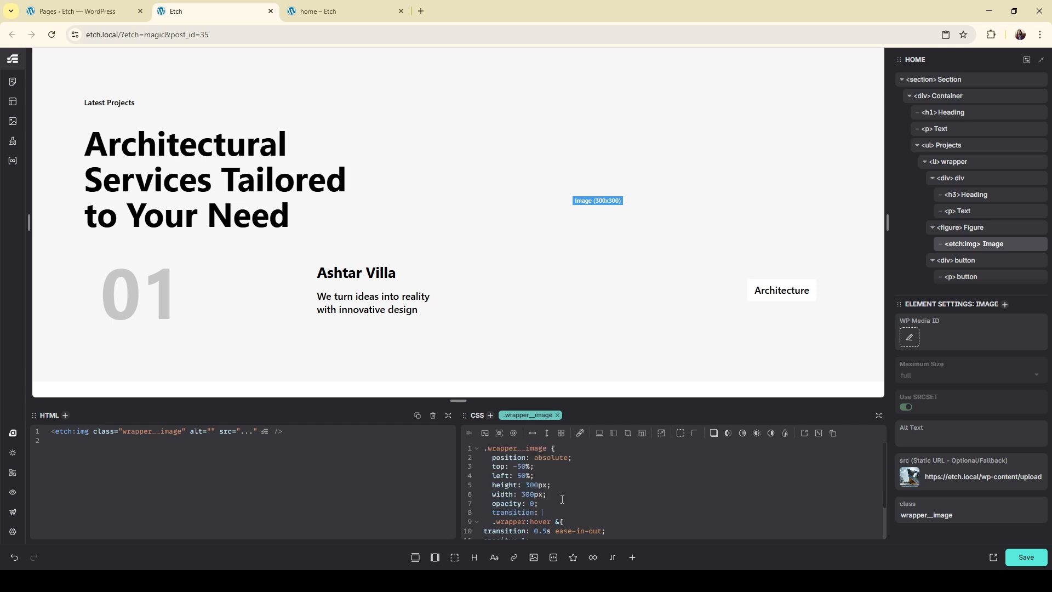
{"action": "type", "text": "0.5s"}
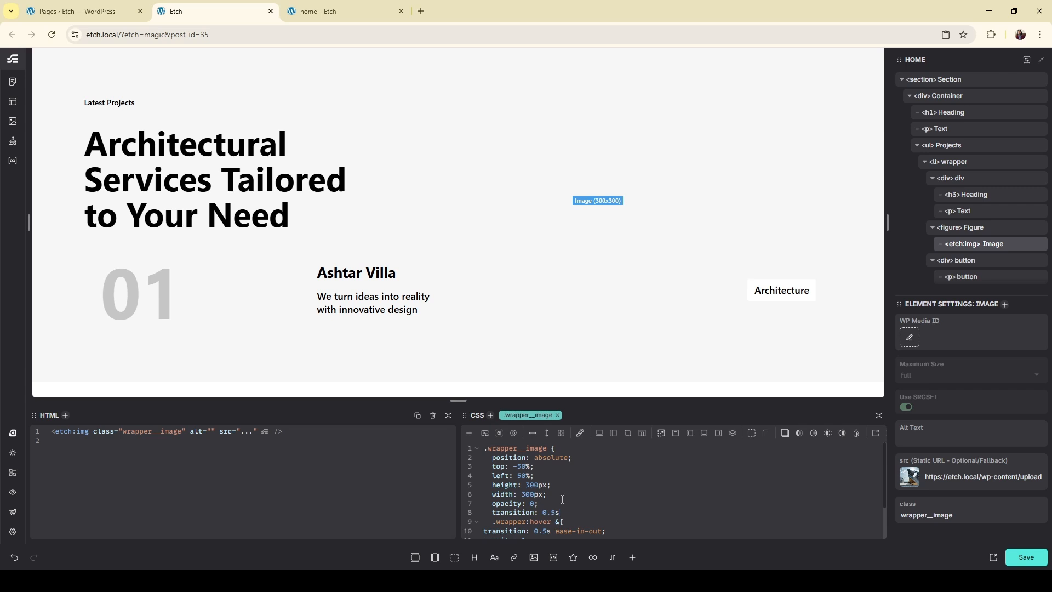
{"action": "type", "text": " ease-in-out;"}
Close the old frontend preview and open a fresh one of the page
{"action": "left_click", "coordinate": [404, 11]}
{"action": "left_click", "coordinate": [994, 558]}
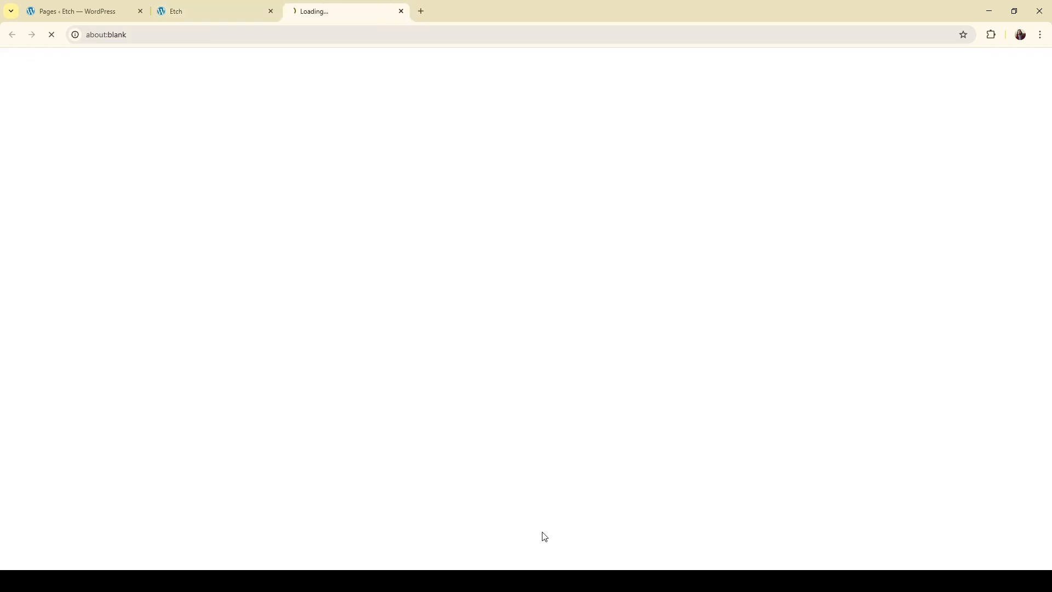
Check the project image's hover fade on the frontend, return to the Etch editor and close the preview
{"action": "mouse_move", "coordinate": [481, 313]}
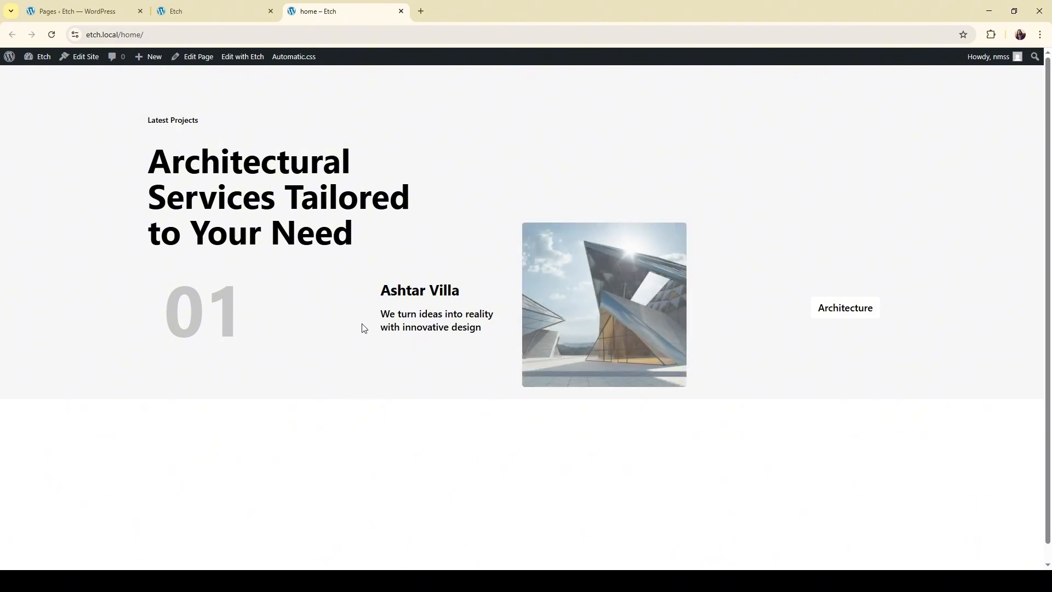
{"action": "left_click", "coordinate": [214, 11]}
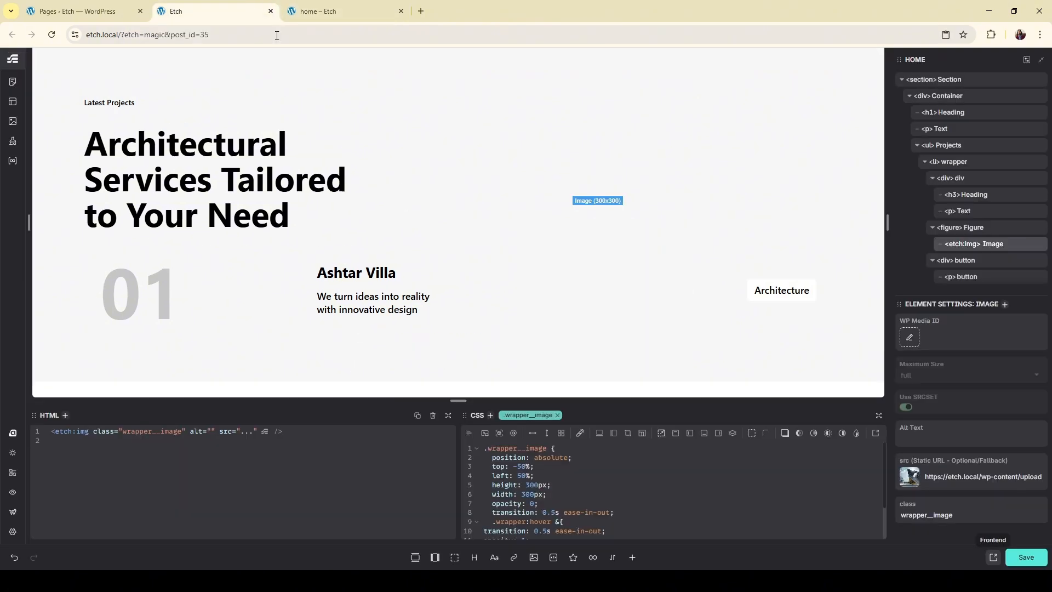
{"action": "left_click", "coordinate": [401, 11]}
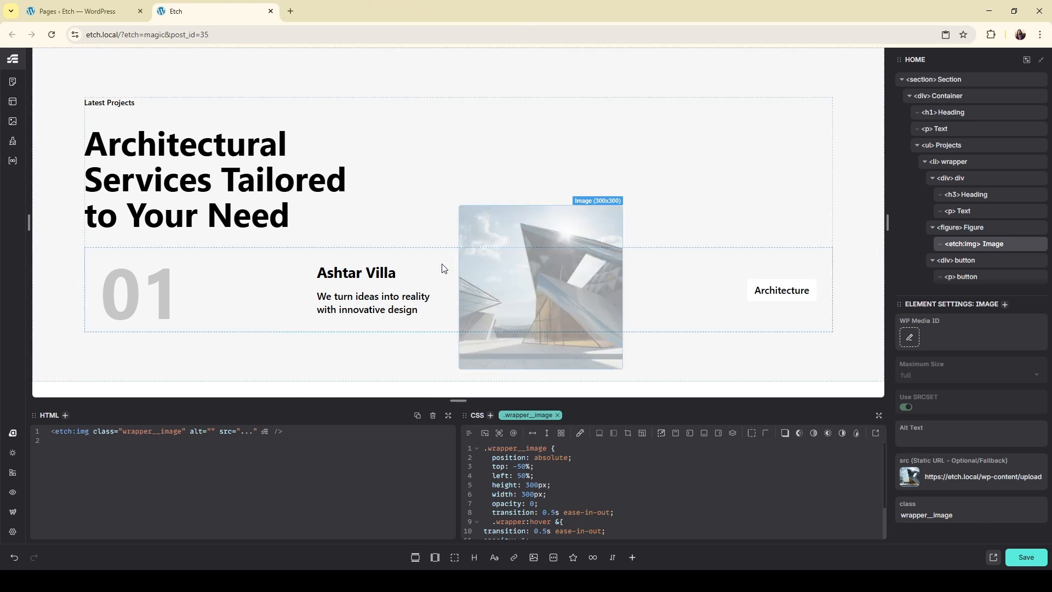
Add a nested &:hover rule below the &:before block in the .wrapper CSS
{"action": "left_click", "coordinate": [689, 307]}
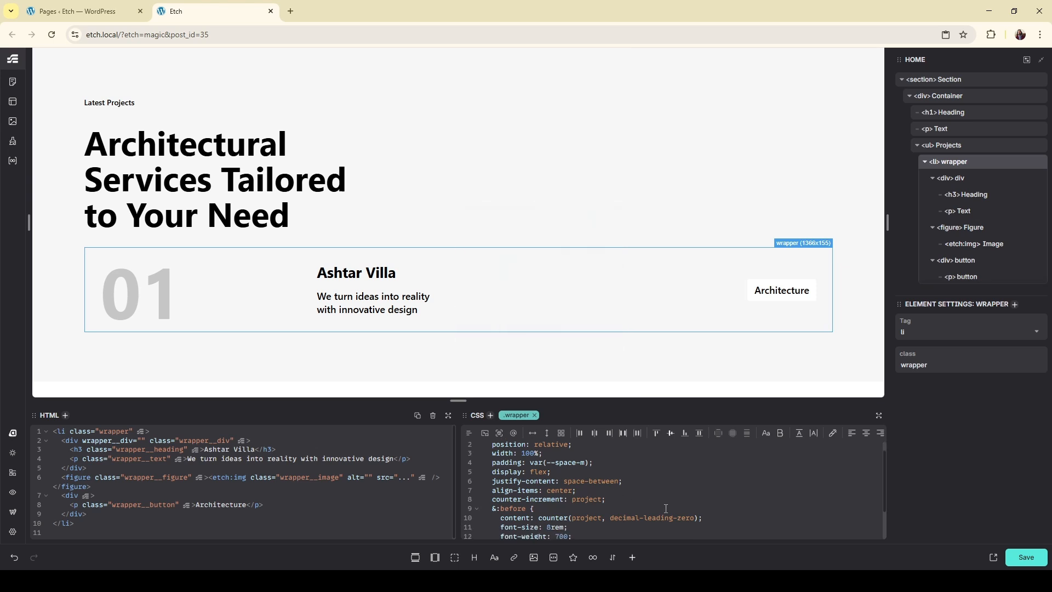
{"action": "left_click", "coordinate": [576, 504]}
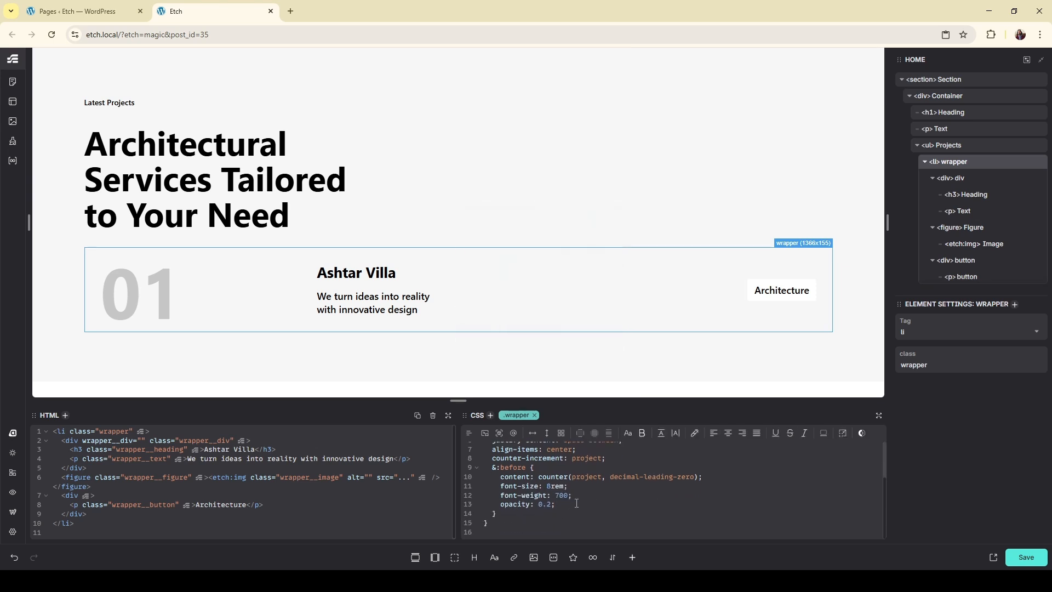
{"action": "key", "text": "Down"}
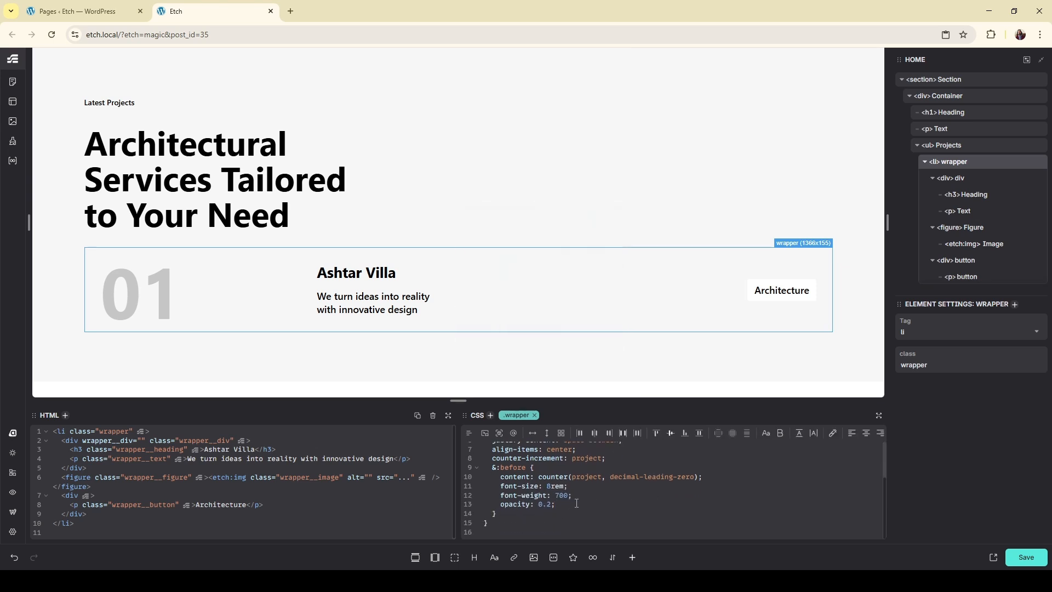
{"action": "mouse_move", "coordinate": [683, 311]}
{"action": "type", "text": "&"}
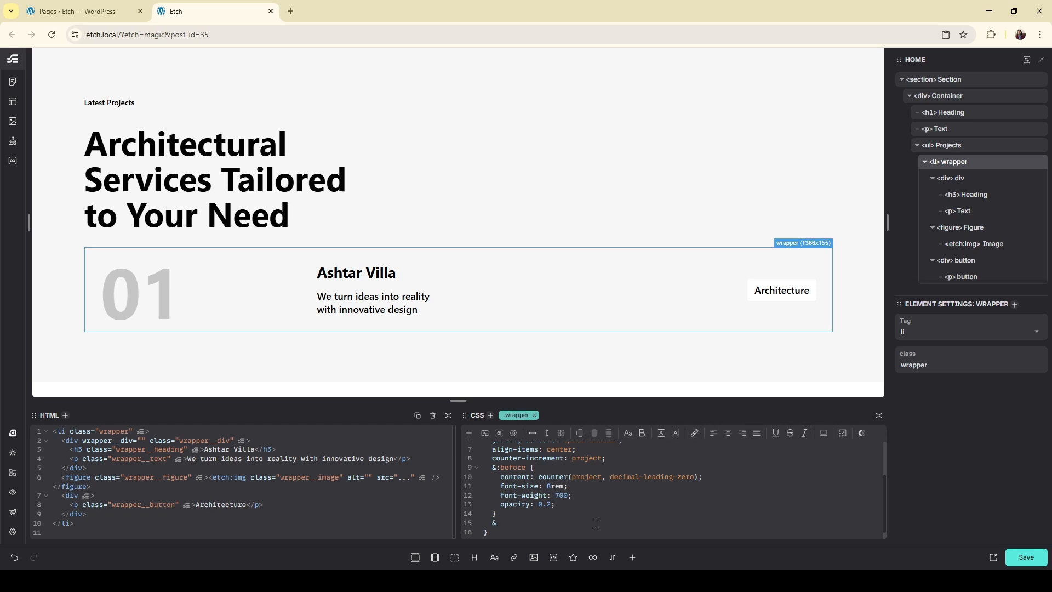
{"action": "type", "text": ":hover {"}
{"action": "key", "text": "Return"}
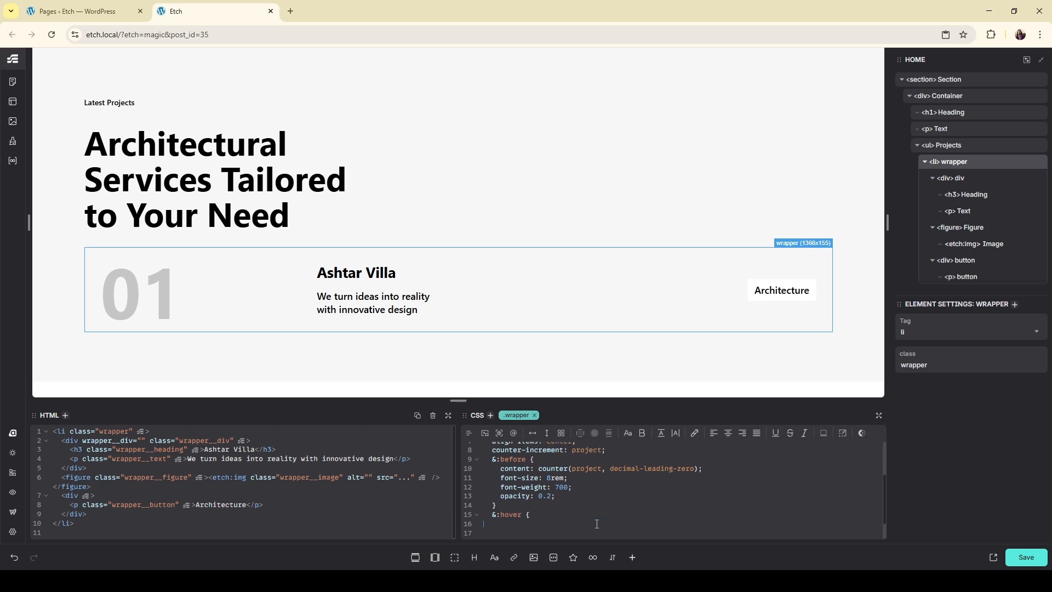
Set background-color: white inside the .wrapper &:hover rule and save the page
{"action": "type", "text": "back"}
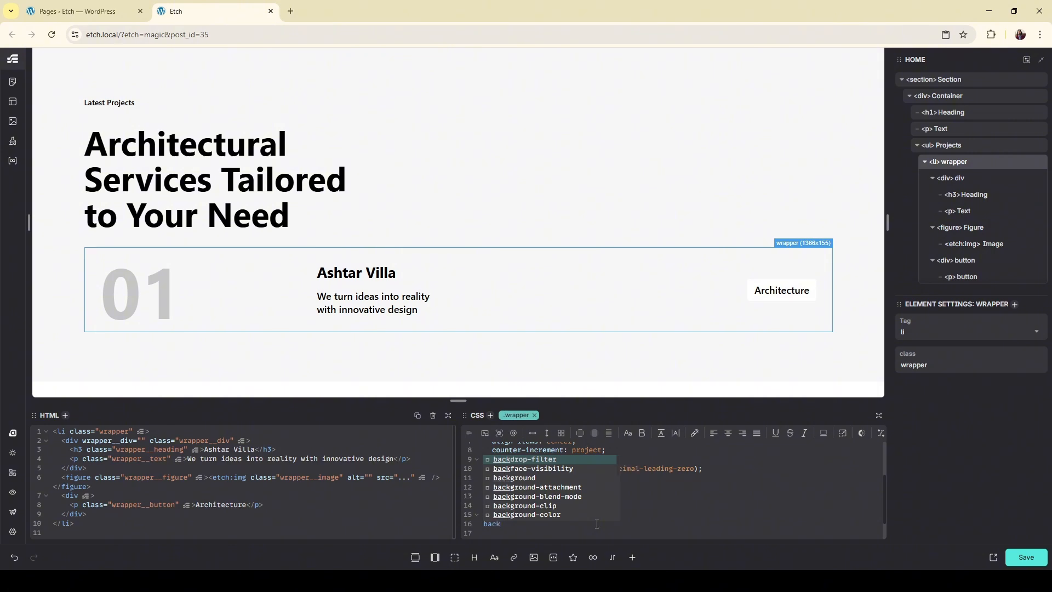
{"action": "type", "text": "ground"}
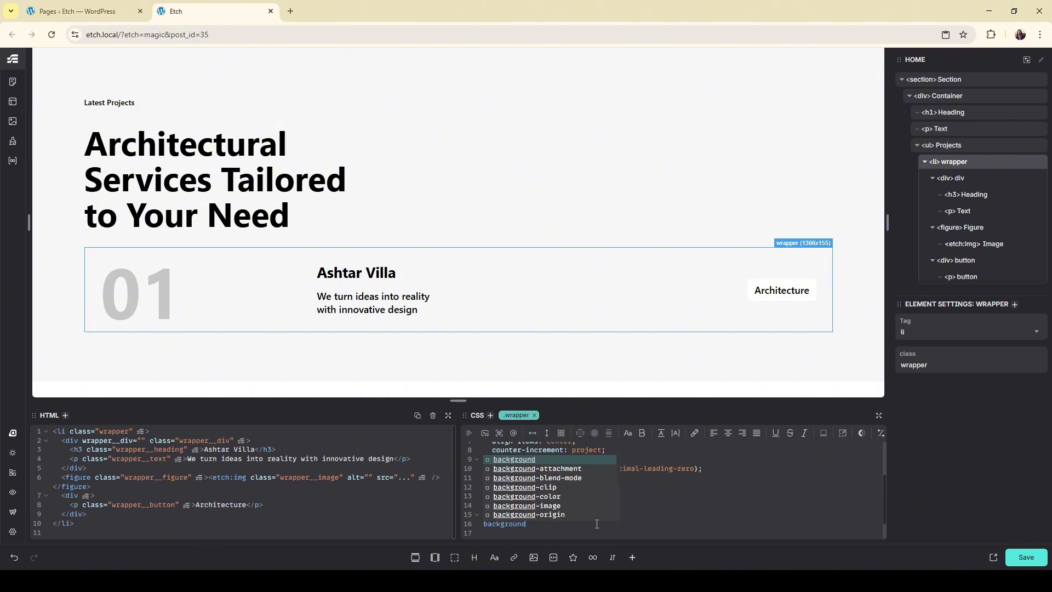
{"action": "type", "text": "-color"}
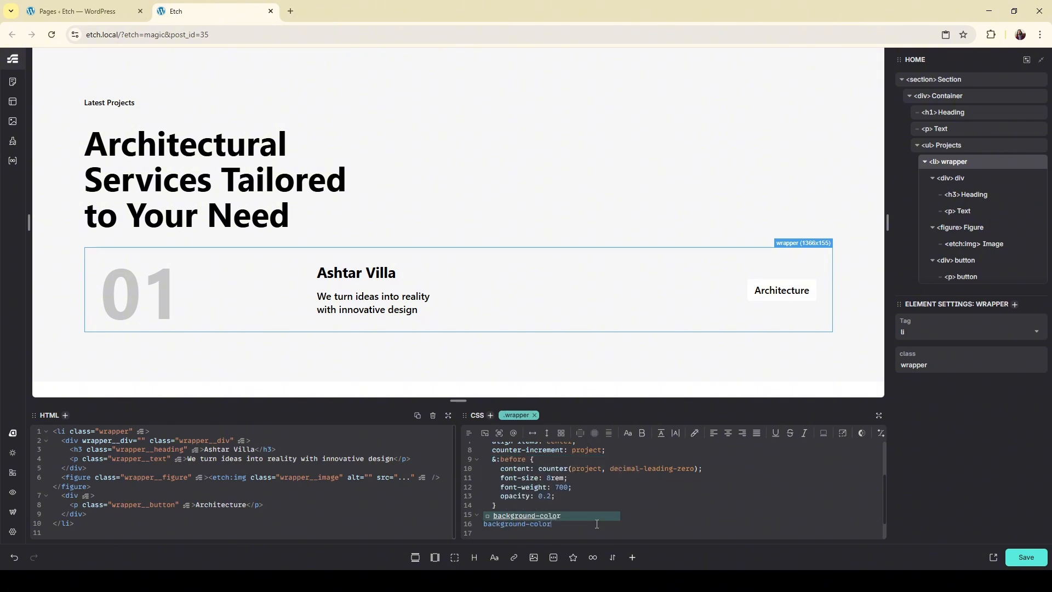
{"action": "key", "text": "Return"}
{"action": "type", "text": "white;"}
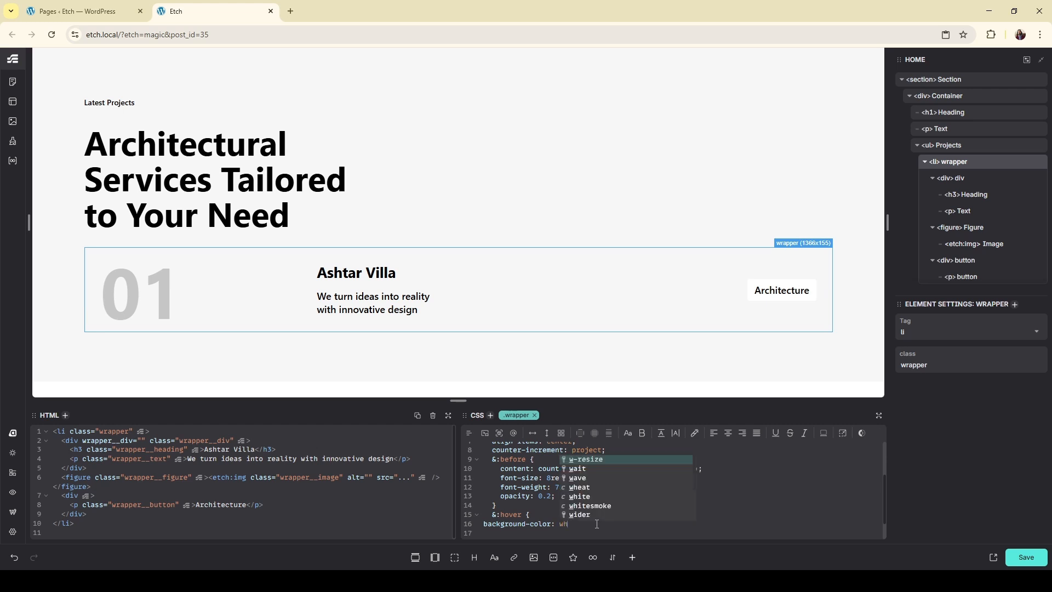
{"action": "key", "text": "ctrl+s"}
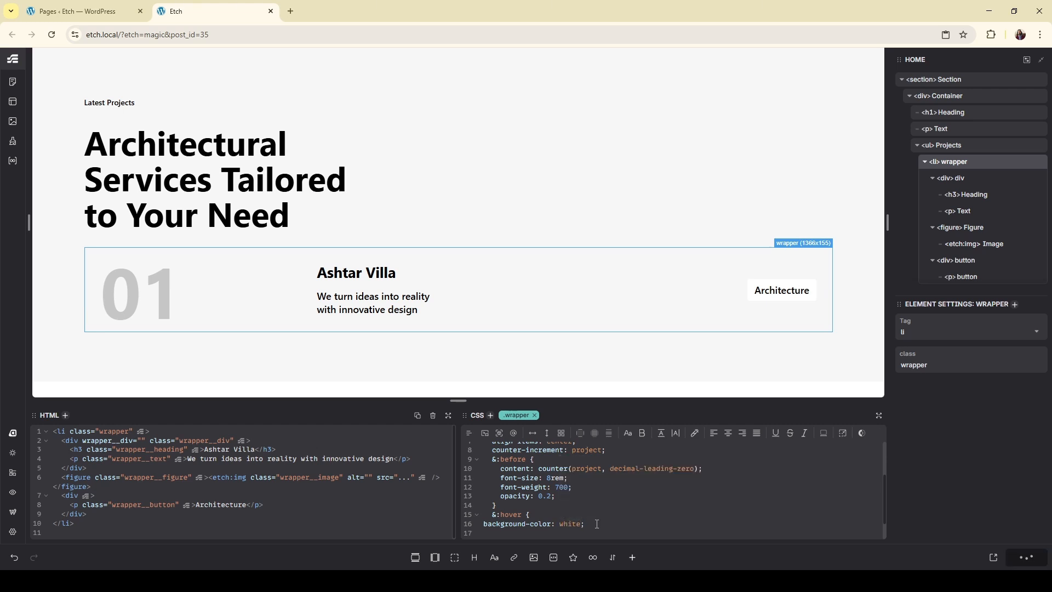
Collapse the li wrapper in the structure and duplicate it until the Projects list has four items
{"action": "mouse_move", "coordinate": [252, 289]}
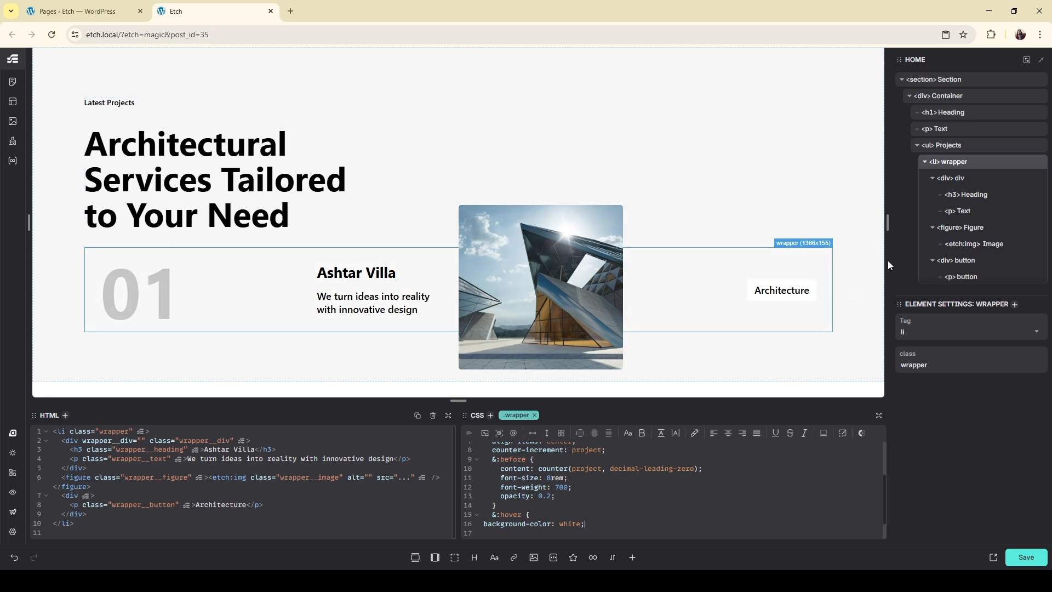
{"action": "scroll", "coordinate": [979, 227], "scroll_direction": "down", "scroll_amount": 1}
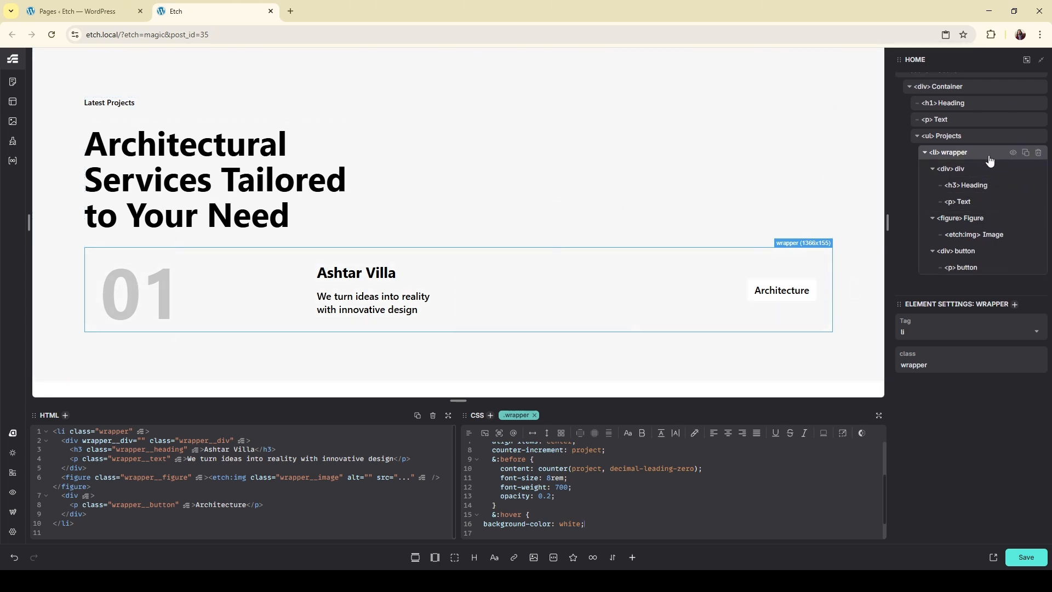
{"action": "left_click", "coordinate": [925, 153]}
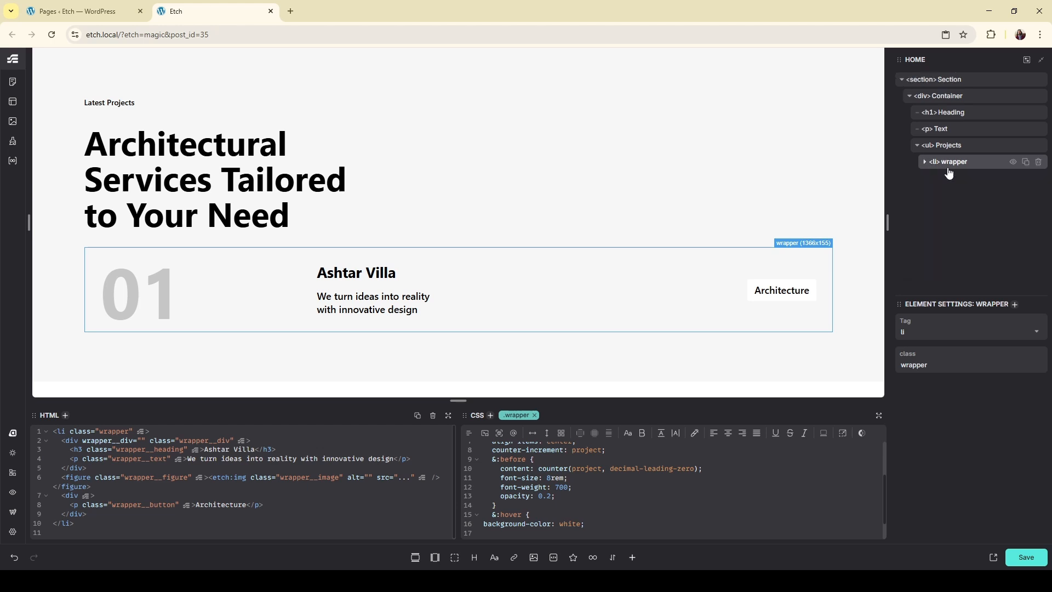
{"action": "left_click", "coordinate": [1027, 162]}
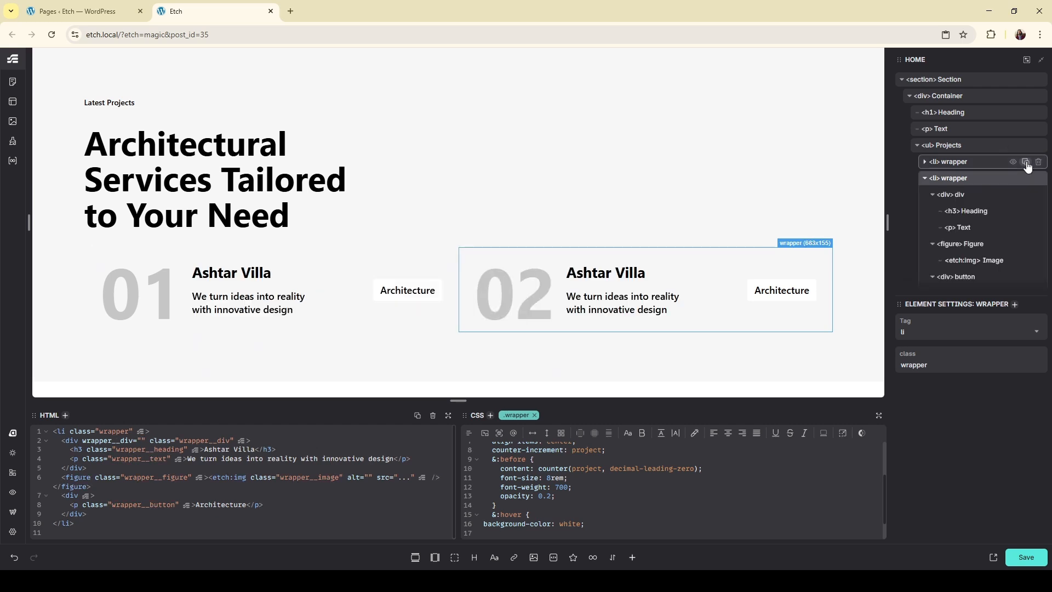
{"action": "left_click", "coordinate": [1026, 162]}
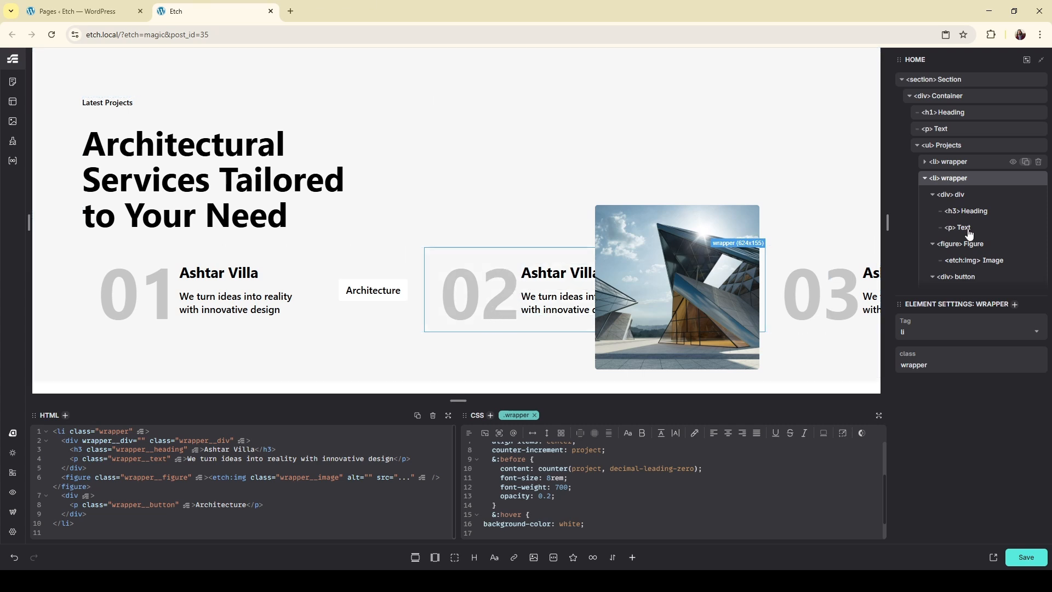
Set flex-direction: column on the .projects list to stack its items vertically
{"action": "left_click", "coordinate": [963, 145]}
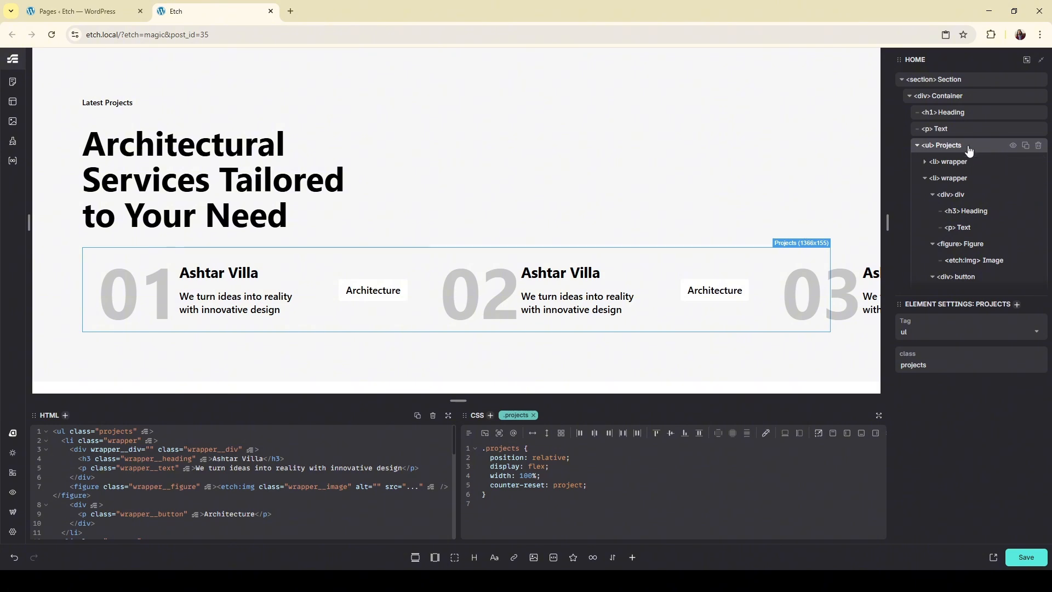
{"action": "left_click", "coordinate": [547, 433]}
{"action": "scroll", "coordinate": [592, 369], "scroll_direction": "down", "scroll_amount": 4}
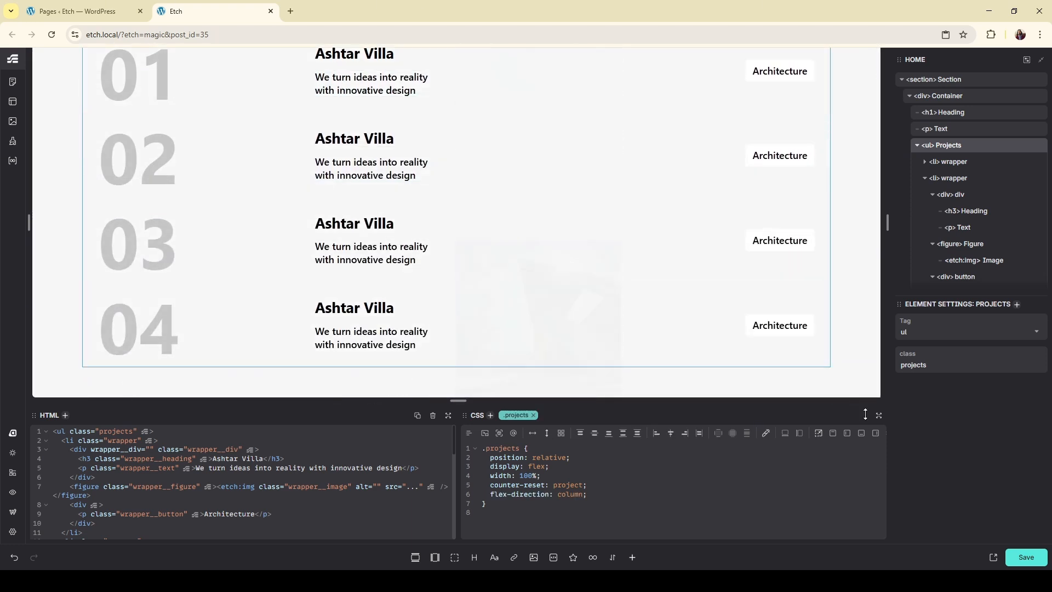
Save the page, preview the stacked list's hover effects on the frontend and return to the Etch editor
{"action": "left_click", "coordinate": [1028, 565]}
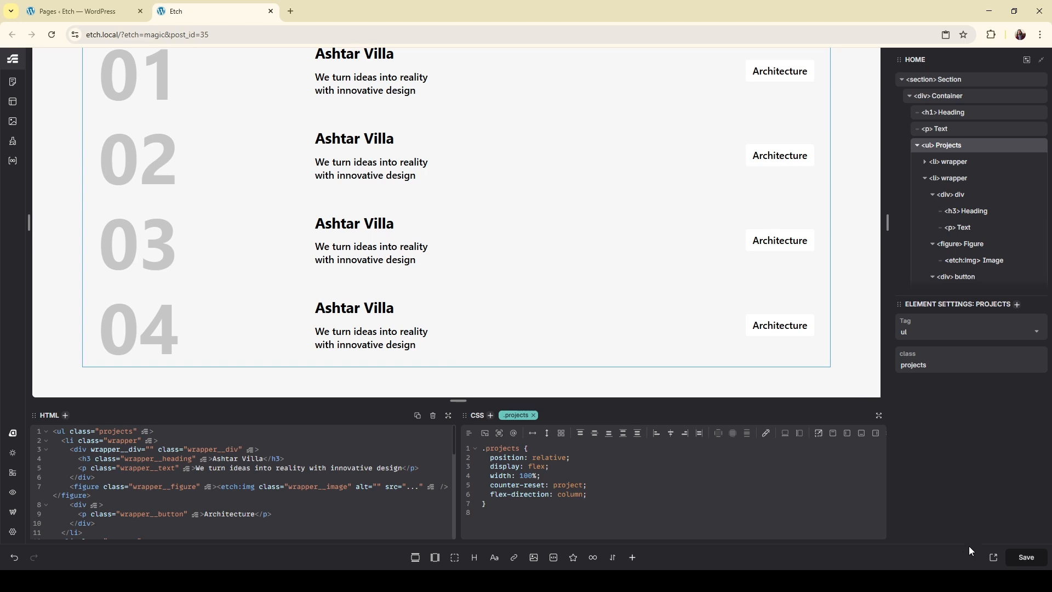
{"action": "left_click", "coordinate": [994, 558]}
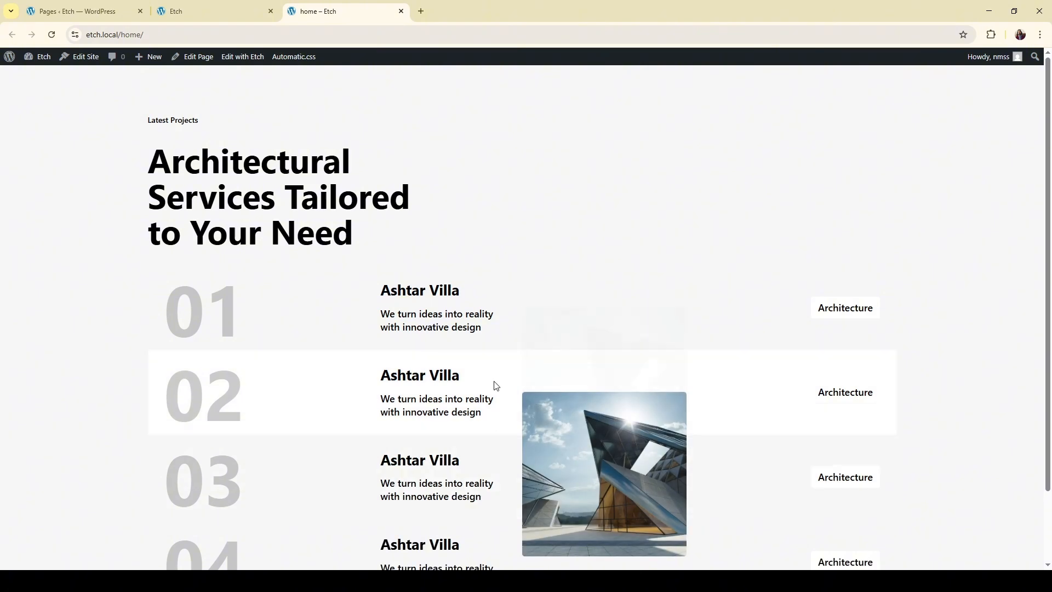
{"action": "left_click", "coordinate": [239, 5]}
Add border-top: 1px solid grey below align-items in the first list item's .wrapper rule
{"action": "scroll", "coordinate": [559, 382], "scroll_direction": "up", "scroll_amount": 5}
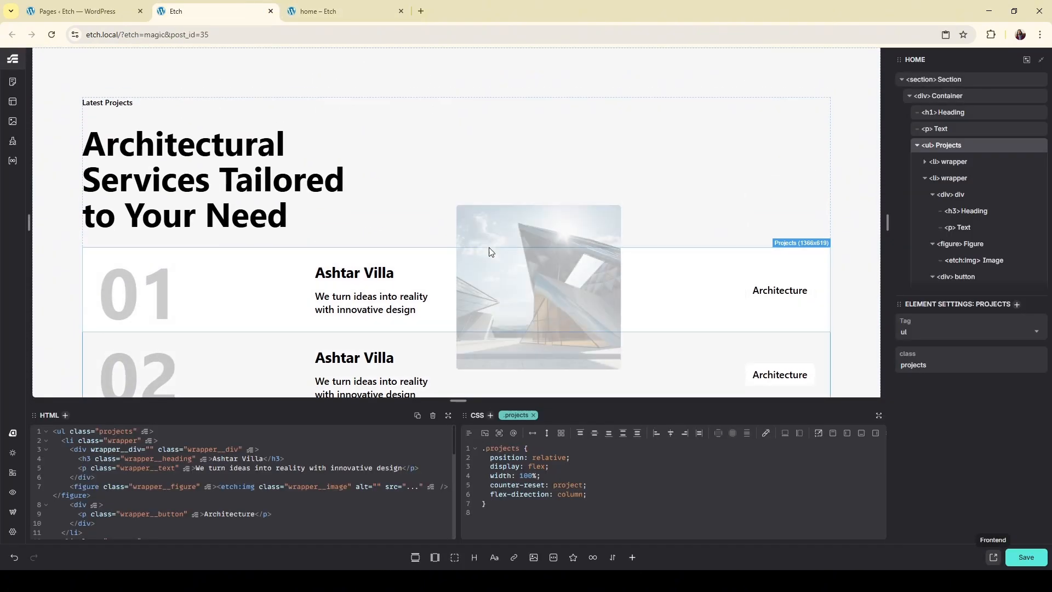
{"action": "left_click", "coordinate": [249, 285]}
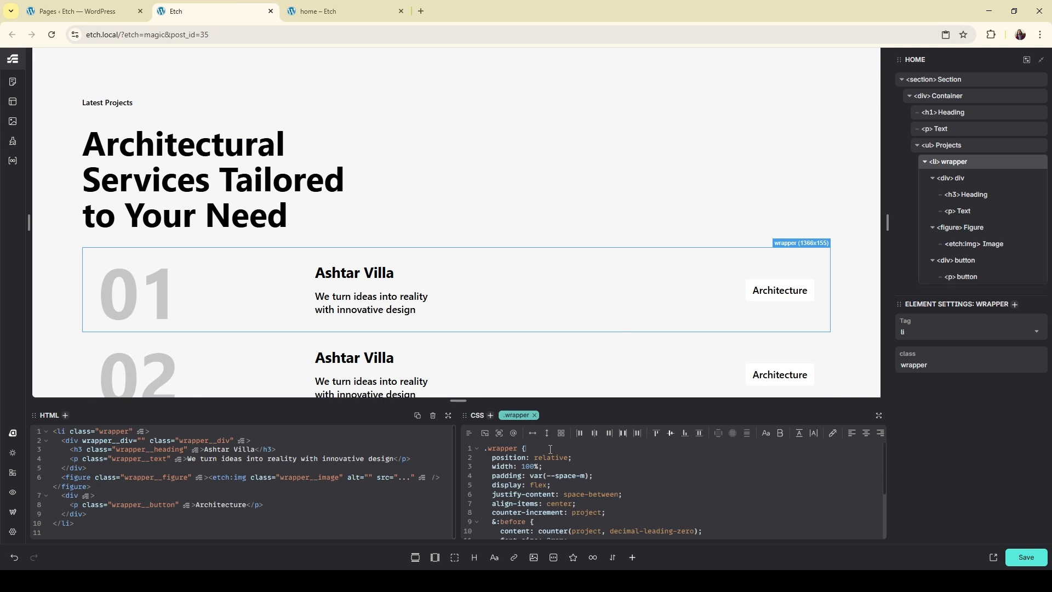
{"action": "scroll", "coordinate": [605, 495], "scroll_direction": "down", "scroll_amount": 1}
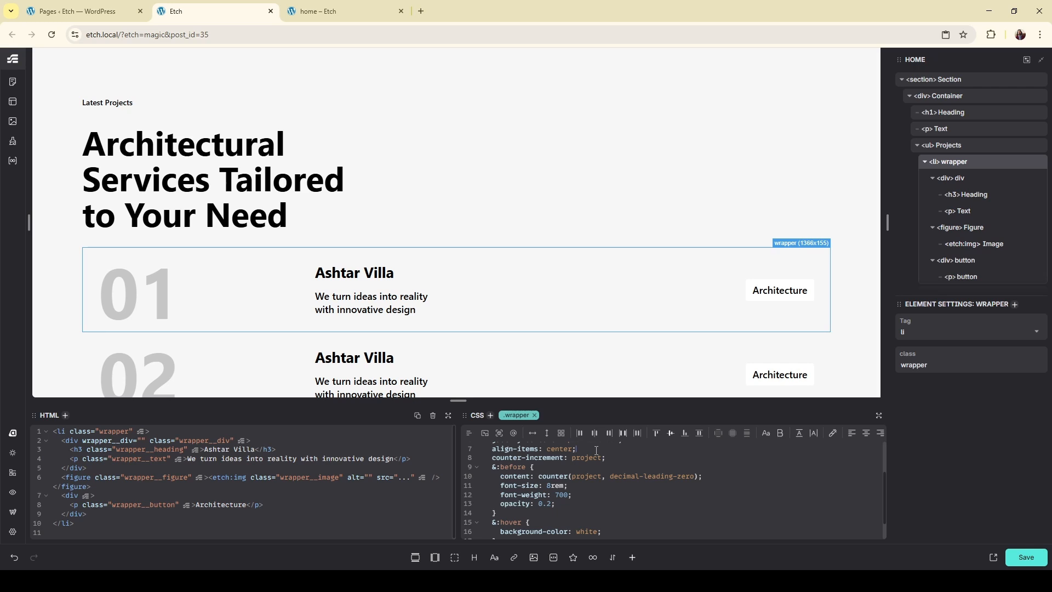
{"action": "key", "text": "Return"}
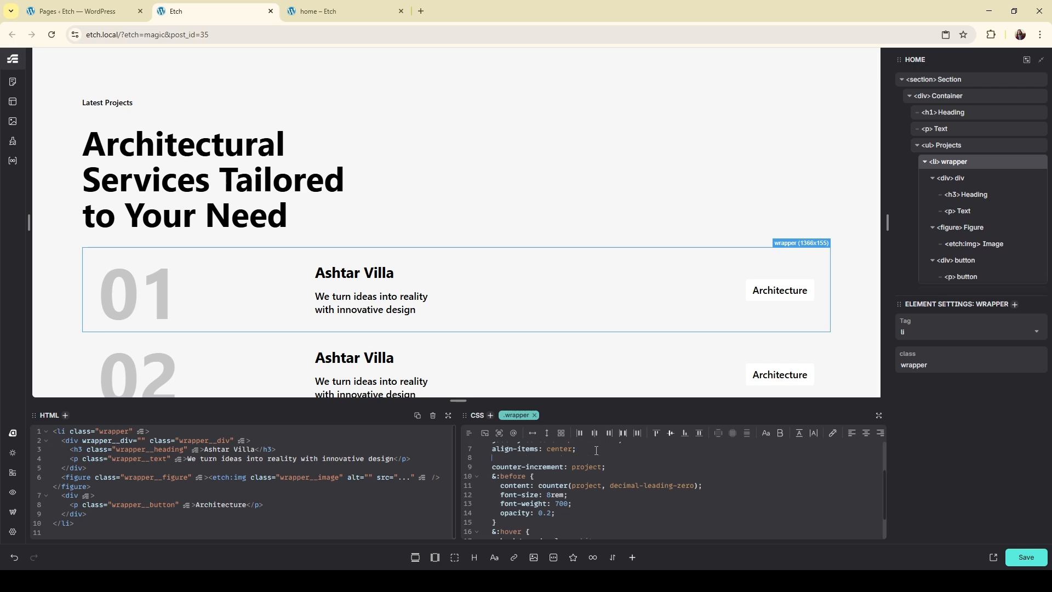
{"action": "type", "text": "bor"}
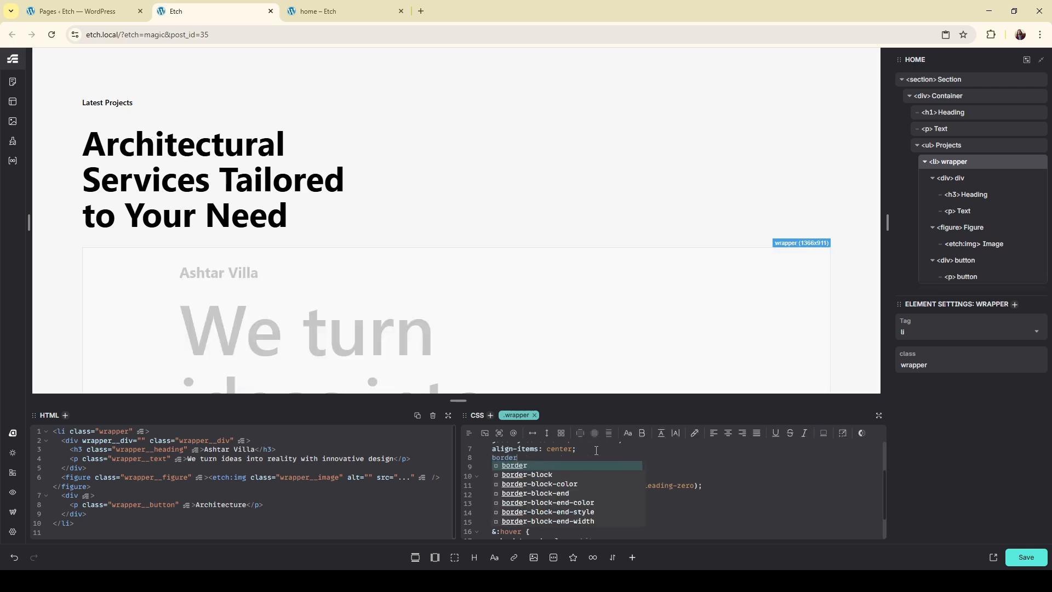
{"action": "type", "text": "der "}
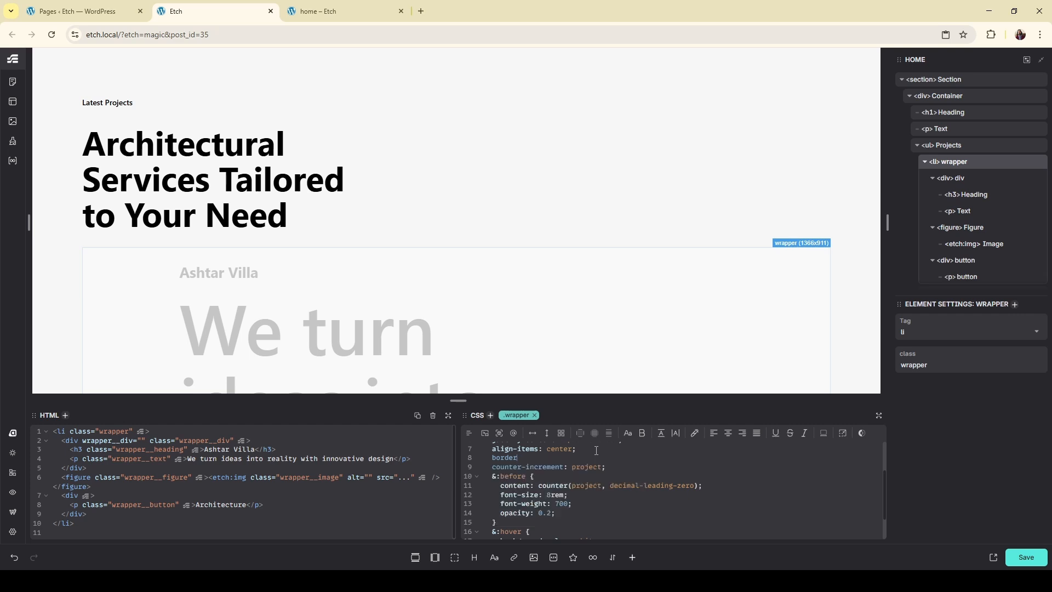
{"action": "type", "text": "-top"}
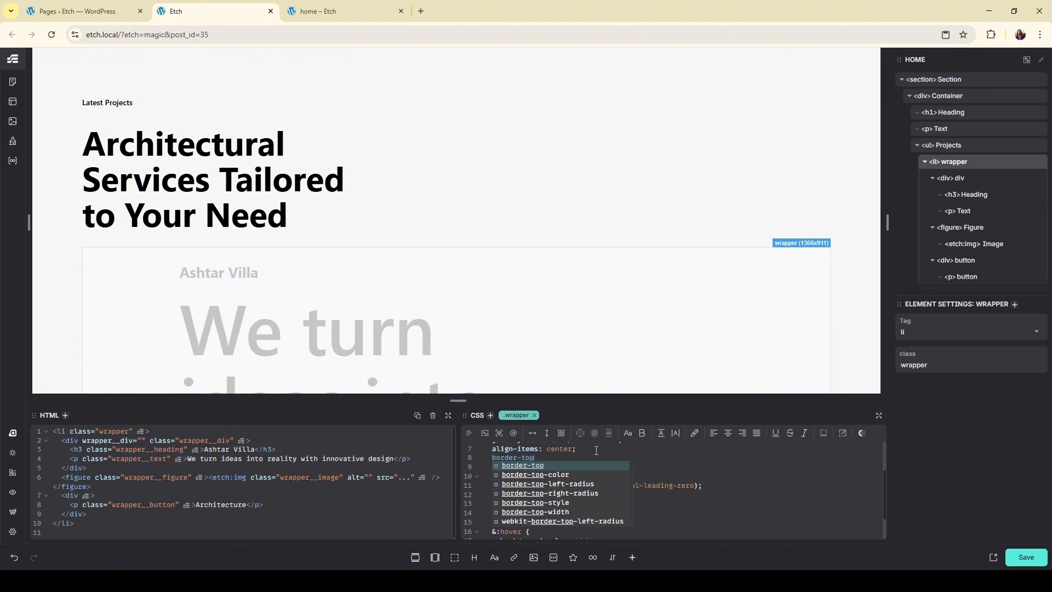
{"action": "key", "text": "Return"}
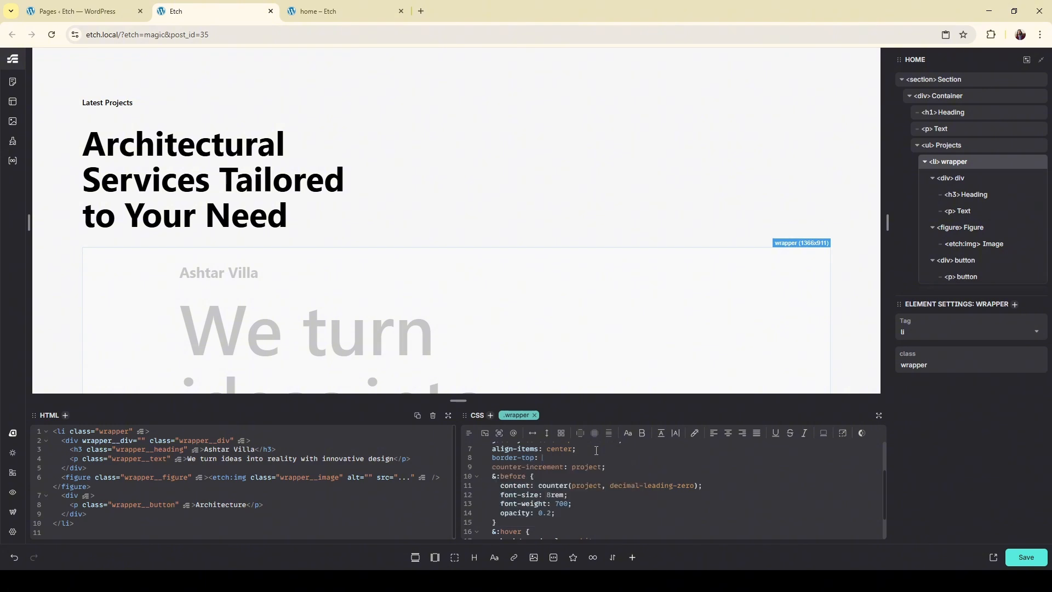
{"action": "type", "text": "1px s"}
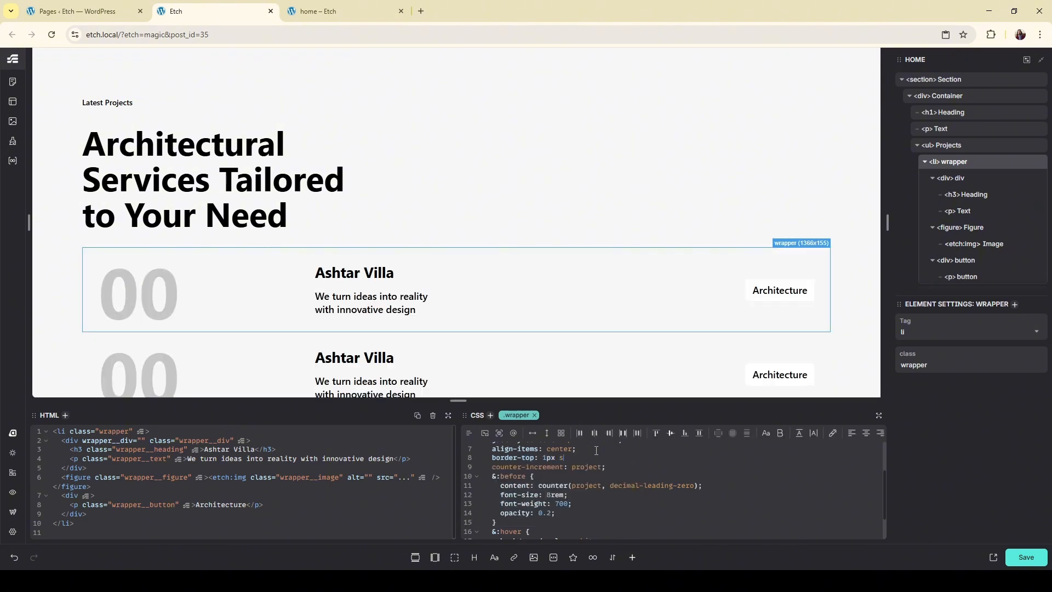
{"action": "type", "text": "olid grey;"}
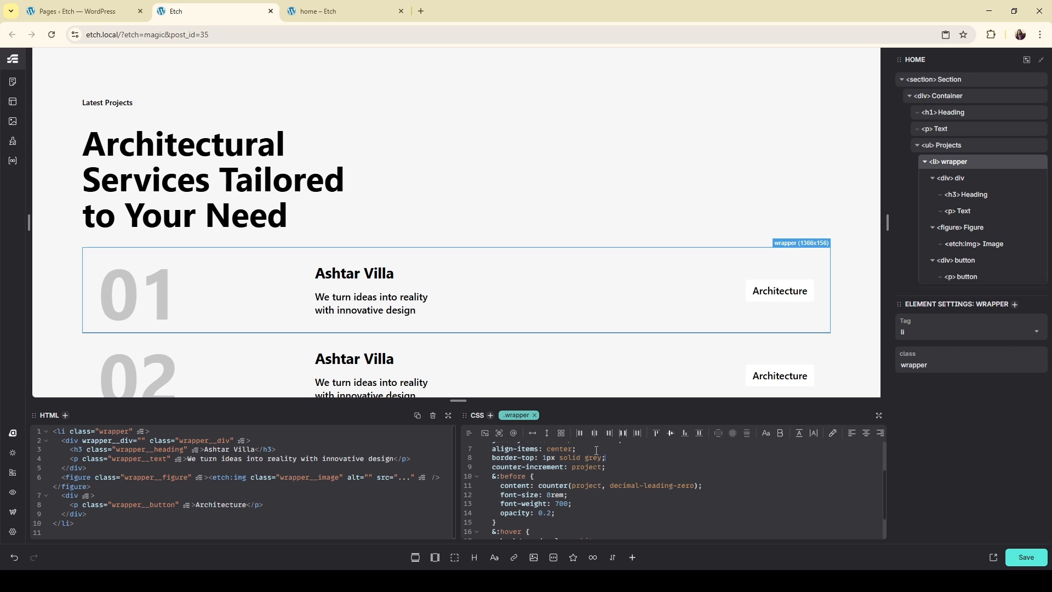
Add border-bottom: 1px solid grey below border-top in the first list item's .wrapper rule and save the page
{"action": "key", "text": "Return"}
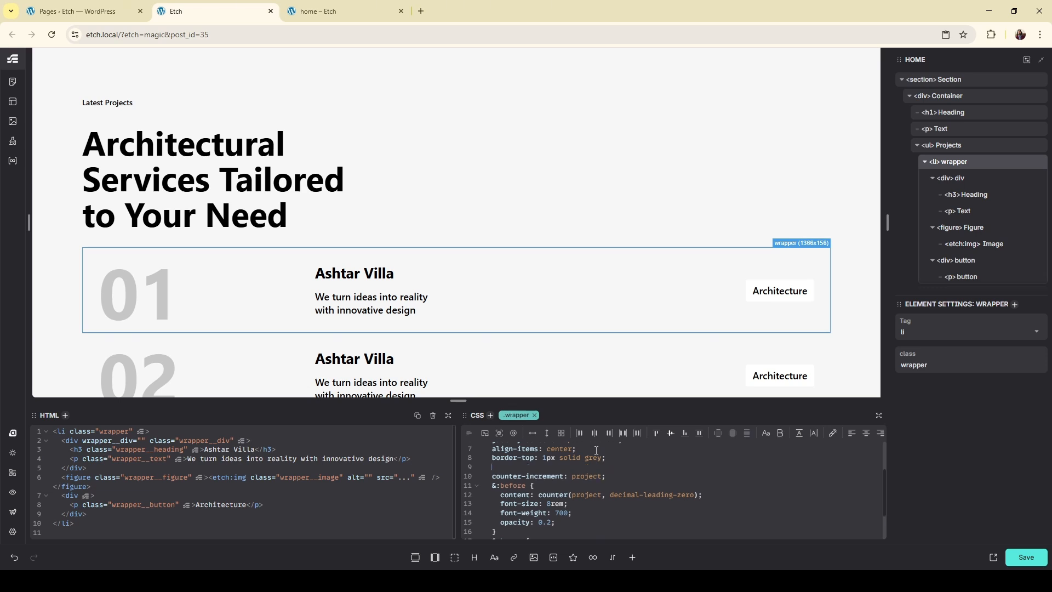
{"action": "type", "text": "bo"}
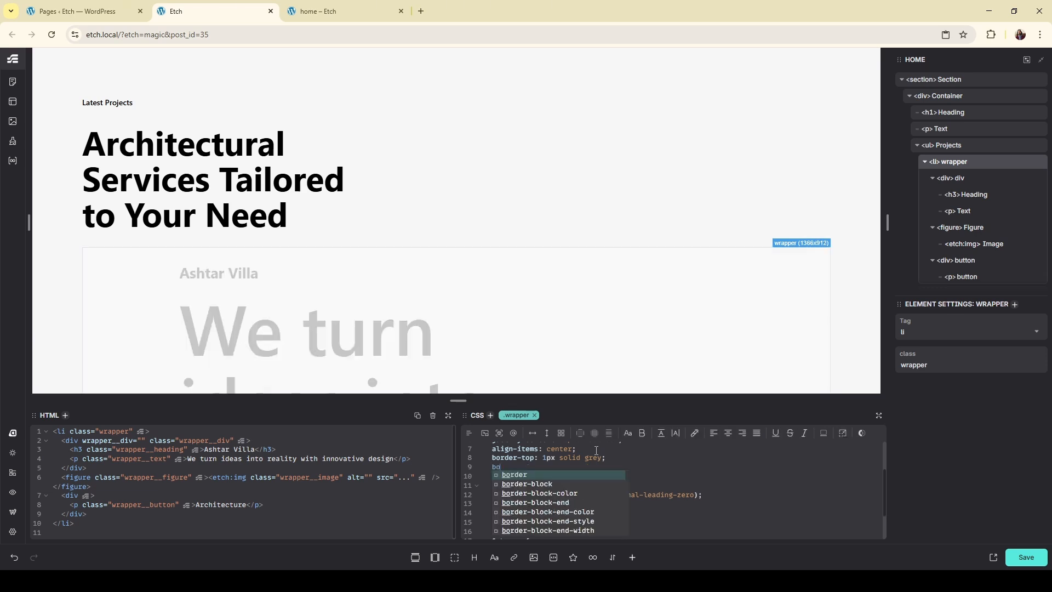
{"action": "type", "text": "rder-bo"}
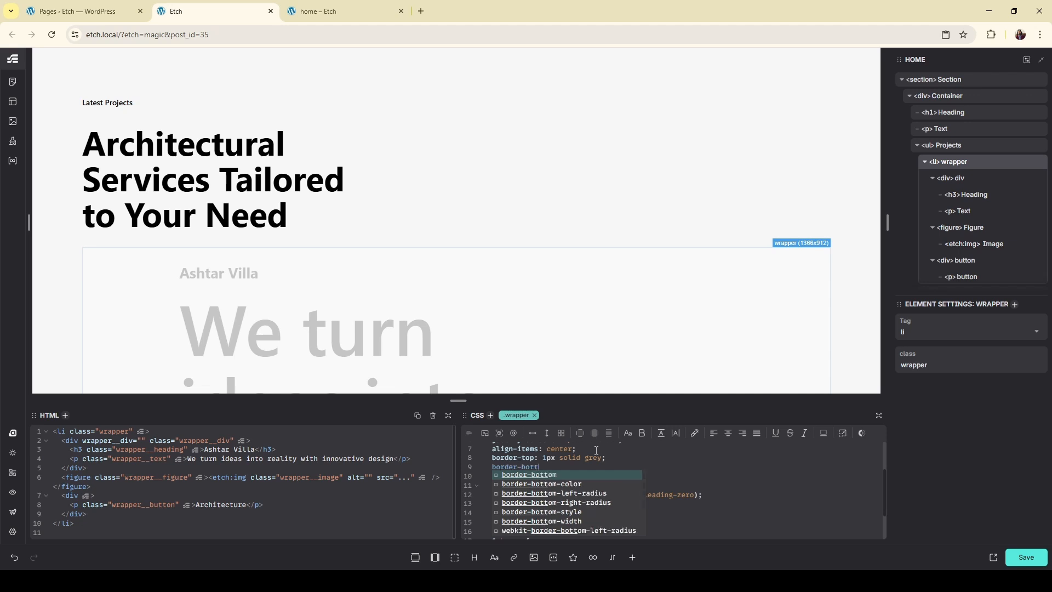
{"action": "type", "text": "tt"}
{"action": "key", "text": "Return"}
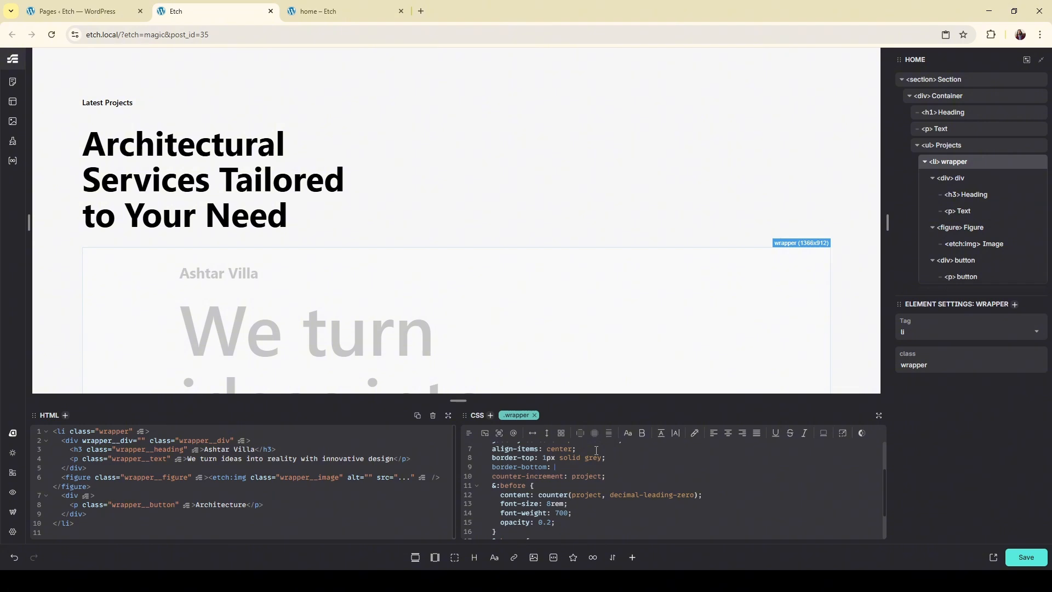
{"action": "type", "text": "1p"}
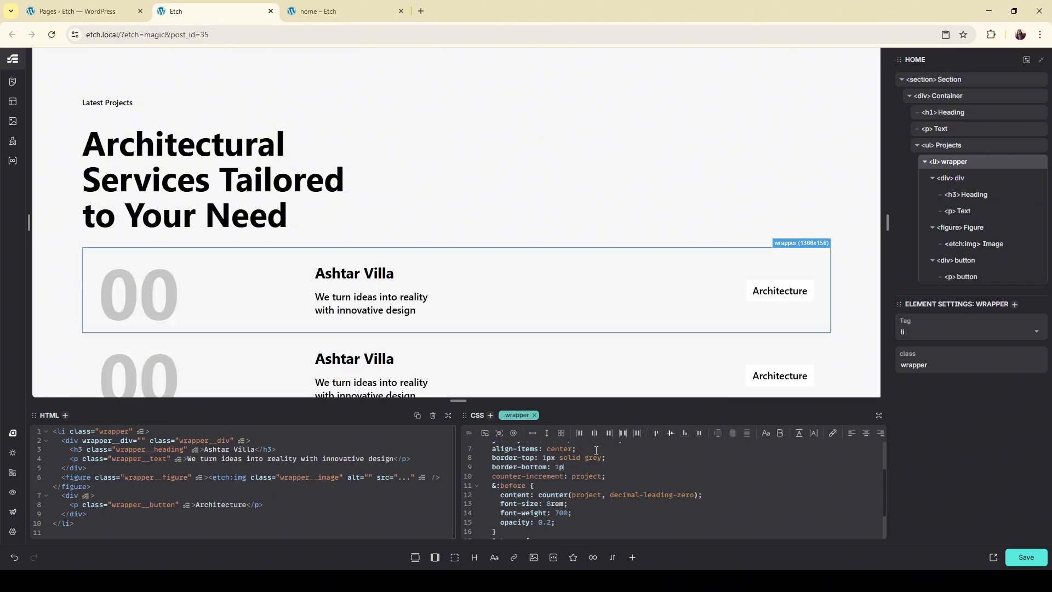
{"action": "type", "text": "x solid"}
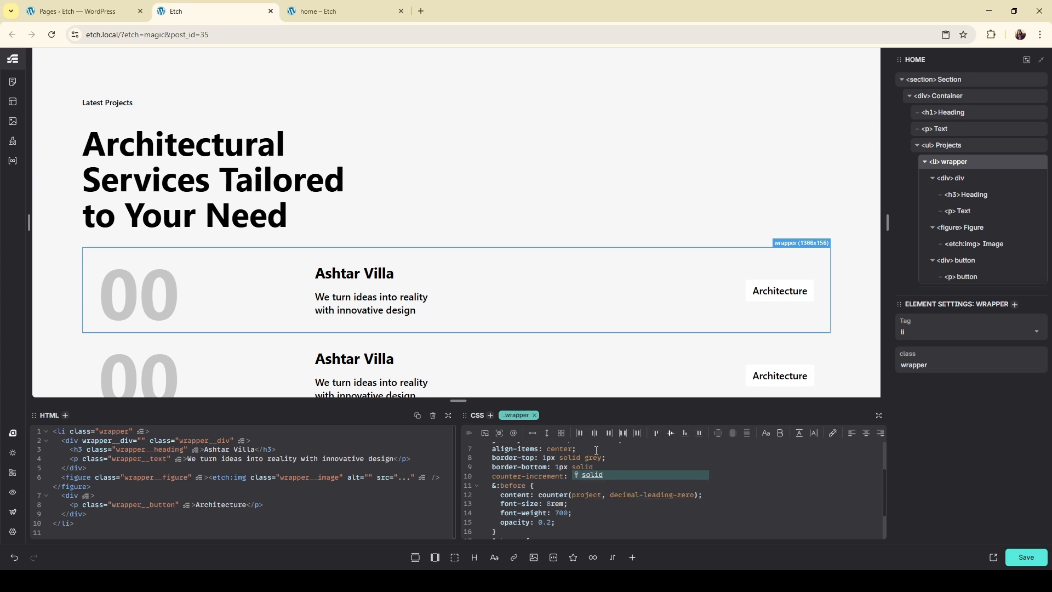
{"action": "type", "text": " grey;"}
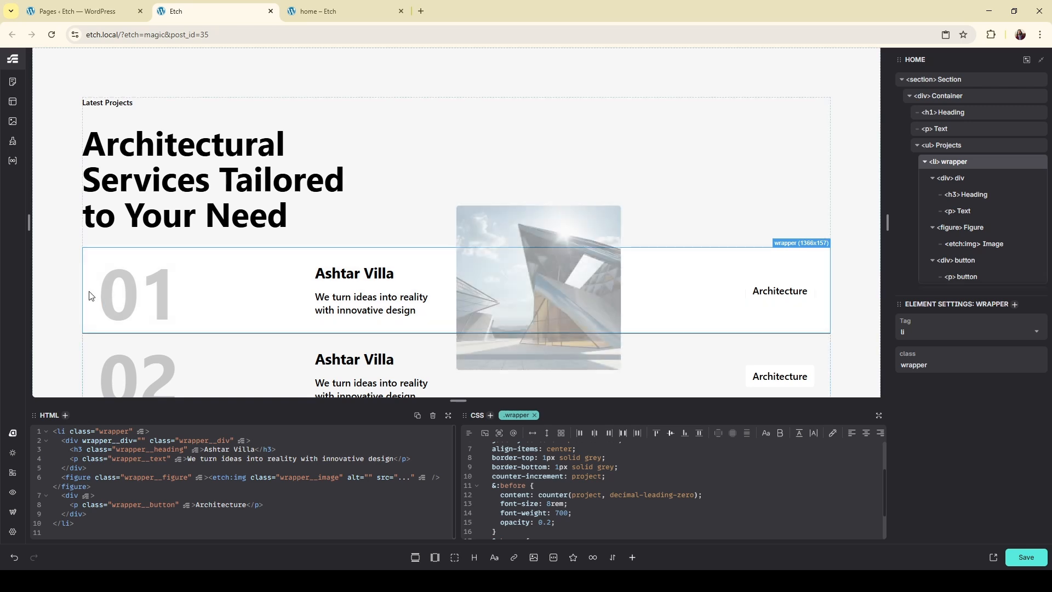
{"action": "left_click", "coordinate": [74, 299]}
{"action": "mouse_move", "coordinate": [368, 273]}
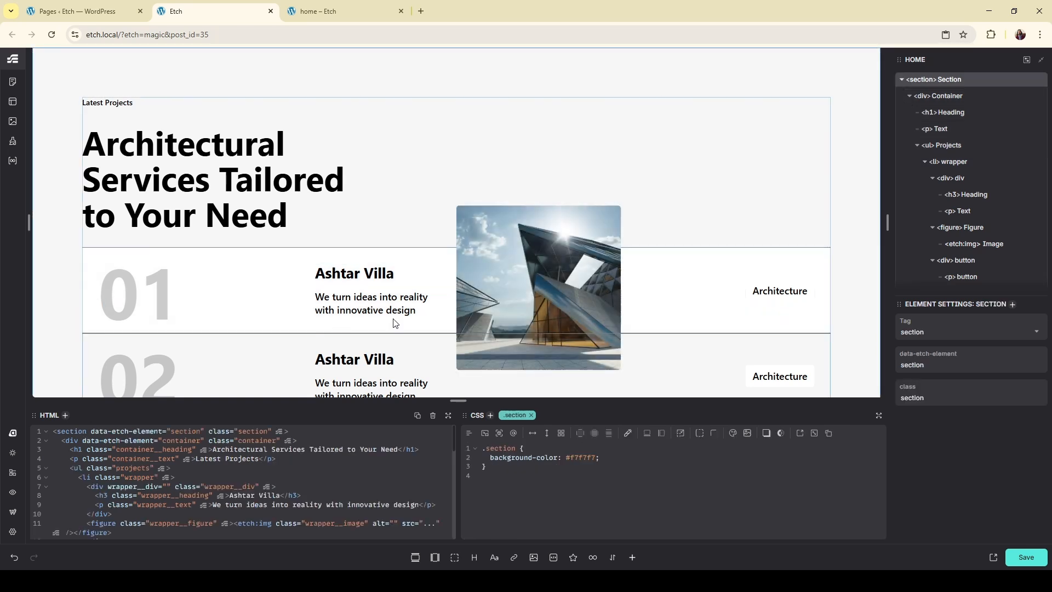
{"action": "key", "text": "ctrl+s"}
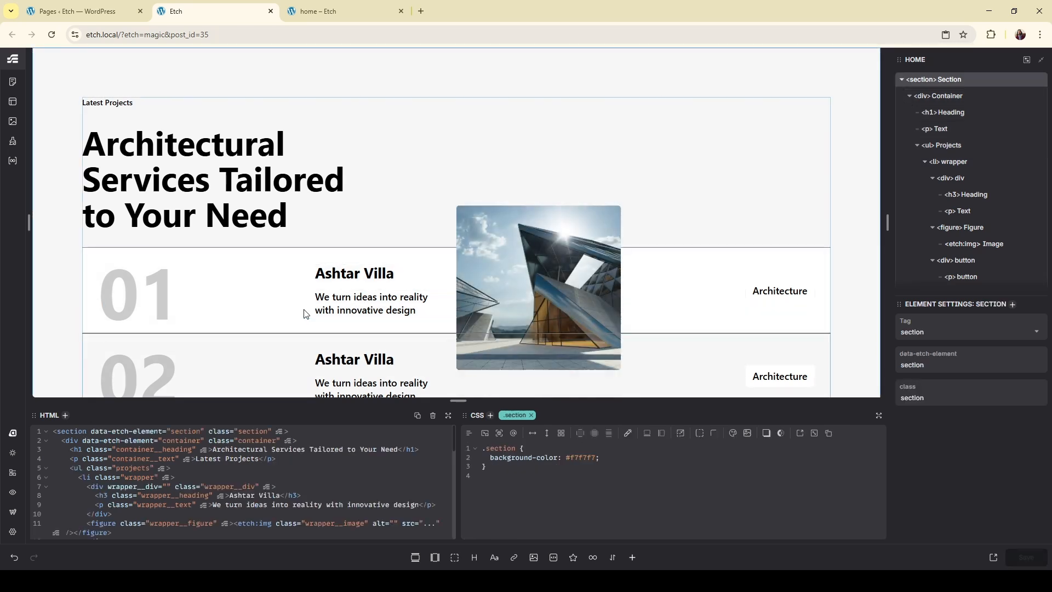
Duplicate the Architecture button paragraph inside the first list item
{"action": "left_click", "coordinate": [780, 291]}
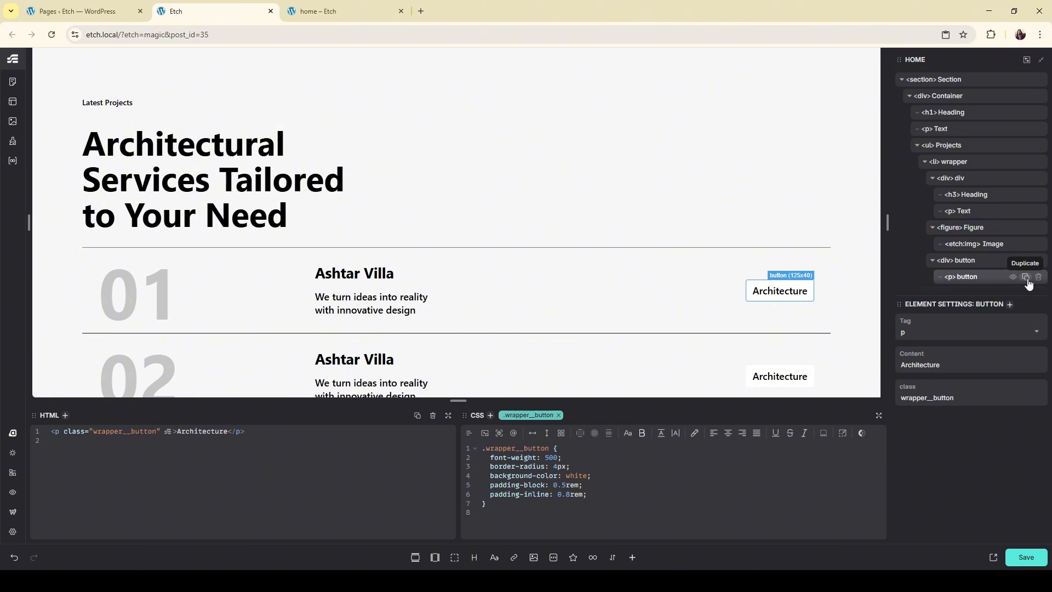
{"action": "scroll", "coordinate": [774, 317], "scroll_direction": "down", "scroll_amount": 1}
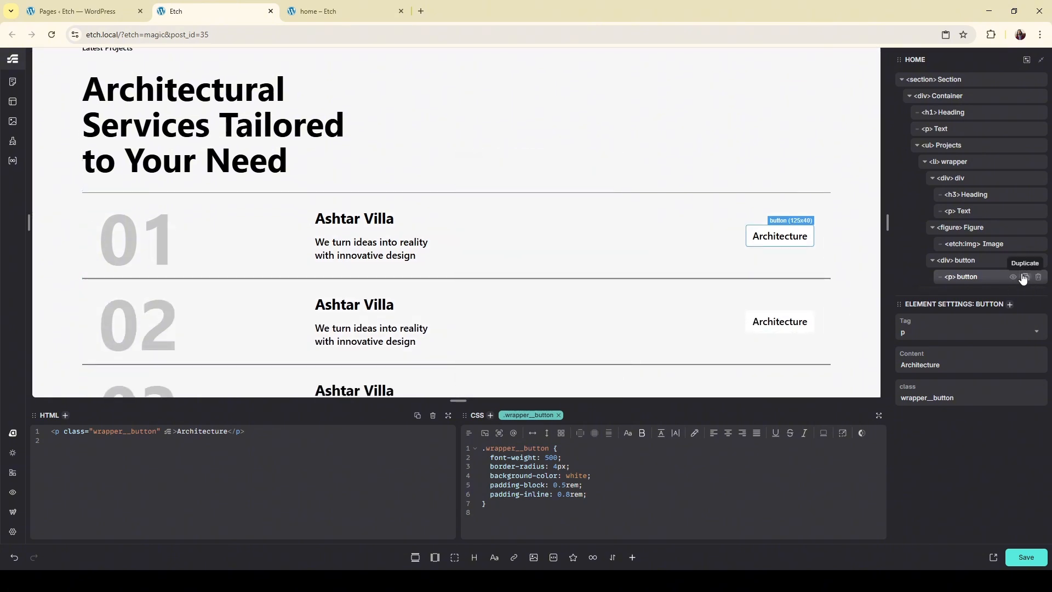
{"action": "left_click", "coordinate": [1025, 277]}
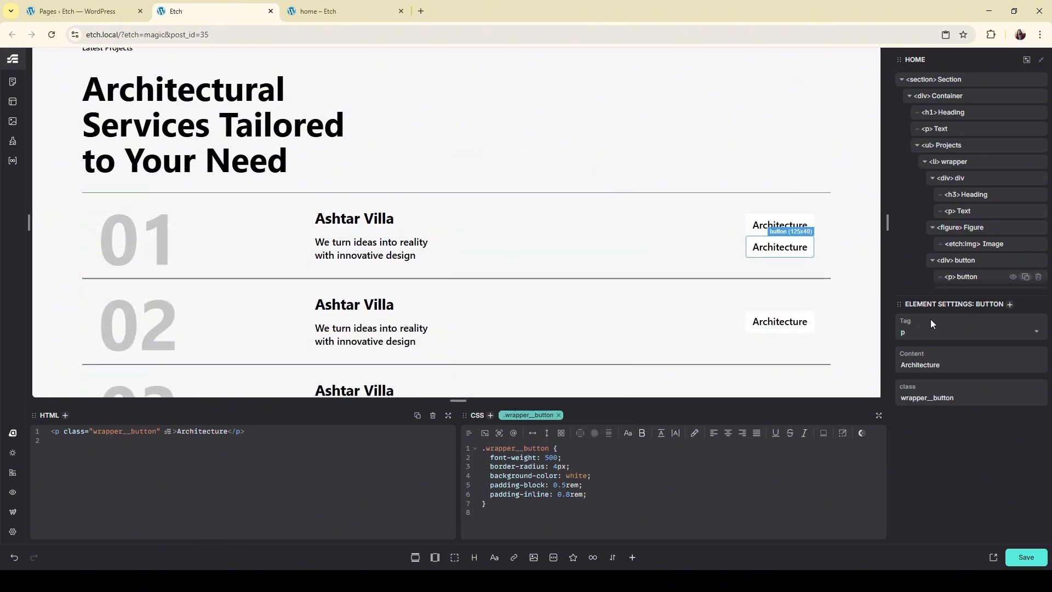
{"action": "left_click", "coordinate": [766, 322]}
{"action": "scroll", "coordinate": [1016, 278], "scroll_direction": "down", "scroll_amount": 3}
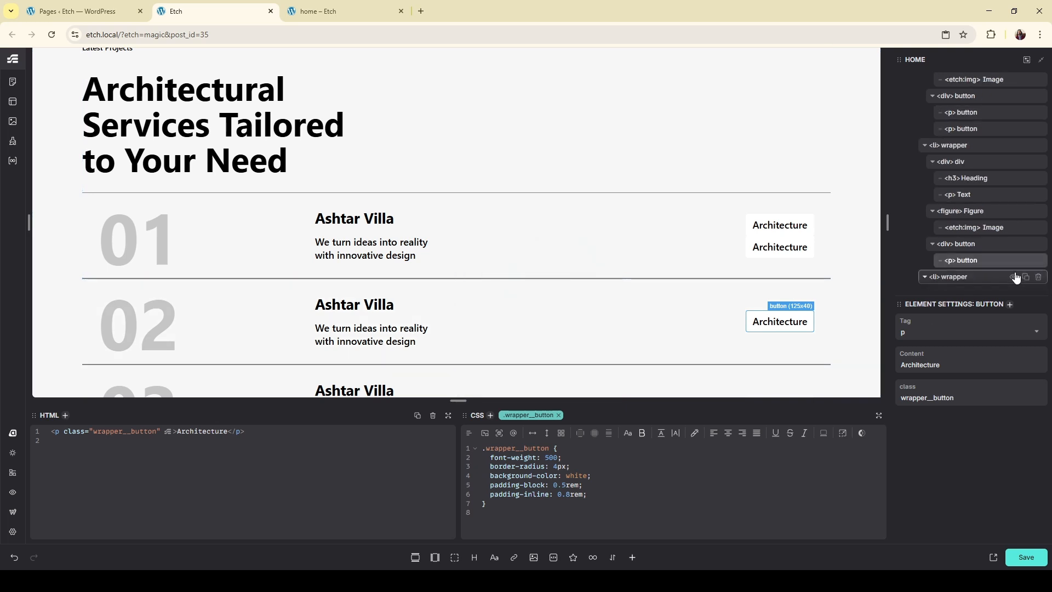
{"action": "scroll", "coordinate": [1010, 244], "scroll_direction": "up", "scroll_amount": 1}
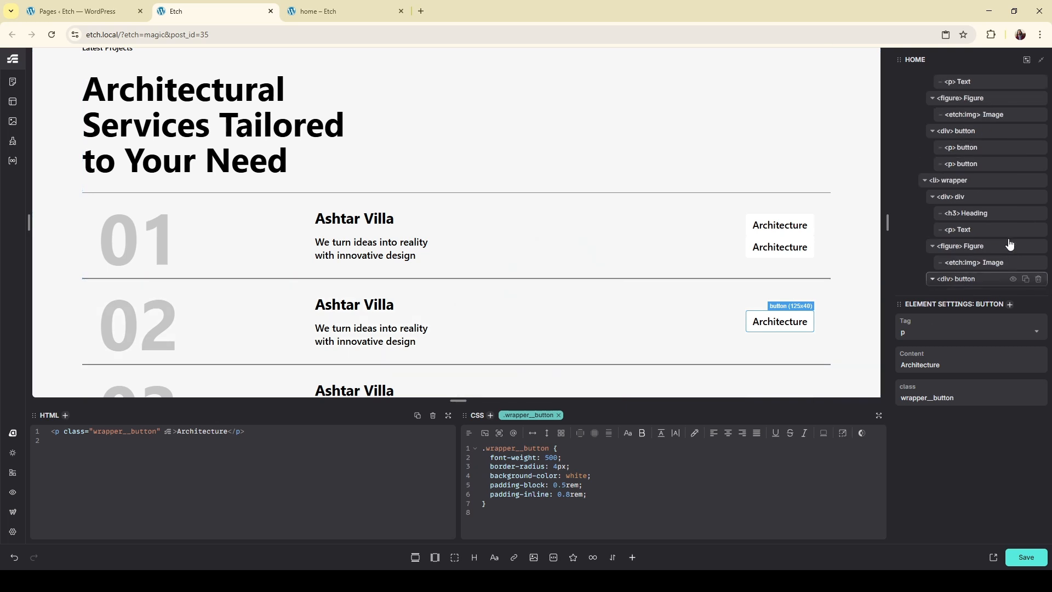
{"action": "scroll", "coordinate": [1010, 244], "scroll_direction": "up", "scroll_amount": 1}
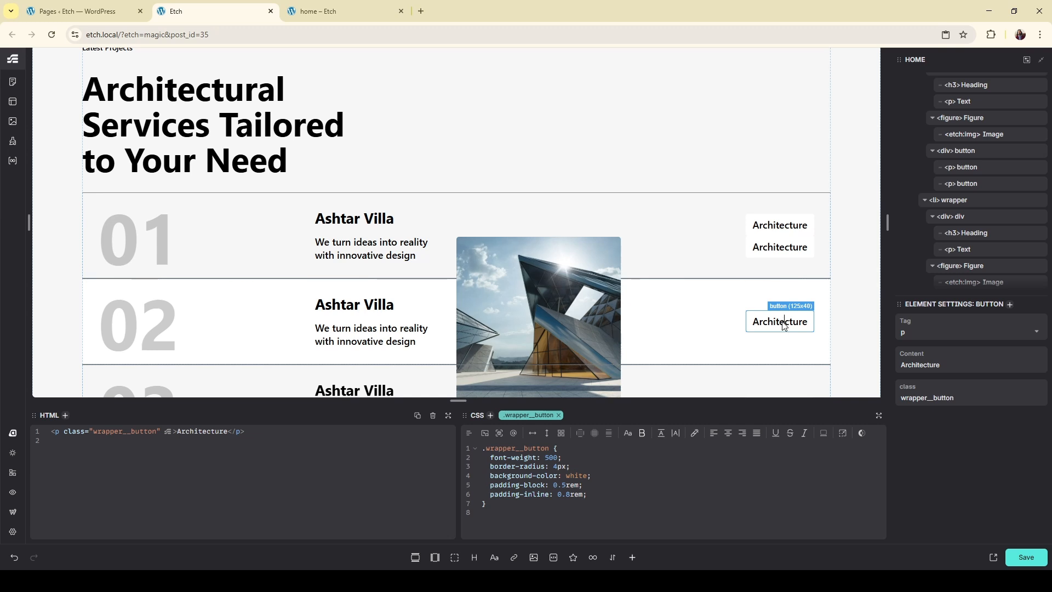
{"action": "scroll", "coordinate": [997, 244], "scroll_direction": "down", "scroll_amount": 1}
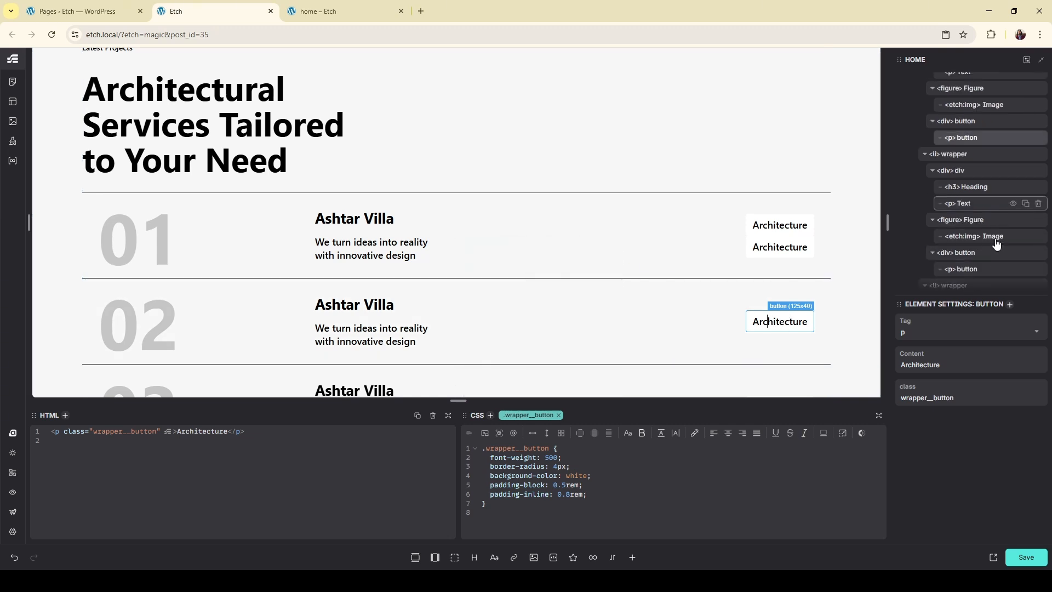
{"action": "scroll", "coordinate": [996, 244], "scroll_direction": "up", "scroll_amount": 3}
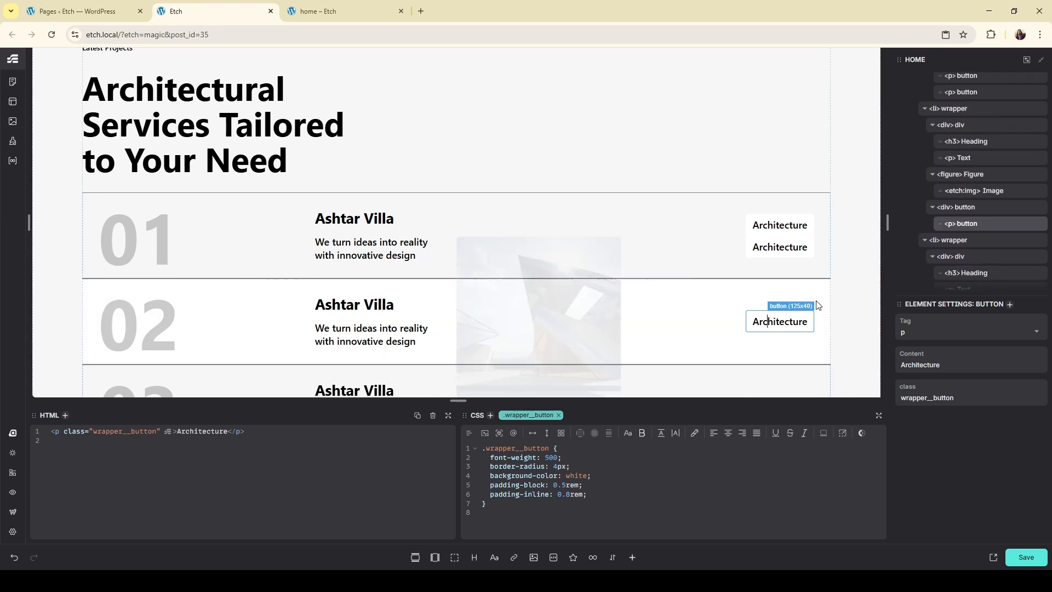
{"action": "scroll", "coordinate": [981, 252], "scroll_direction": "up", "scroll_amount": 7}
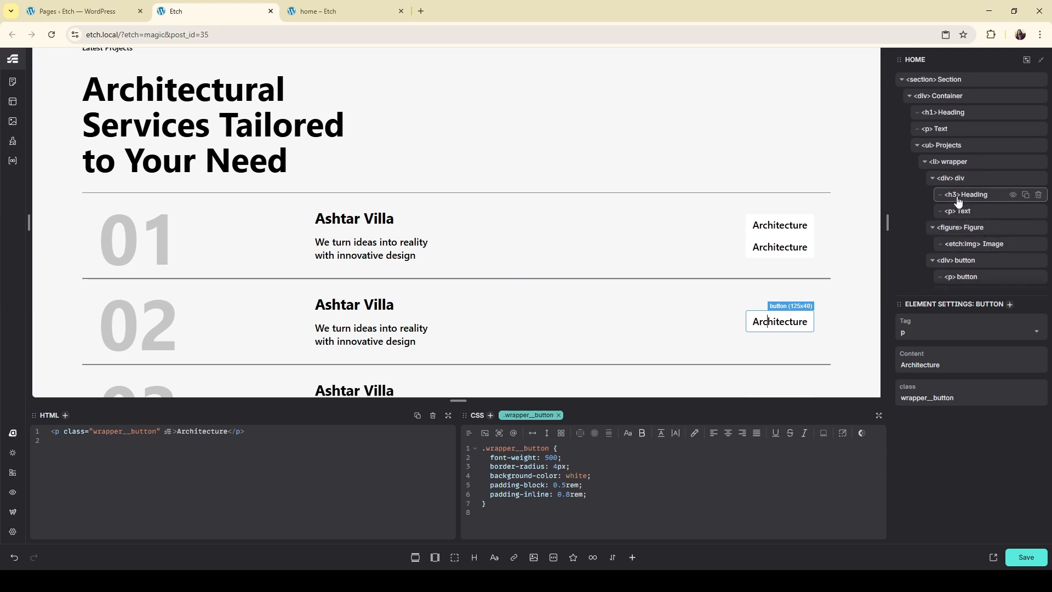
Collapse the first li wrapper in the structure and delete all the other list items from Projects
{"action": "left_click", "coordinate": [931, 162]}
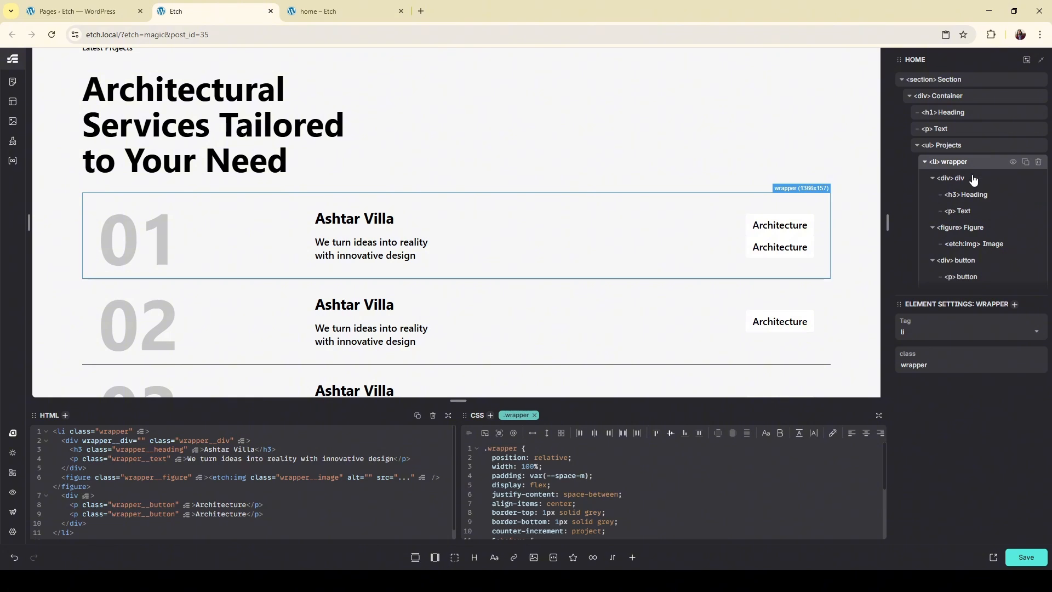
{"action": "left_click", "coordinate": [1026, 161]}
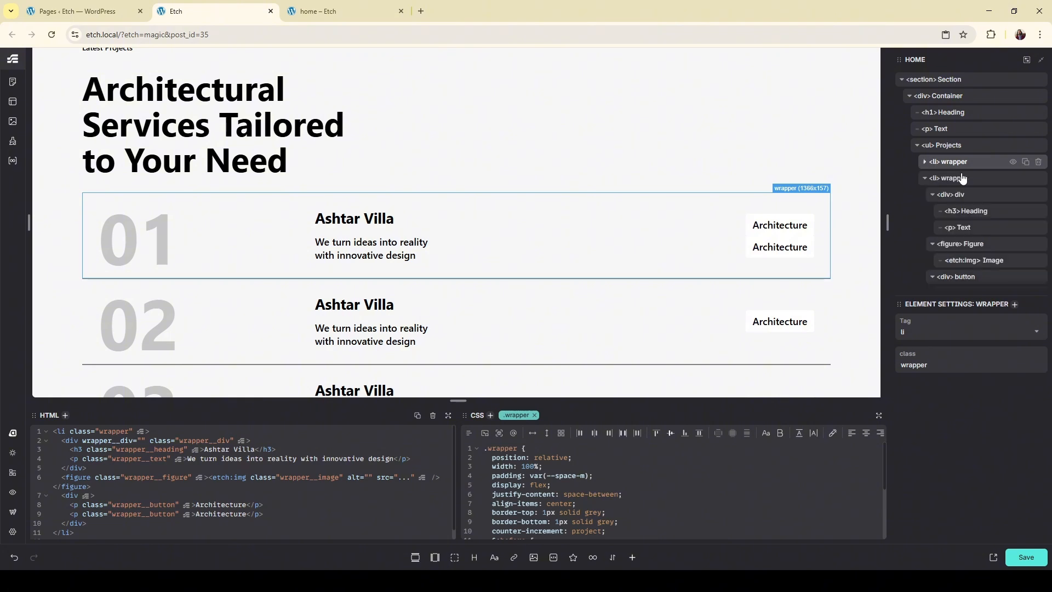
{"action": "left_click", "coordinate": [1039, 179]}
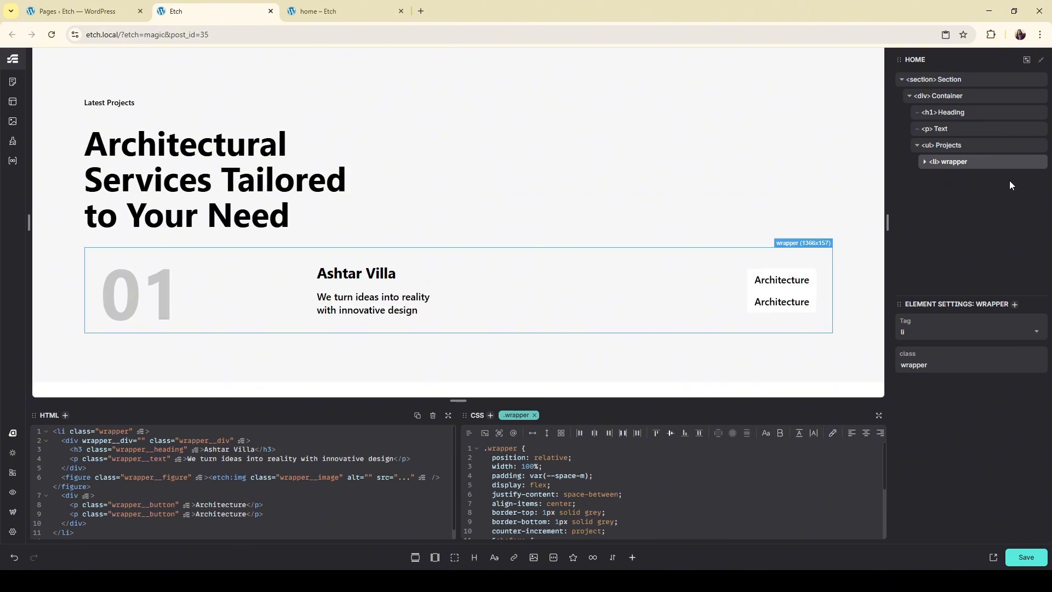
Apply a new .button class to the div that holds the two Architecture buttons
{"action": "left_click", "coordinate": [807, 301]}
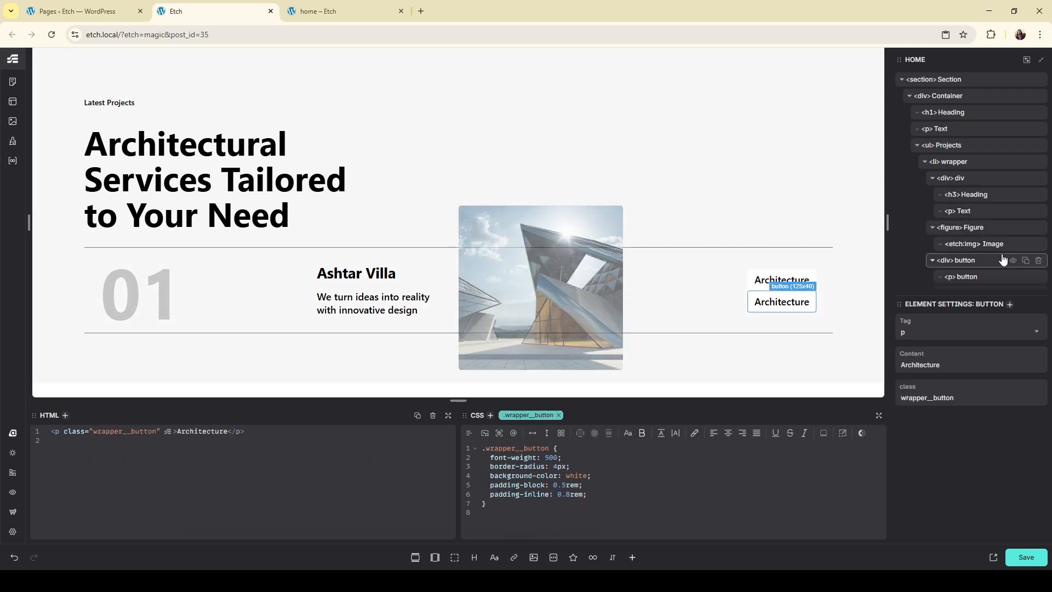
{"action": "scroll", "coordinate": [1003, 259], "scroll_direction": "down", "scroll_amount": 1}
{"action": "left_click", "coordinate": [998, 235]}
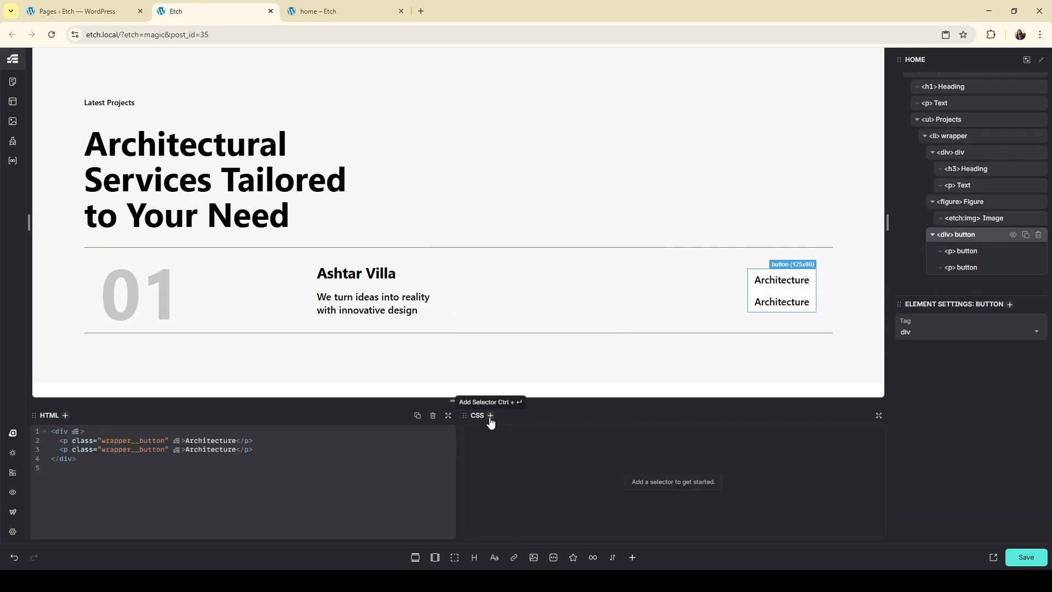
{"action": "left_click", "coordinate": [491, 415]}
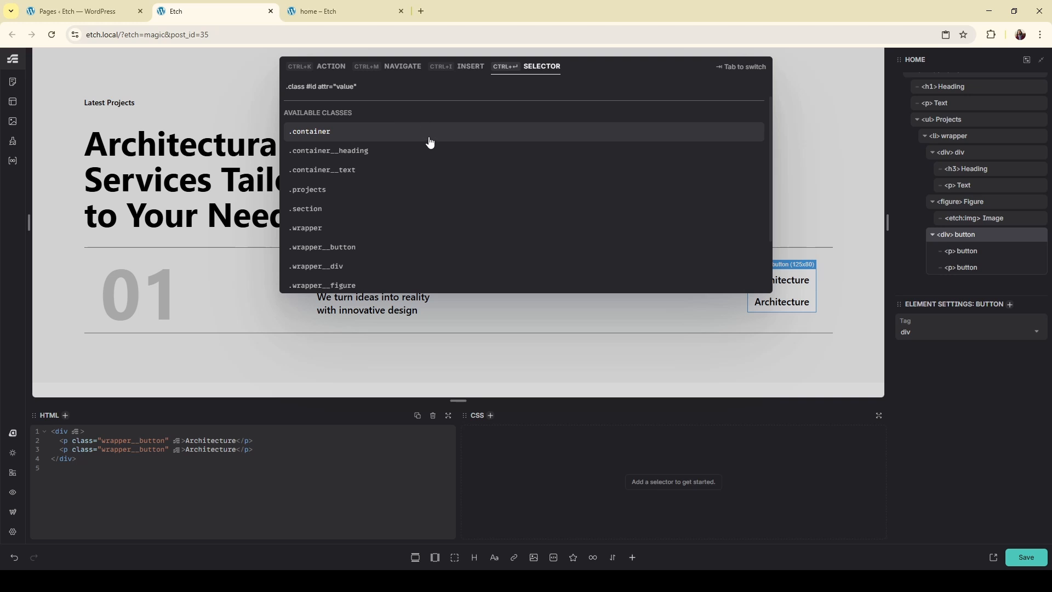
{"action": "type", "text": "."}
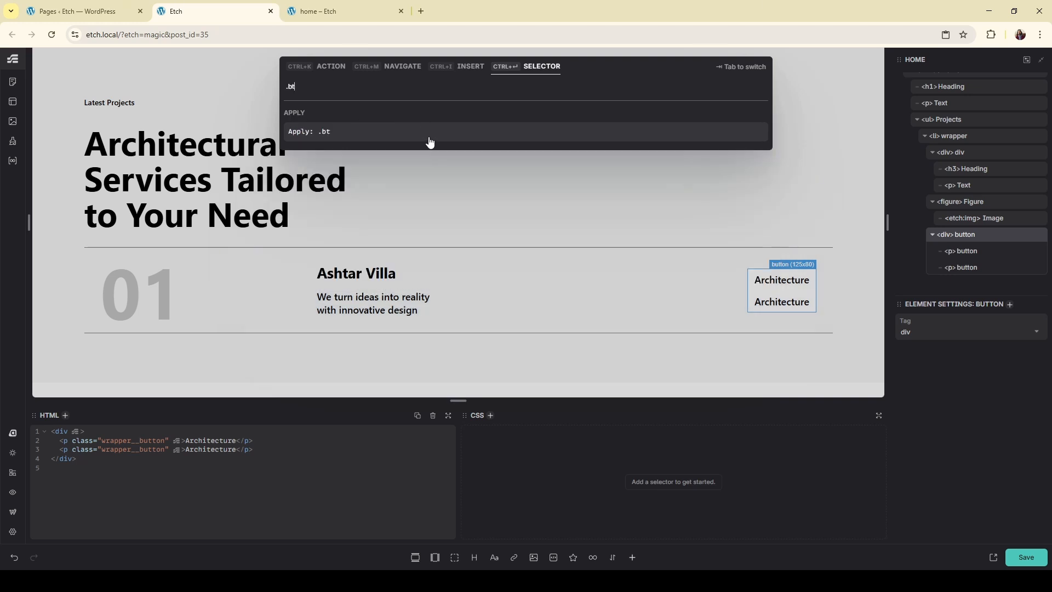
{"action": "type", "text": "butto"}
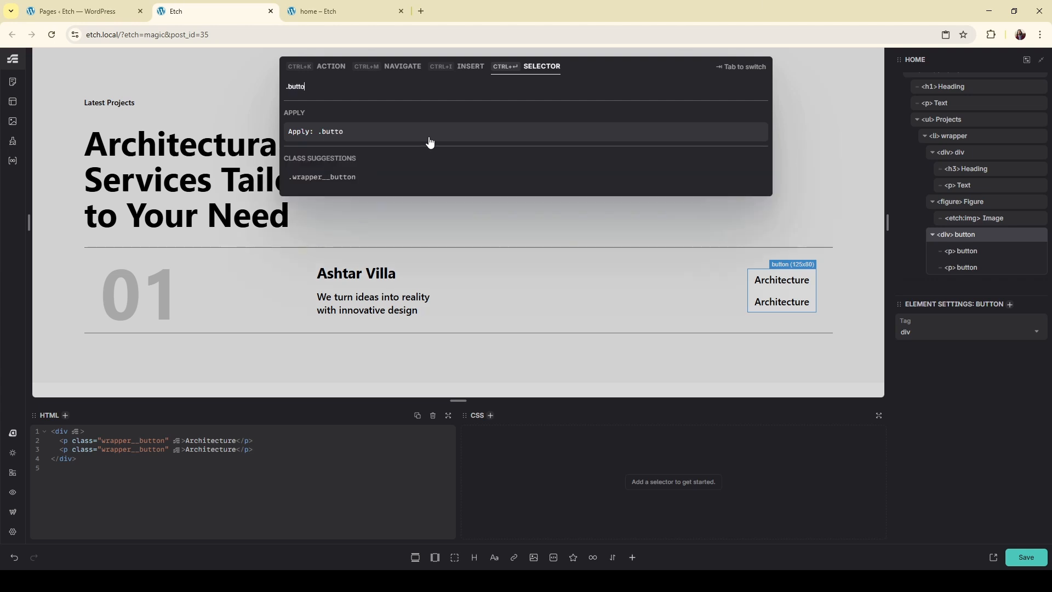
{"action": "type", "text": "n"}
{"action": "left_click", "coordinate": [430, 141]}
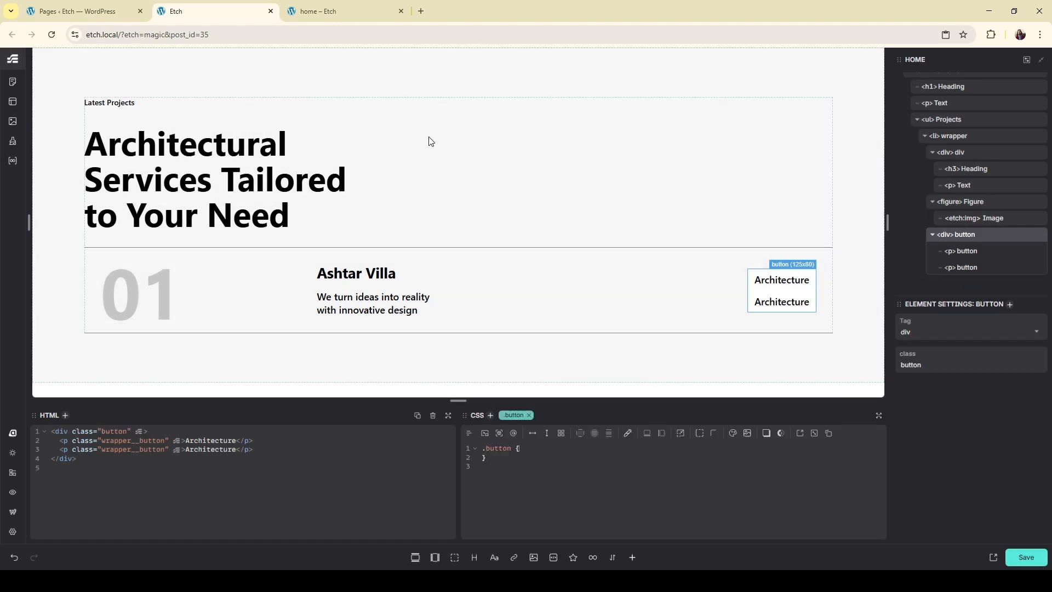
Set display: flex in the .button rule to put the two Architecture buttons side by side
{"action": "key", "text": "Return"}
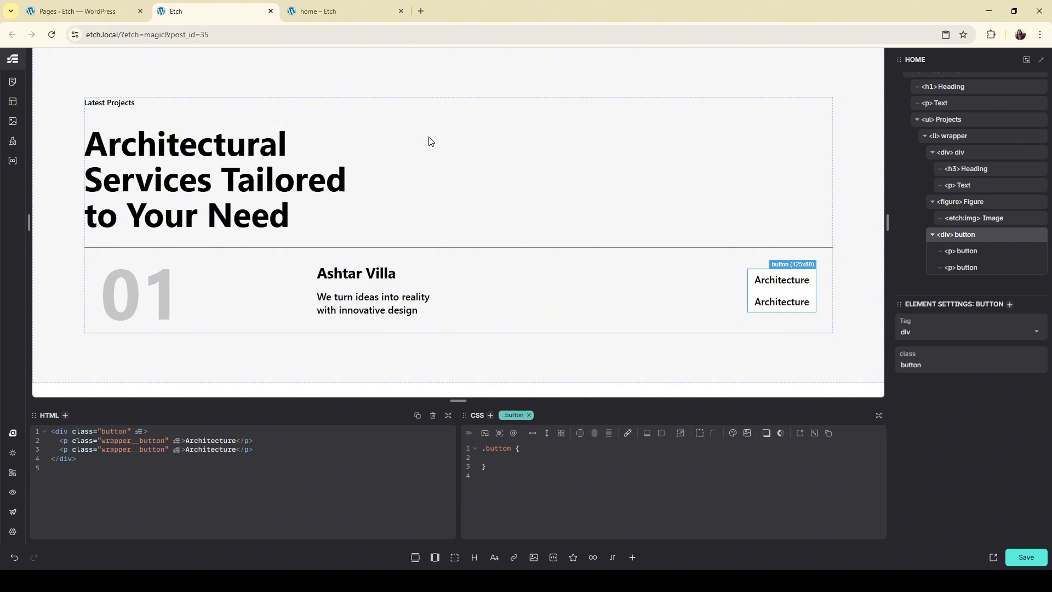
{"action": "type", "text": "display: f"}
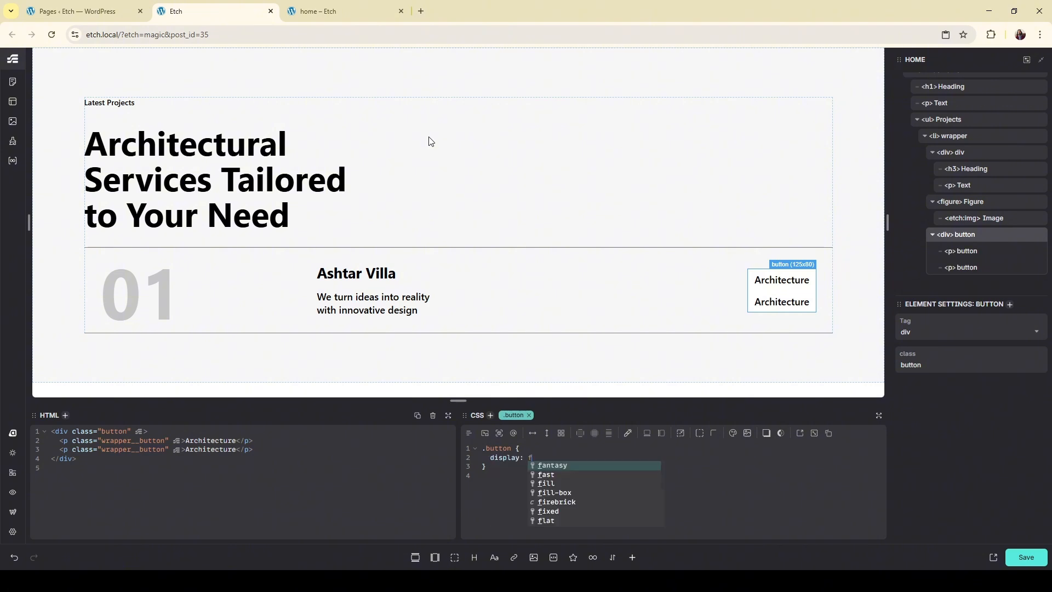
{"action": "type", "text": "lex;"}
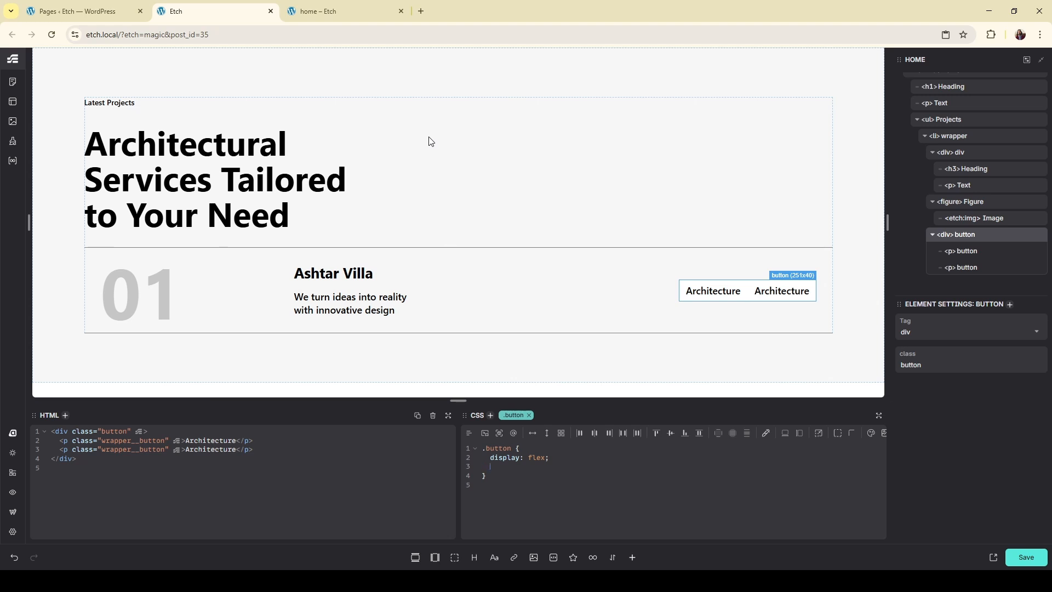
Add column-gap: 2rem to the .button rule to space out the two Architecture buttons
{"action": "type", "text": "col"}
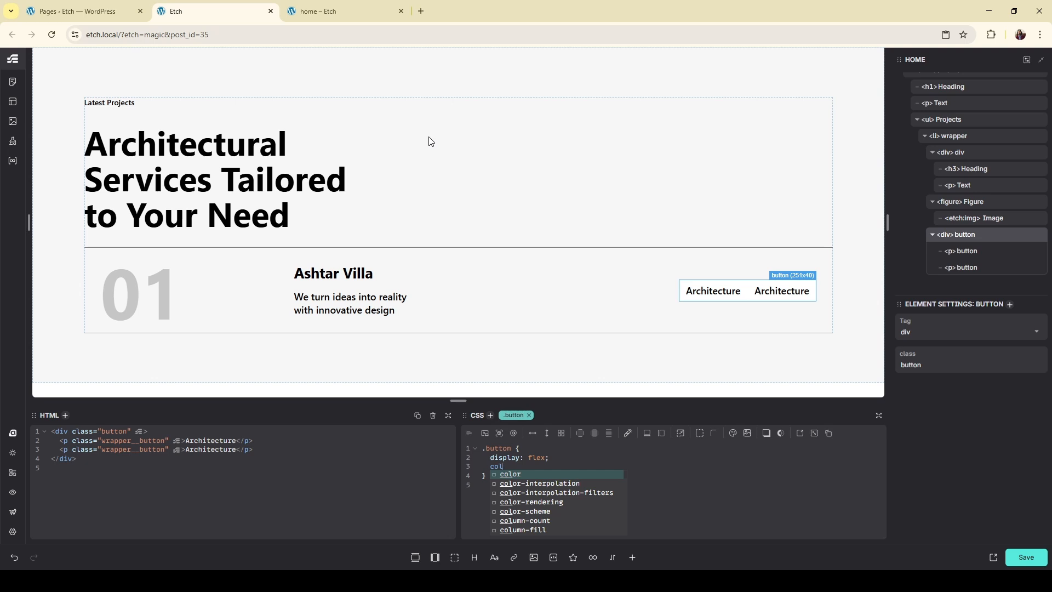
{"action": "type", "text": "um"}
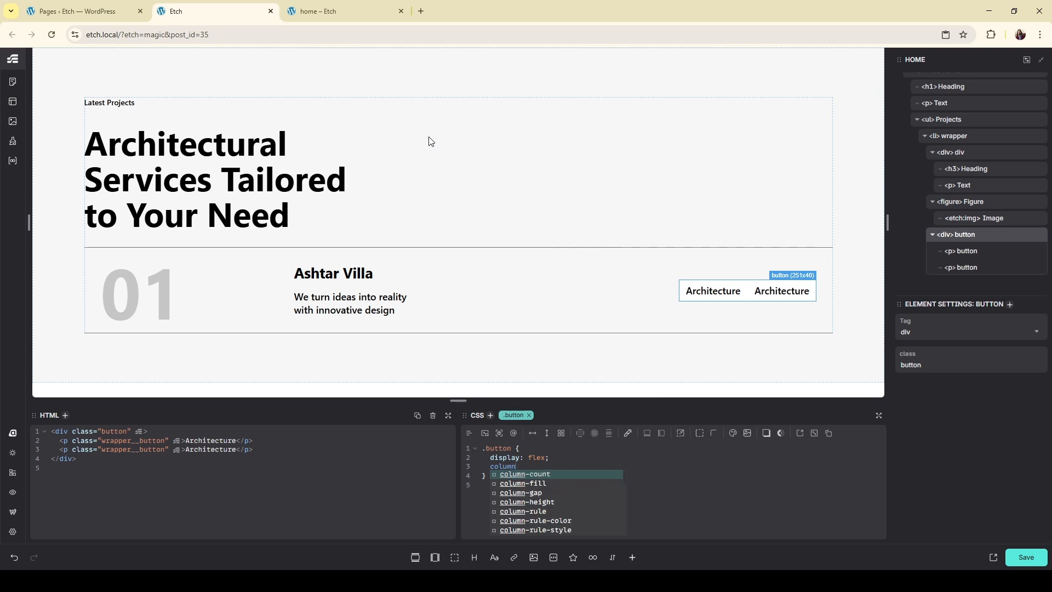
{"action": "type", "text": "n"}
{"action": "key", "text": "Down"}
{"action": "key", "text": "Down"}
{"action": "key", "text": "Return"}
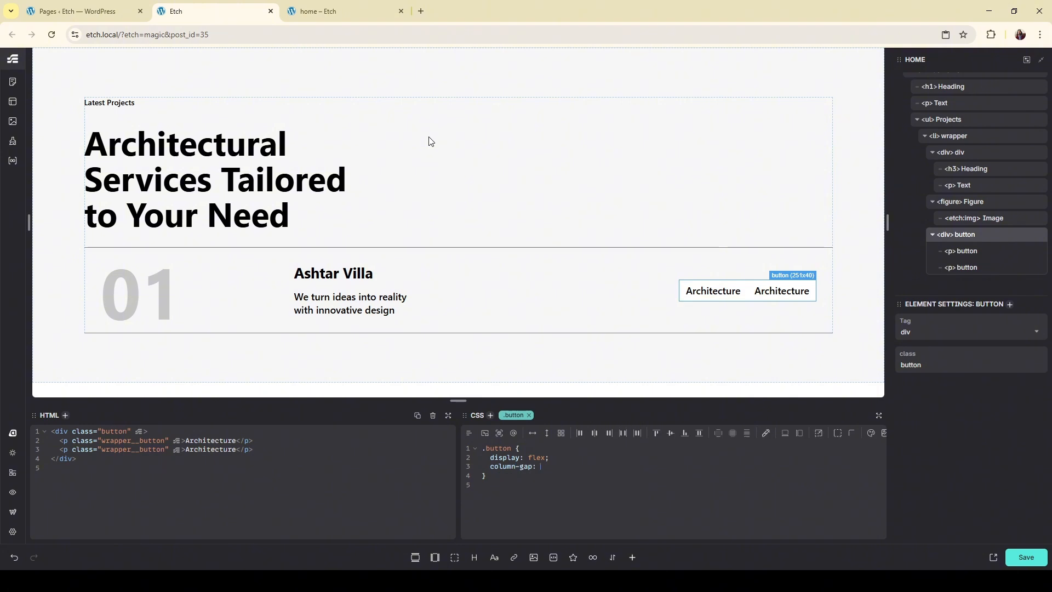
{"action": "type", "text": "1rem"}
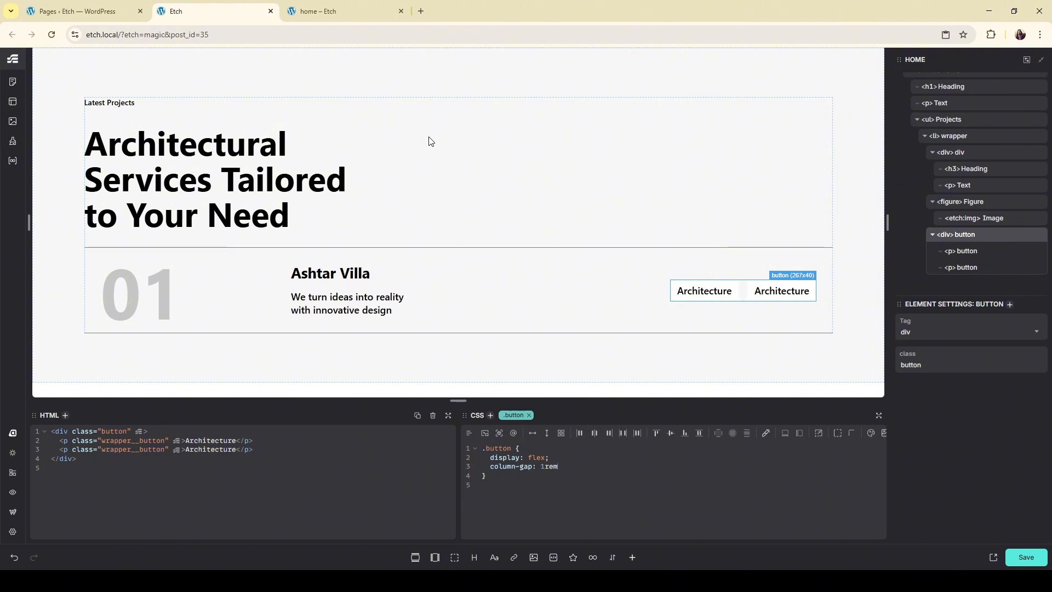
{"action": "key", "text": "BackSpace"}
{"action": "key", "text": "BackSpace"}
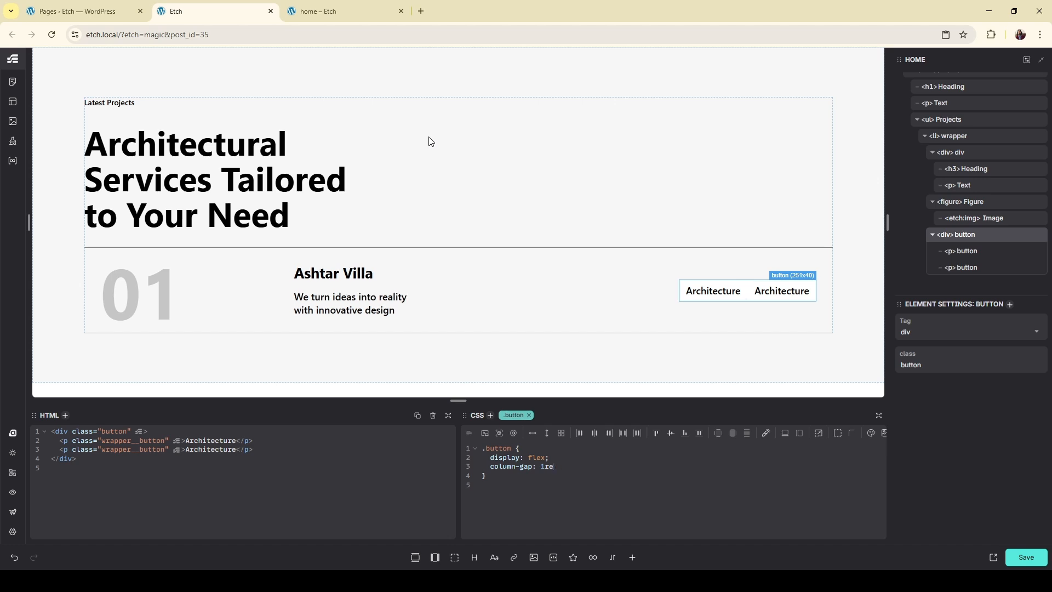
{"action": "type", "text": "3rem"}
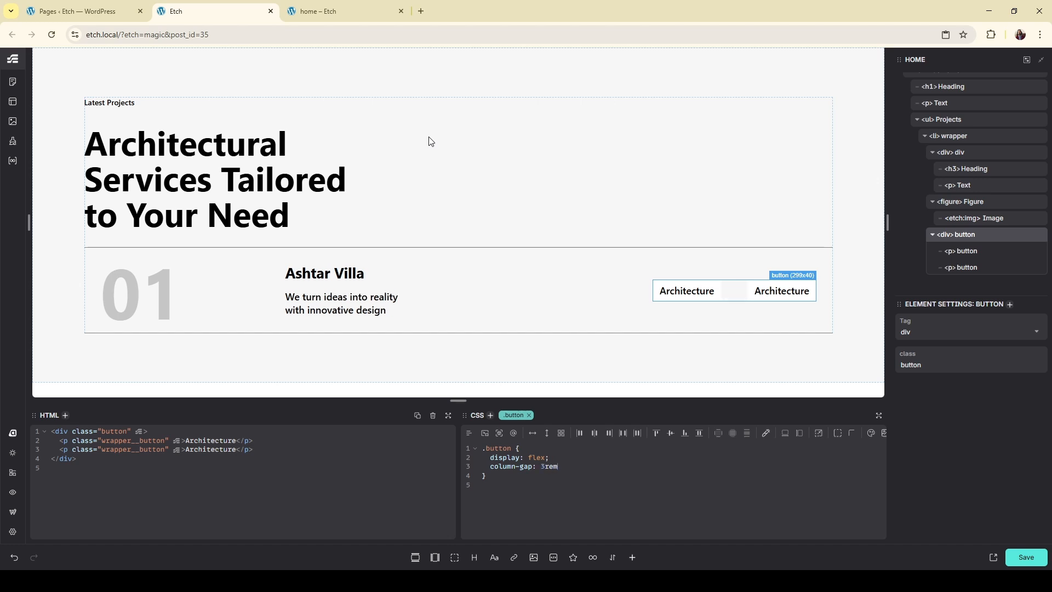
{"action": "key", "text": "BackSpace"}
{"action": "key", "text": "BackSpace"}
{"action": "key", "text": "BackSpace"}
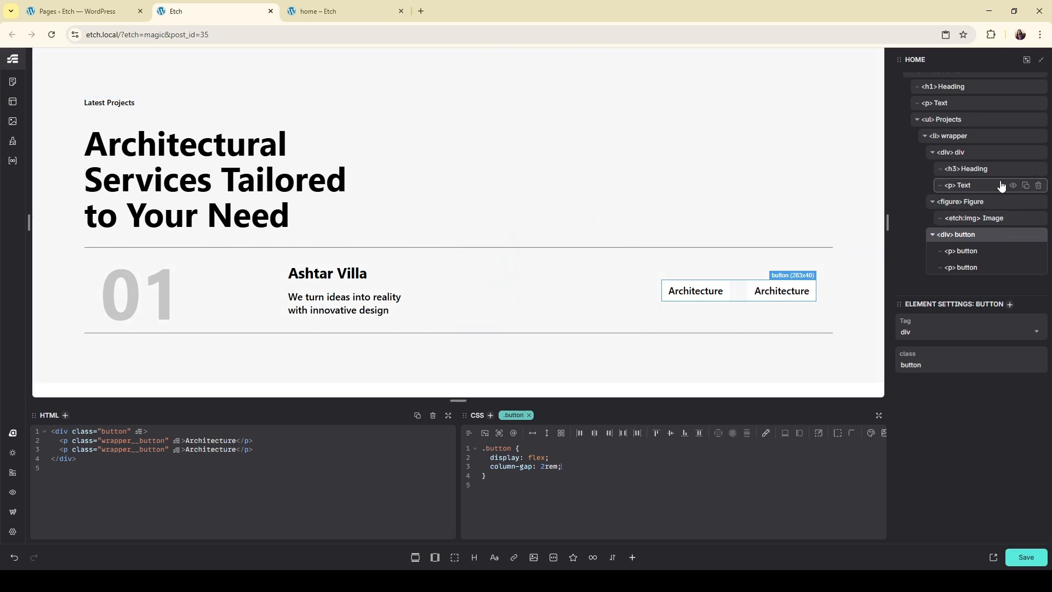
Duplicate the li wrapper until Projects holds four list items, and save the page
{"action": "left_click", "coordinate": [1027, 137]}
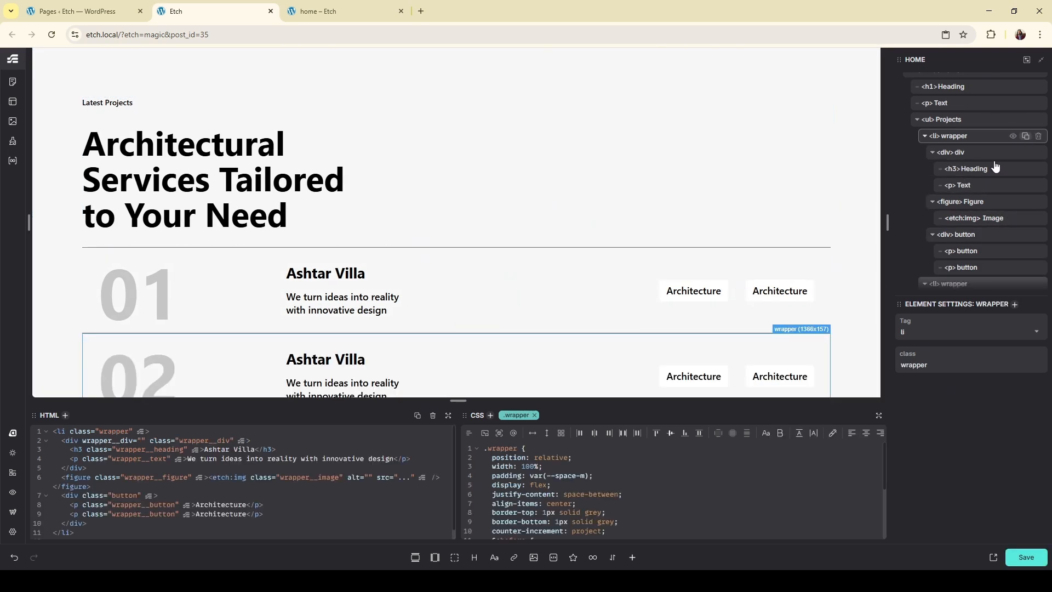
{"action": "left_click", "coordinate": [1026, 136]}
{"action": "scroll", "coordinate": [572, 241], "scroll_direction": "down", "scroll_amount": 3}
{"action": "mouse_move", "coordinate": [775, 332]}
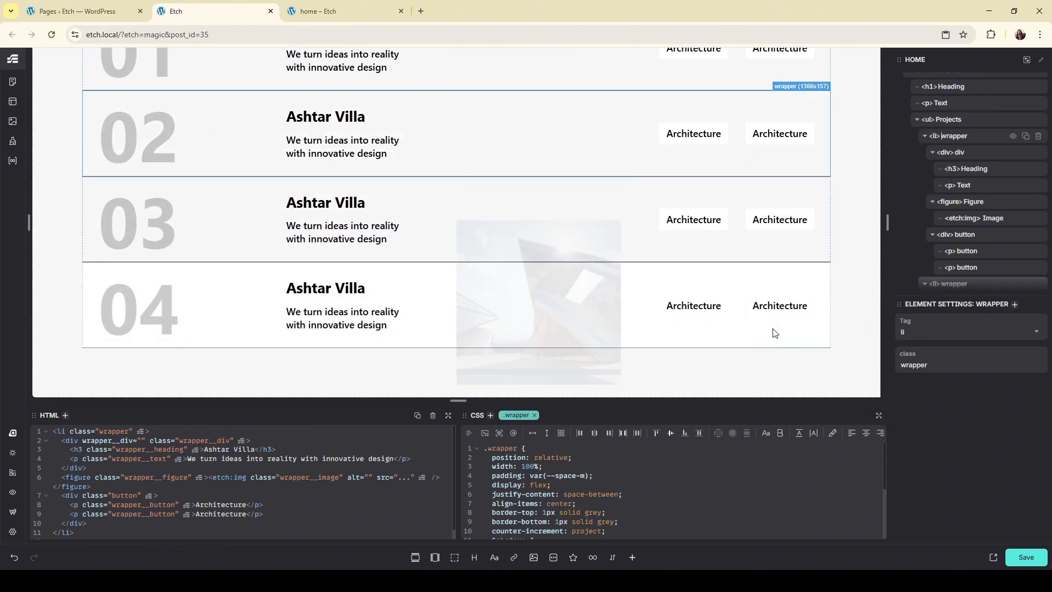
{"action": "key", "text": "ctrl+s"}
{"action": "scroll", "coordinate": [726, 306], "scroll_direction": "up", "scroll_amount": 4}
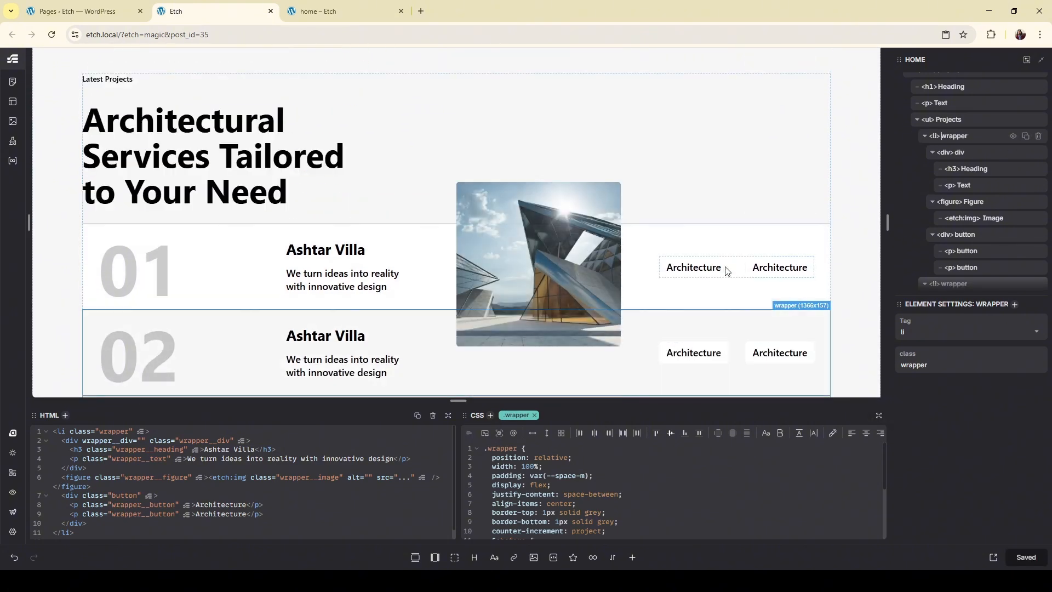
Change the text of the first Architecture button in list item 01 to Design
{"action": "left_click", "coordinate": [723, 269]}
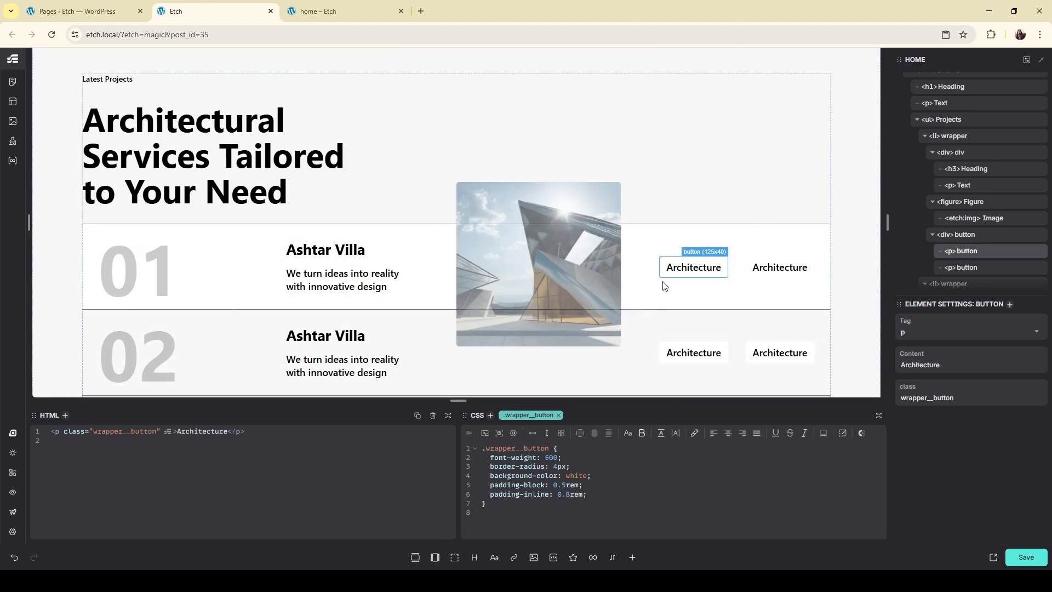
{"action": "double_click", "coordinate": [677, 267]}
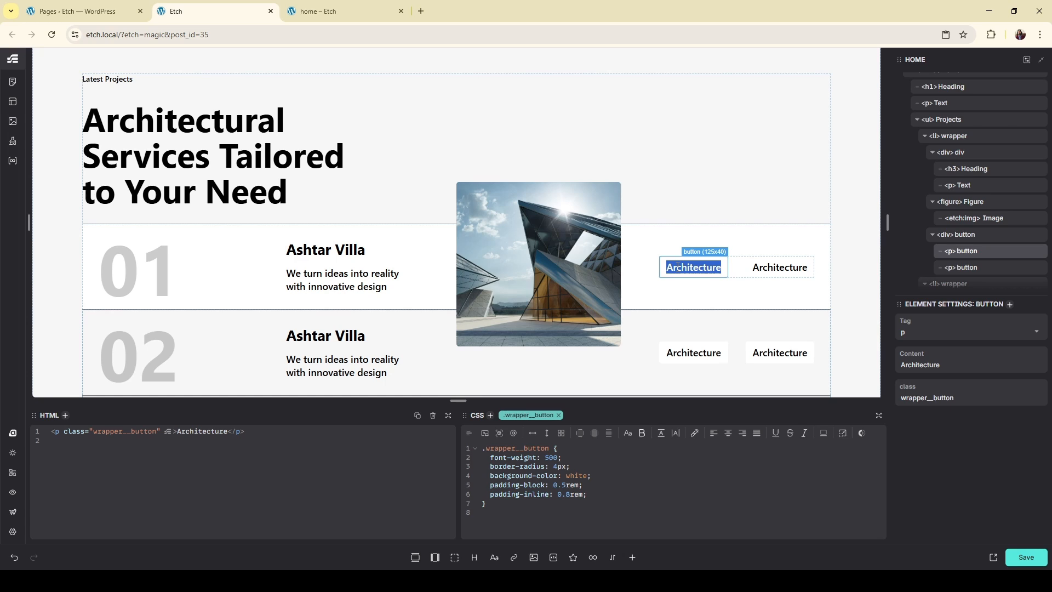
{"action": "type", "text": "Design"}
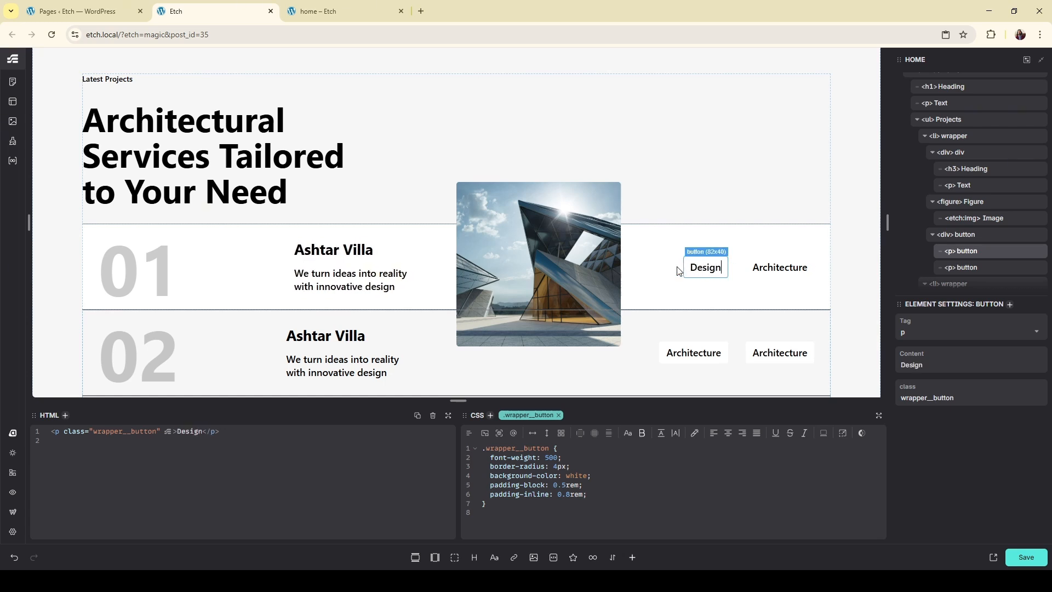
{"action": "scroll", "coordinate": [679, 270], "scroll_direction": "down", "scroll_amount": 2}
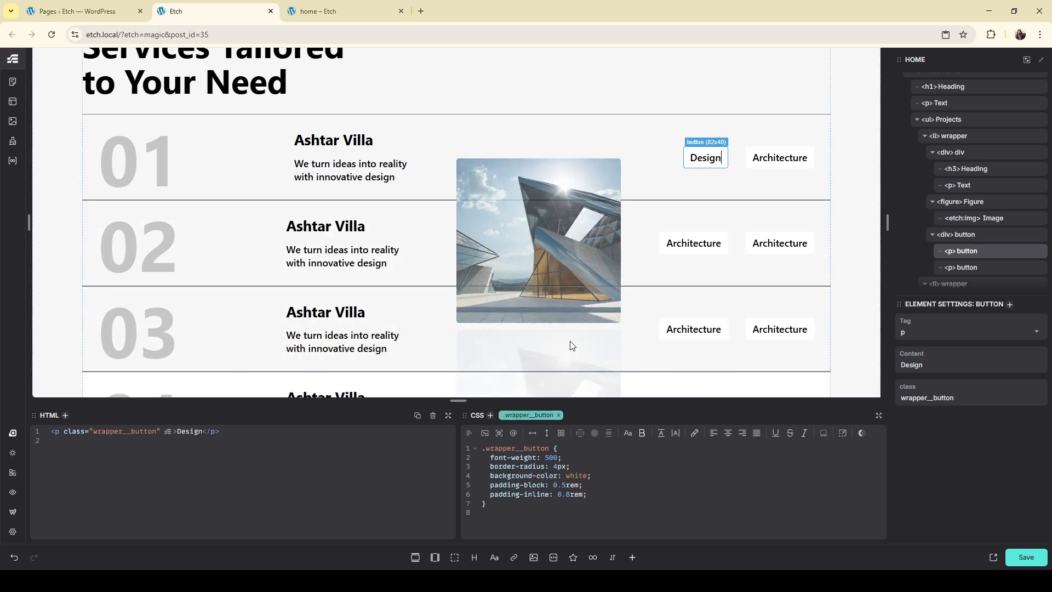
{"action": "double_click", "coordinate": [711, 159]}
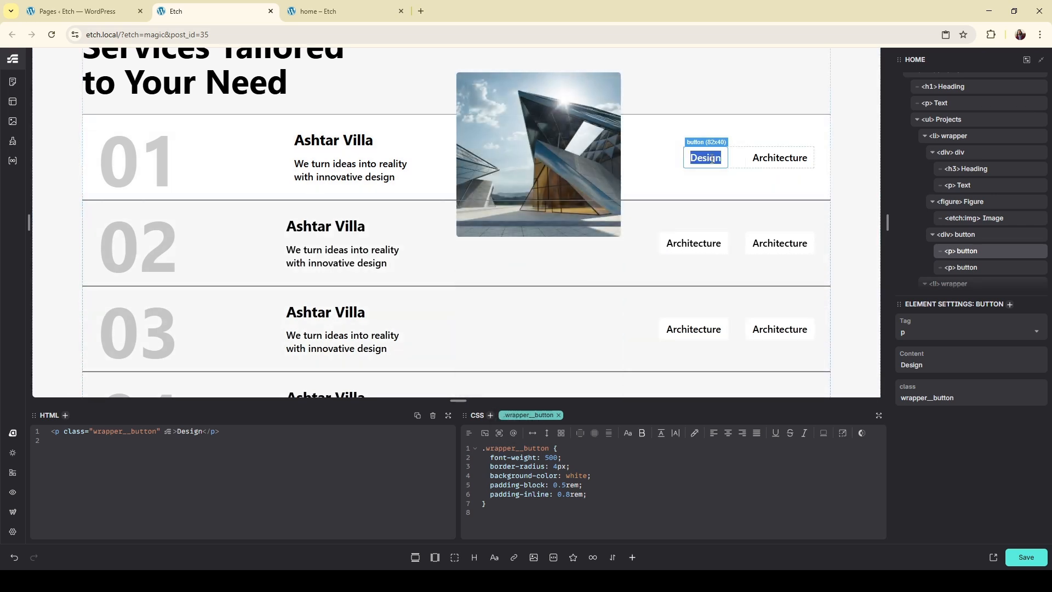
Change the text of the second Architecture button in list item 02 to Design and save the page
{"action": "left_click", "coordinate": [694, 243]}
{"action": "double_click", "coordinate": [770, 243]}
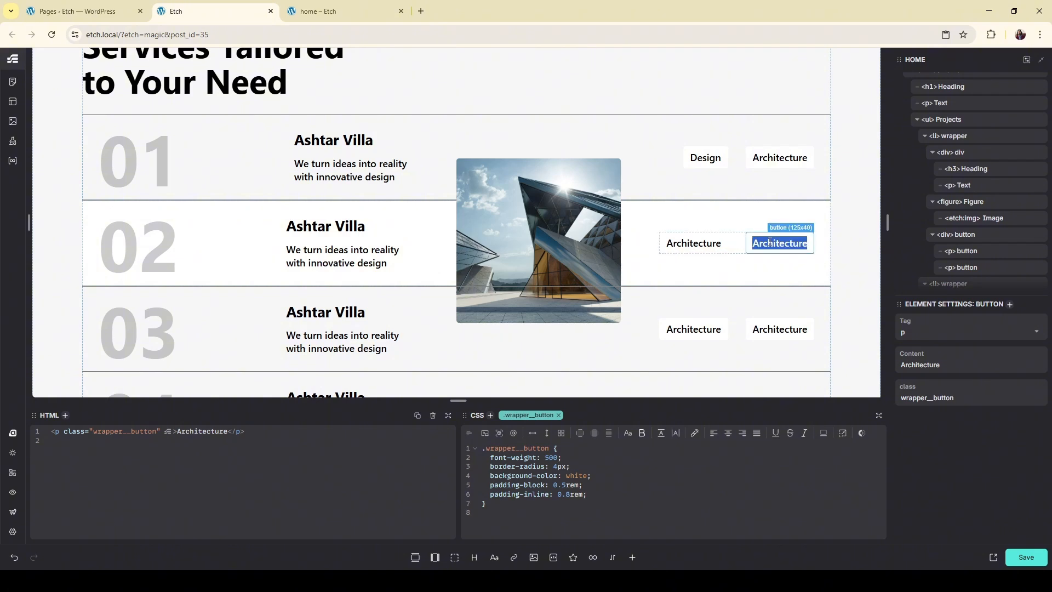
{"action": "type", "text": "Design"}
{"action": "scroll", "coordinate": [685, 353], "scroll_direction": "down", "scroll_amount": 1}
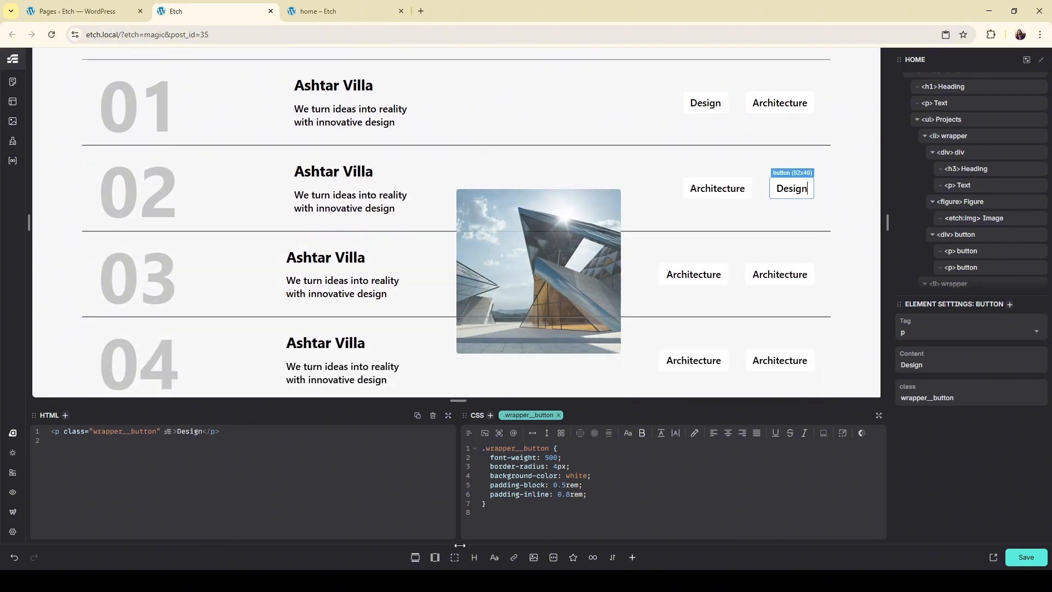
{"action": "key", "text": "ctrl+s"}
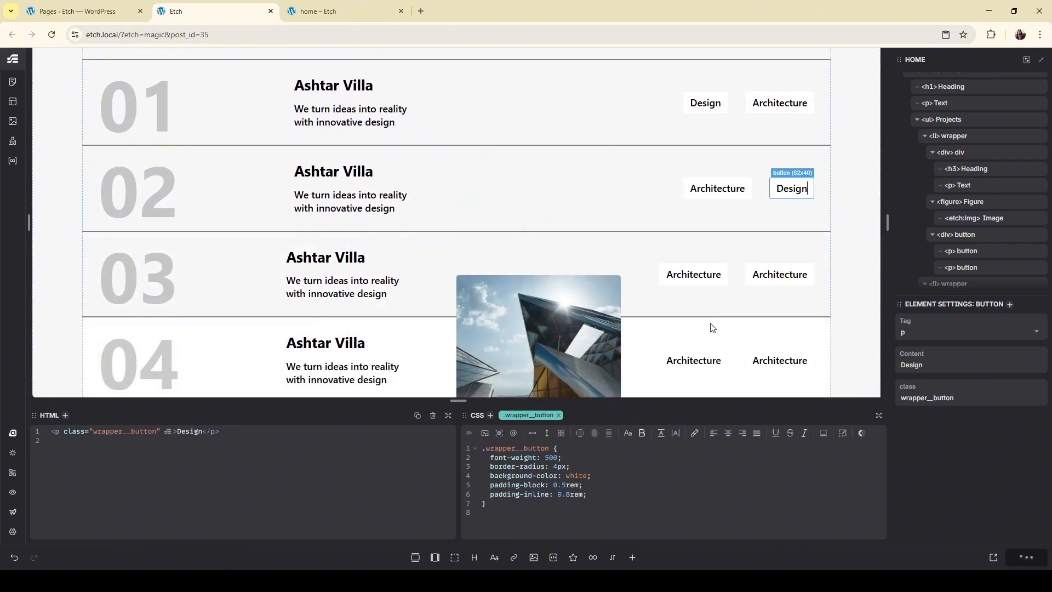
Reopen the home page on the front end and check the project list, its buttons and the hover image
{"action": "left_click", "coordinate": [400, 11]}
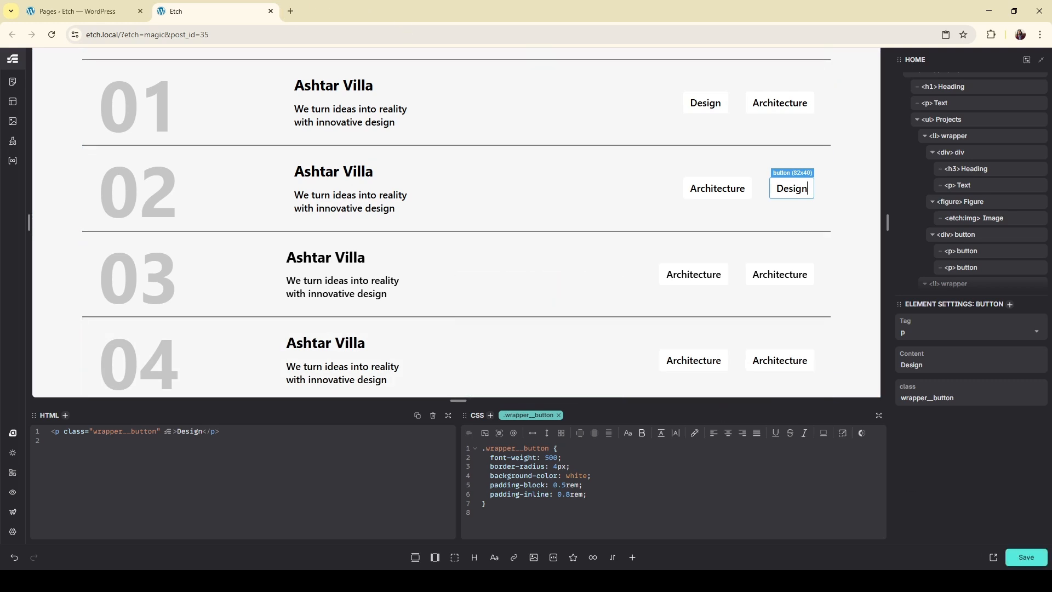
{"action": "left_click", "coordinate": [992, 559]}
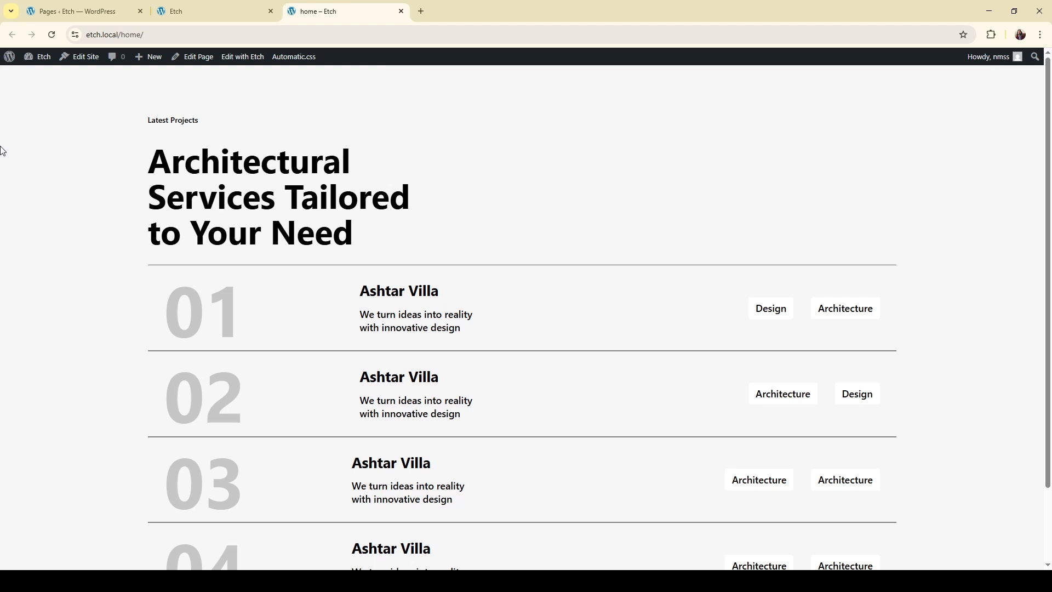
{"action": "scroll", "coordinate": [10, 247], "scroll_direction": "down", "scroll_amount": 2}
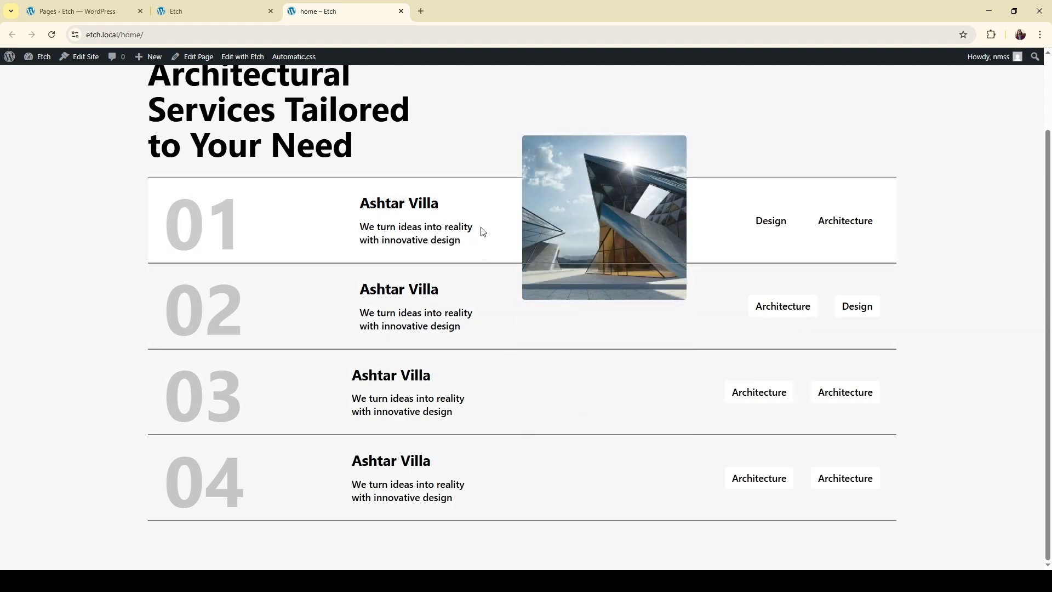
Back in Etch, replace list item 02's hover image with the dark angular building from the media library
{"action": "left_click", "coordinate": [214, 11]}
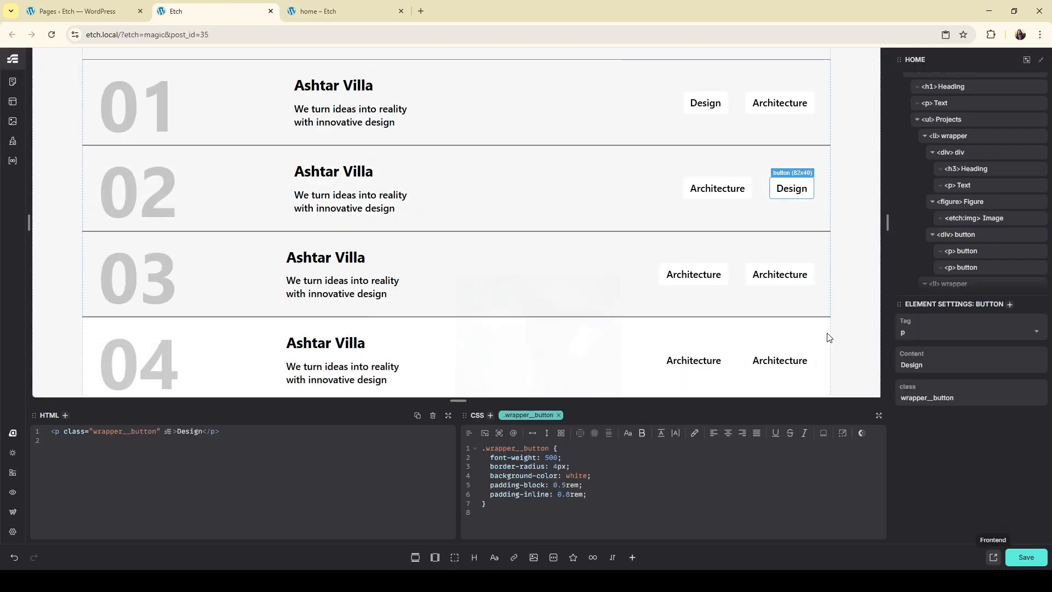
{"action": "left_click", "coordinate": [525, 166]}
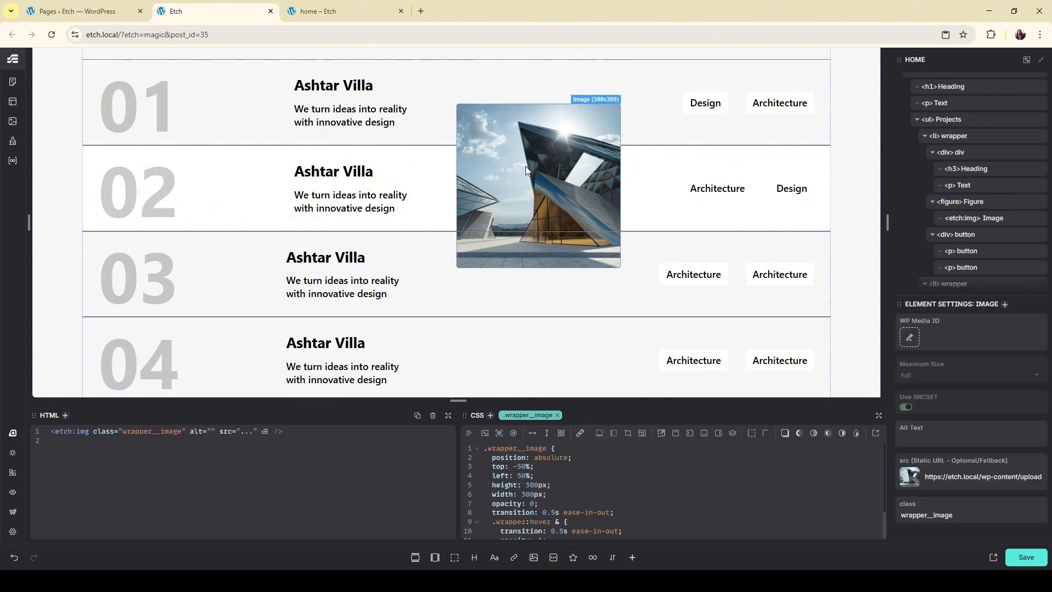
{"action": "left_click", "coordinate": [909, 477]}
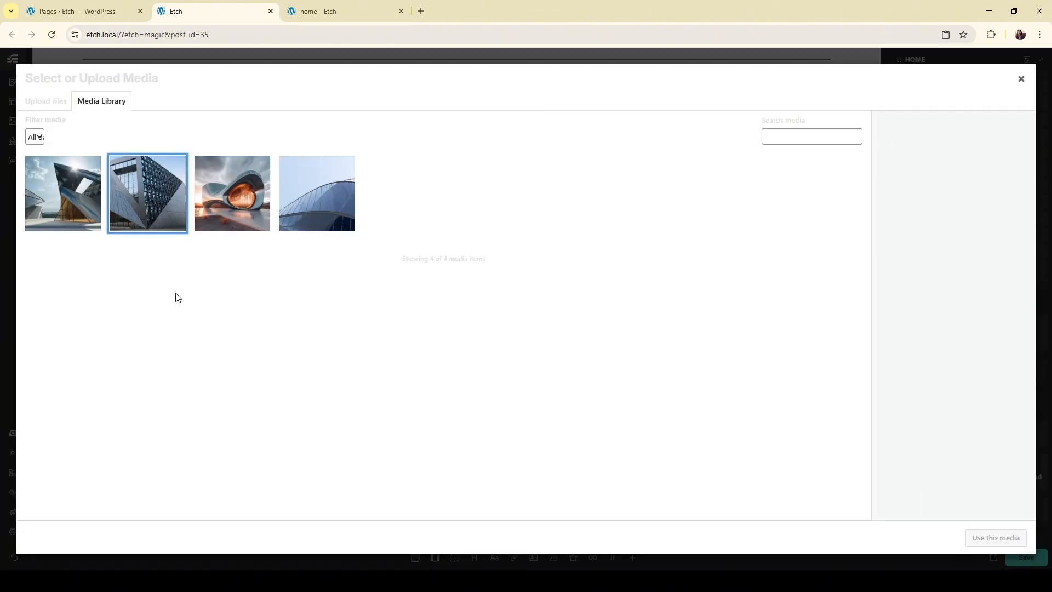
{"action": "left_click", "coordinate": [165, 216]}
{"action": "left_click", "coordinate": [978, 537]}
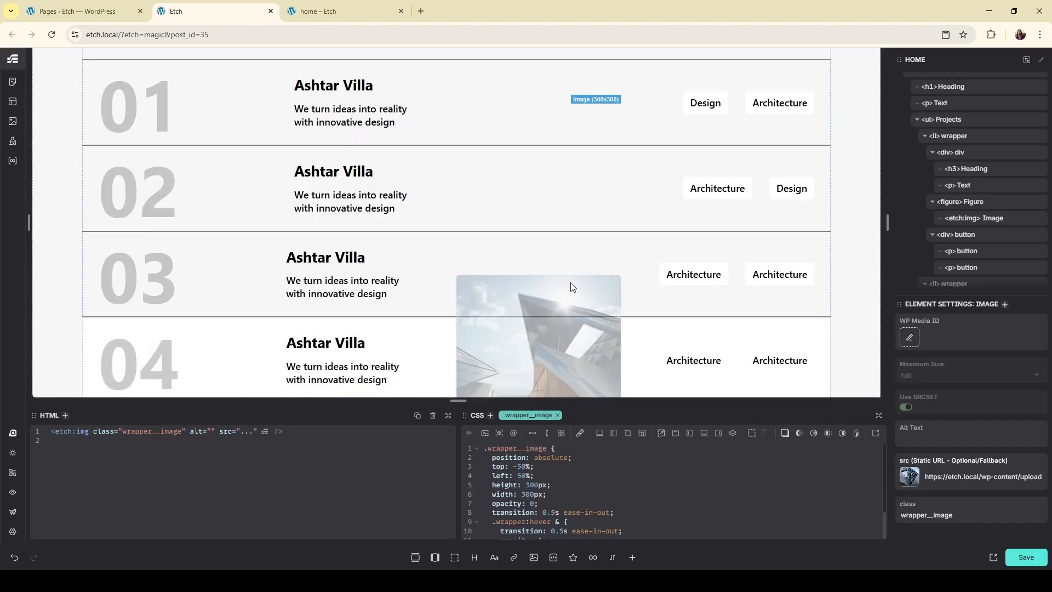
Replace list item 03's hover image with the curved, orange-lit building from the media library
{"action": "scroll", "coordinate": [571, 287], "scroll_direction": "down", "scroll_amount": 1}
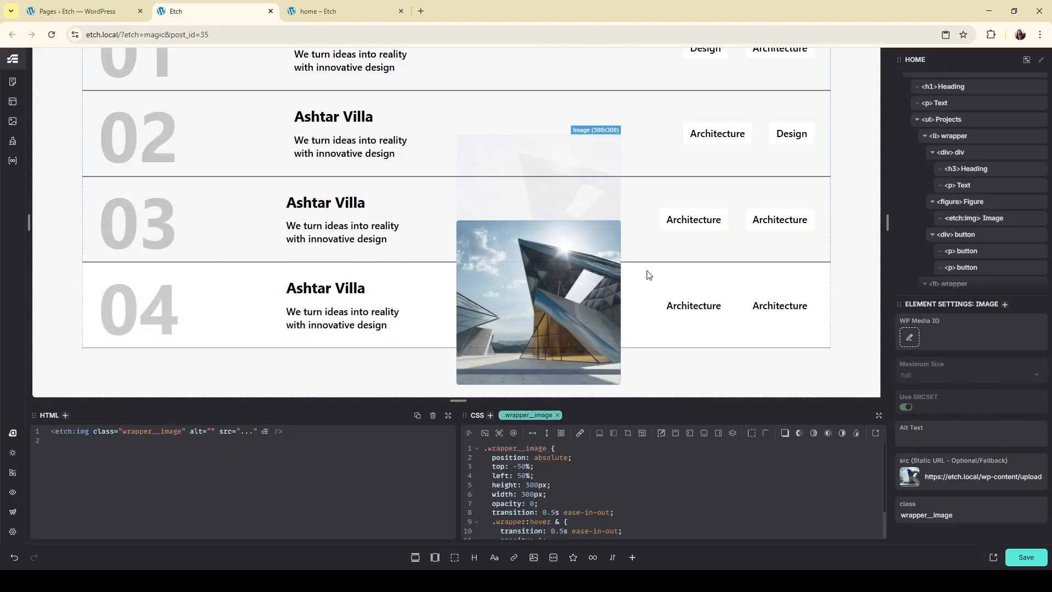
{"action": "left_click", "coordinate": [910, 477]}
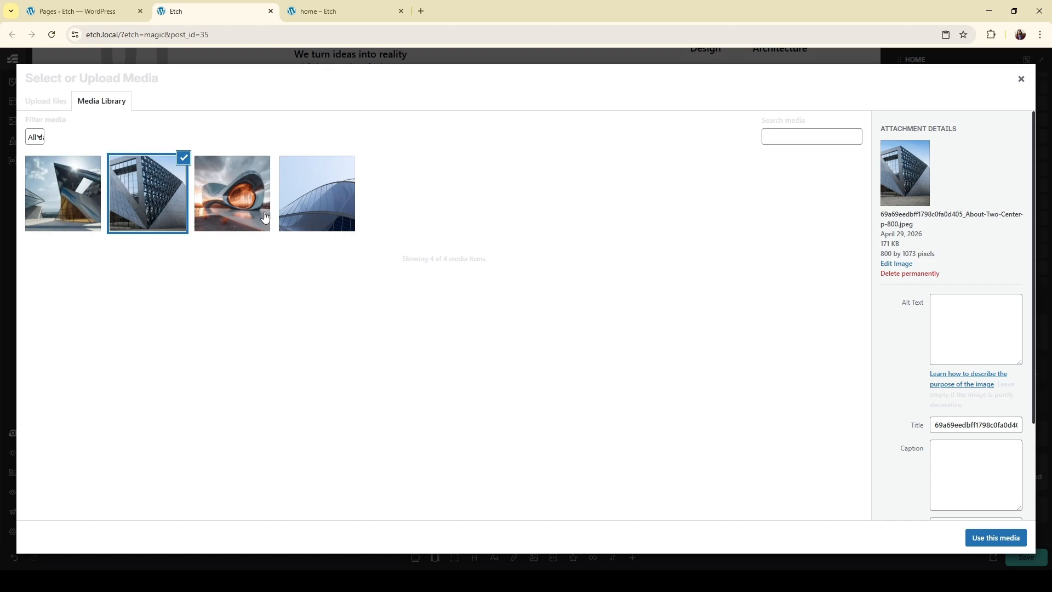
{"action": "left_click", "coordinate": [264, 217]}
{"action": "left_click", "coordinate": [986, 538]}
{"action": "scroll", "coordinate": [524, 314], "scroll_direction": "up", "scroll_amount": 2}
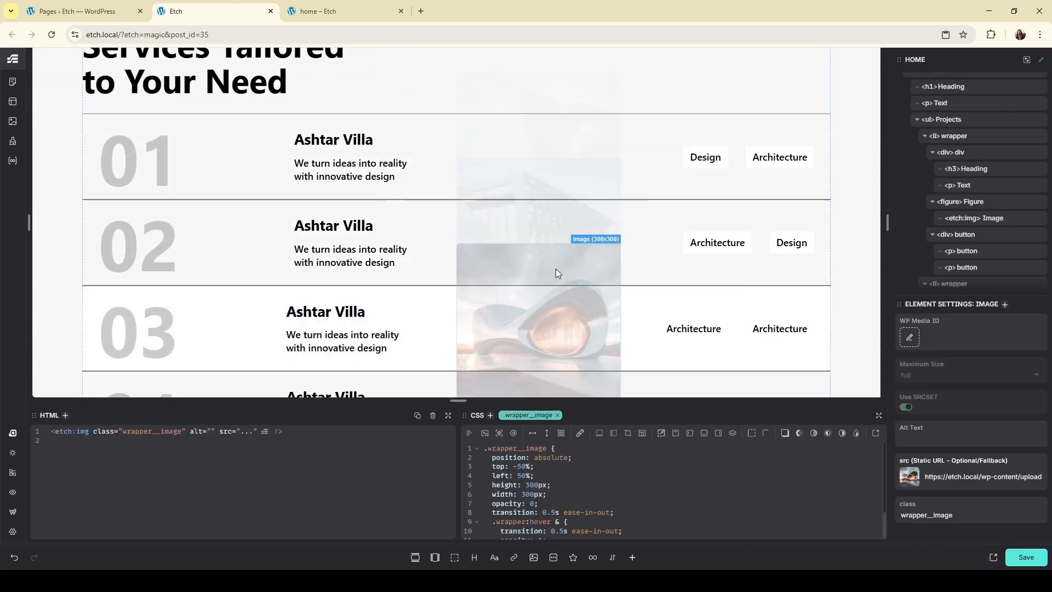
Replace list item 04's hover image with the blue curved glass building from the media library and save the page
{"action": "scroll", "coordinate": [556, 272], "scroll_direction": "down", "scroll_amount": 2}
{"action": "left_click", "coordinate": [910, 478]}
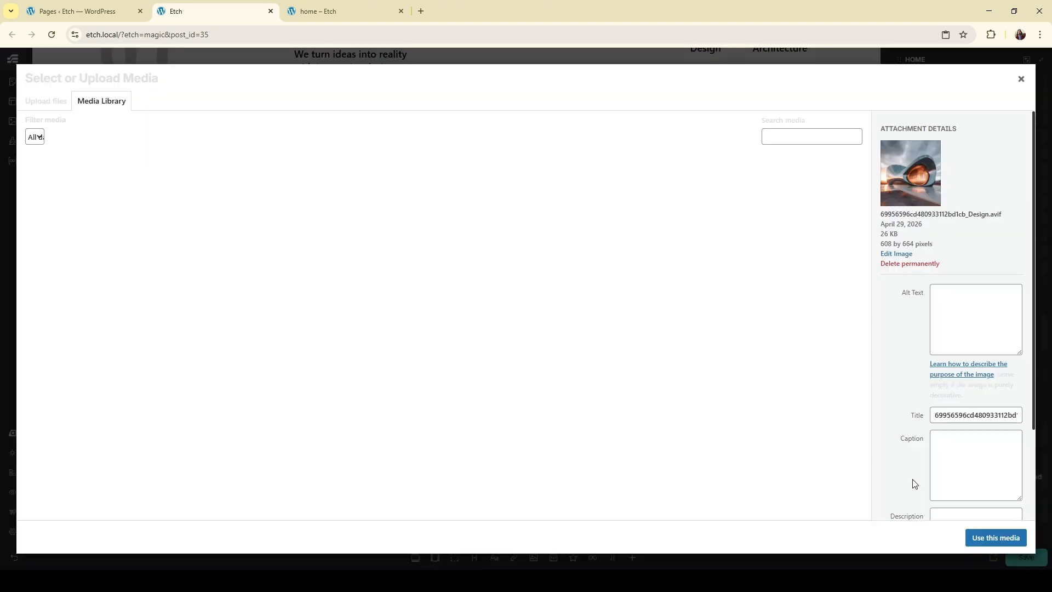
{"action": "left_click", "coordinate": [299, 216]}
{"action": "left_click", "coordinate": [981, 536]}
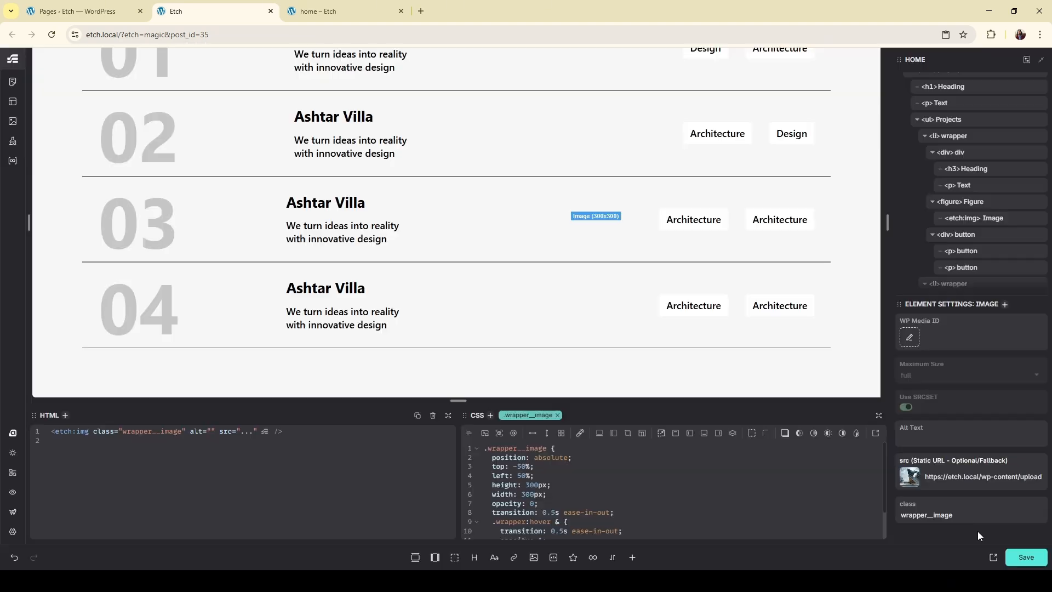
{"action": "left_click", "coordinate": [1014, 564]}
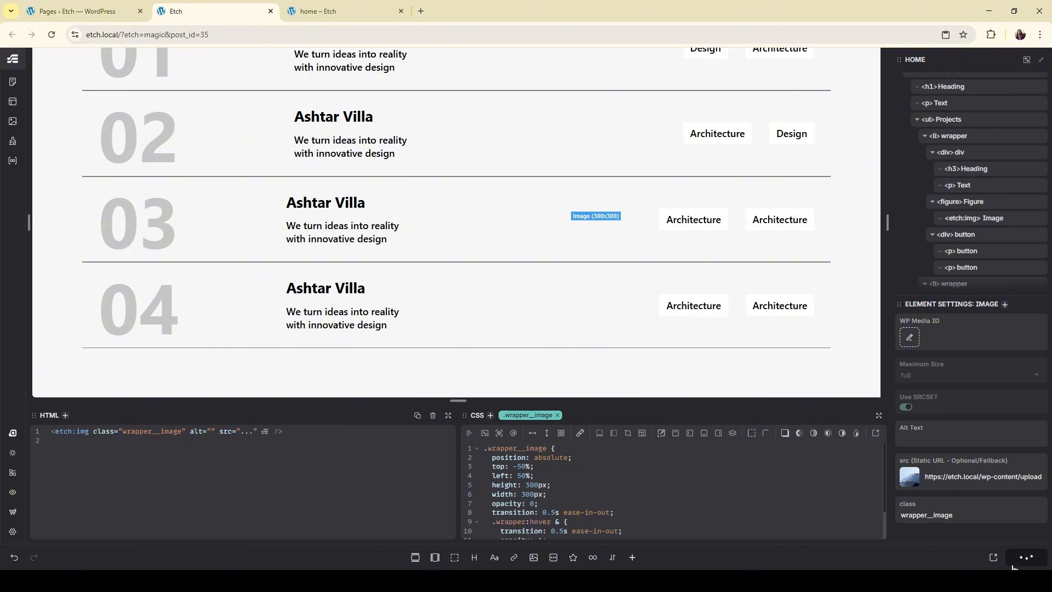
Reopen the saved home page on the front end and examine the Latest Projects list
{"action": "left_click", "coordinate": [401, 11]}
{"action": "left_click", "coordinate": [986, 553]}
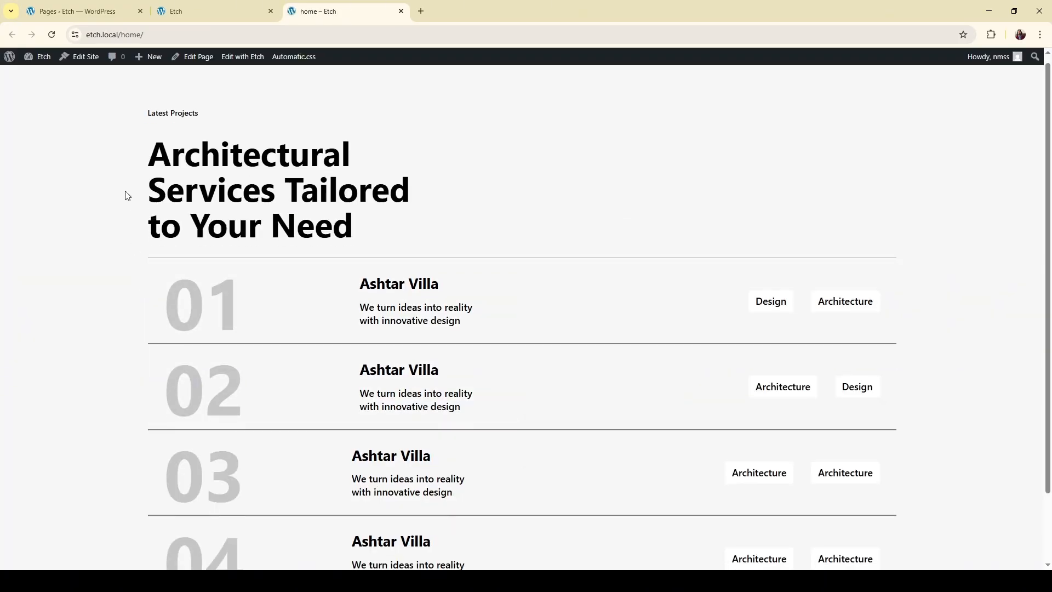
{"action": "scroll", "coordinate": [126, 196], "scroll_direction": "down", "scroll_amount": 2}
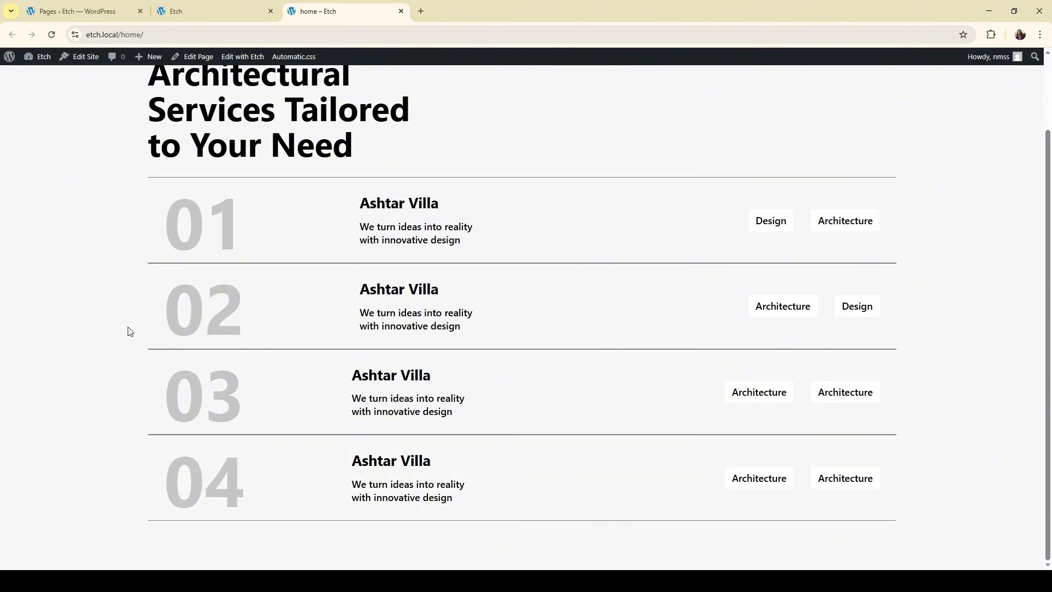
Compare the Latest Projects list in Etch with the front-end page and examine the items' hover images there
{"action": "left_click", "coordinate": [265, 7]}
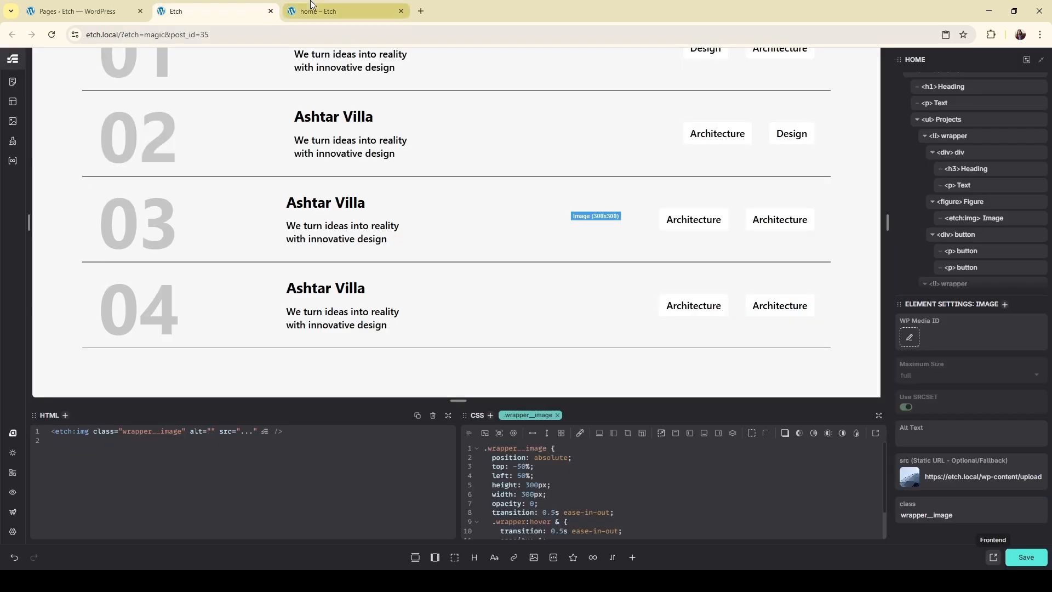
{"action": "key", "text": "ctrl+Tab"}
{"action": "left_click", "coordinate": [265, 7]}
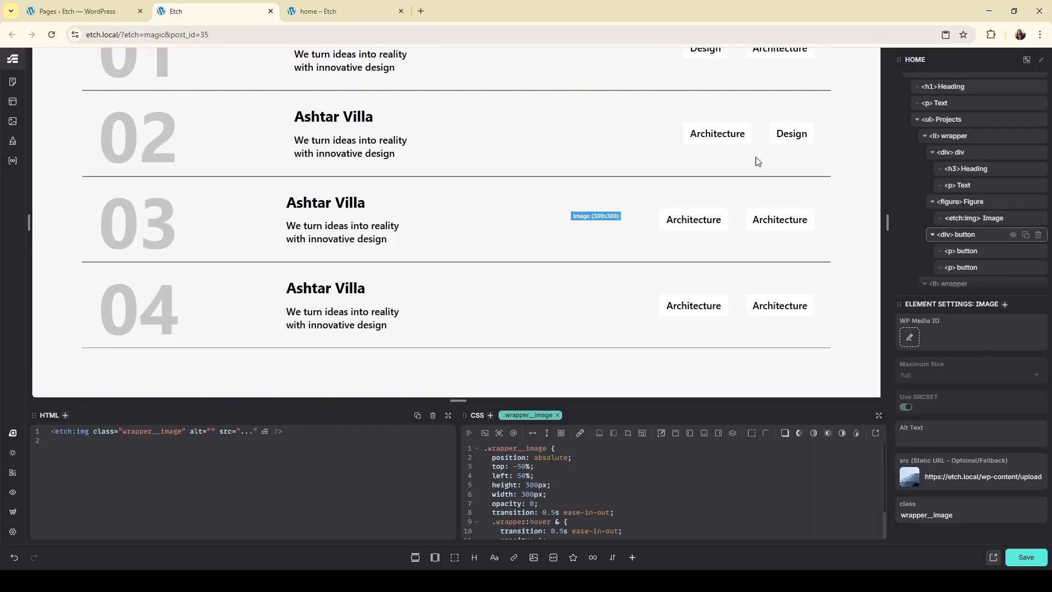
{"action": "scroll", "coordinate": [872, 315], "scroll_direction": "up", "scroll_amount": 5}
{"action": "scroll", "coordinate": [865, 326], "scroll_direction": "down", "scroll_amount": 4}
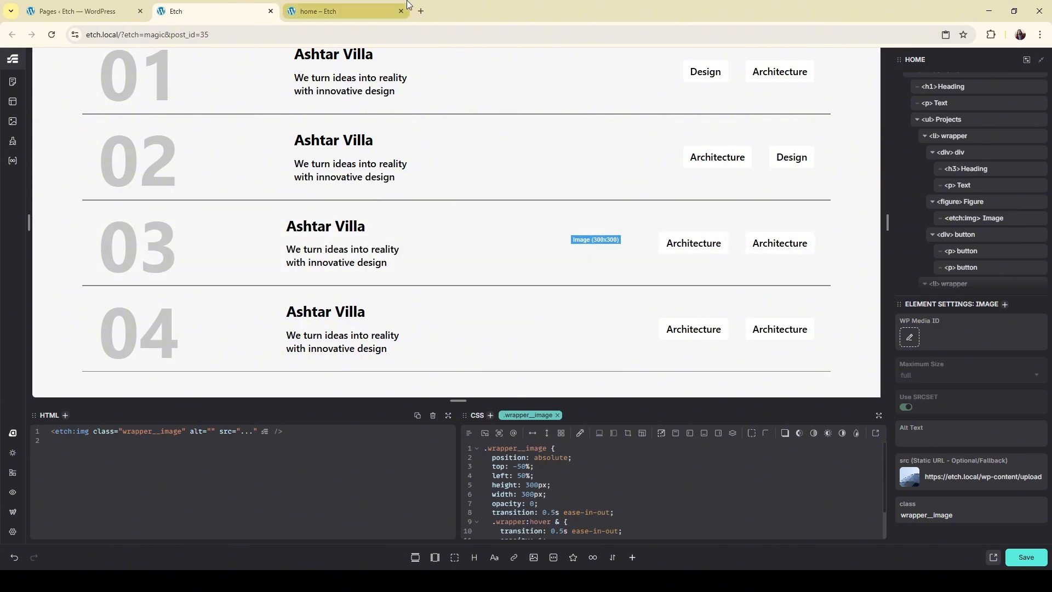
{"action": "left_click", "coordinate": [383, 10]}
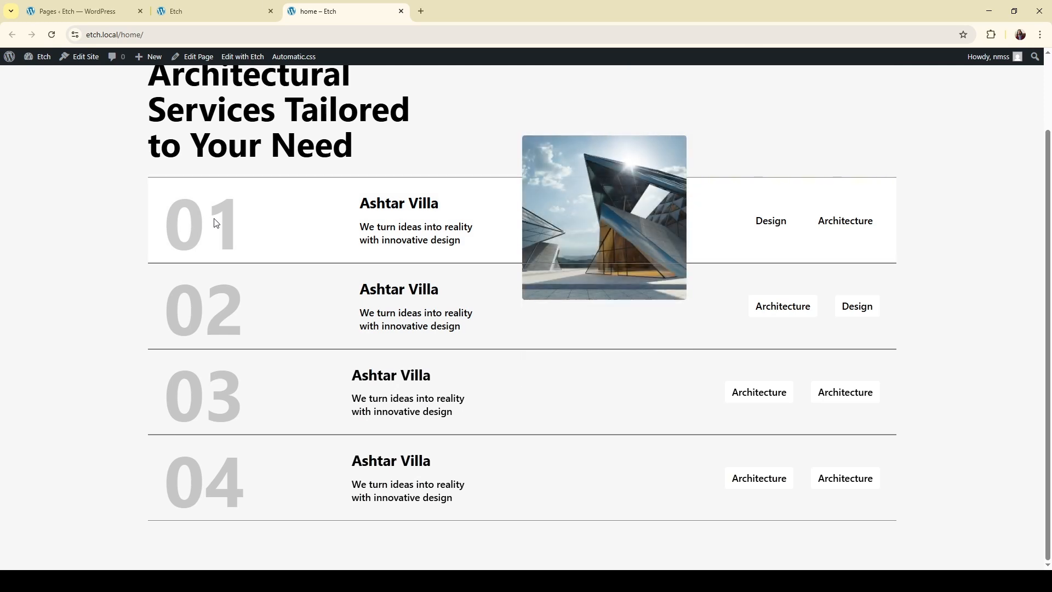
{"action": "left_click", "coordinate": [202, 11]}
{"action": "left_click", "coordinate": [386, 8]}
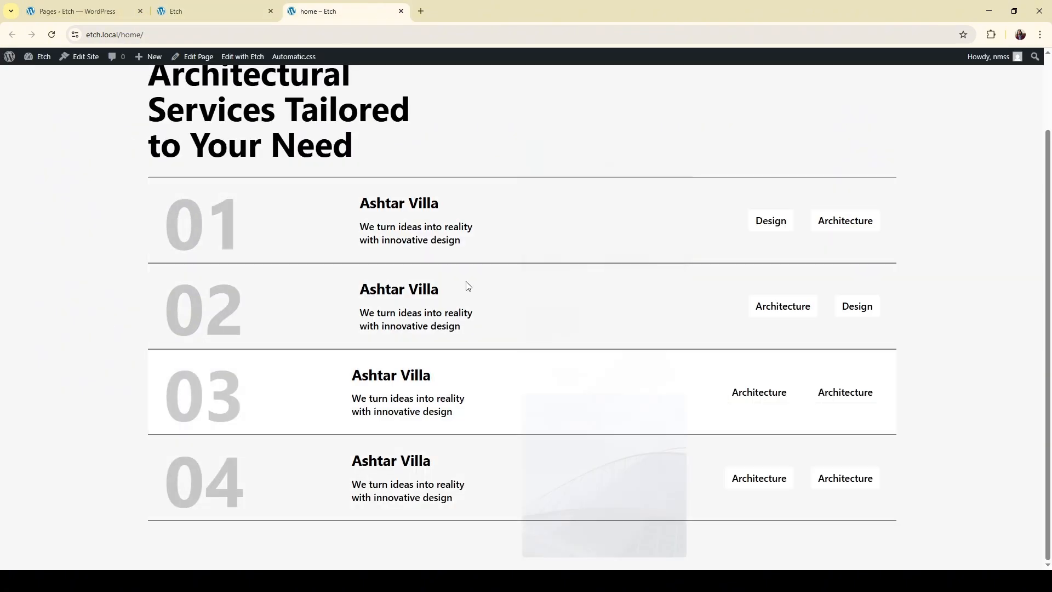